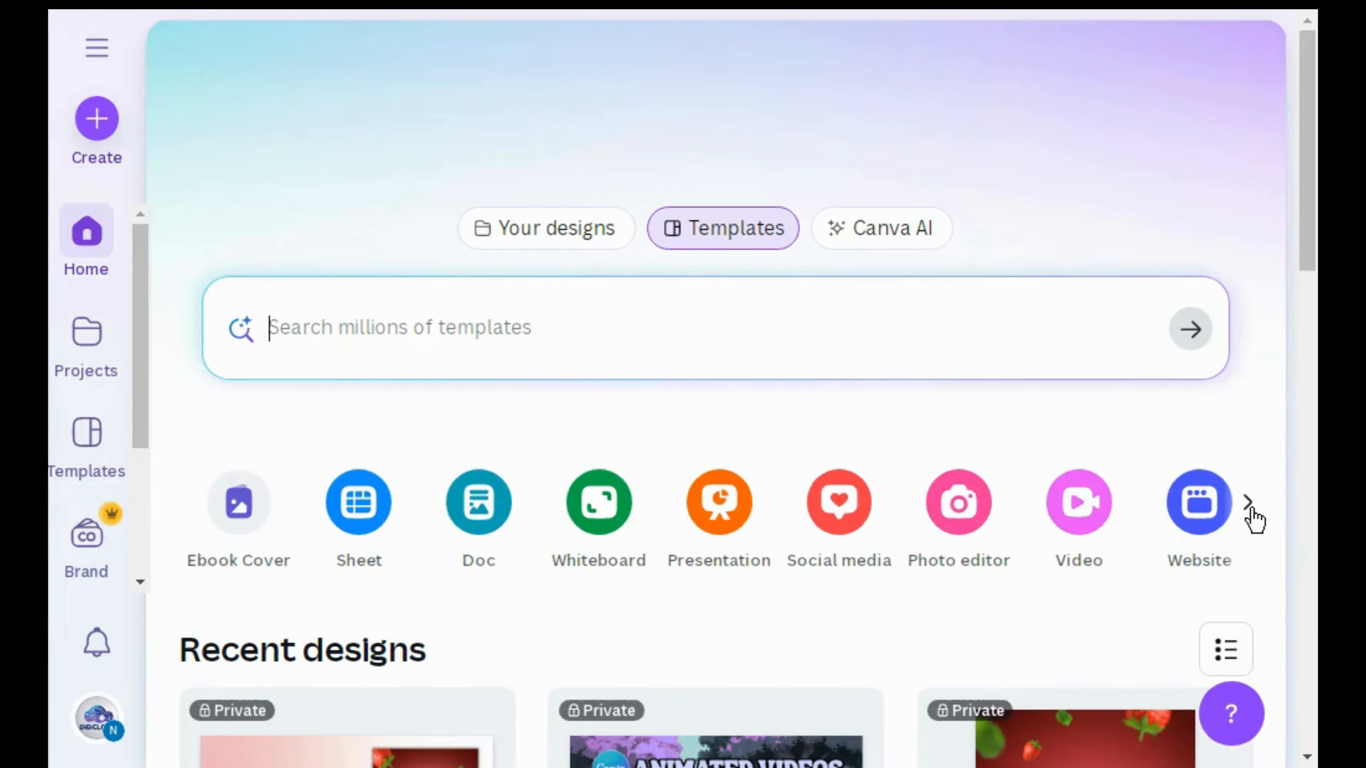
# Create a new custom-size design measuring 2475 × 1425 px.
pyautogui.click(1248, 506)
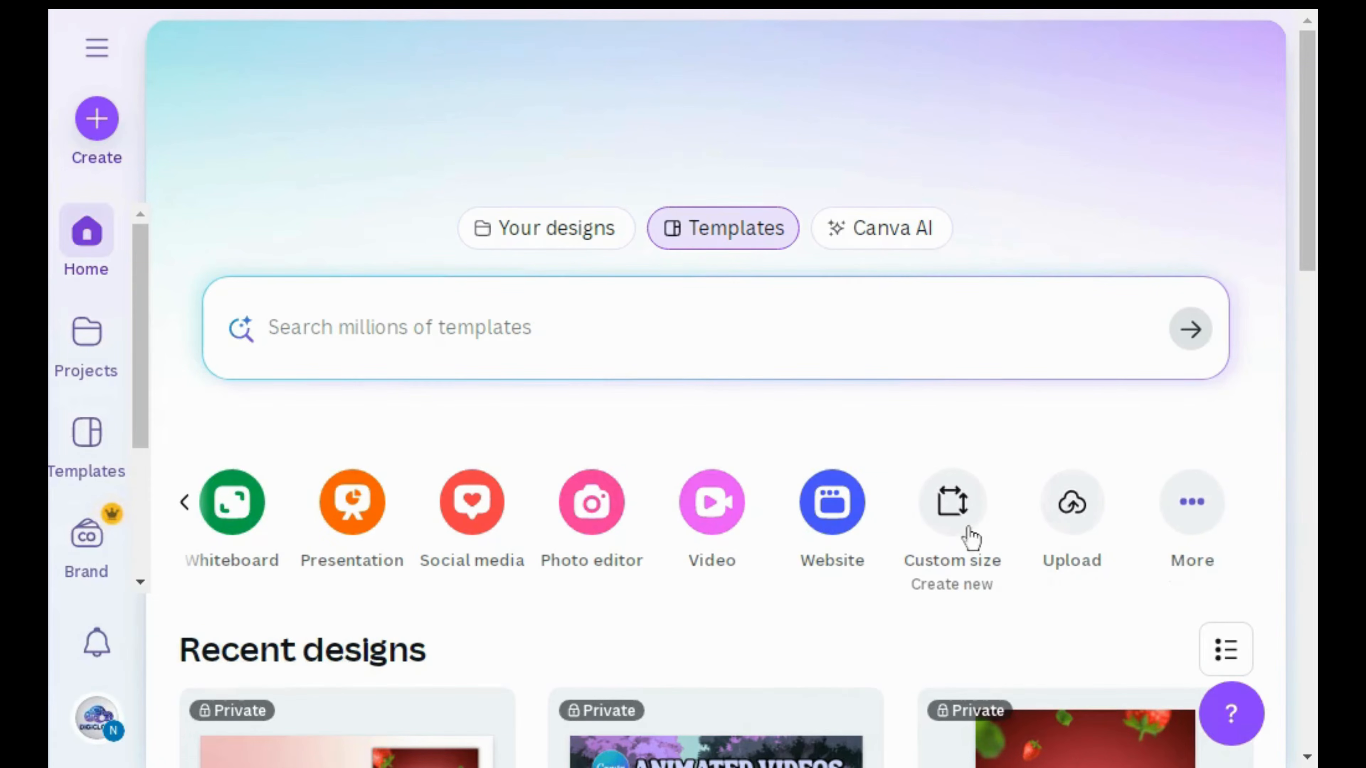
pyautogui.click(962, 535)
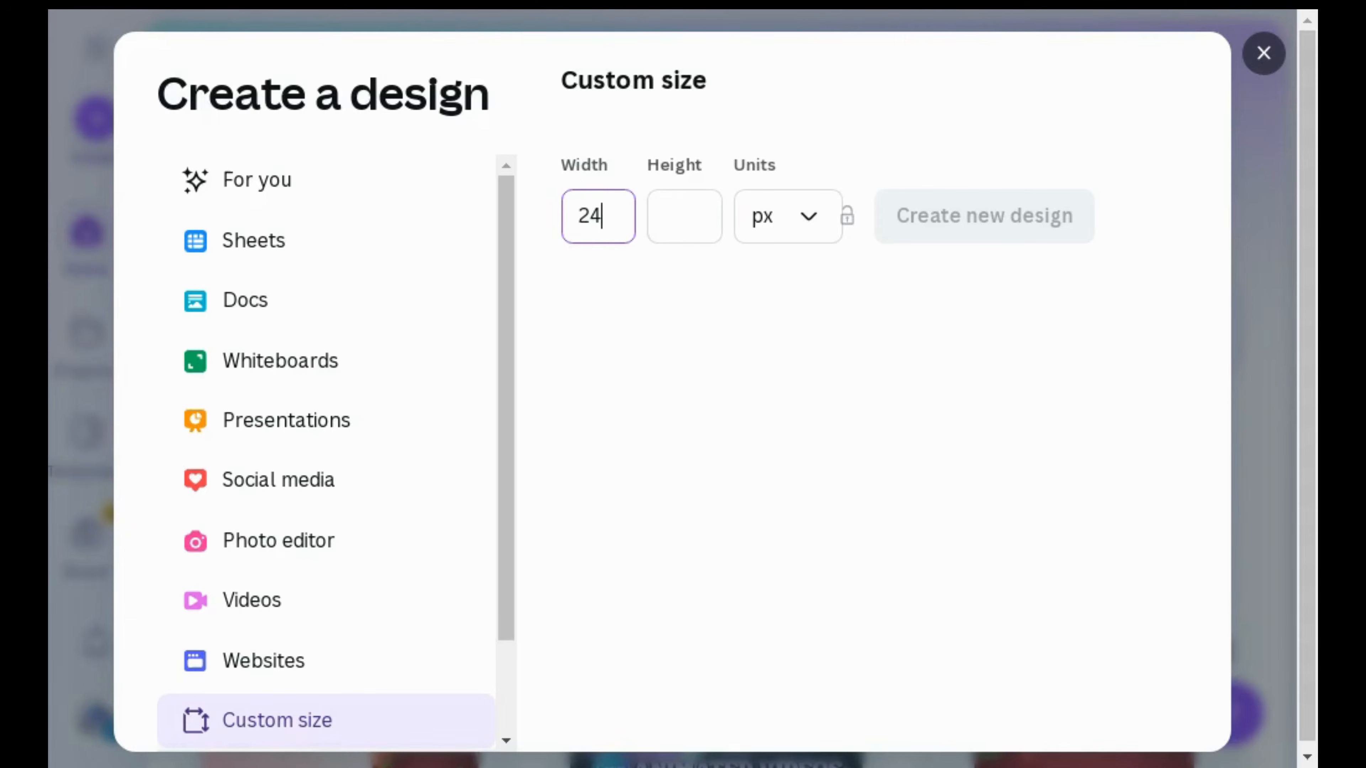
pyautogui.click(681, 220)
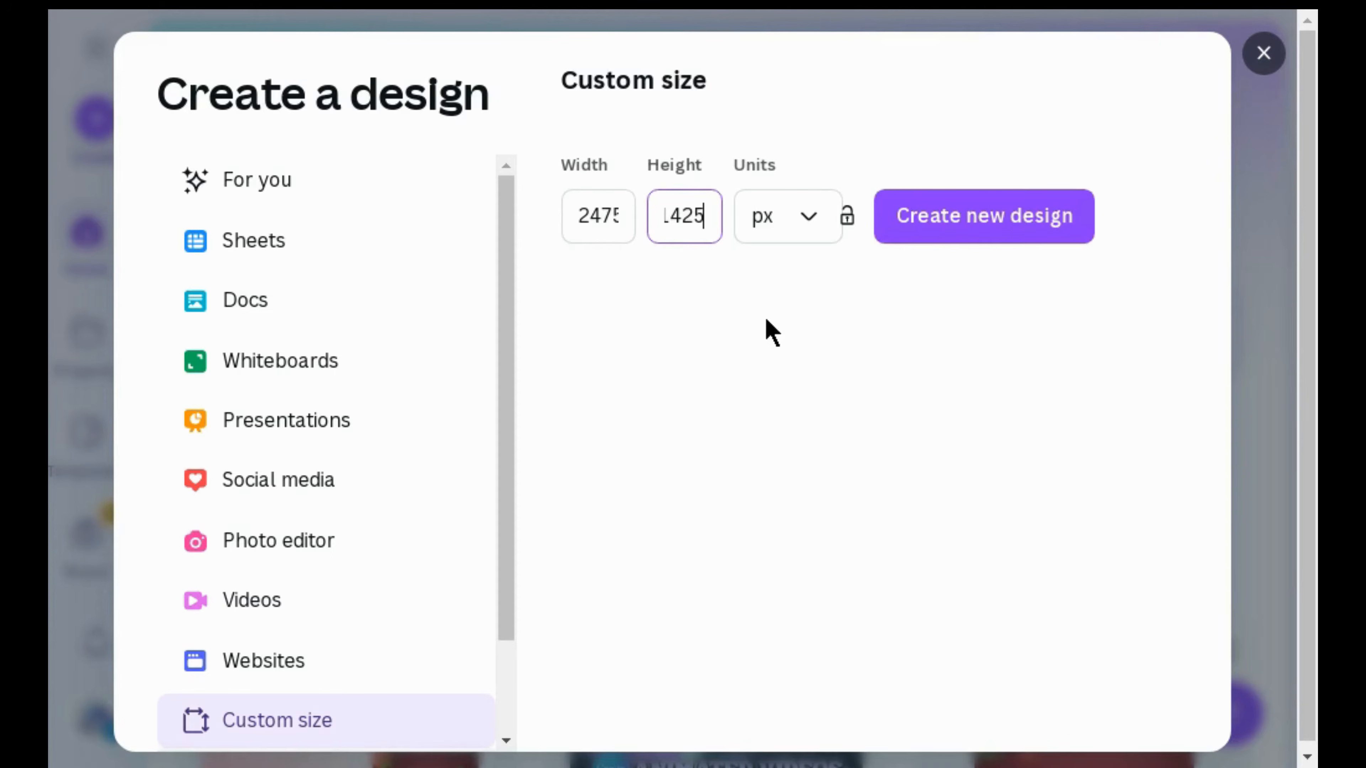
pyautogui.click(902, 231)
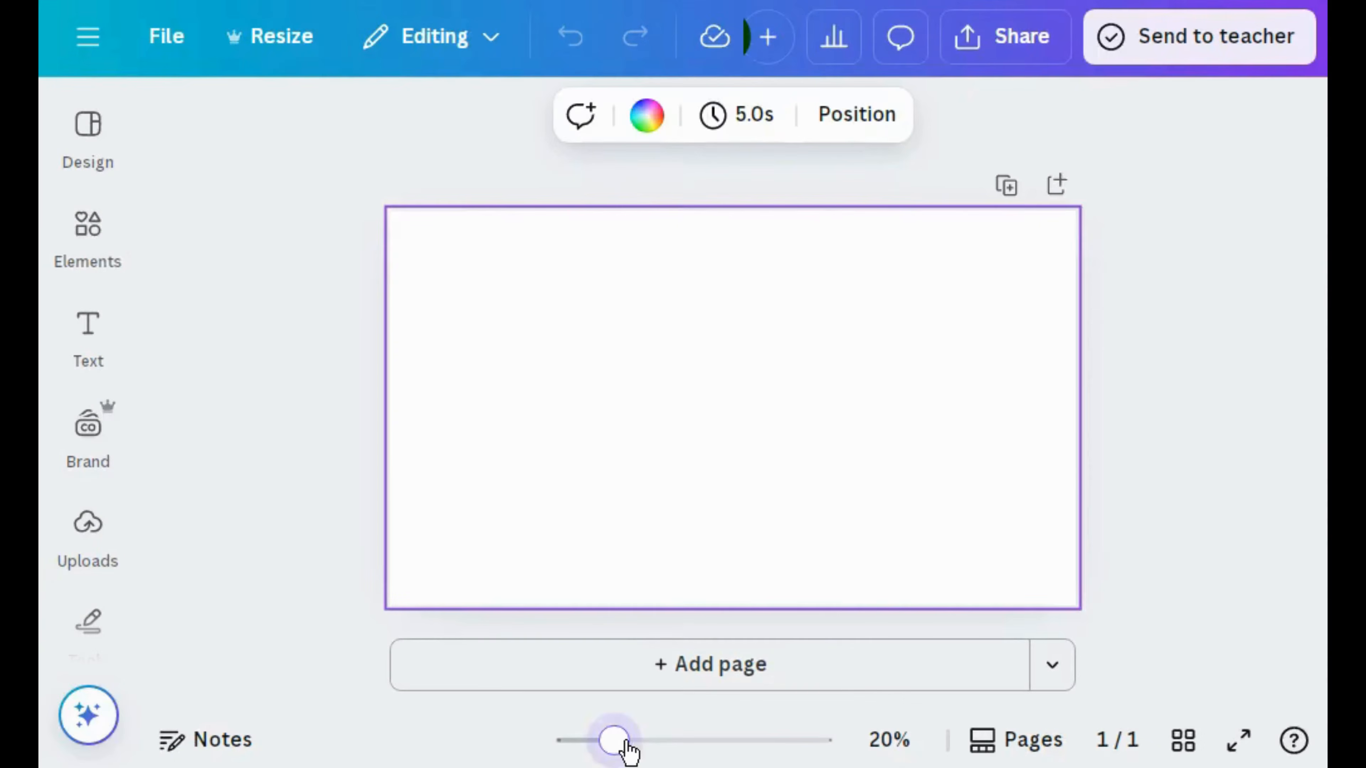
# Add 3x3 Grid guides to the blank page.
pyautogui.click(628, 741)
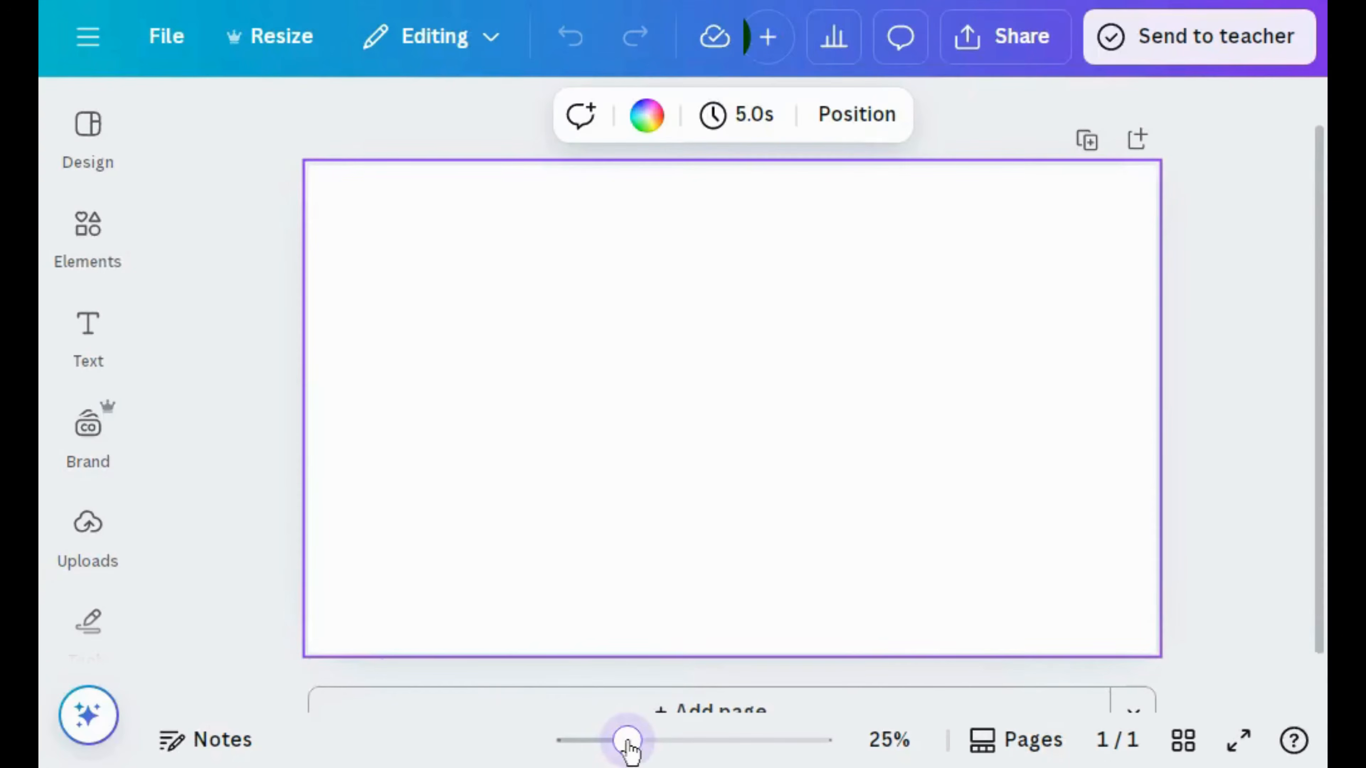
pyautogui.click(168, 24)
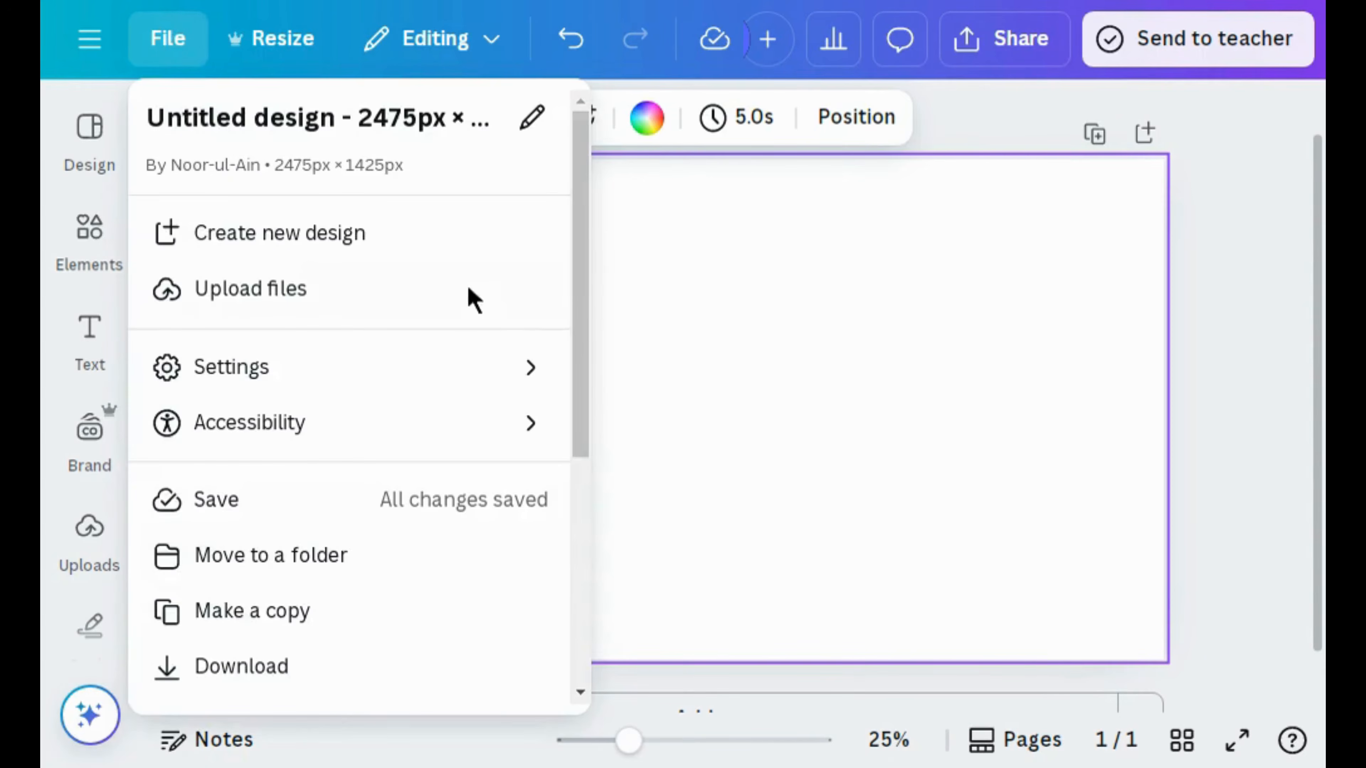
pyautogui.moveTo(517, 368)
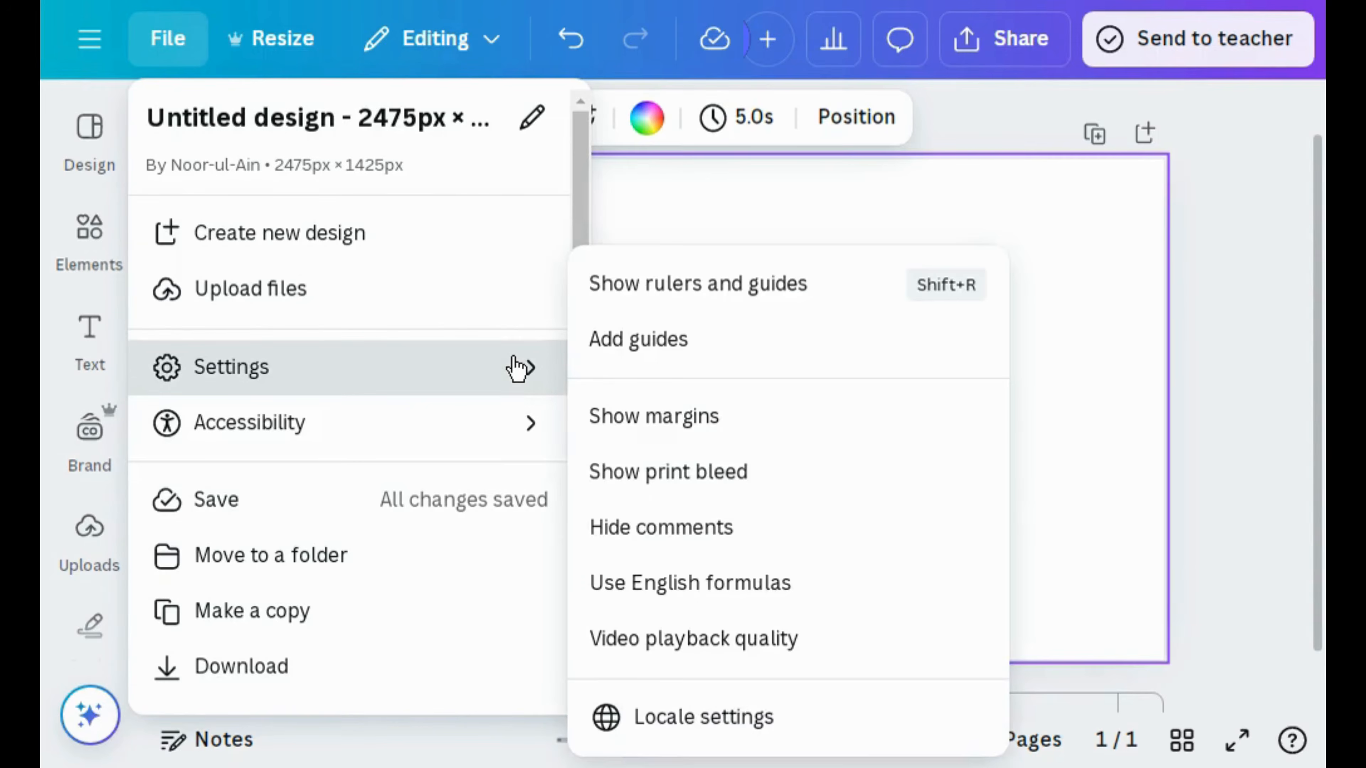
pyautogui.click(619, 339)
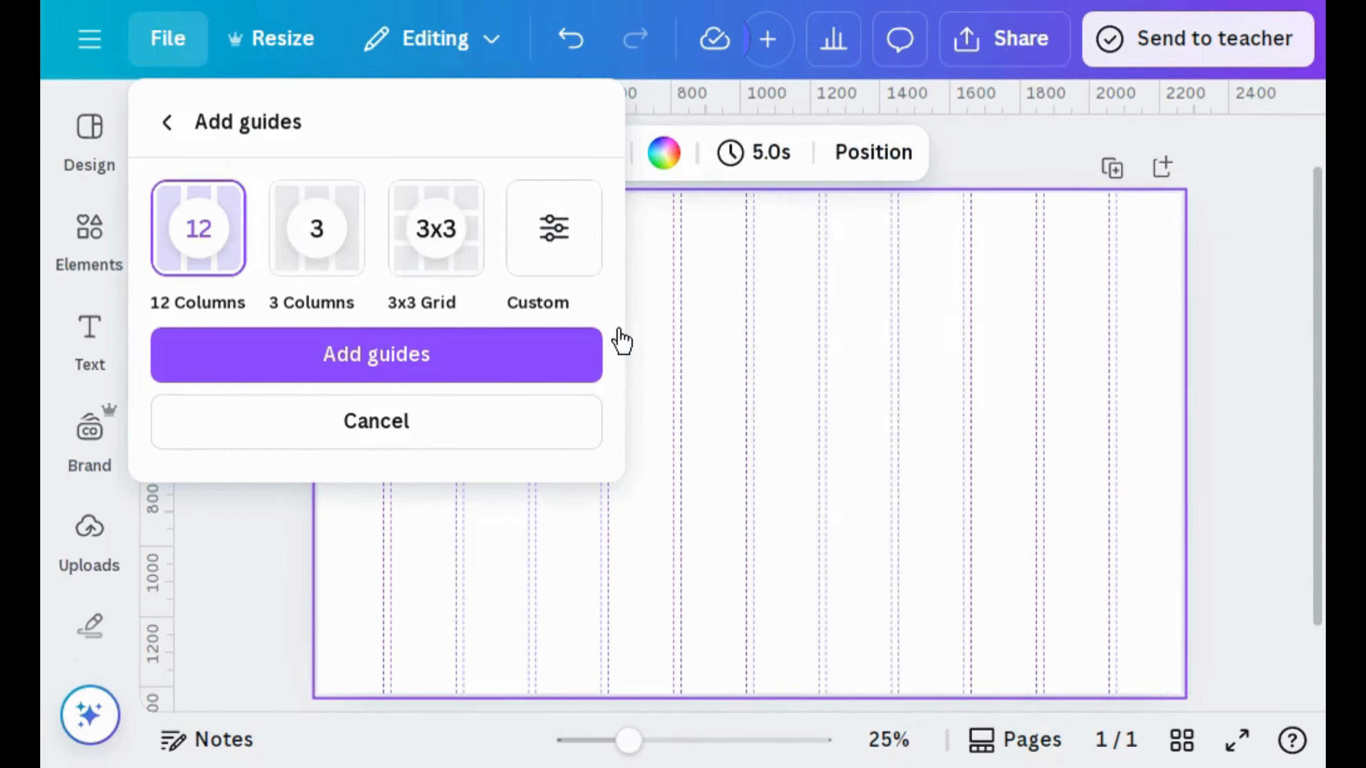
pyautogui.click(404, 269)
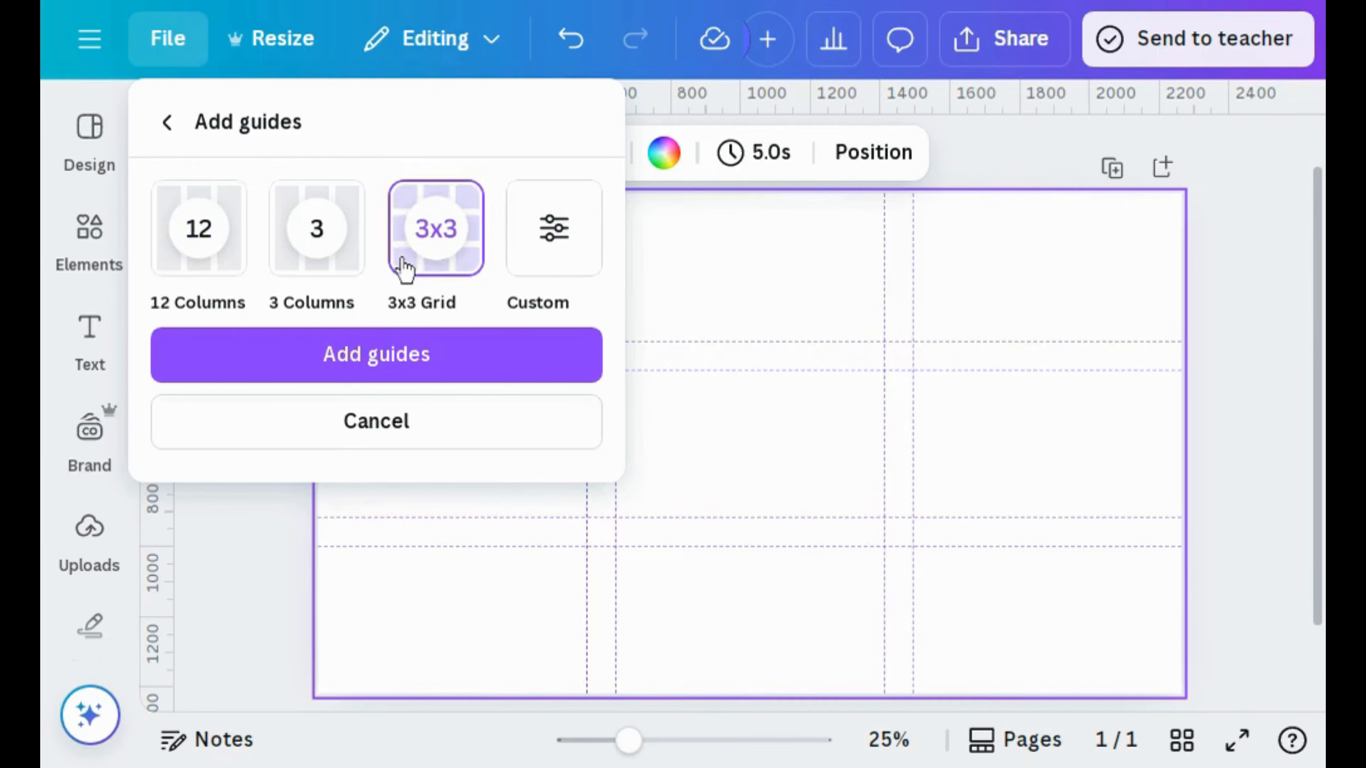
pyautogui.click(384, 371)
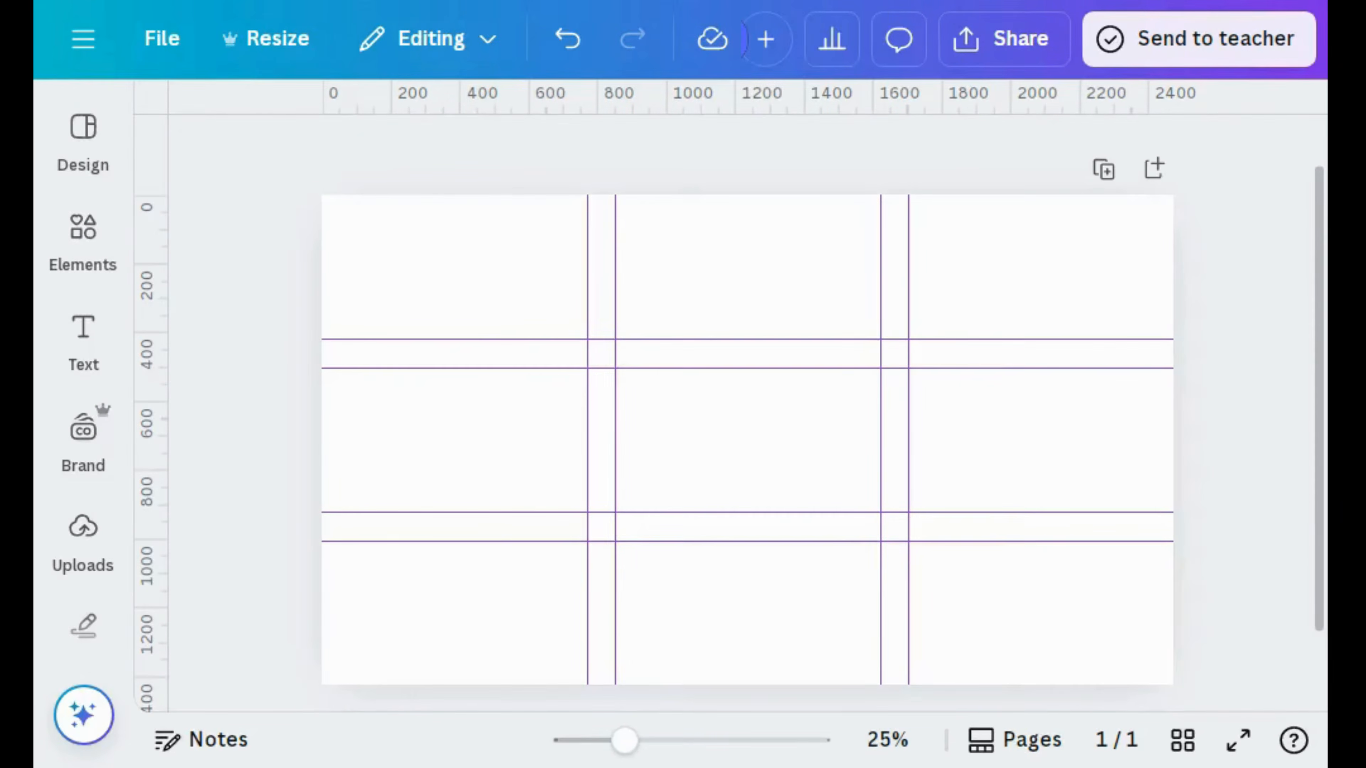
# Search the graphics for "dripping" and add the chocolate drip graphic with brown drips along its top and bottom edges.
pyautogui.click(55, 256)
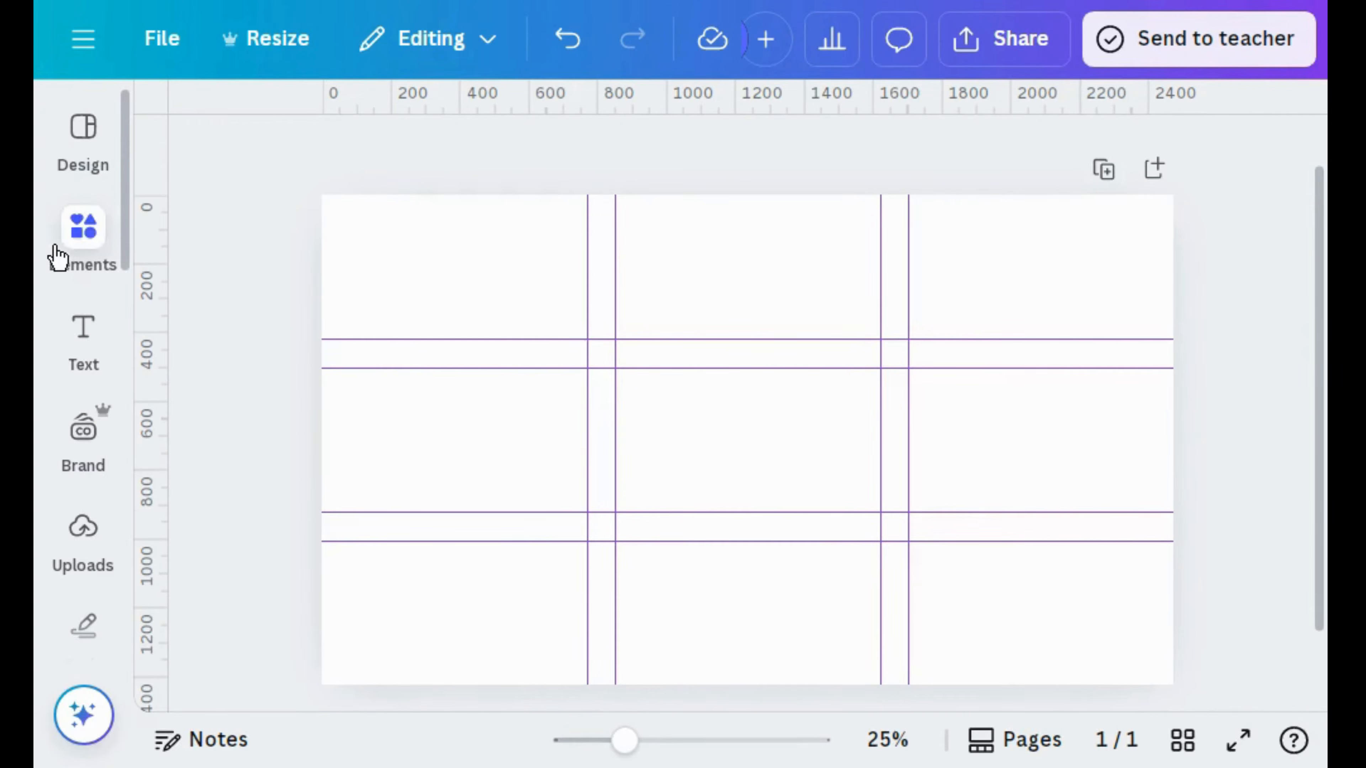
pyautogui.click(225, 135)
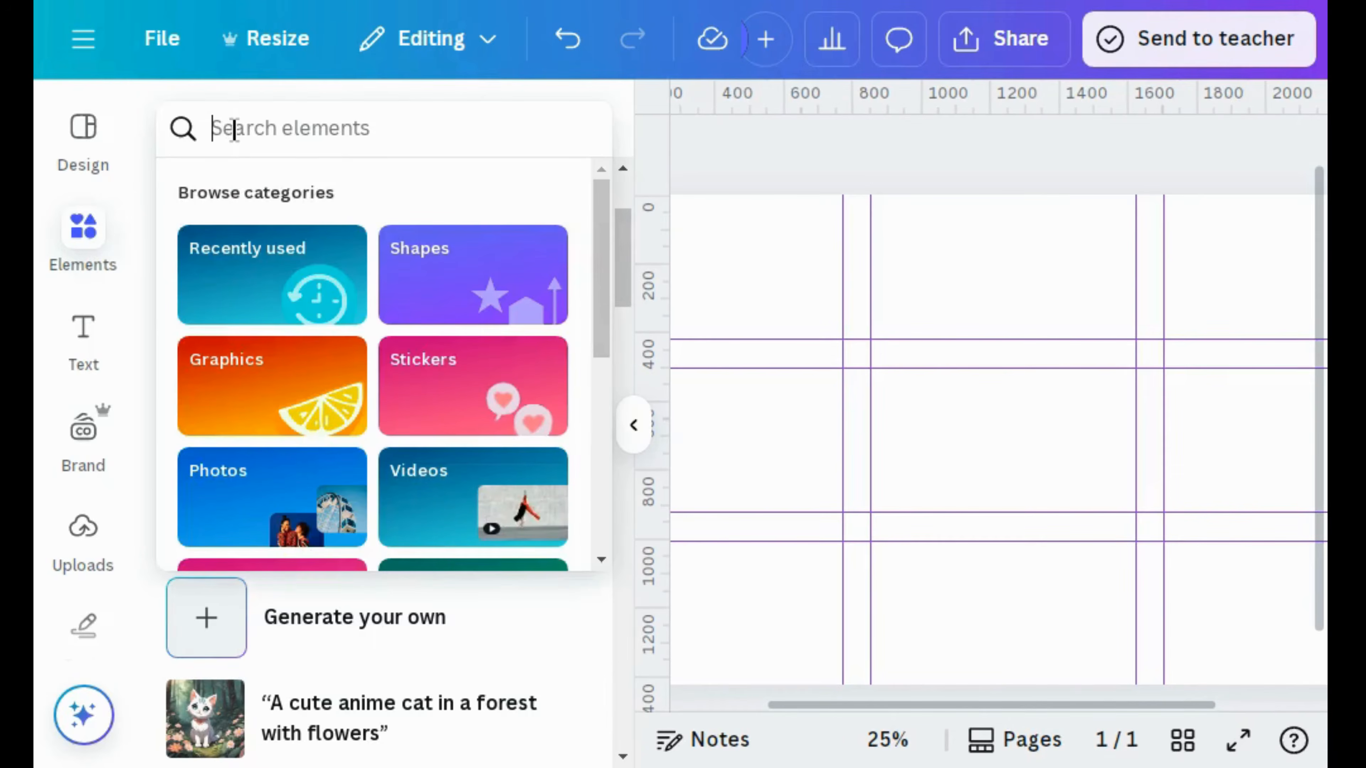
pyautogui.write('dri')
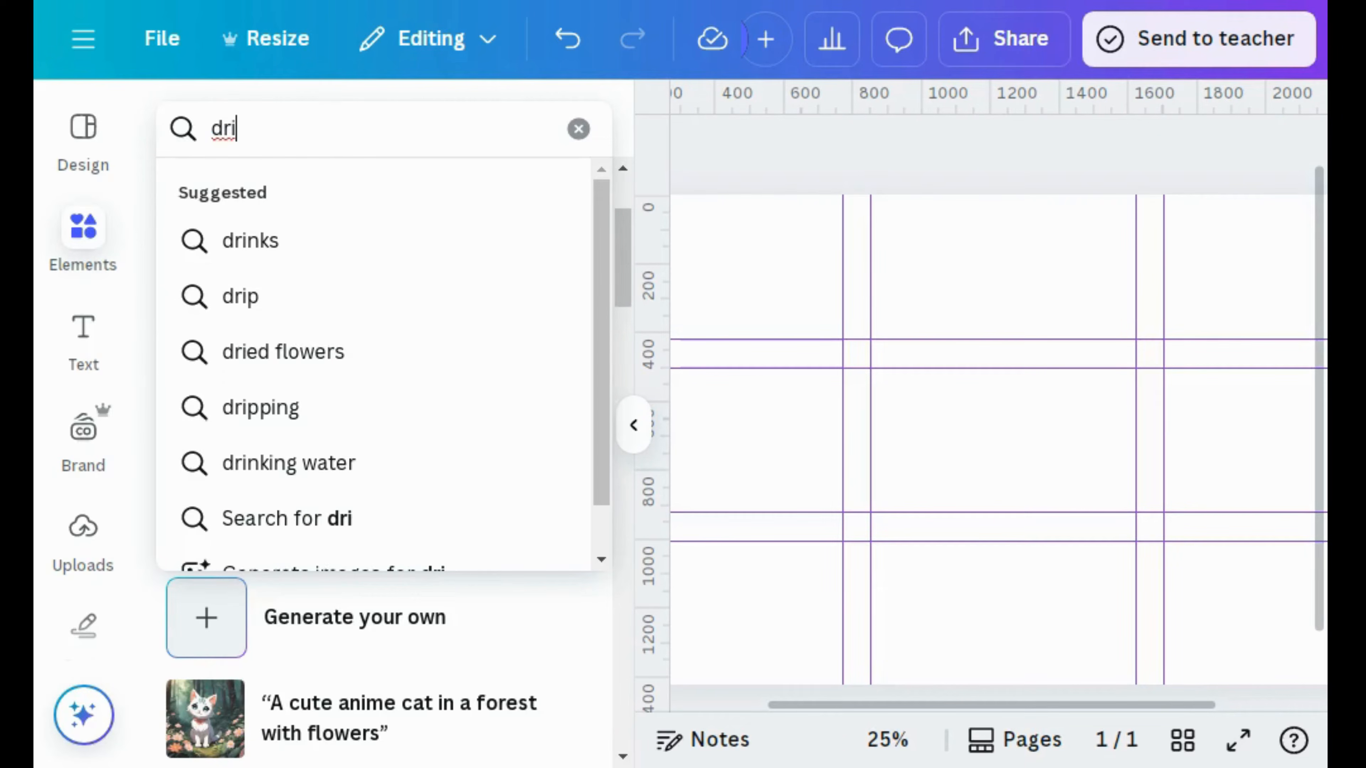
pyautogui.write('pping')
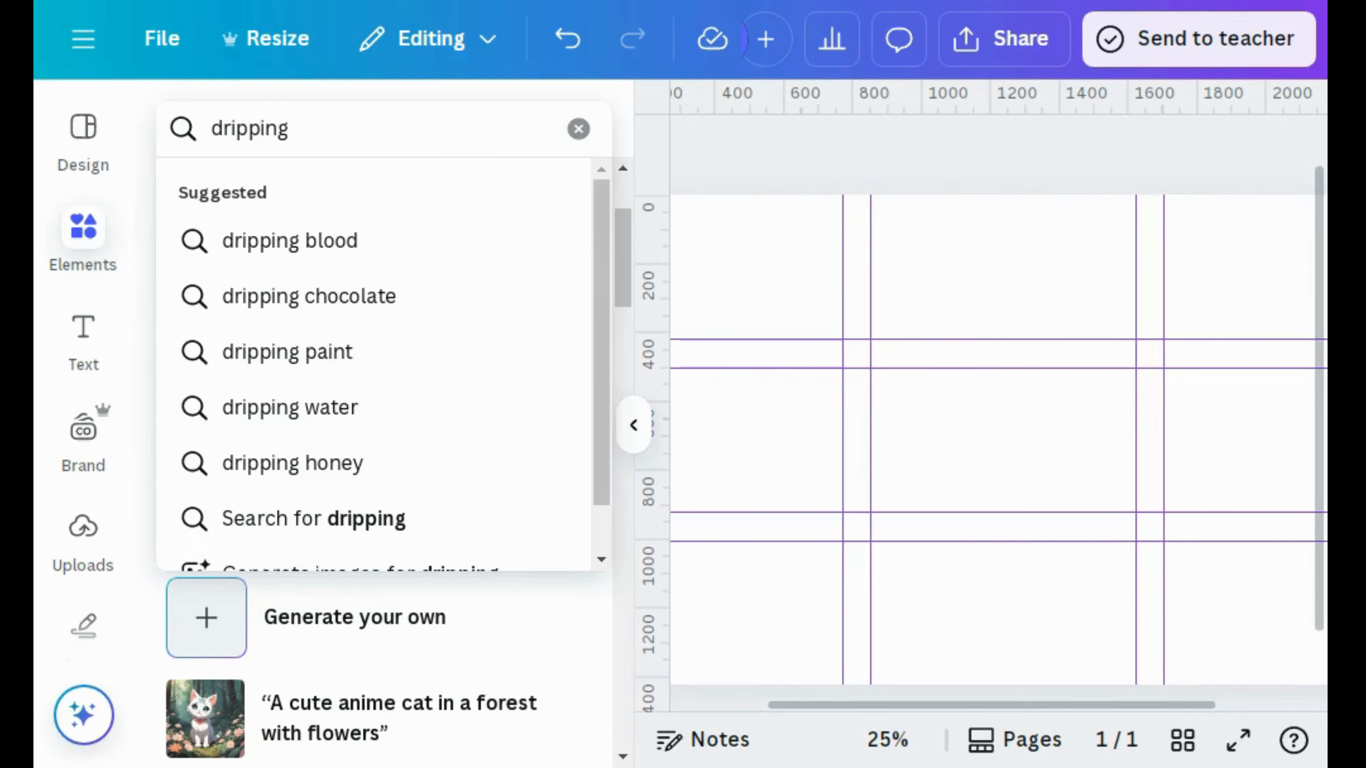
pyautogui.press('Return')
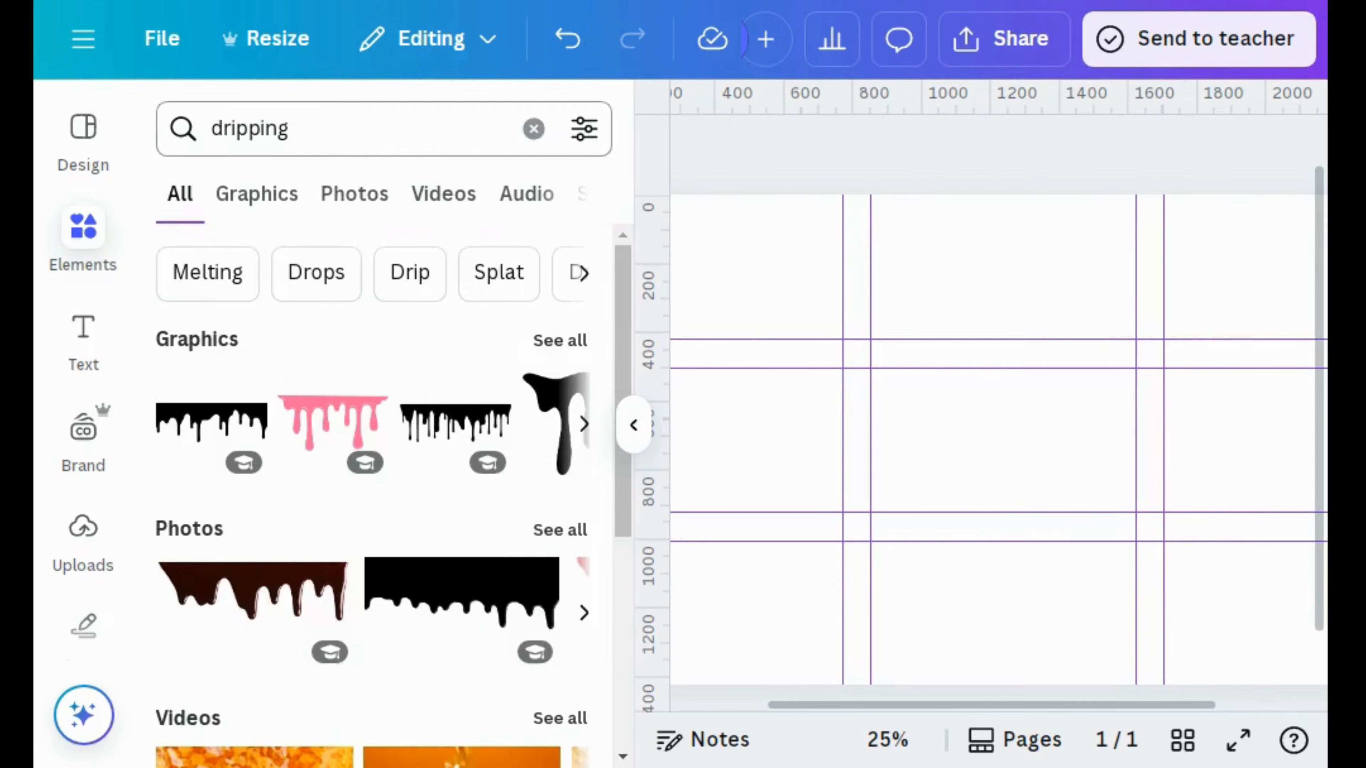
pyautogui.click(247, 203)
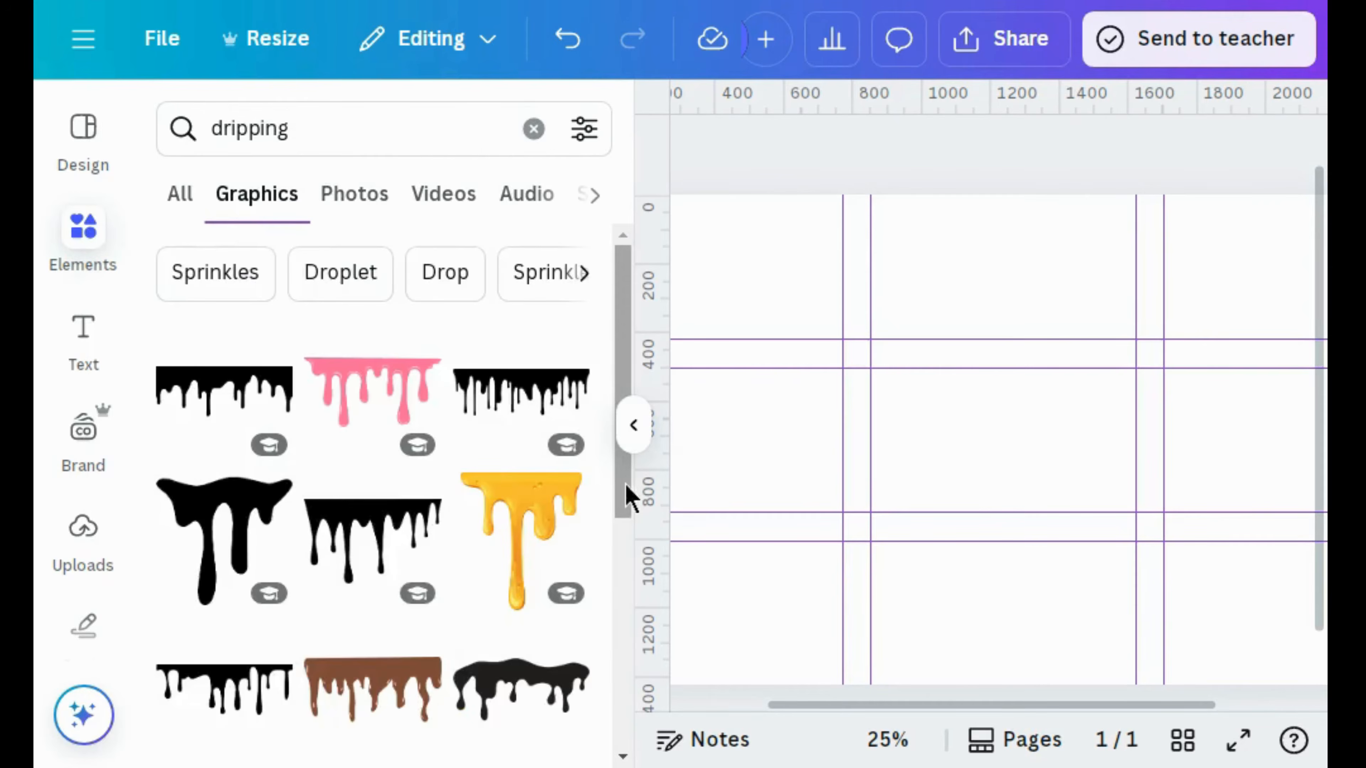
pyautogui.moveTo(632, 488); pyautogui.dragTo(624, 710)
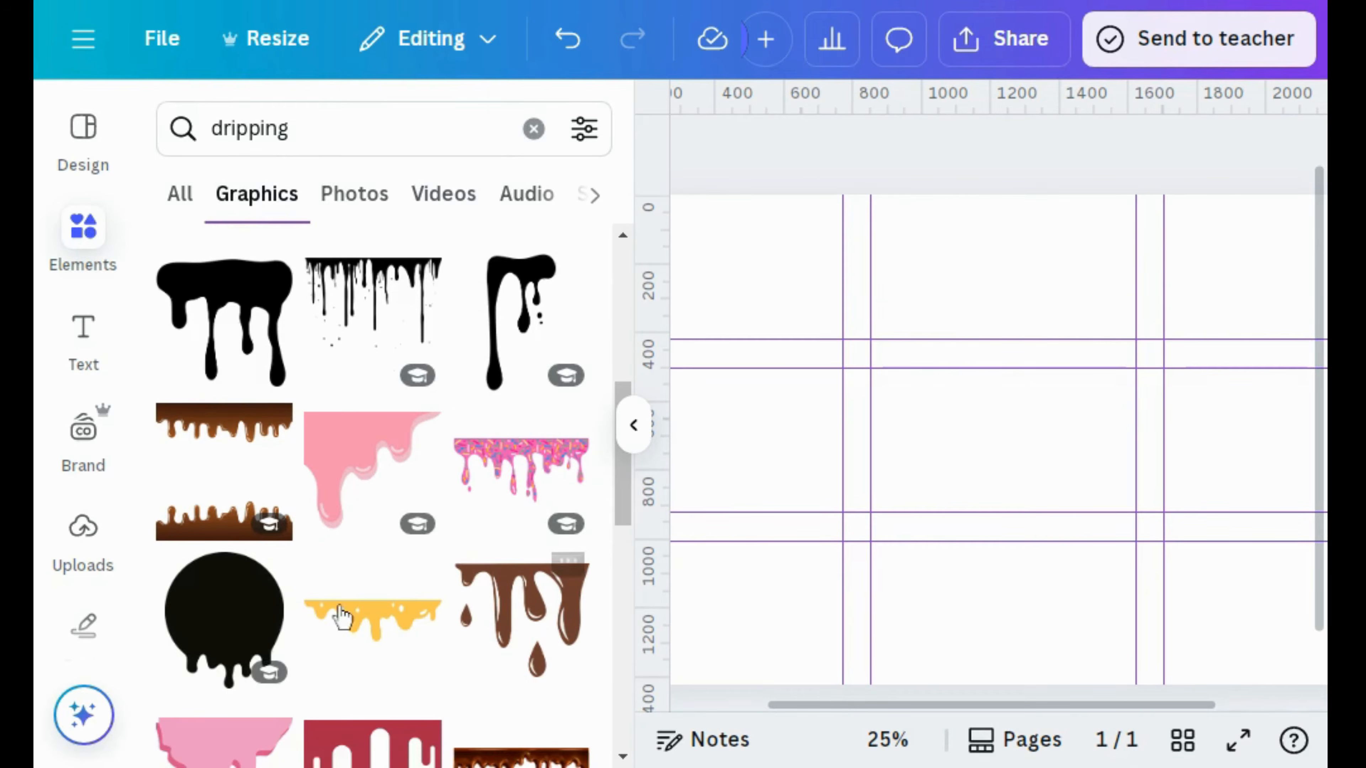
pyautogui.click(235, 516)
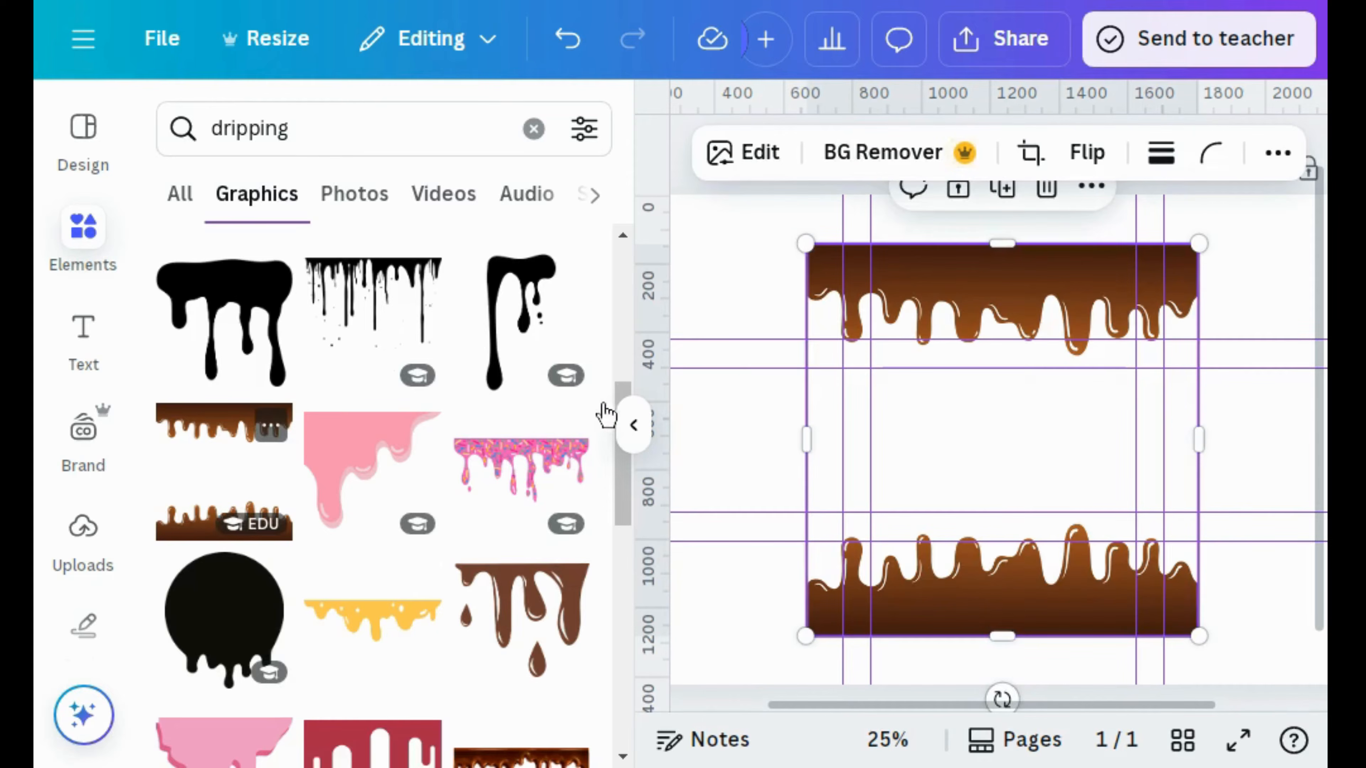
pyautogui.click(644, 428)
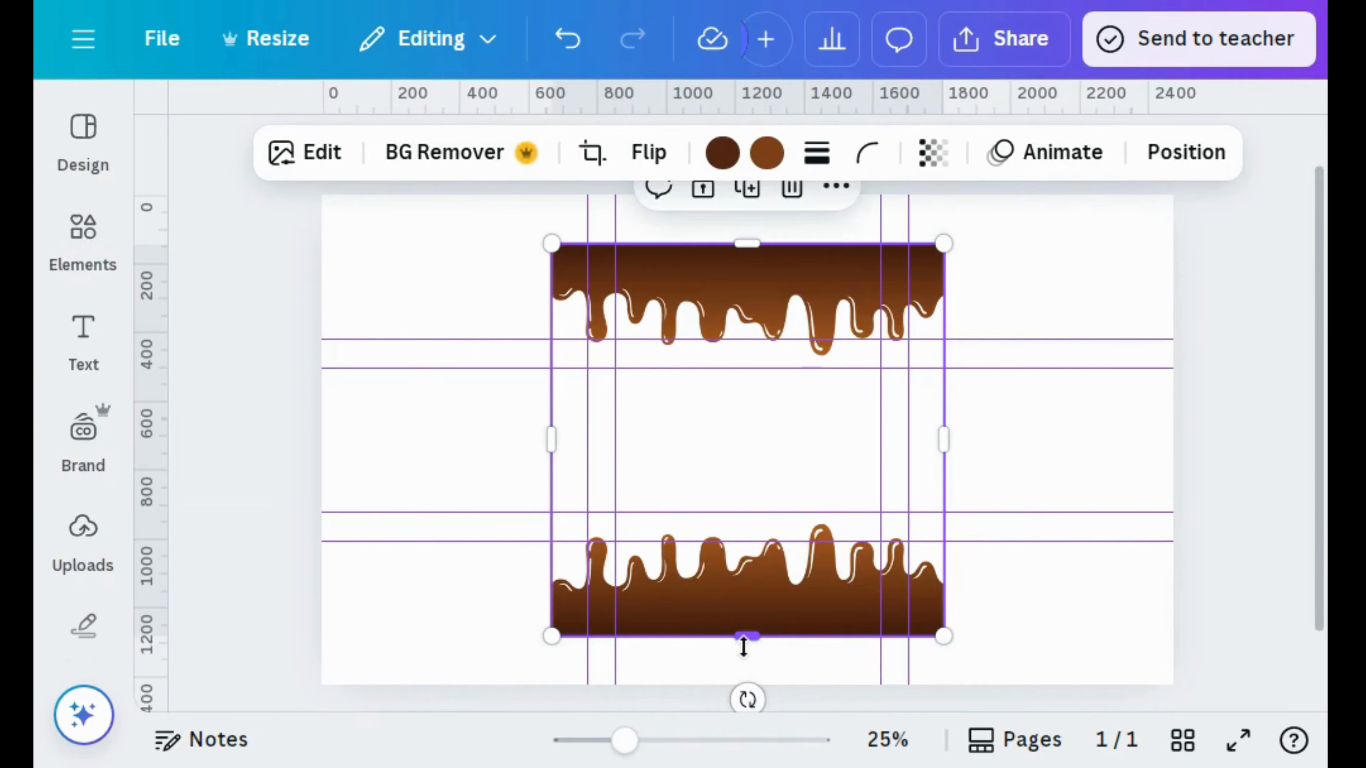
# Crop away the graphic's lower drips, then enlarge the remaining upper strip flush with the page's top-right corner.
pyautogui.moveTo(744, 634); pyautogui.dragTo(737, 397)
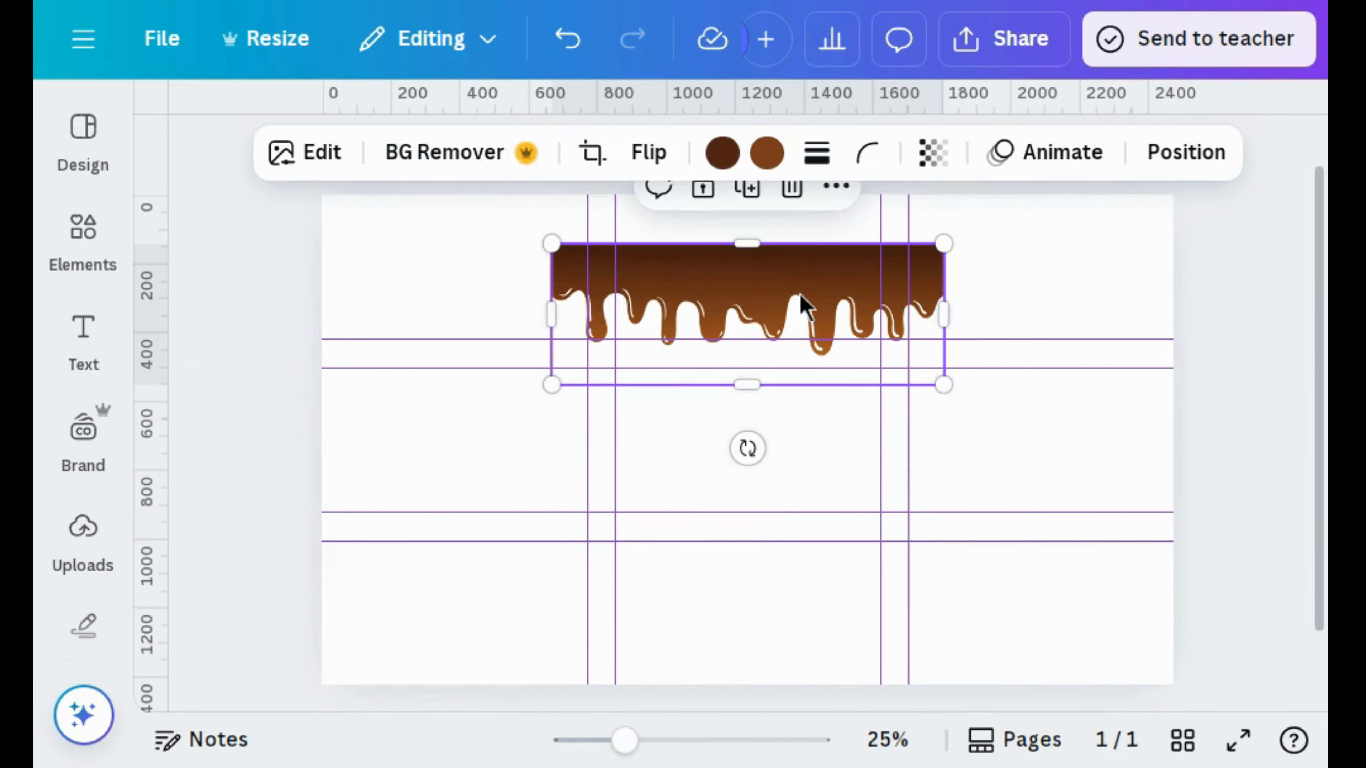
pyautogui.moveTo(808, 298); pyautogui.dragTo(1030, 244)
pyautogui.moveTo(783, 335); pyautogui.dragTo(624, 533)
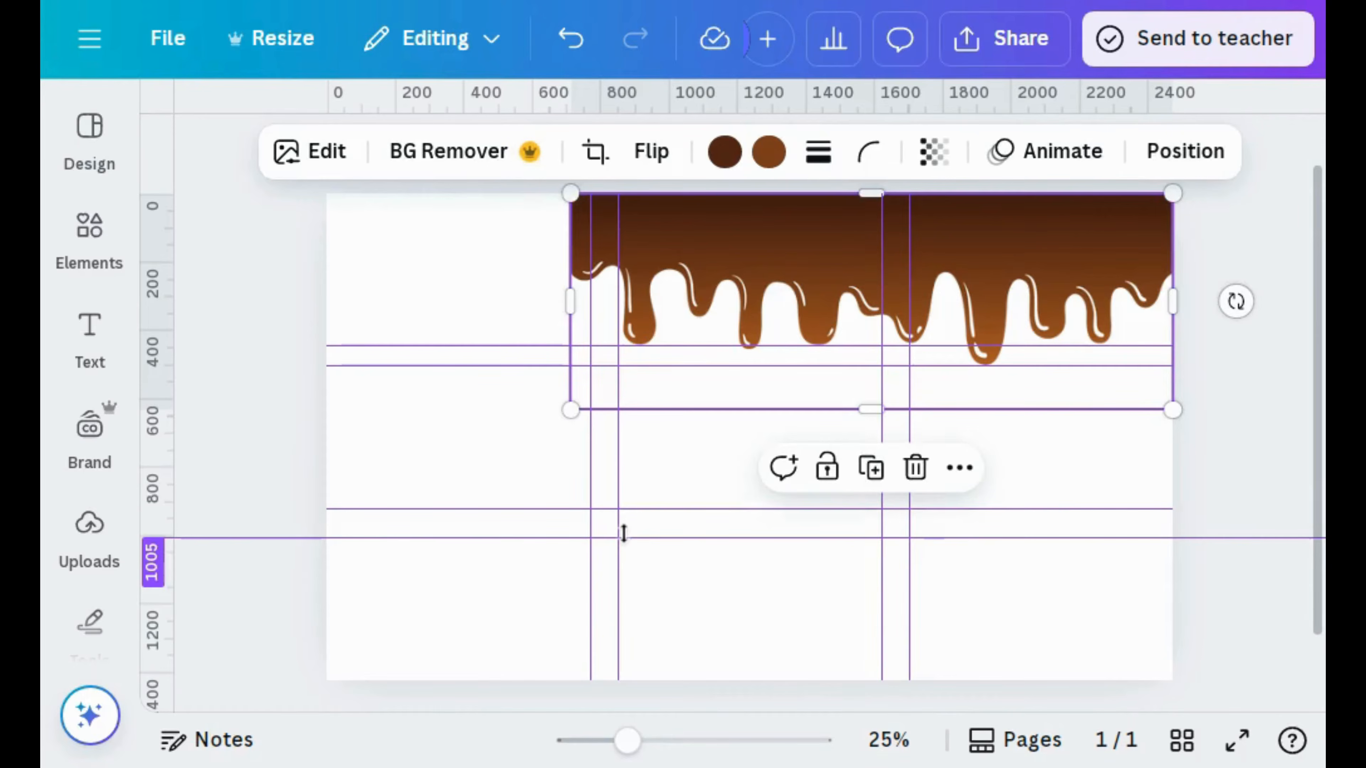
# Recolour the drip graphic's dark brown to the dark red #A10000.
pyautogui.click(725, 153)
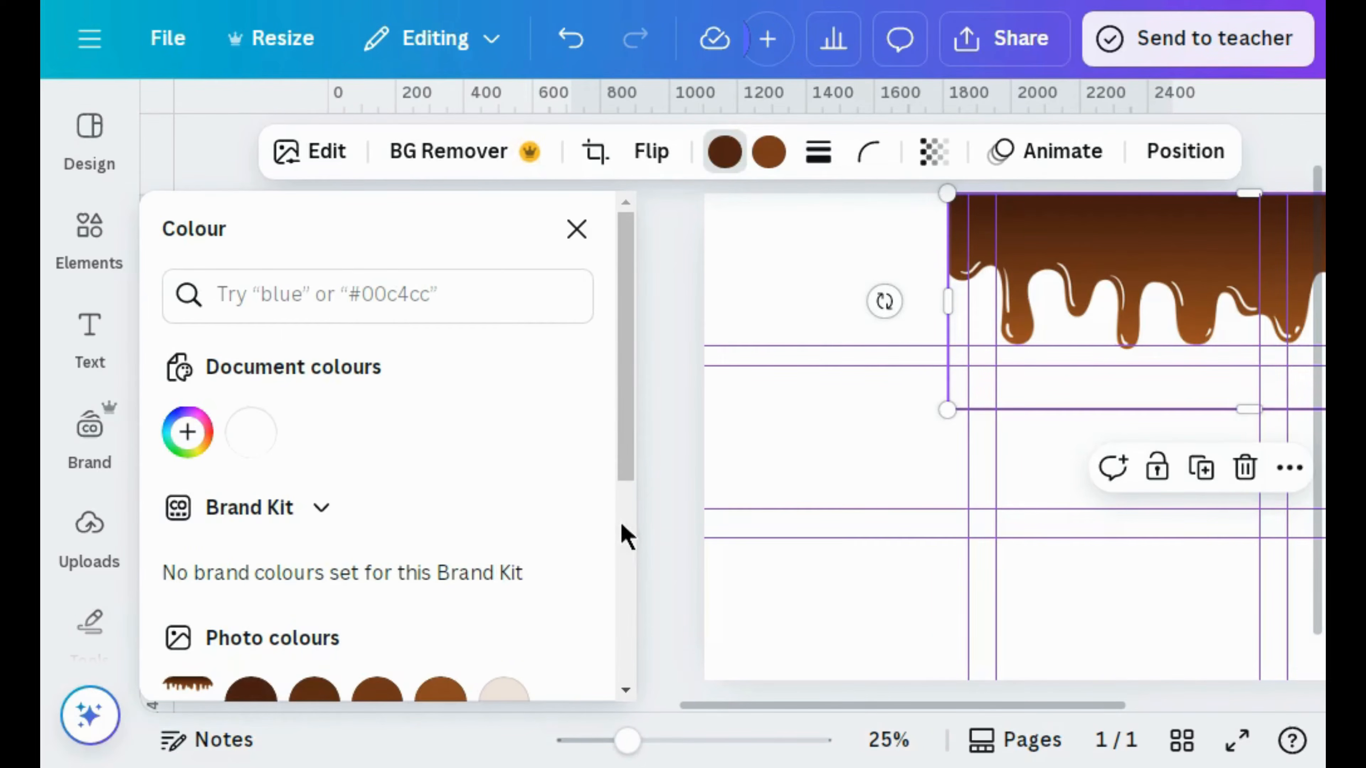
pyautogui.scroll(-5, 622, 537)
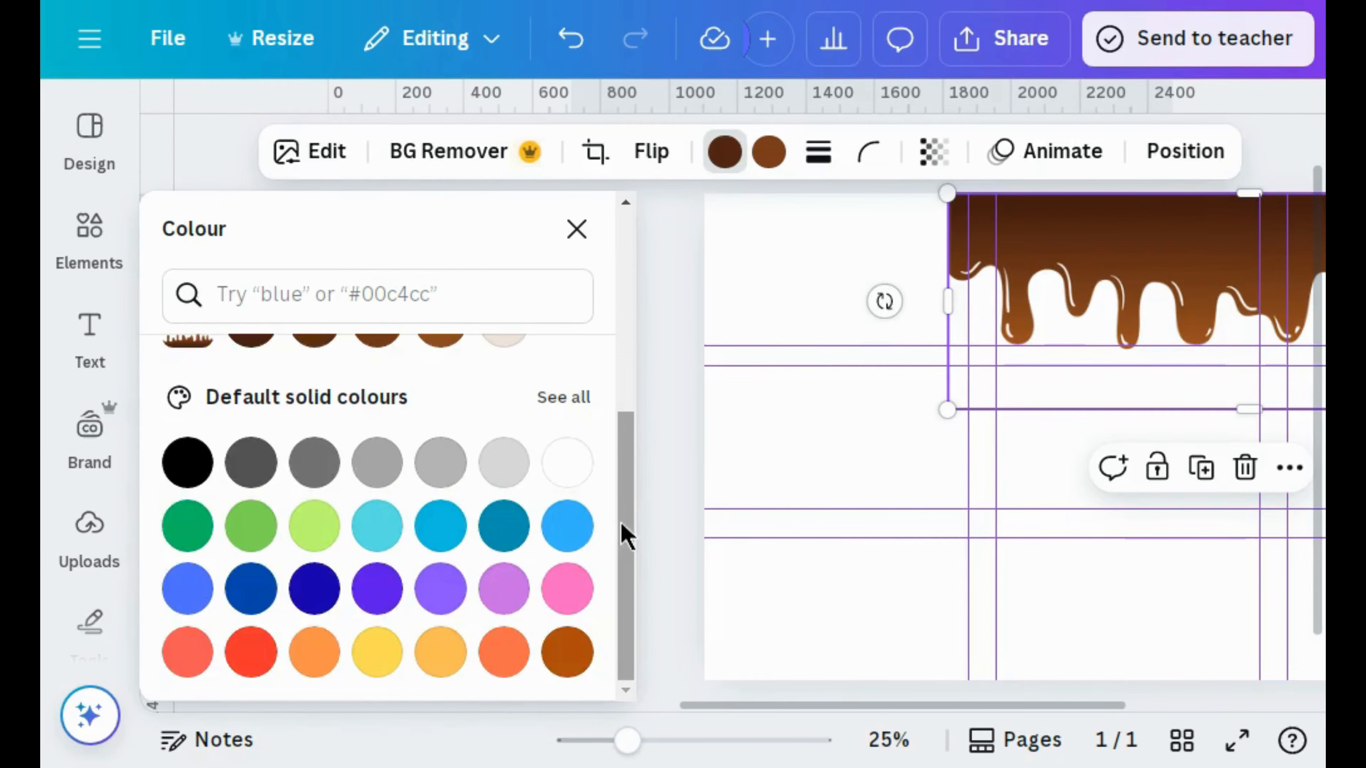
pyautogui.click(252, 659)
pyautogui.scroll(5, 631, 287)
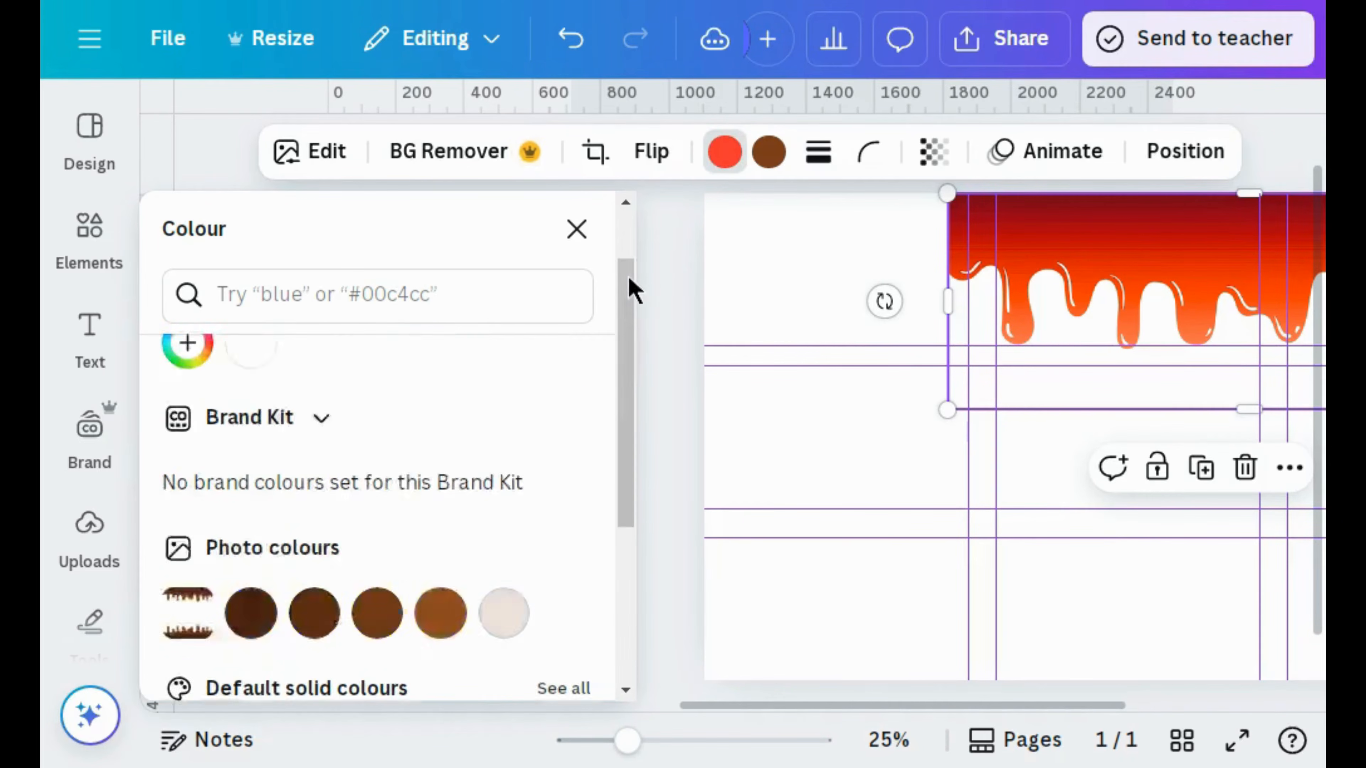
pyautogui.click(192, 447)
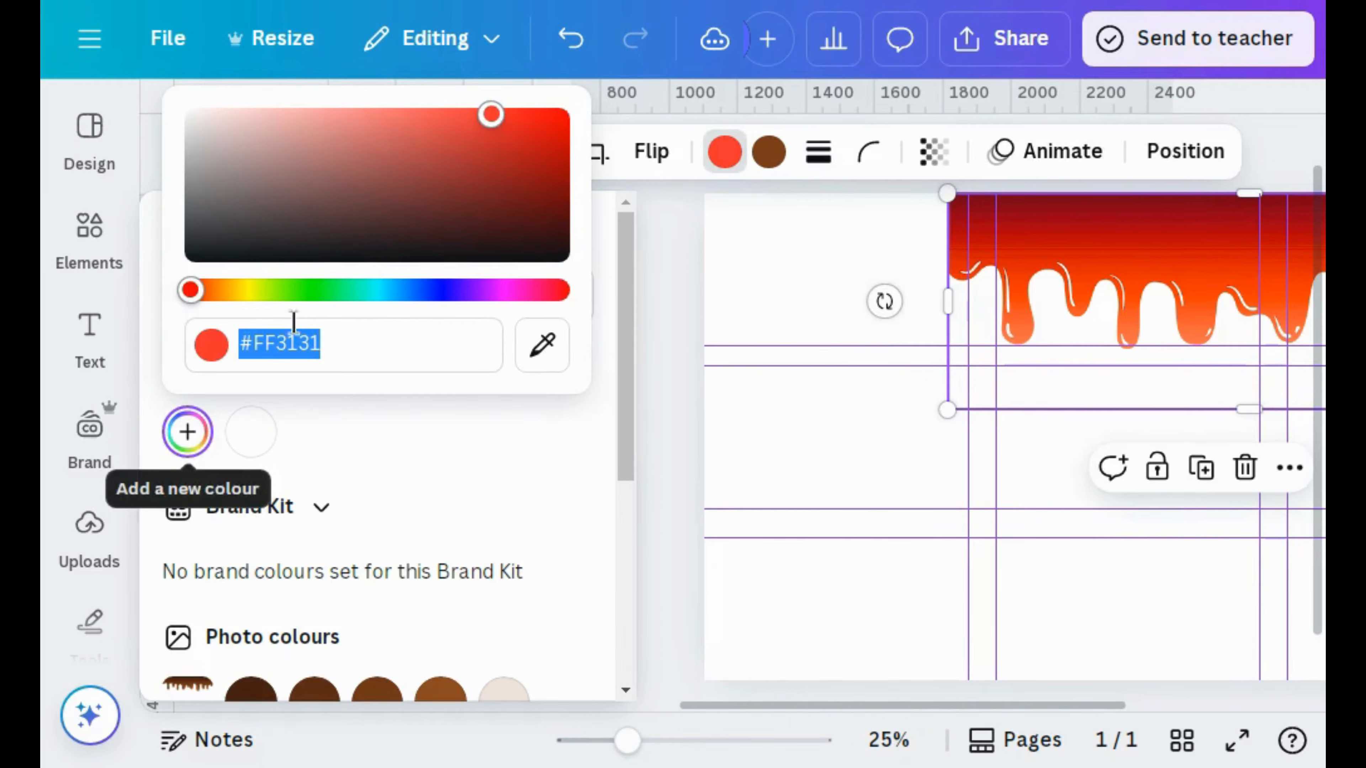
pyautogui.moveTo(489, 121); pyautogui.dragTo(576, 180)
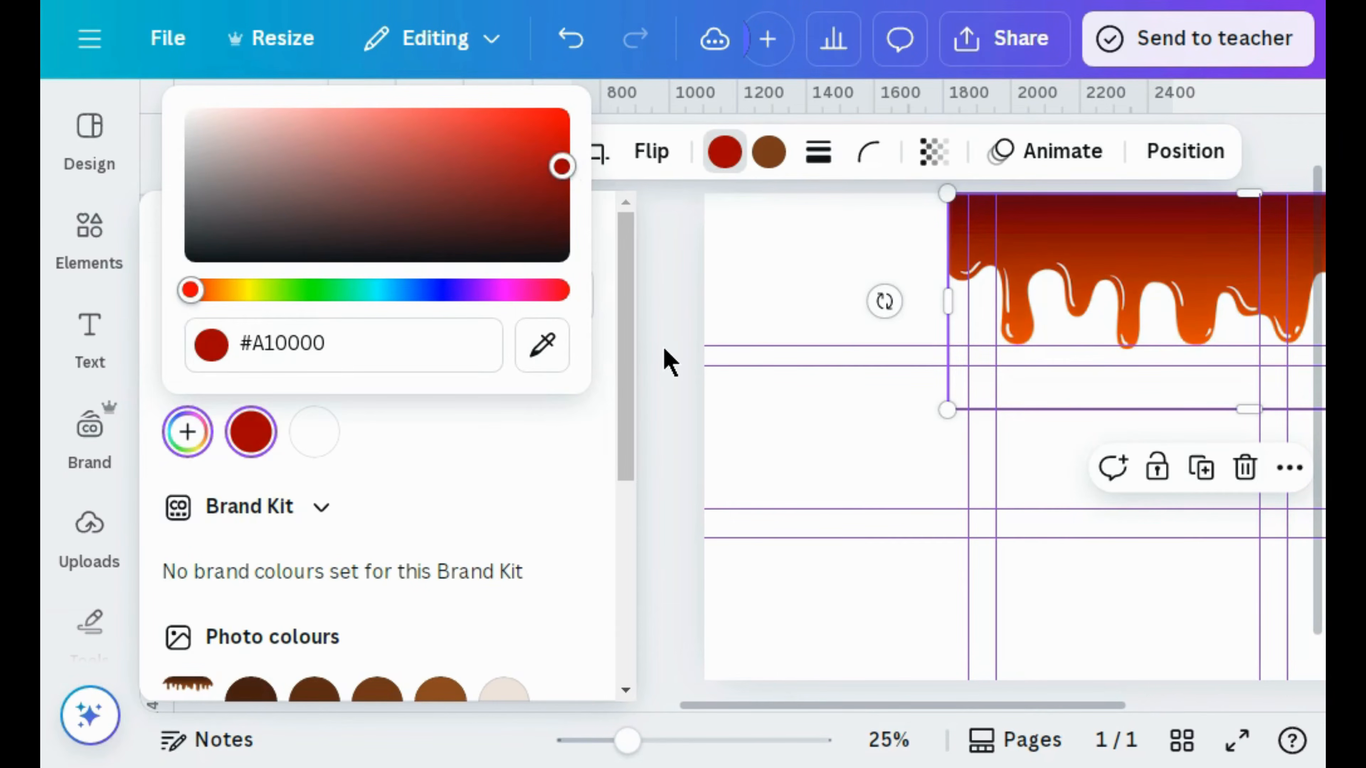
pyautogui.click(667, 360)
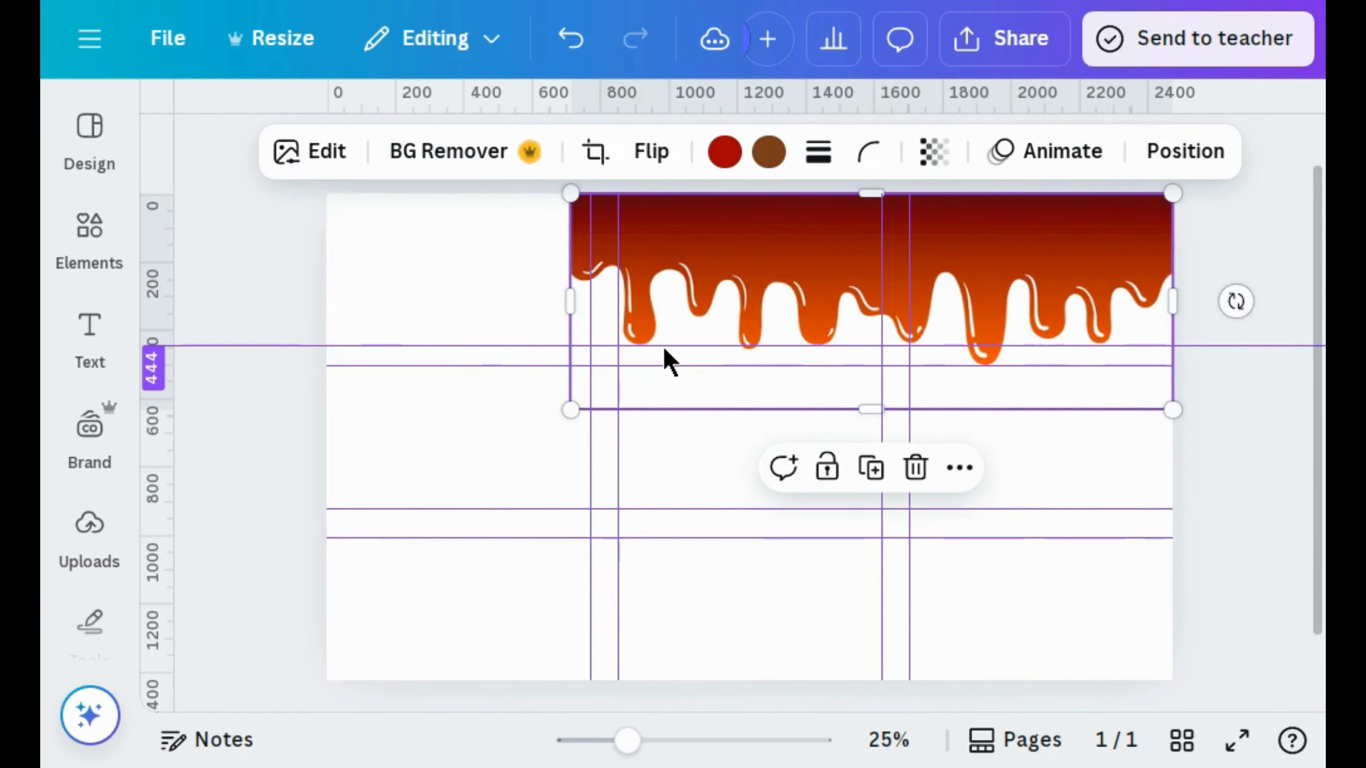
# Duplicate the red drip graphic and align the copy with the page's top edge so the drips span the full width.
pyautogui.click(871, 473)
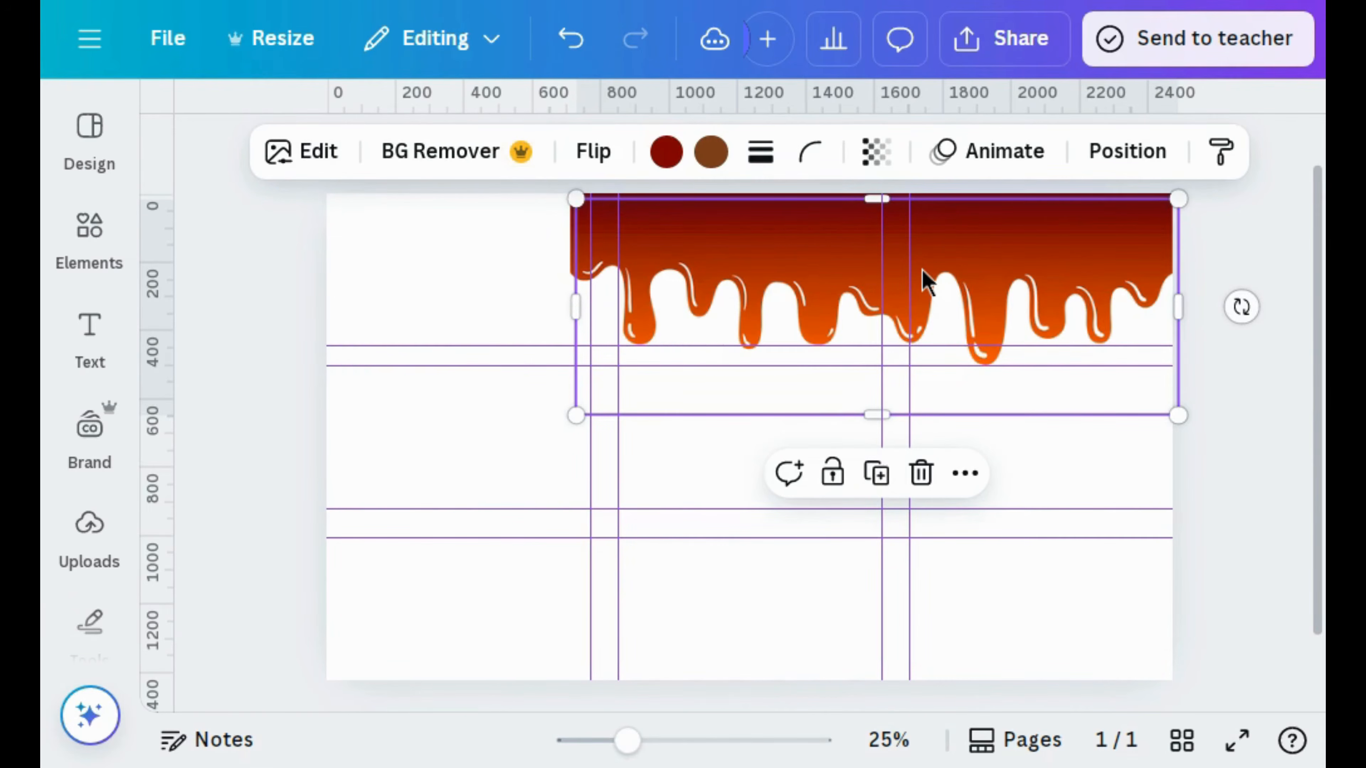
pyautogui.moveTo(797, 279); pyautogui.dragTo(403, 260)
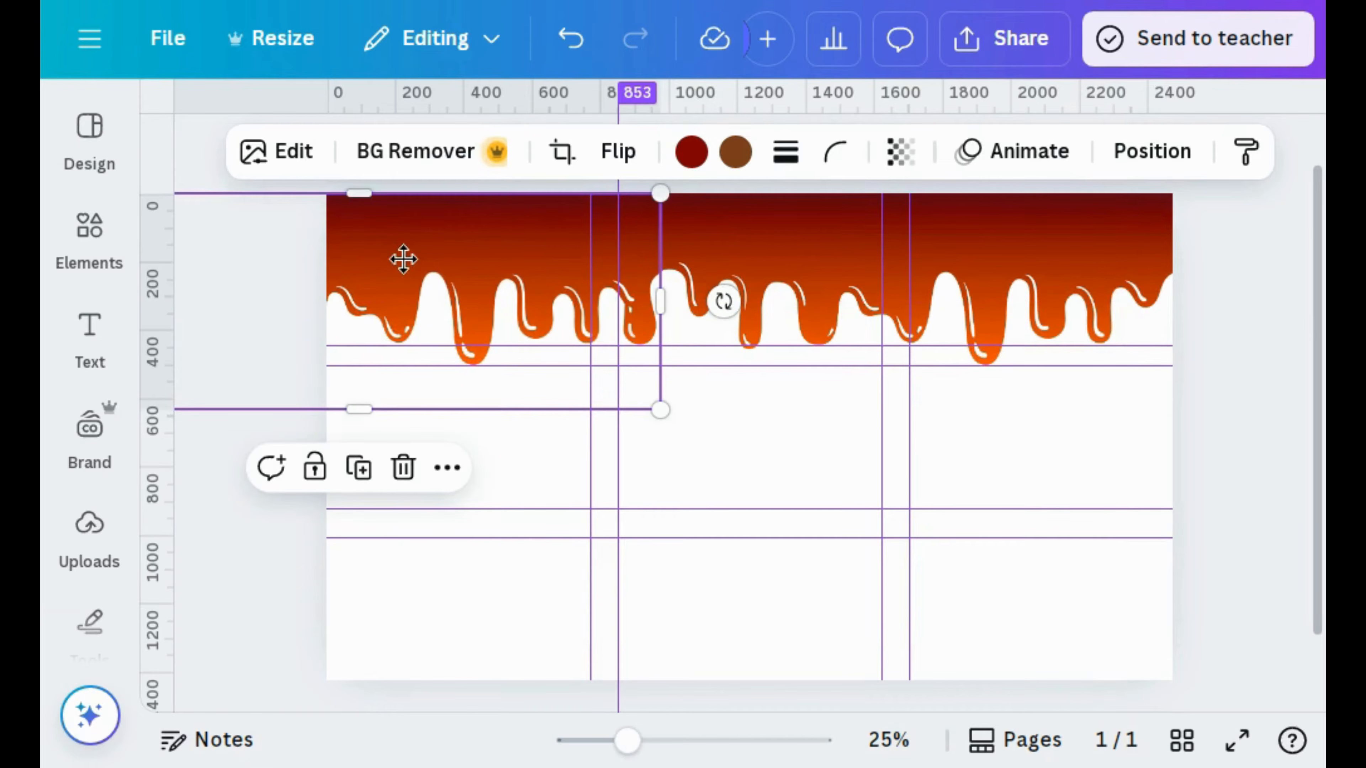
pyautogui.click(1237, 438)
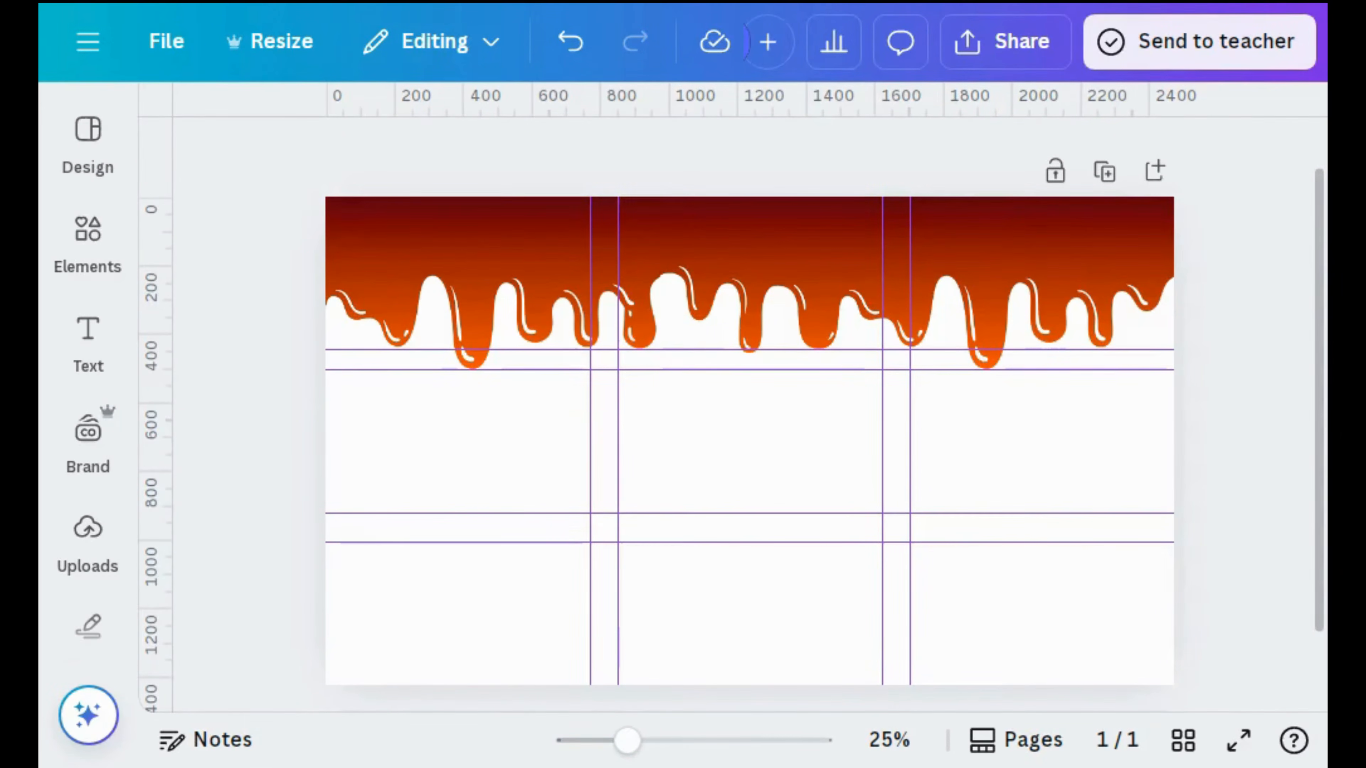
# Search the graphics for "wave" and add the solid black wave with a shallow concave upper edge.
pyautogui.click(83, 253)
pyautogui.click(239, 129)
pyautogui.write('w')
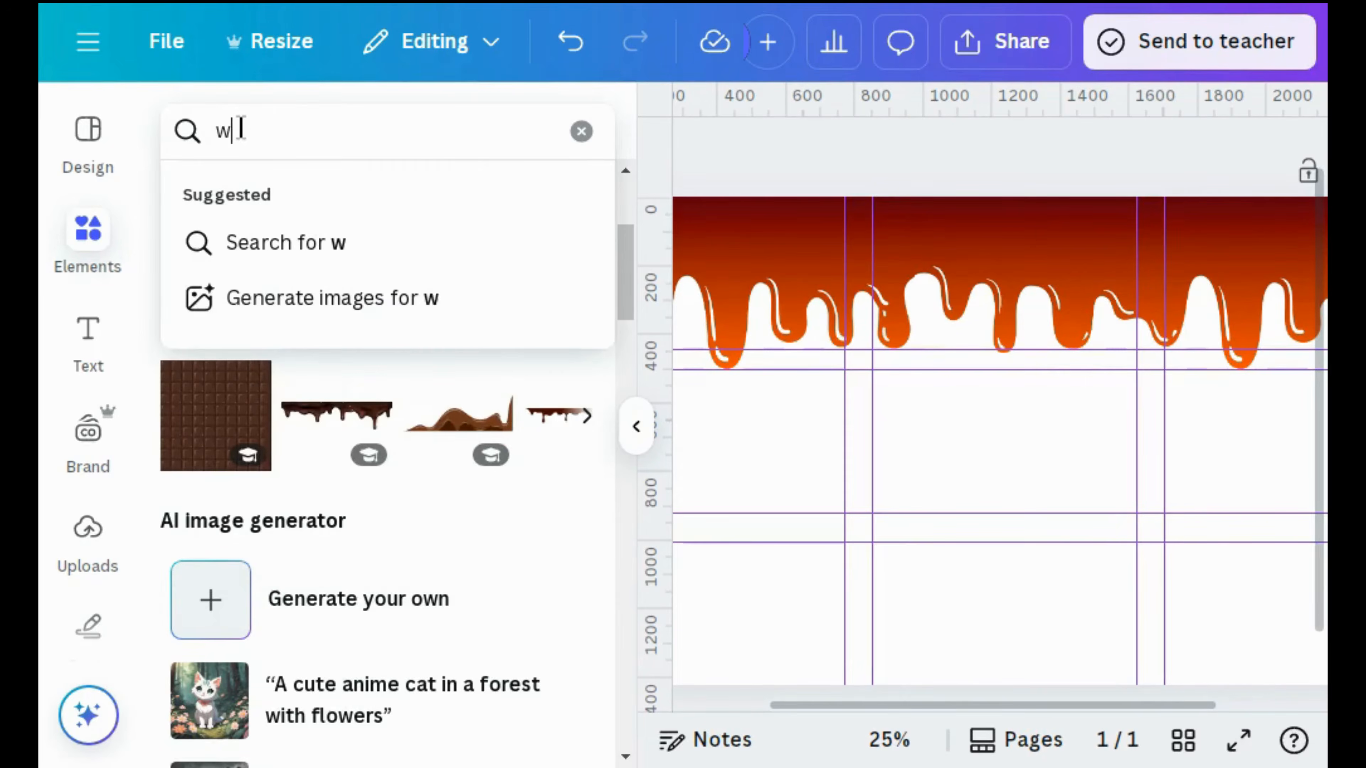
pyautogui.write('ave')
pyautogui.press('Return')
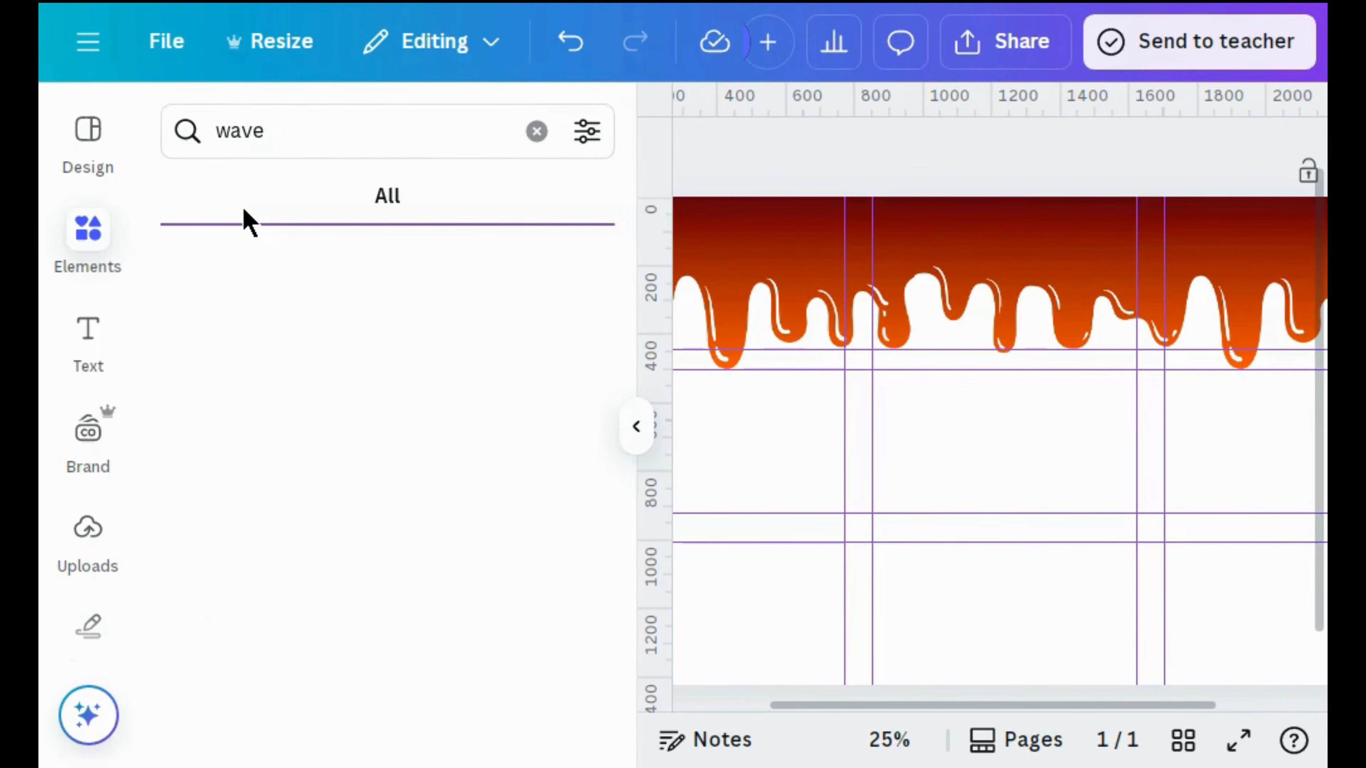
pyautogui.click(268, 193)
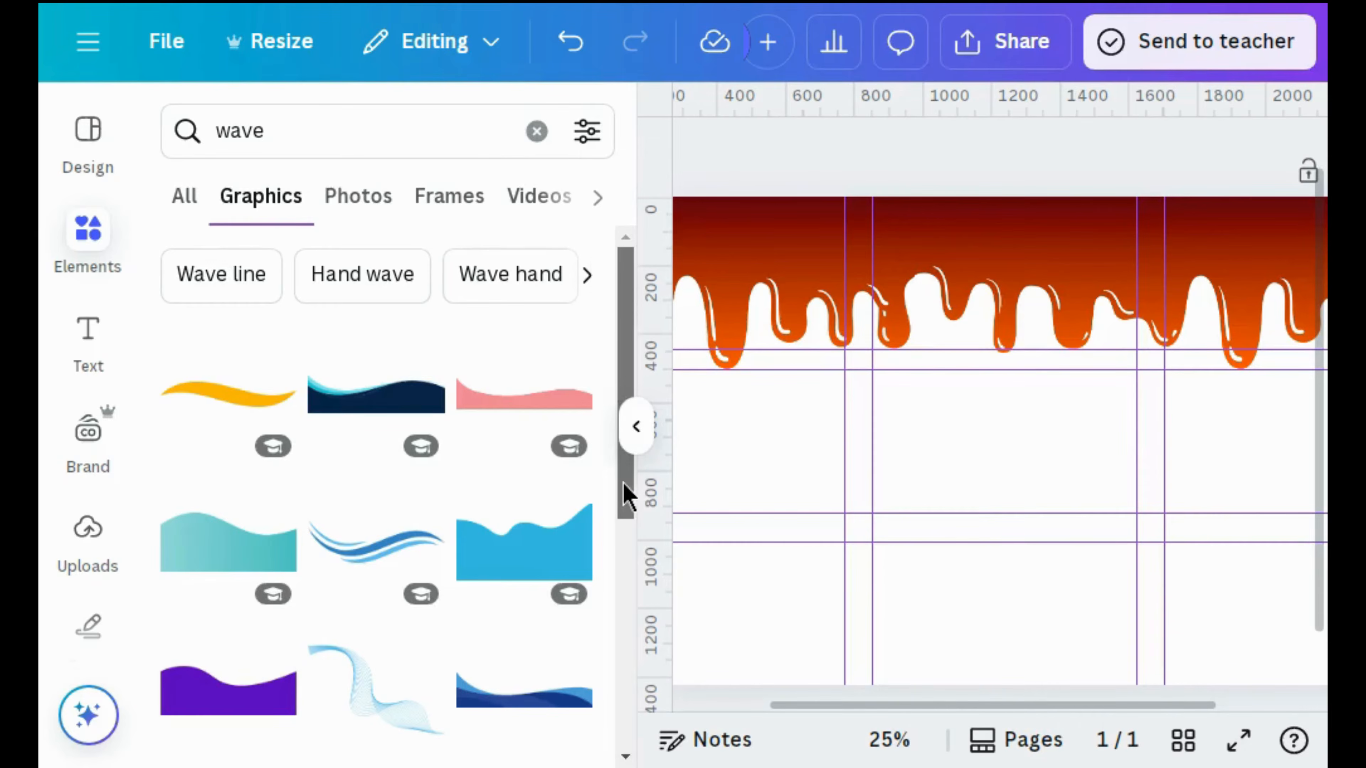
pyautogui.moveTo(625, 495); pyautogui.dragTo(621, 729)
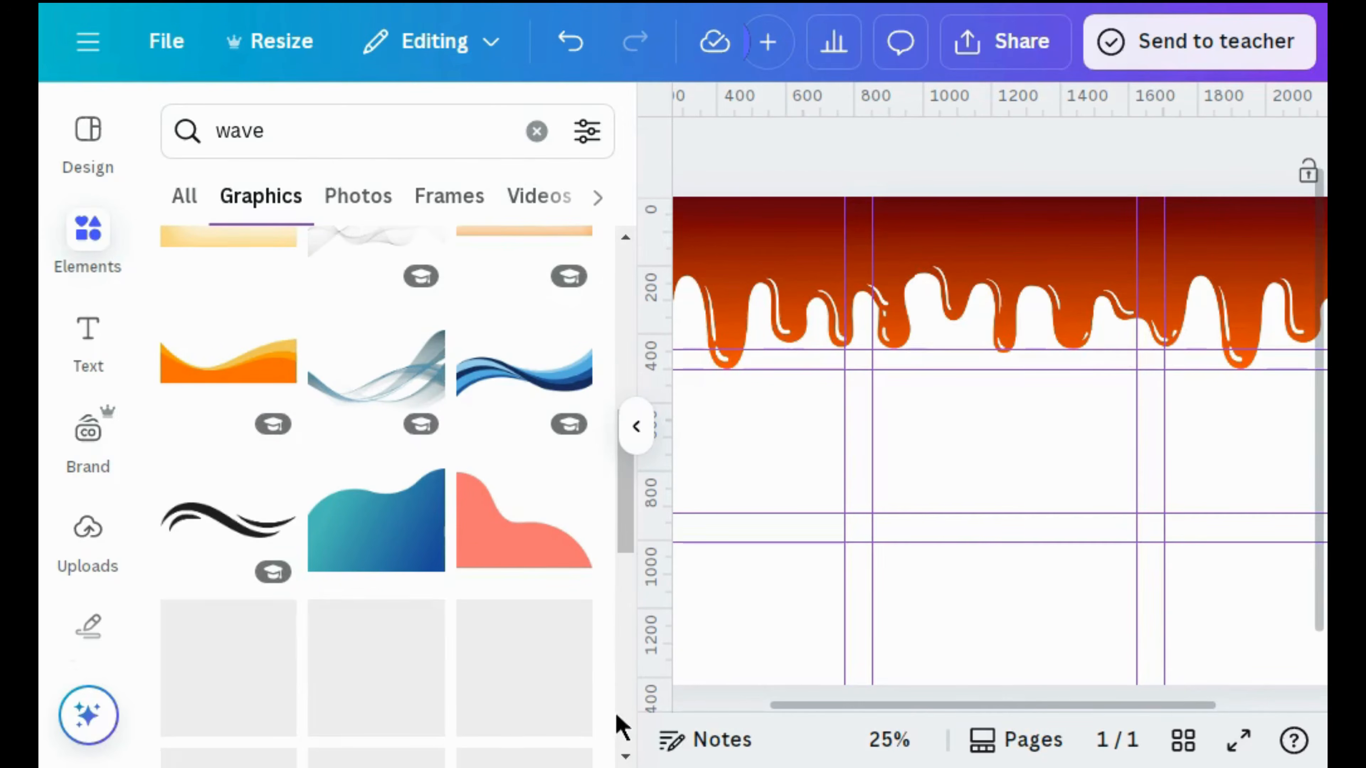
pyautogui.scroll(-7, 619, 629)
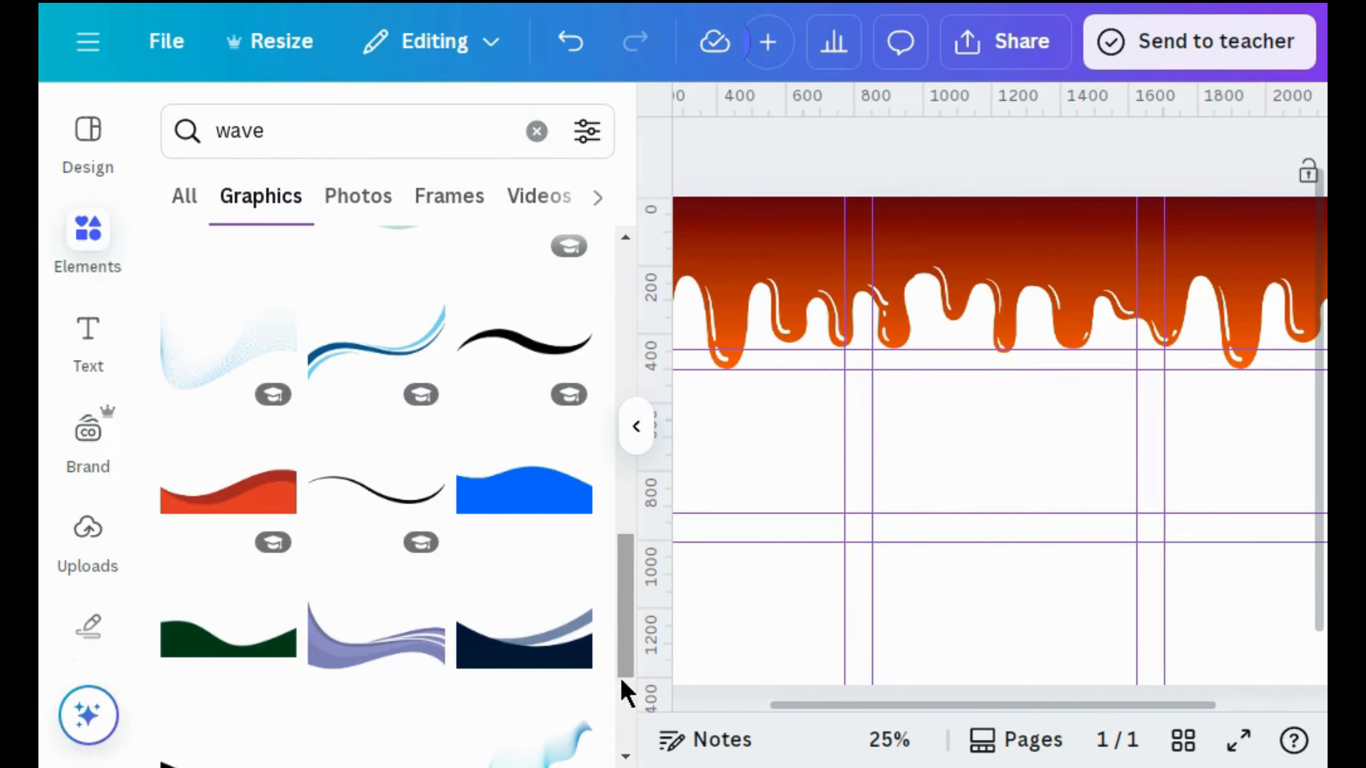
pyautogui.scroll(-5, 625, 700)
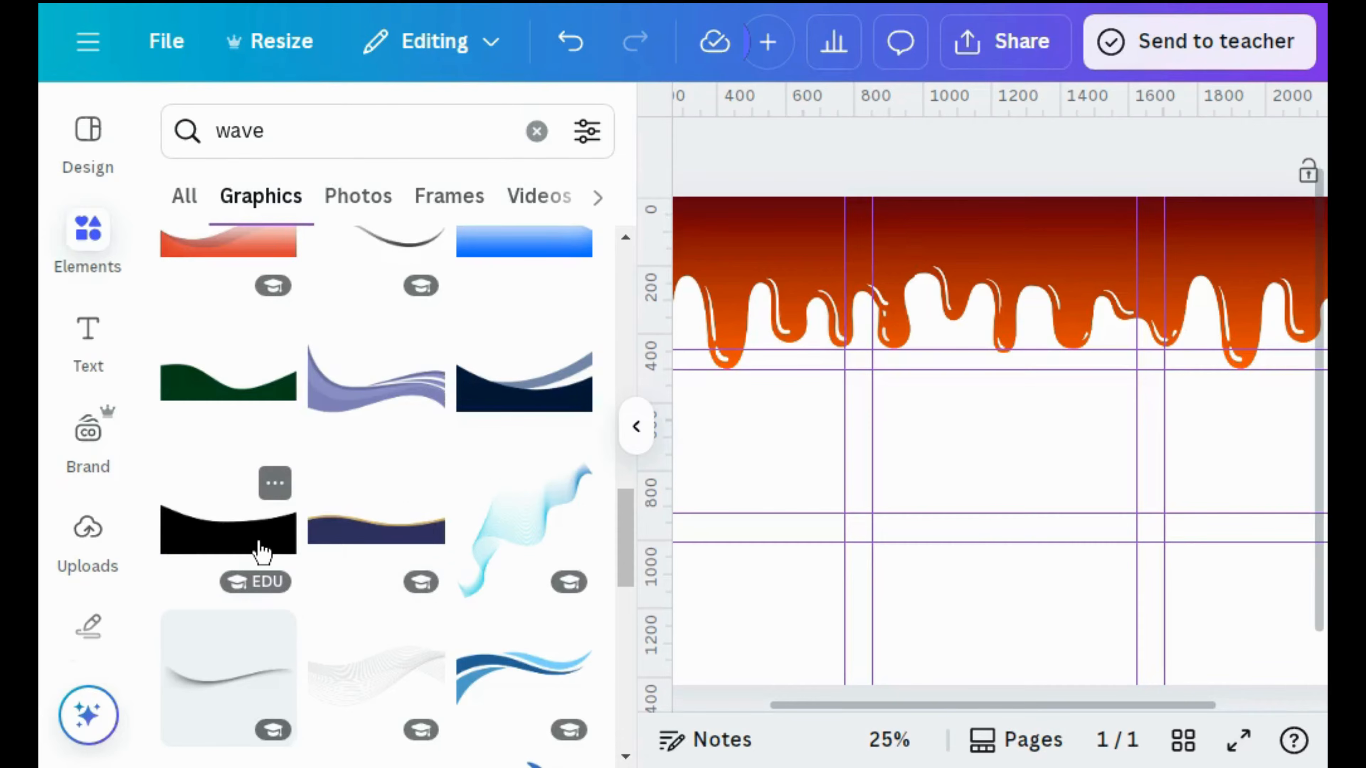
pyautogui.click(262, 551)
pyautogui.click(636, 426)
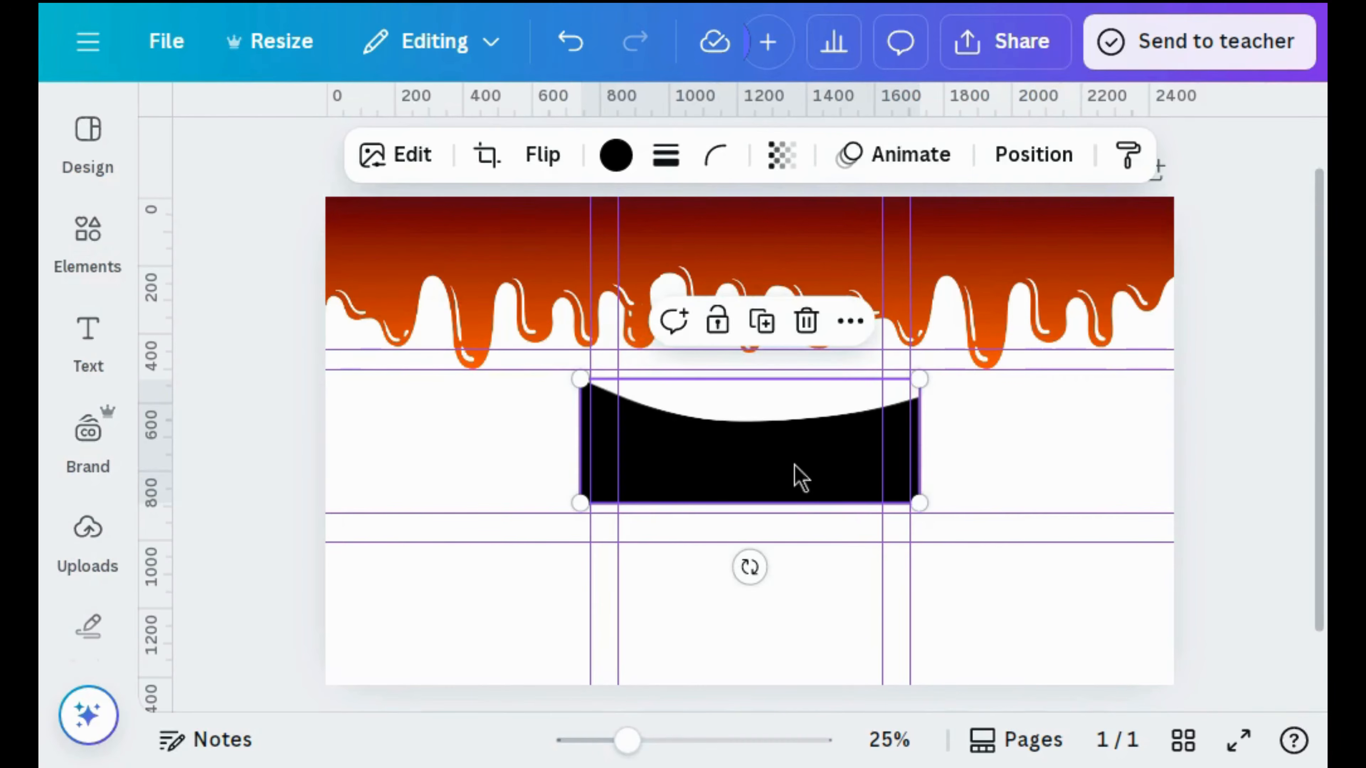
# Enlarge the black wave to the full page width and lower it so its base extends past the page's bottom edge.
pyautogui.moveTo(800, 473); pyautogui.dragTo(1039, 634)
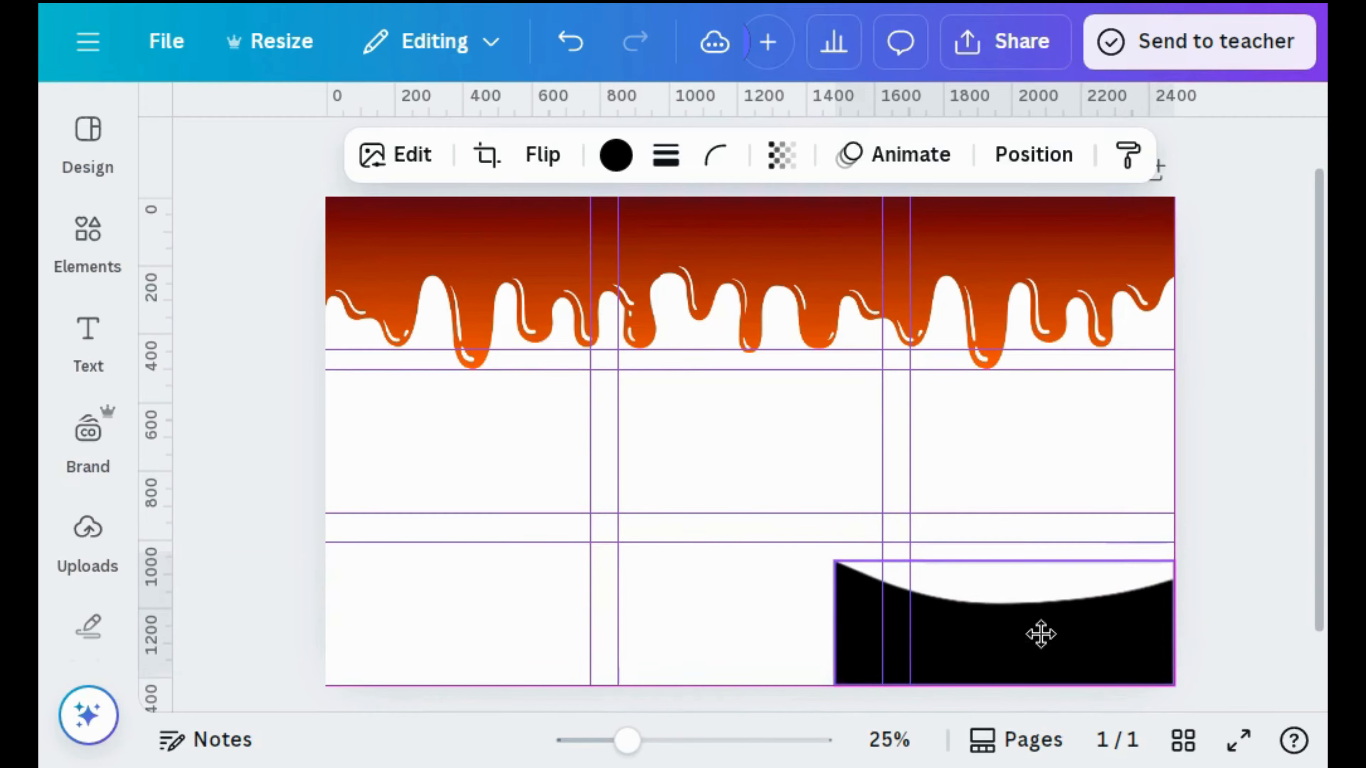
pyautogui.moveTo(834, 561); pyautogui.dragTo(294, 456)
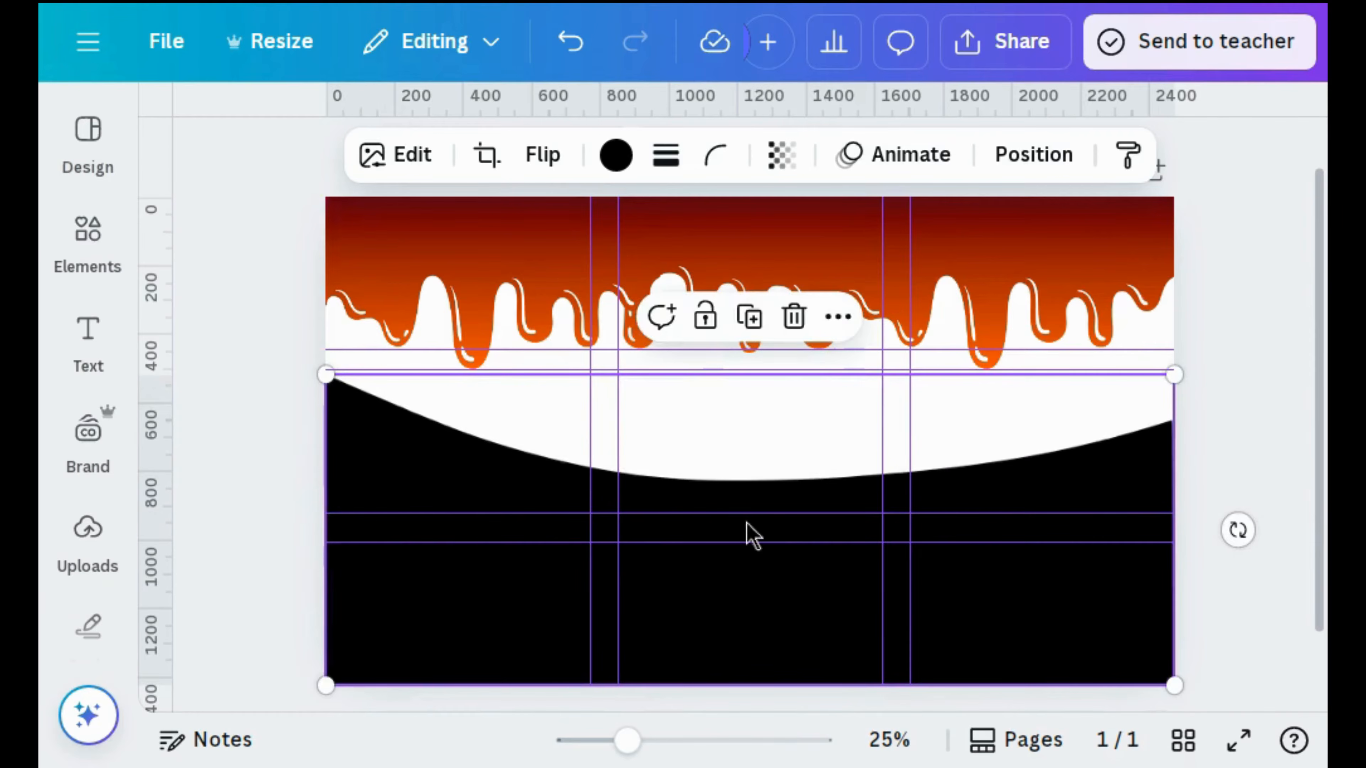
pyautogui.moveTo(744, 533); pyautogui.dragTo(743, 583)
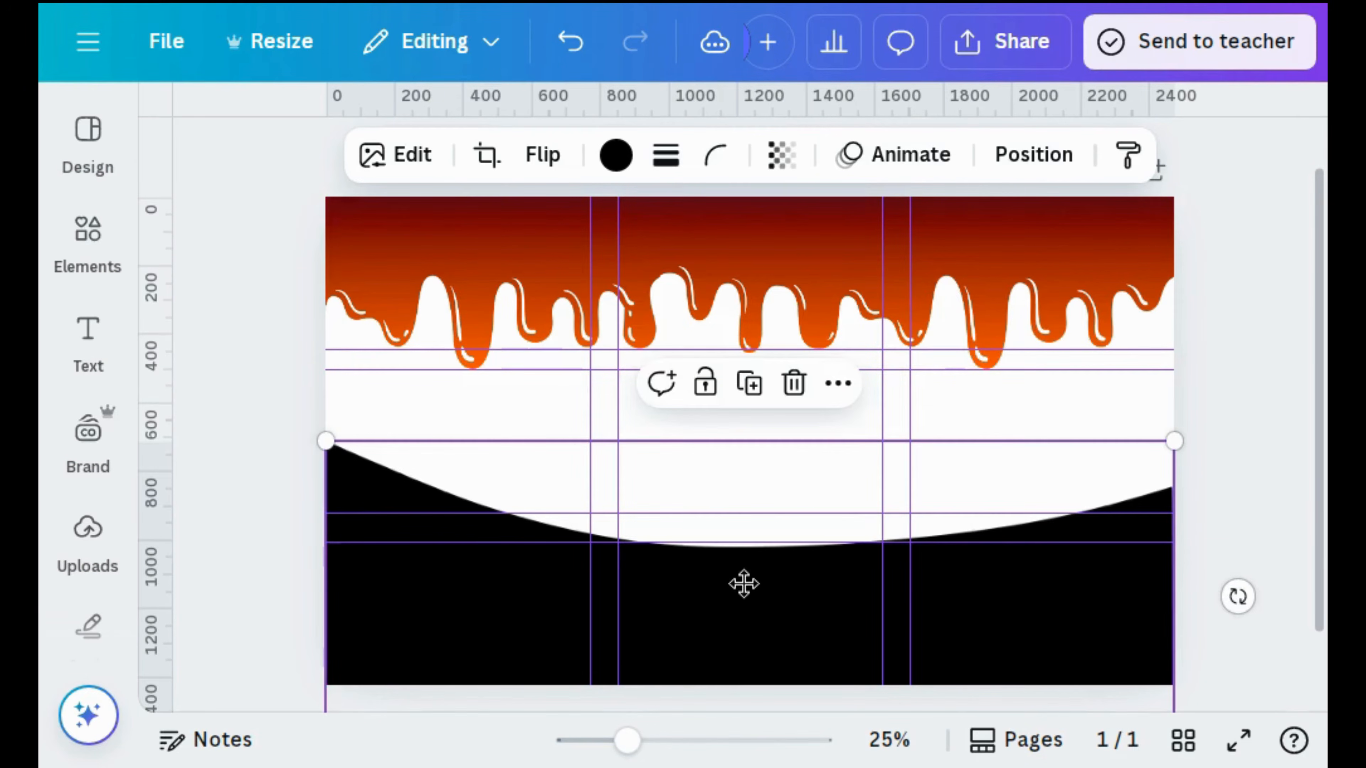
pyautogui.click(309, 584)
pyautogui.click(405, 567)
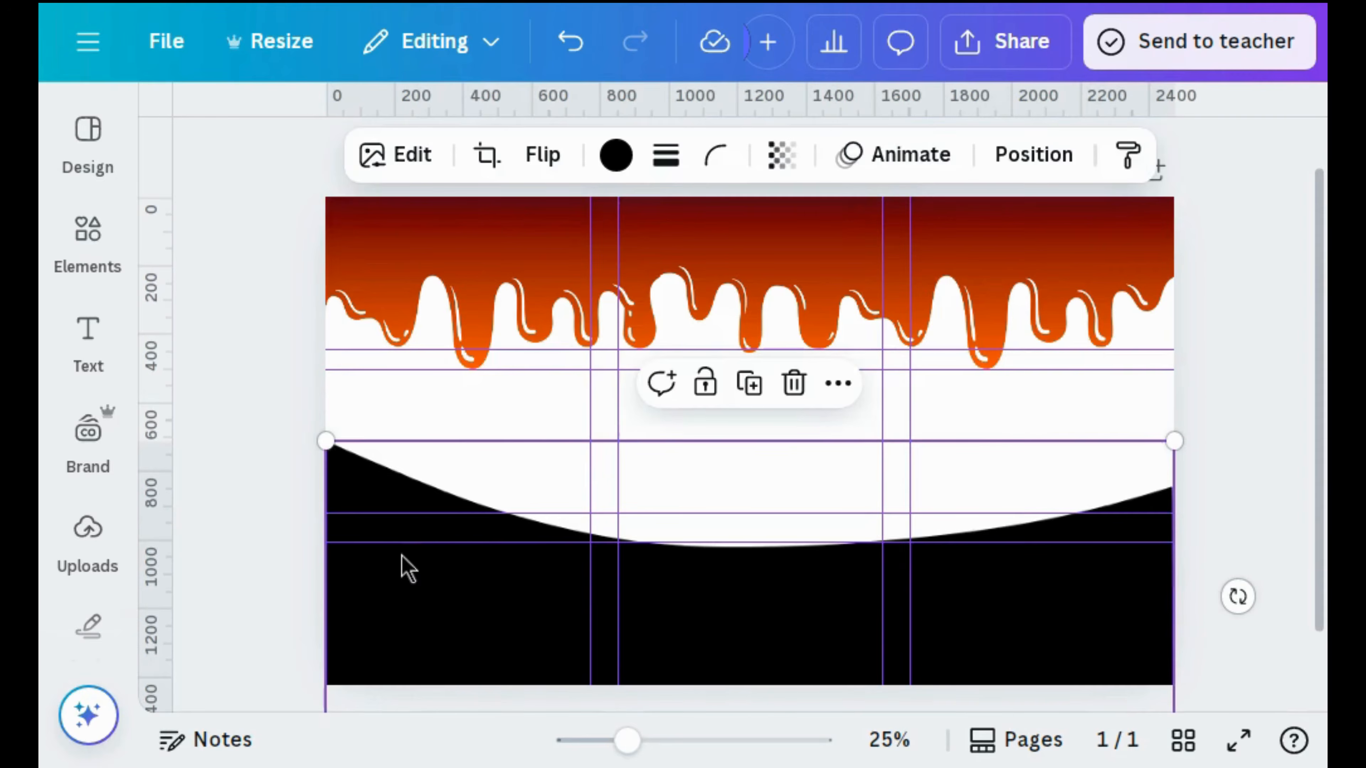
# Recolour the black wave with the document's vivid red #A10000.
pyautogui.click(616, 156)
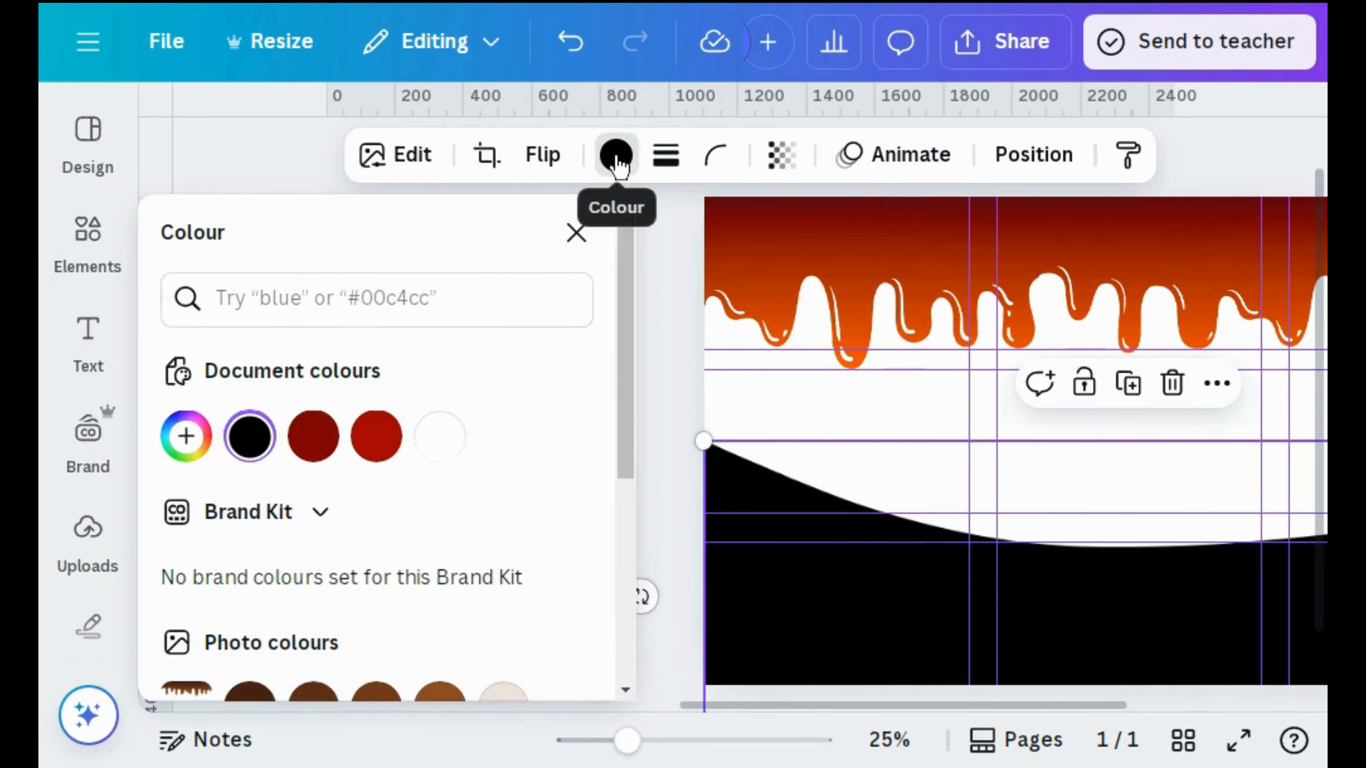
pyautogui.click(383, 437)
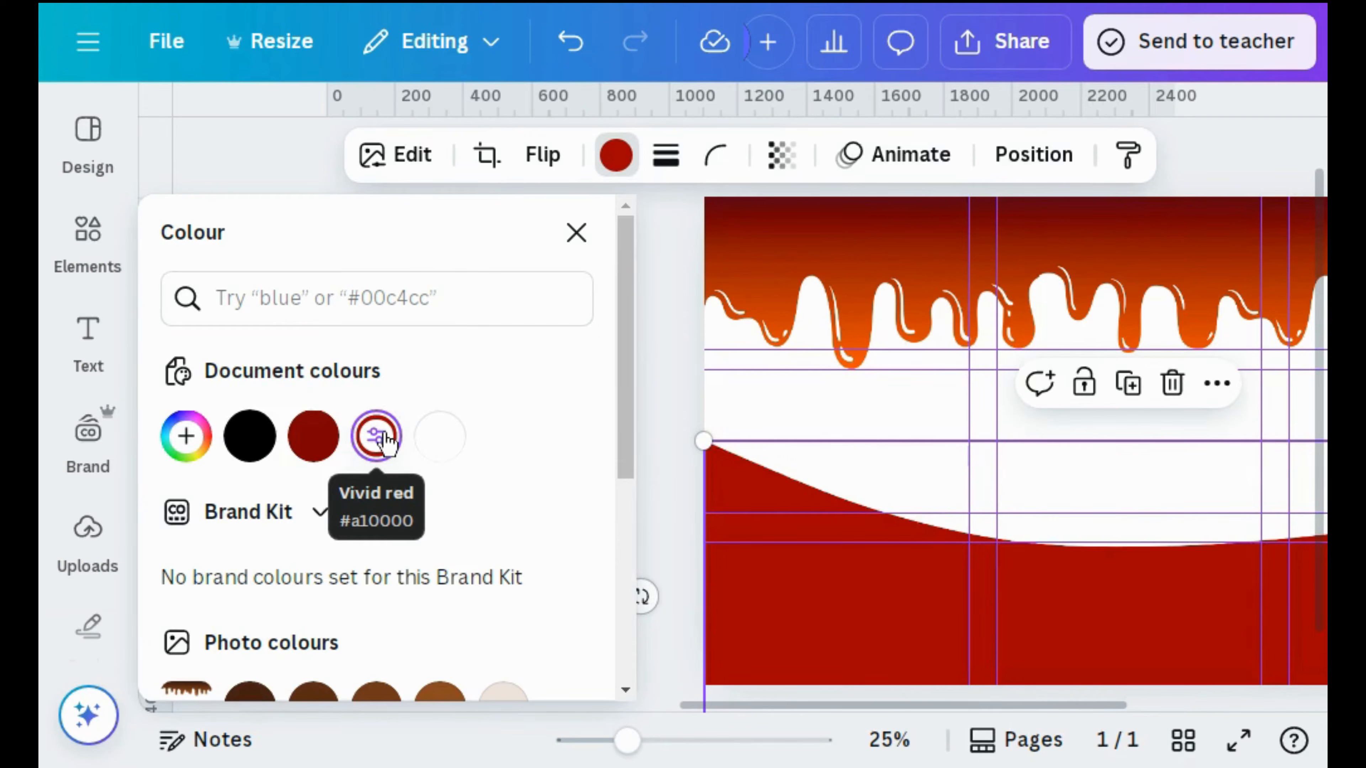
pyautogui.press('Escape')
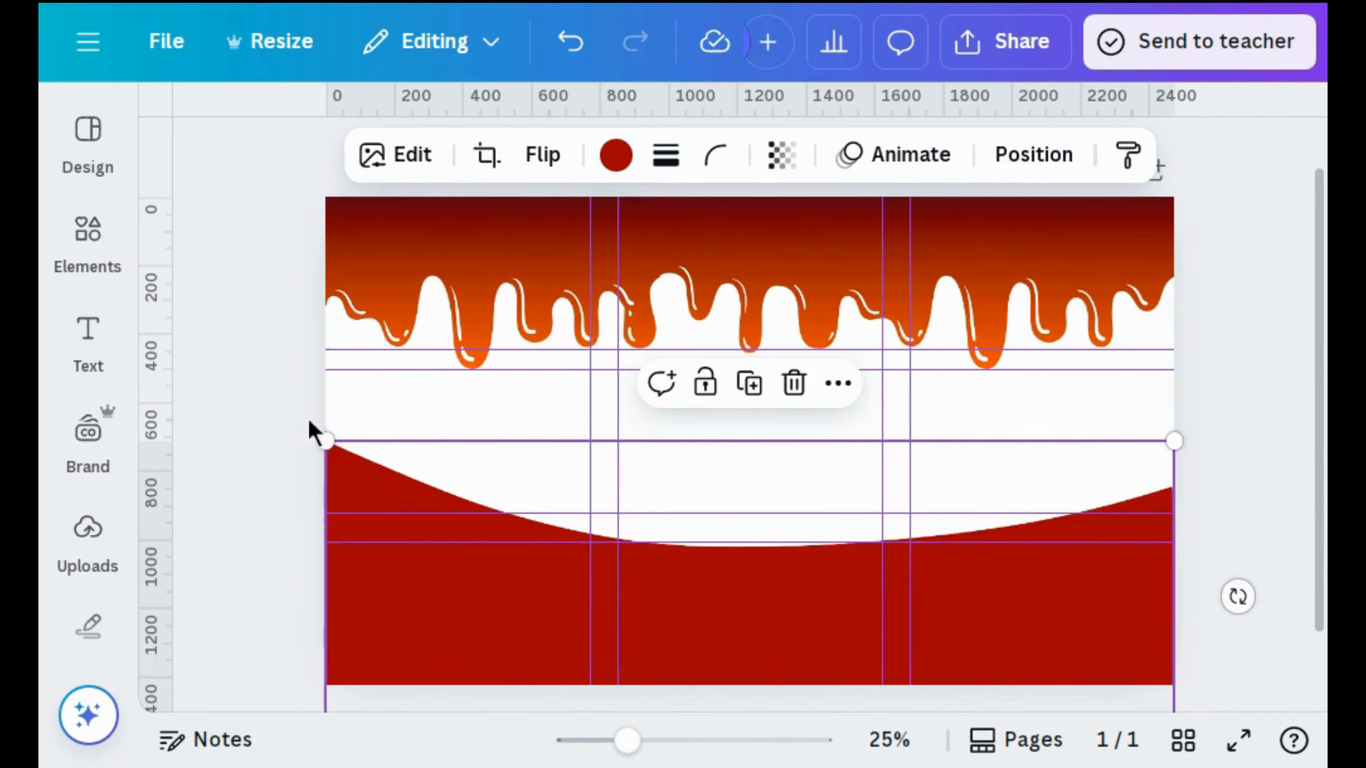
pyautogui.click(311, 427)
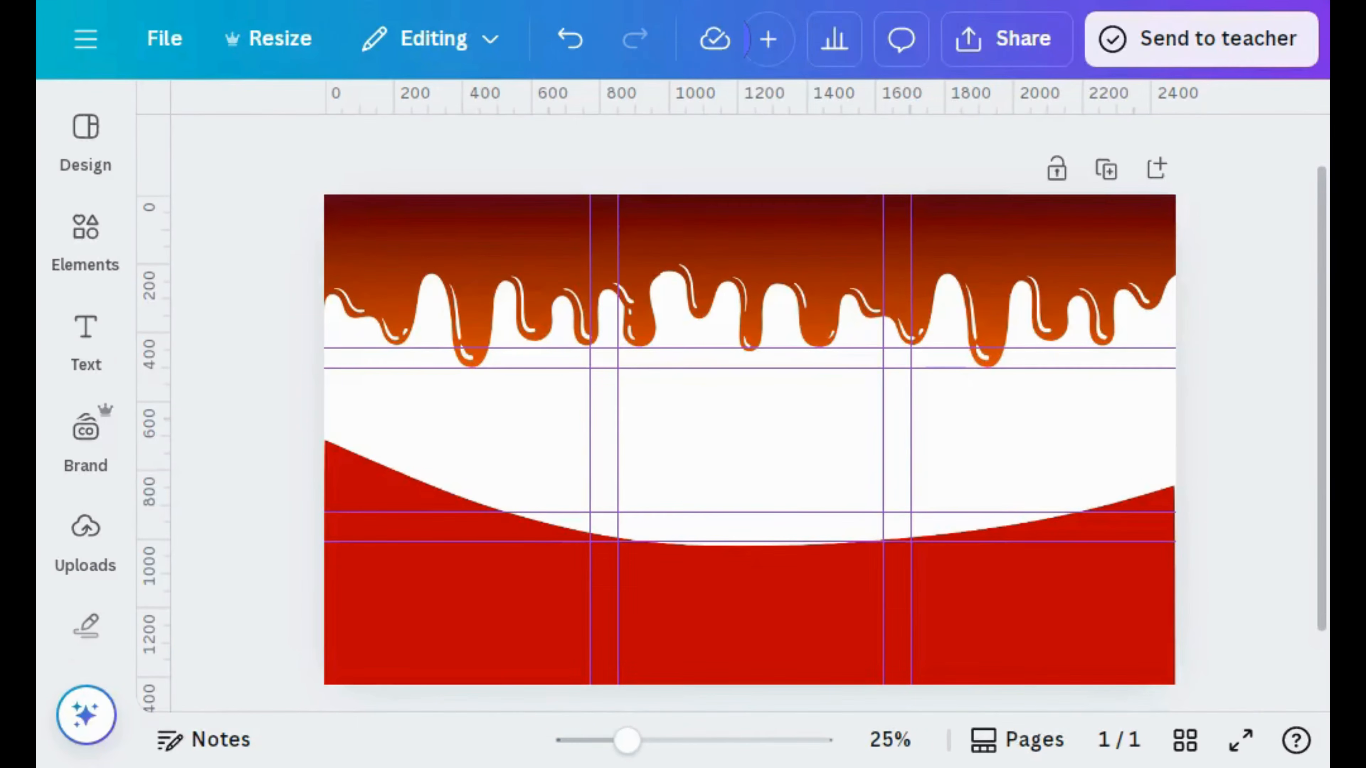
# Search the graphics for "strawberry splashes" and add the whole strawberry landing in a white milk splash.
pyautogui.click(83, 237)
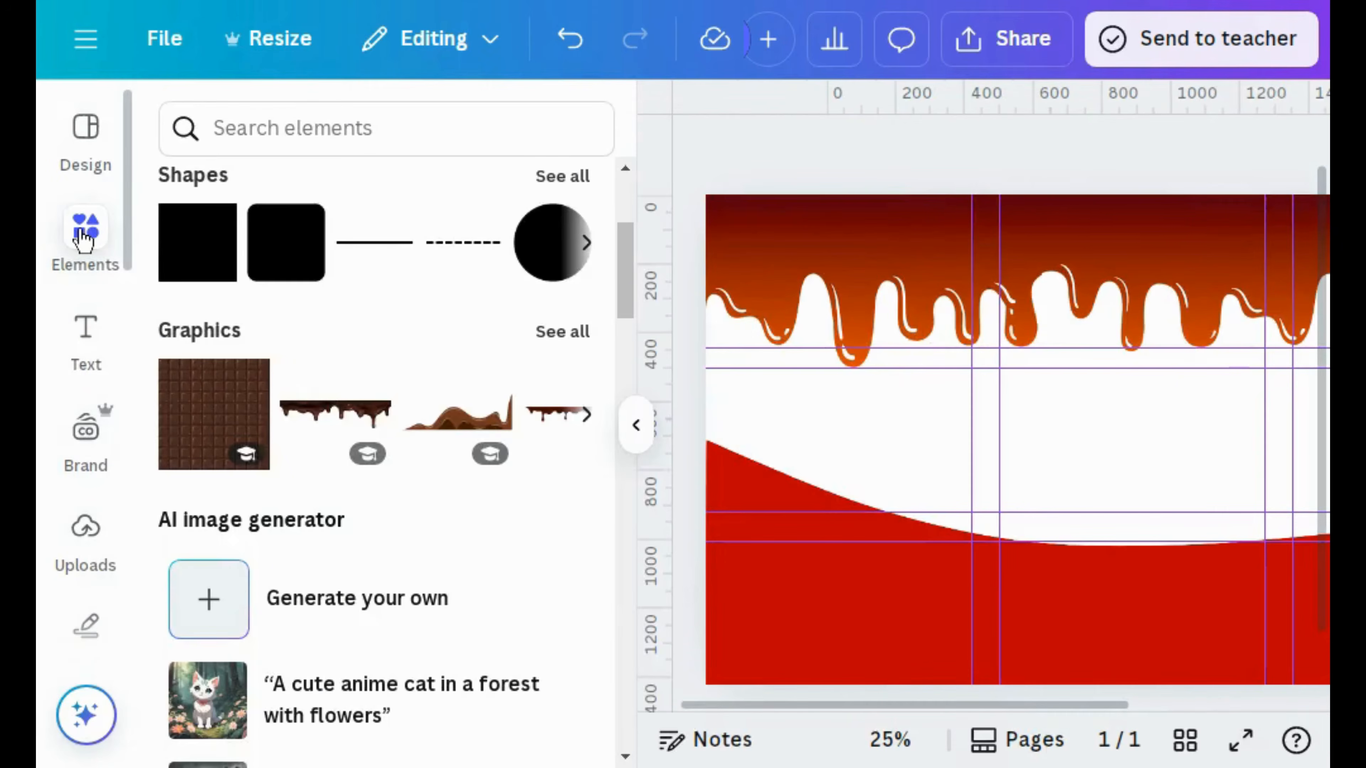
pyautogui.click(225, 131)
pyautogui.write('strawberry')
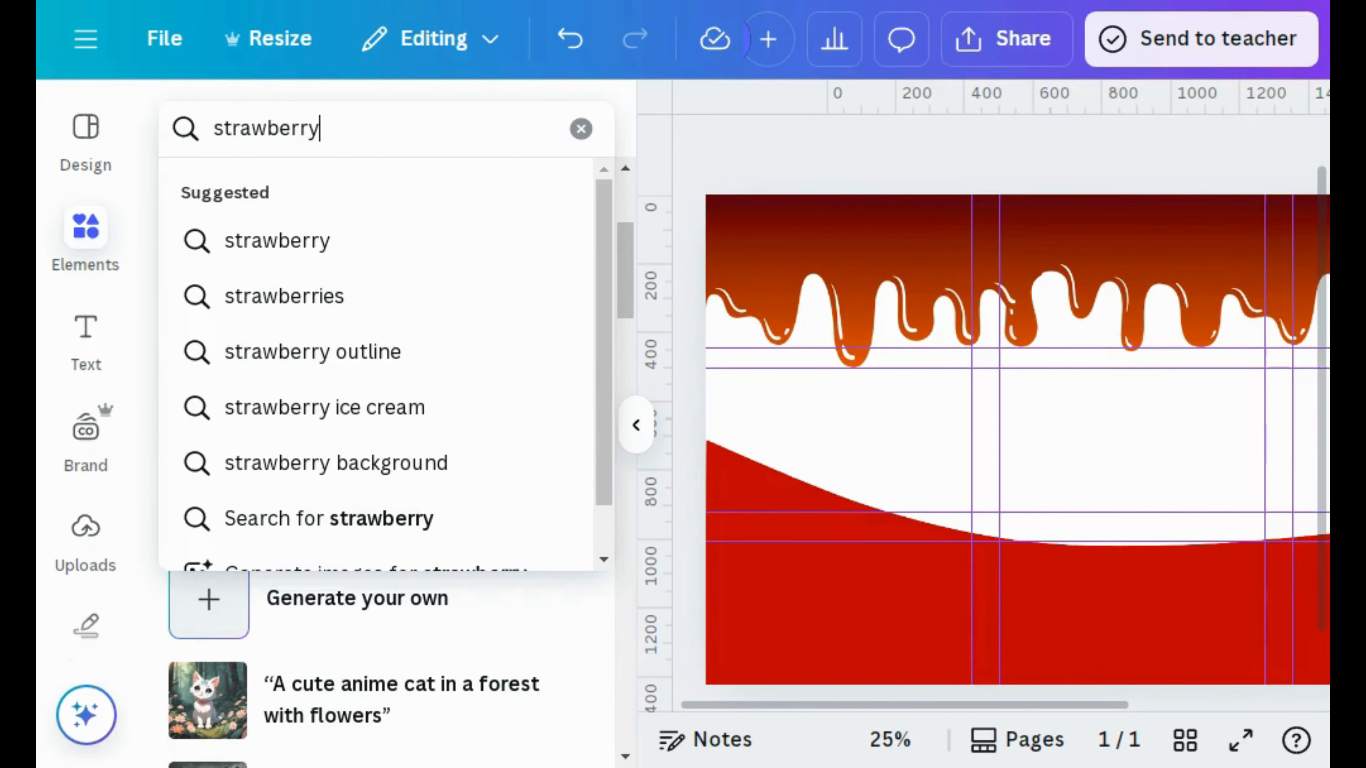
pyautogui.write(' splashes')
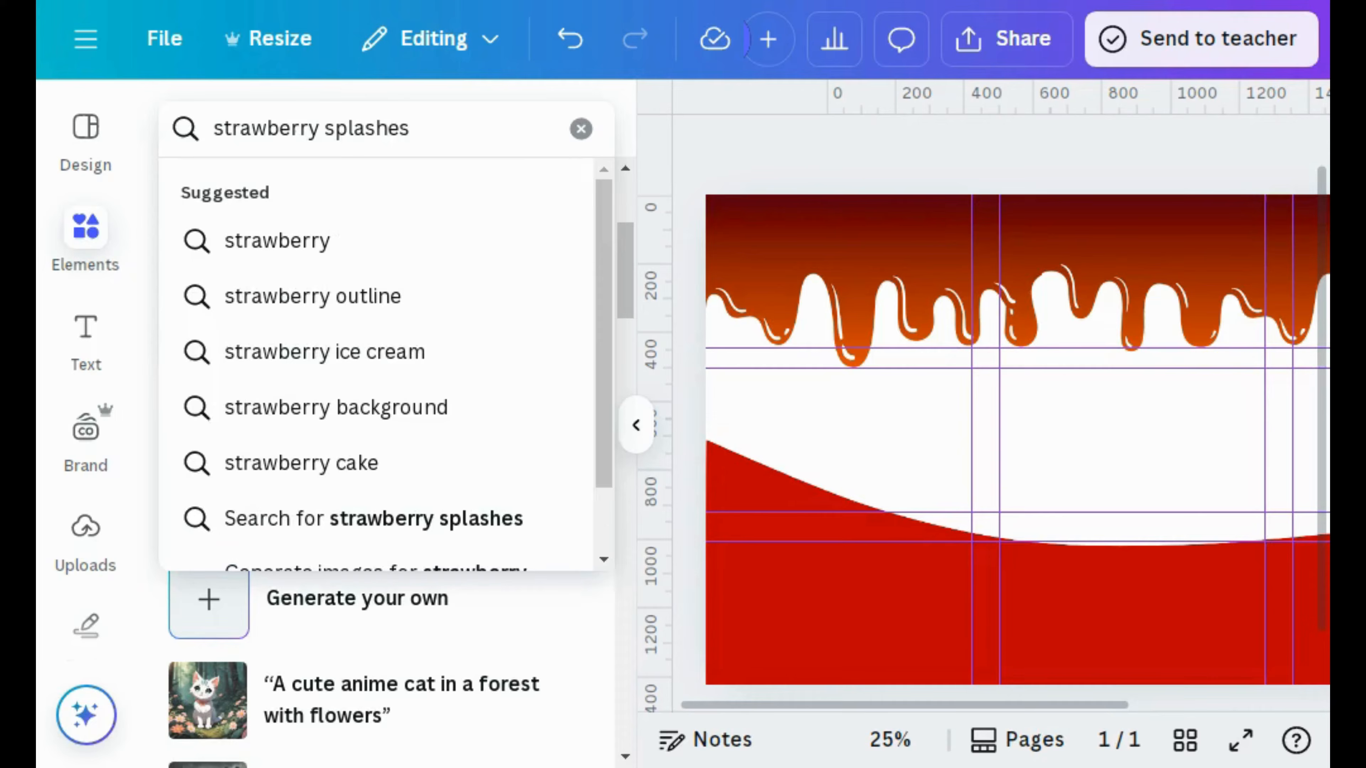
pyautogui.press('Return')
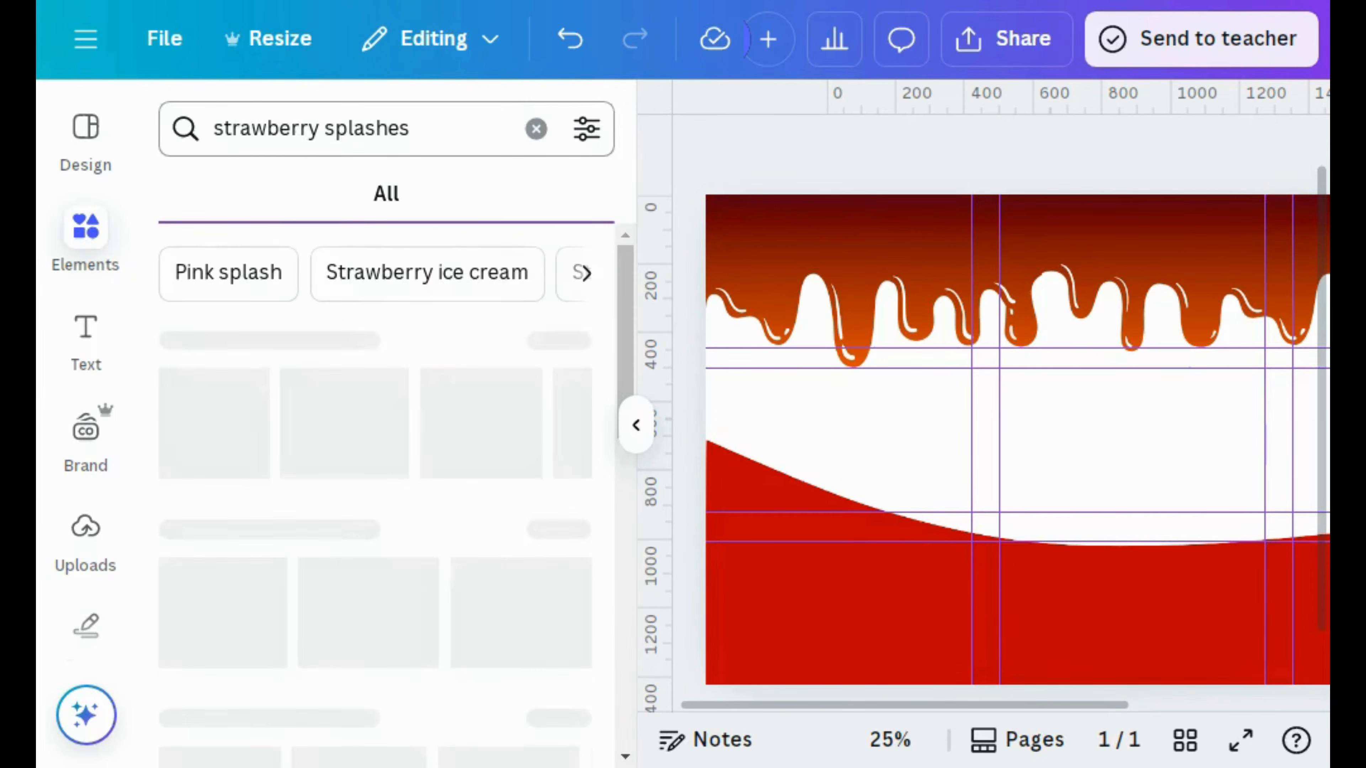
pyautogui.click(259, 199)
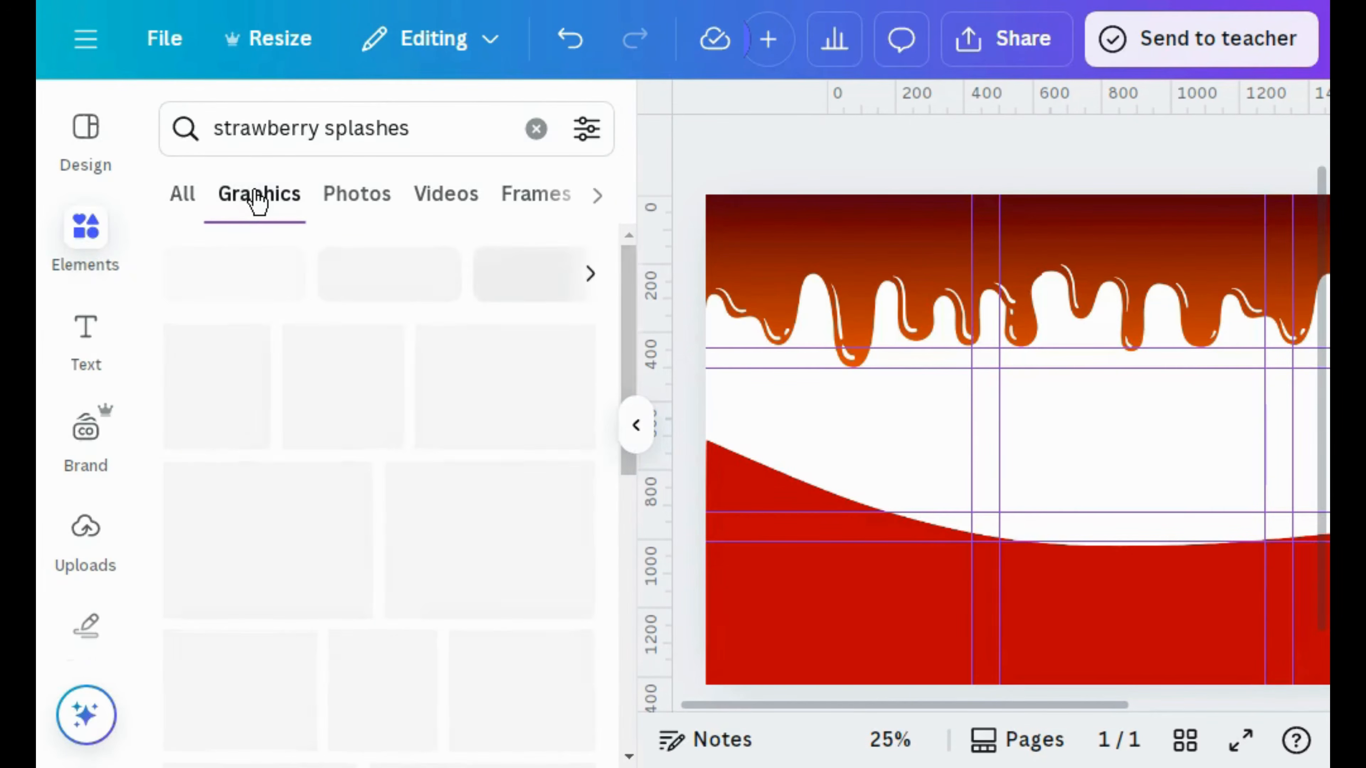
pyautogui.scroll(-10, 619, 590)
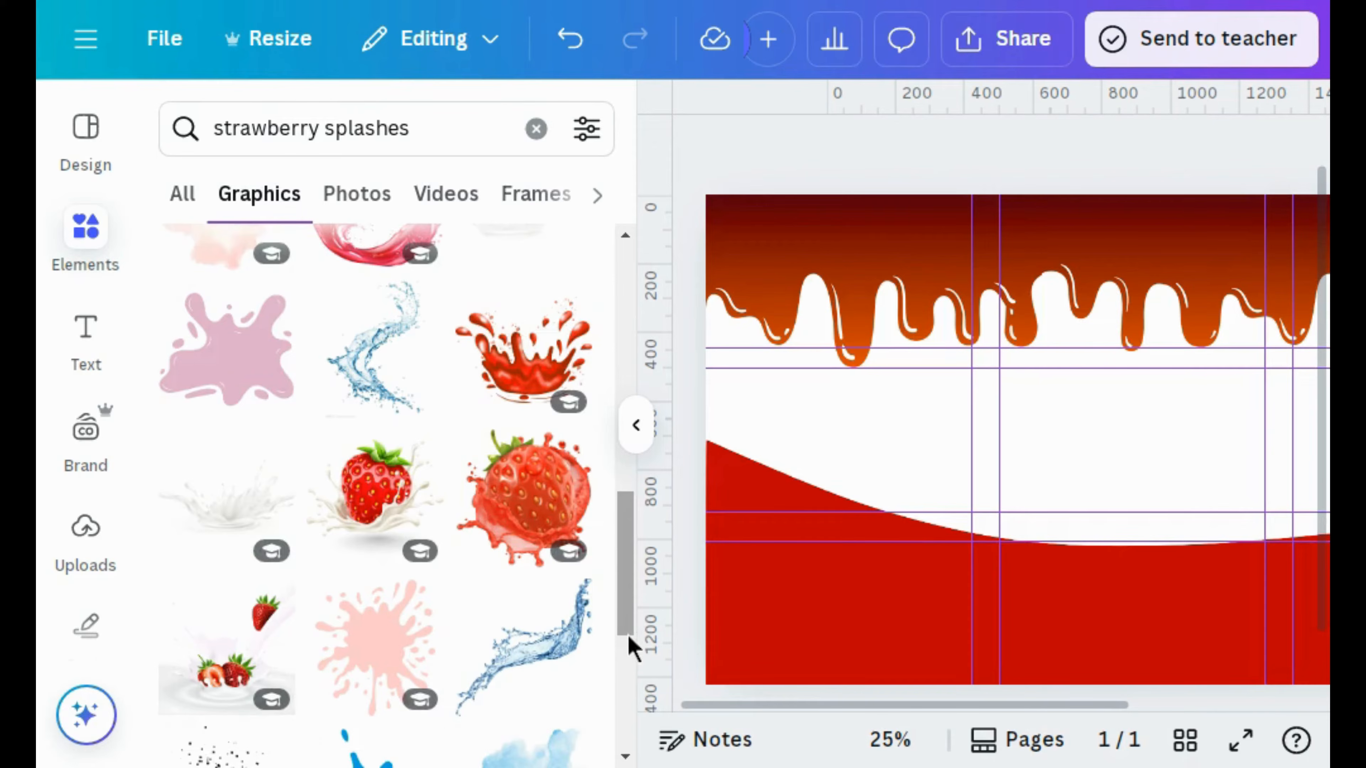
pyautogui.click(386, 511)
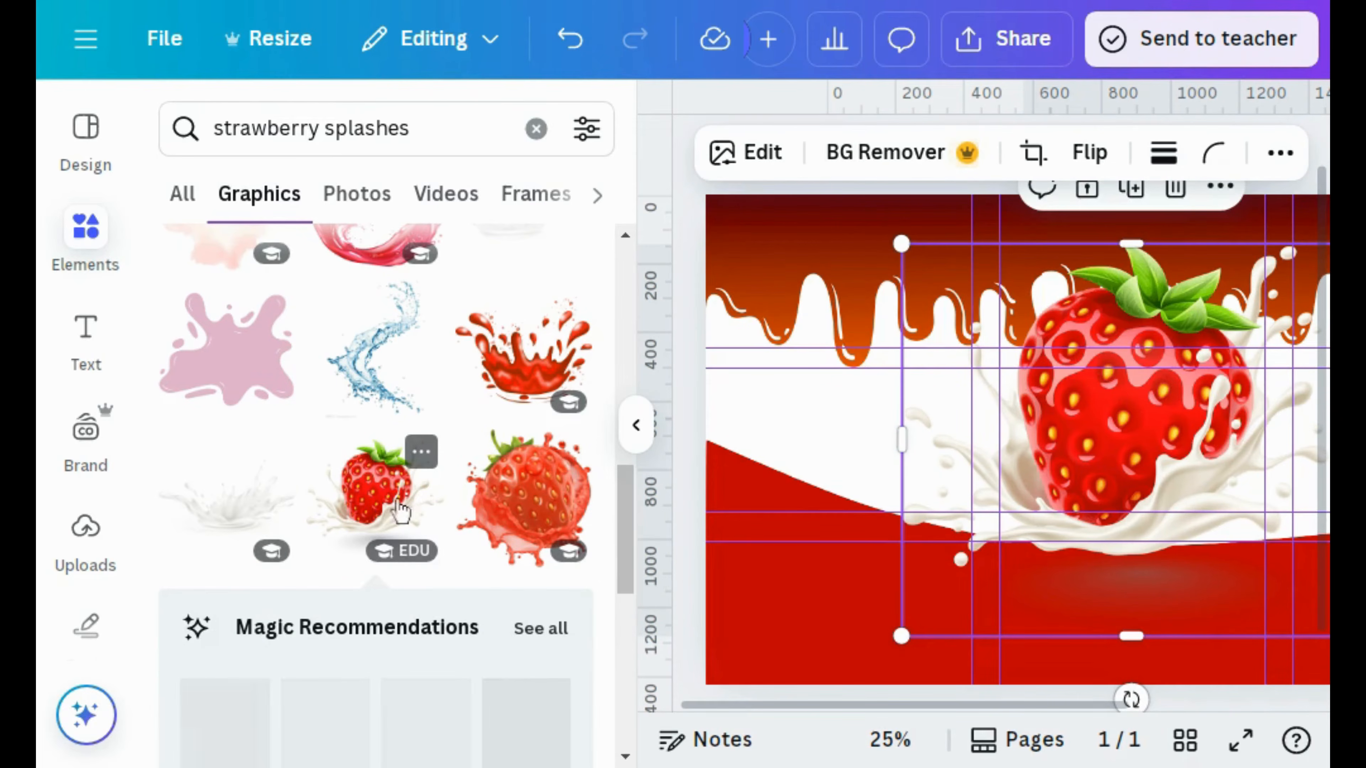
pyautogui.click(637, 430)
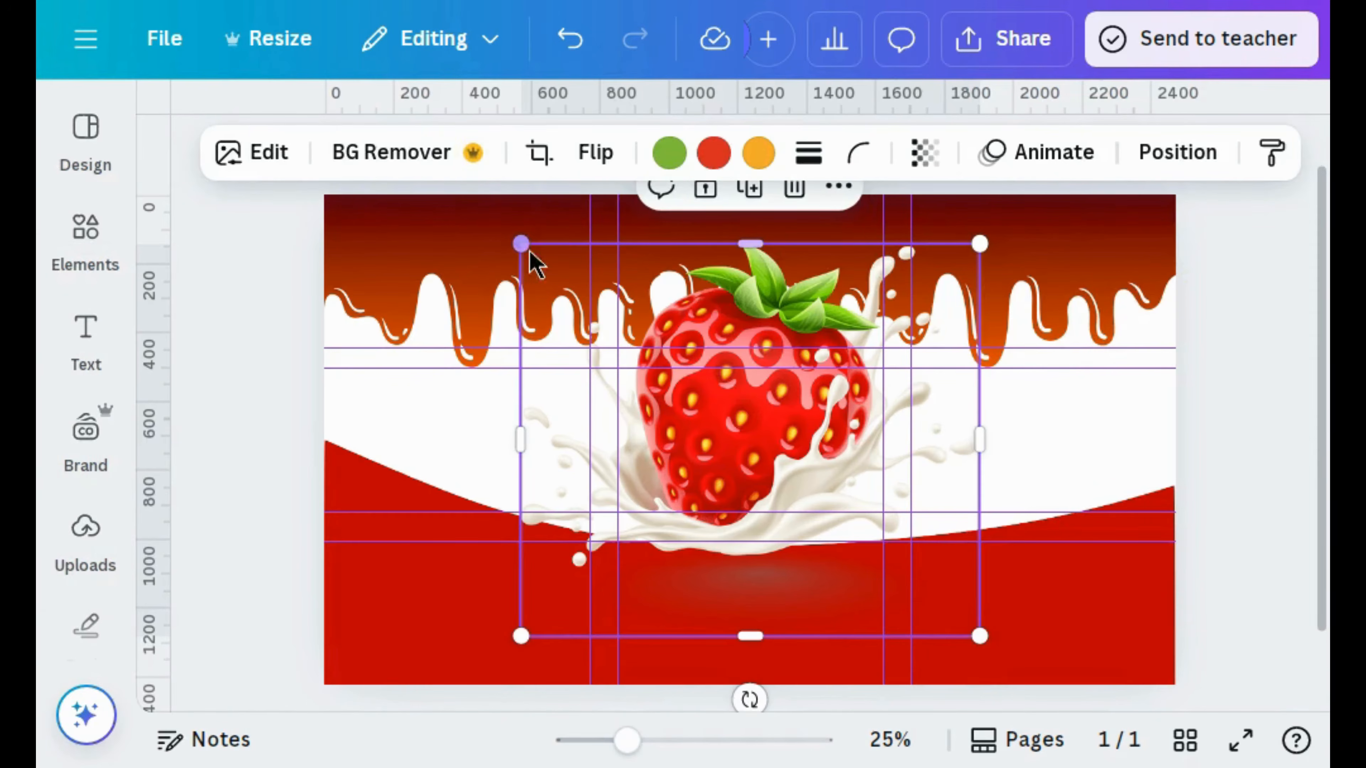
# Shrink the strawberry splash graphic and centre it horizontally over the red wave's upper edge.
pyautogui.moveTo(525, 264); pyautogui.dragTo(679, 447)
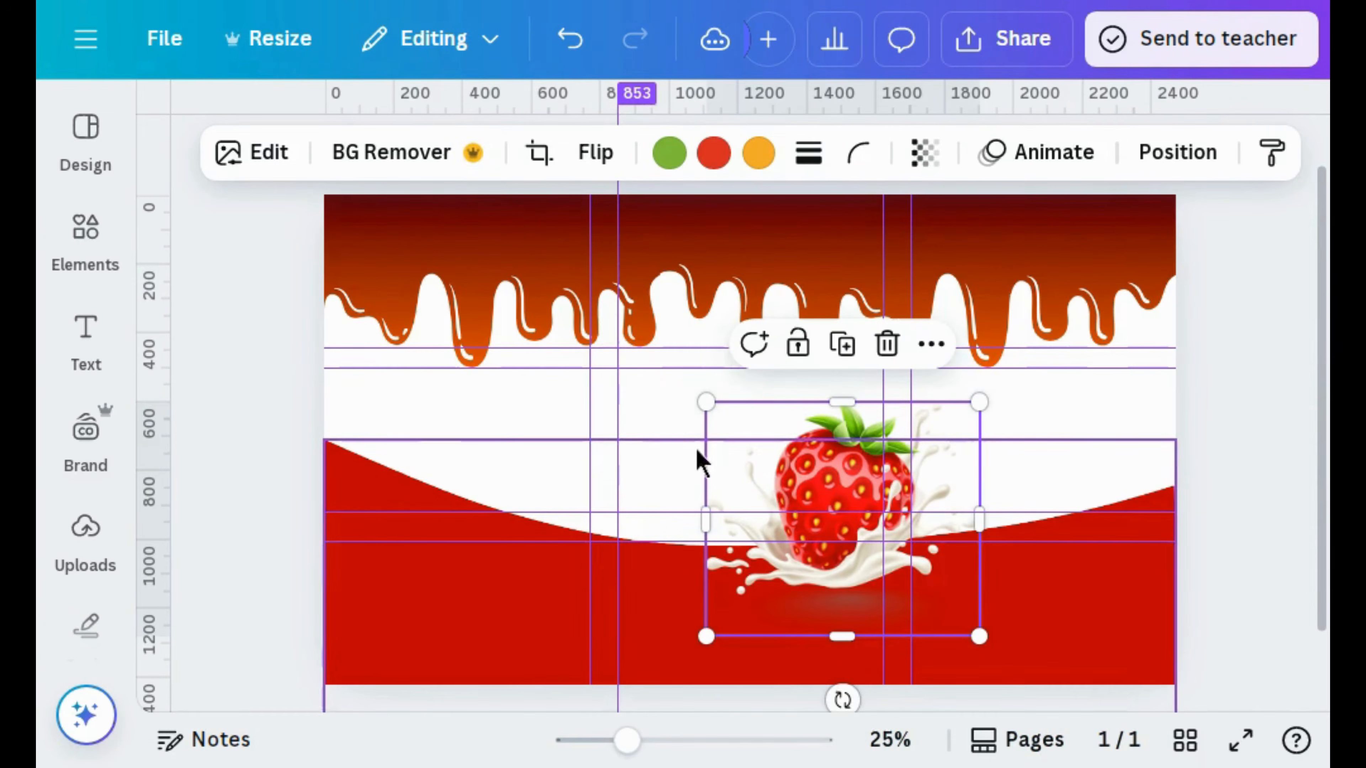
pyautogui.moveTo(854, 518); pyautogui.dragTo(708, 518)
pyautogui.click(538, 414)
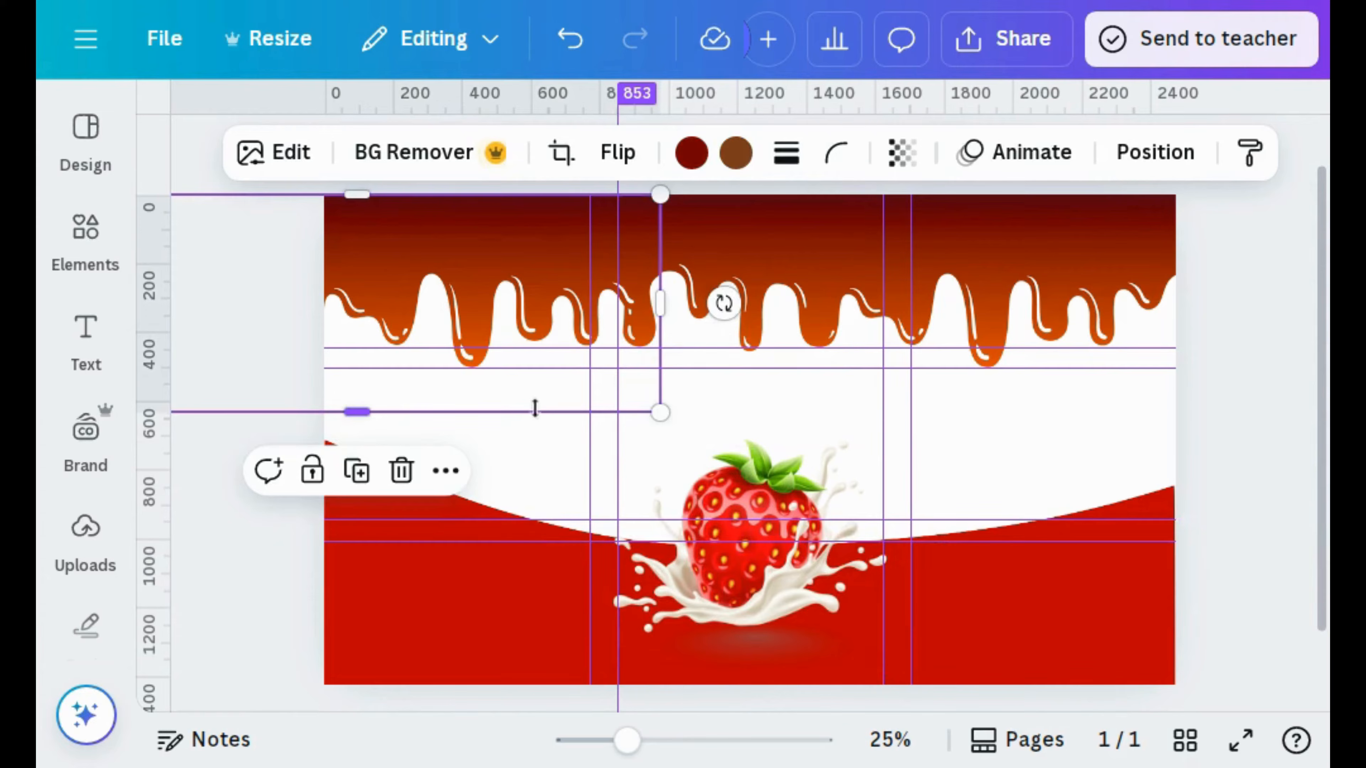
pyautogui.click(310, 373)
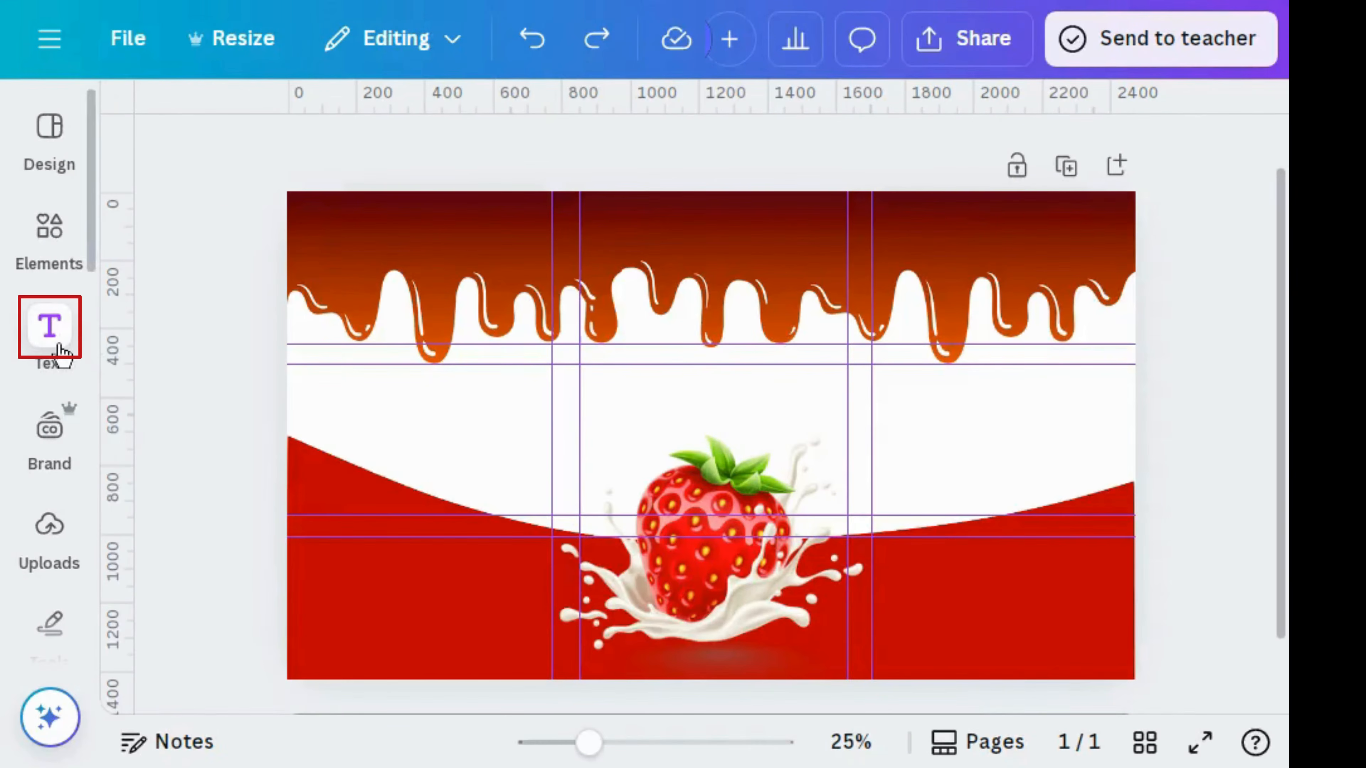
# Add the slanted grey and red "Happy birthday!" font combination to the page.
pyautogui.click(51, 328)
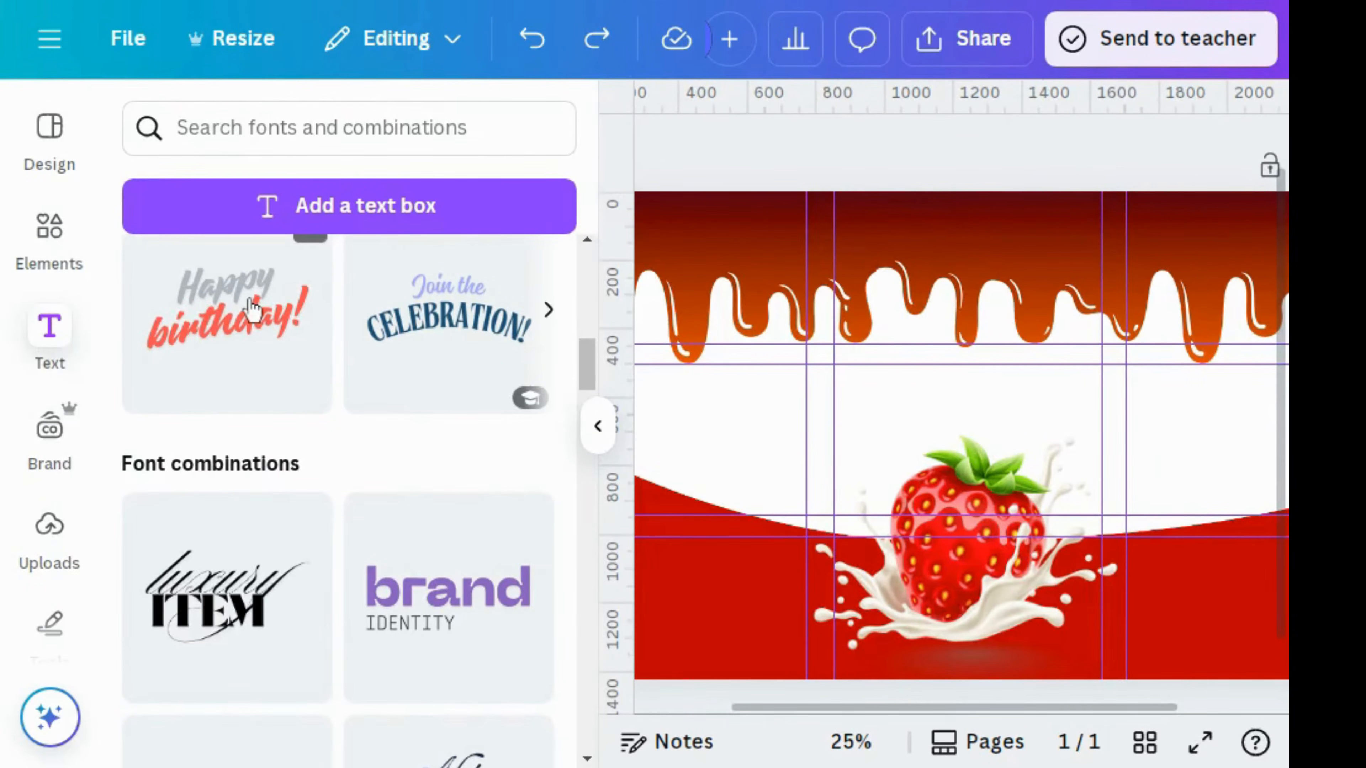
pyautogui.click(253, 309)
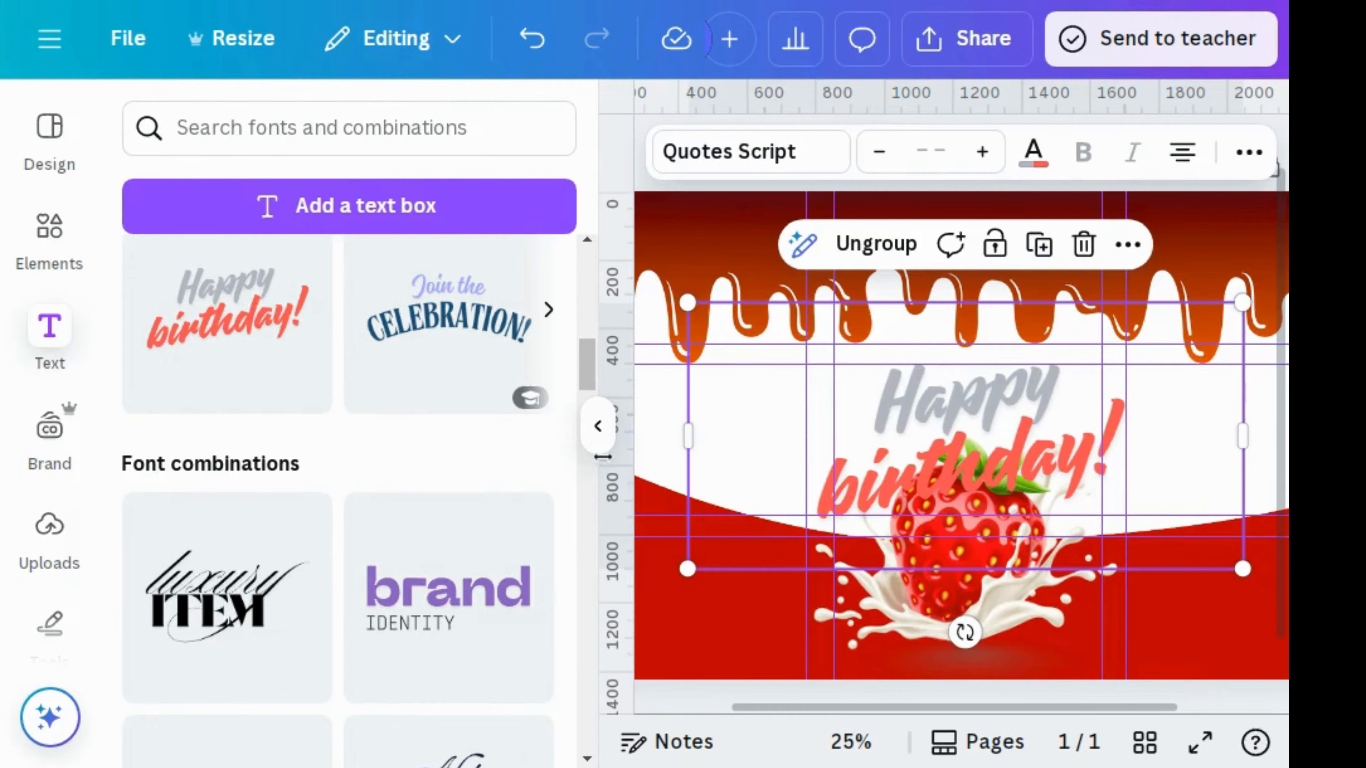
pyautogui.click(599, 433)
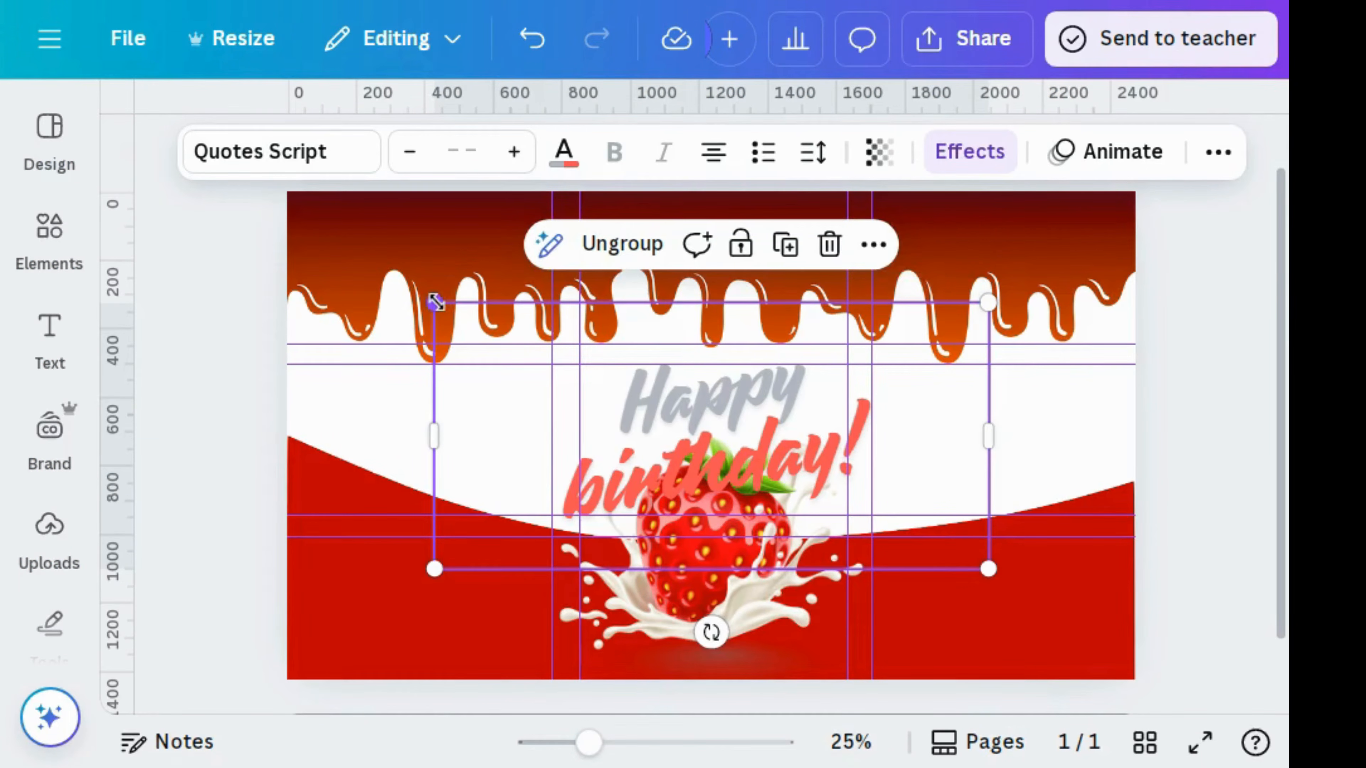
# Shrink the "Happy birthday!" text group and centre it directly above the strawberry.
pyautogui.moveTo(434, 302); pyautogui.dragTo(624, 421)
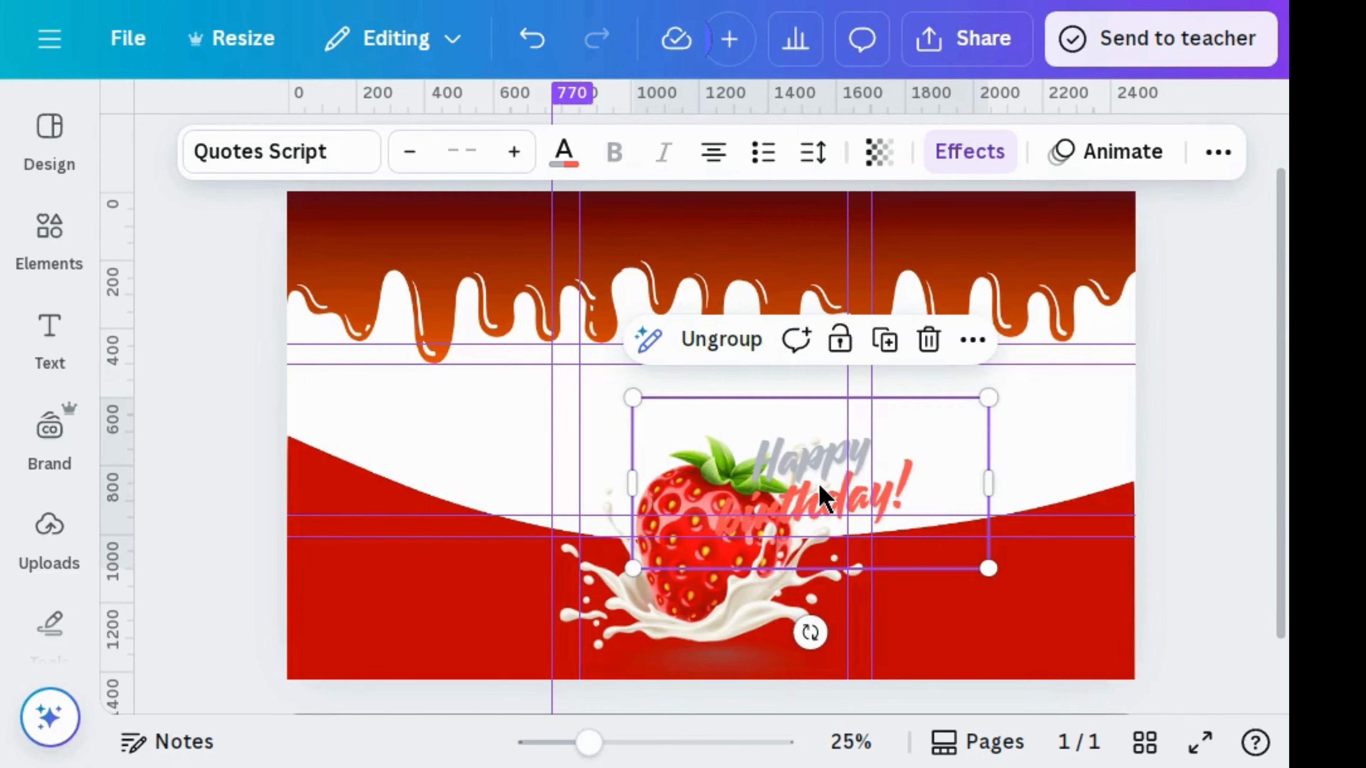
pyautogui.moveTo(823, 497); pyautogui.dragTo(721, 398)
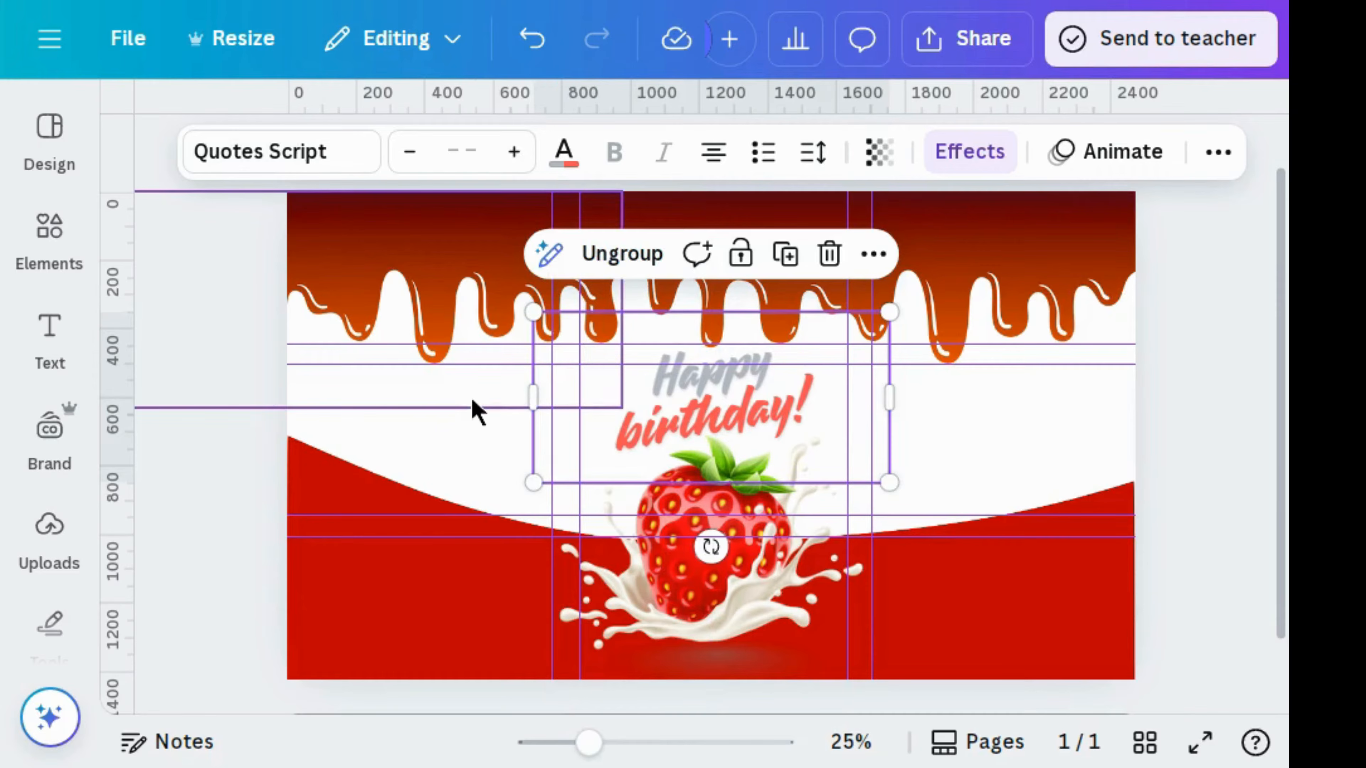
pyautogui.click(473, 405)
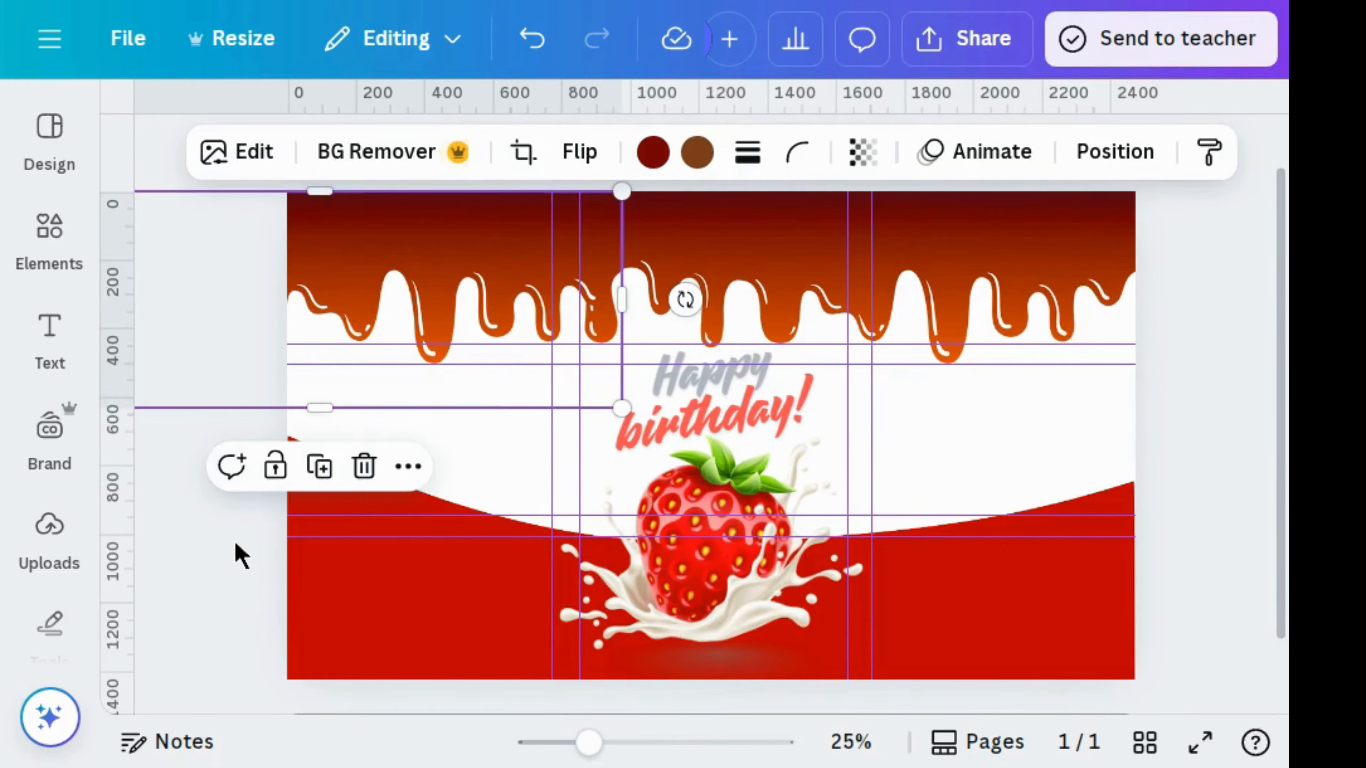
pyautogui.click(242, 557)
# Replace the word "birthday!" in the title text with "Strawberry".
pyautogui.click(642, 416)
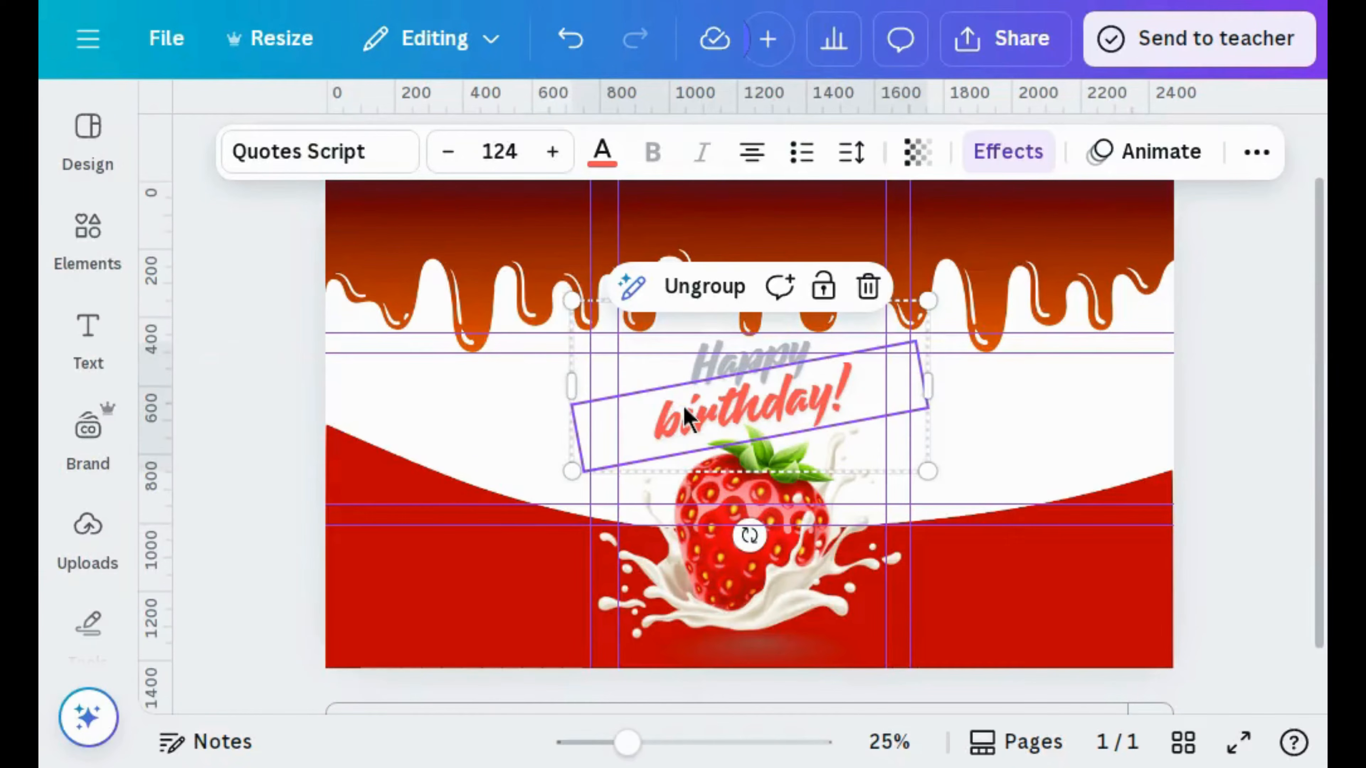
pyautogui.doubleClick(828, 397)
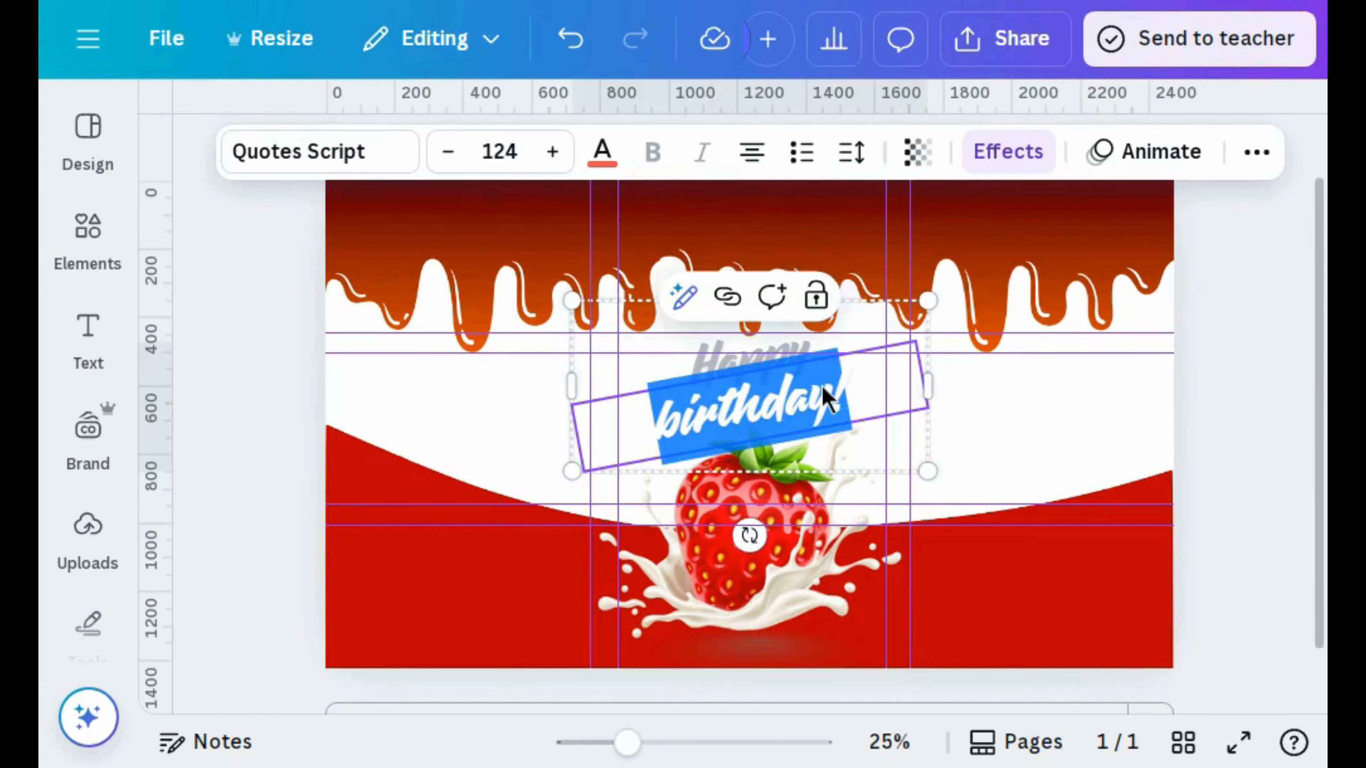
pyautogui.press('BackSpace')
pyautogui.write('S')
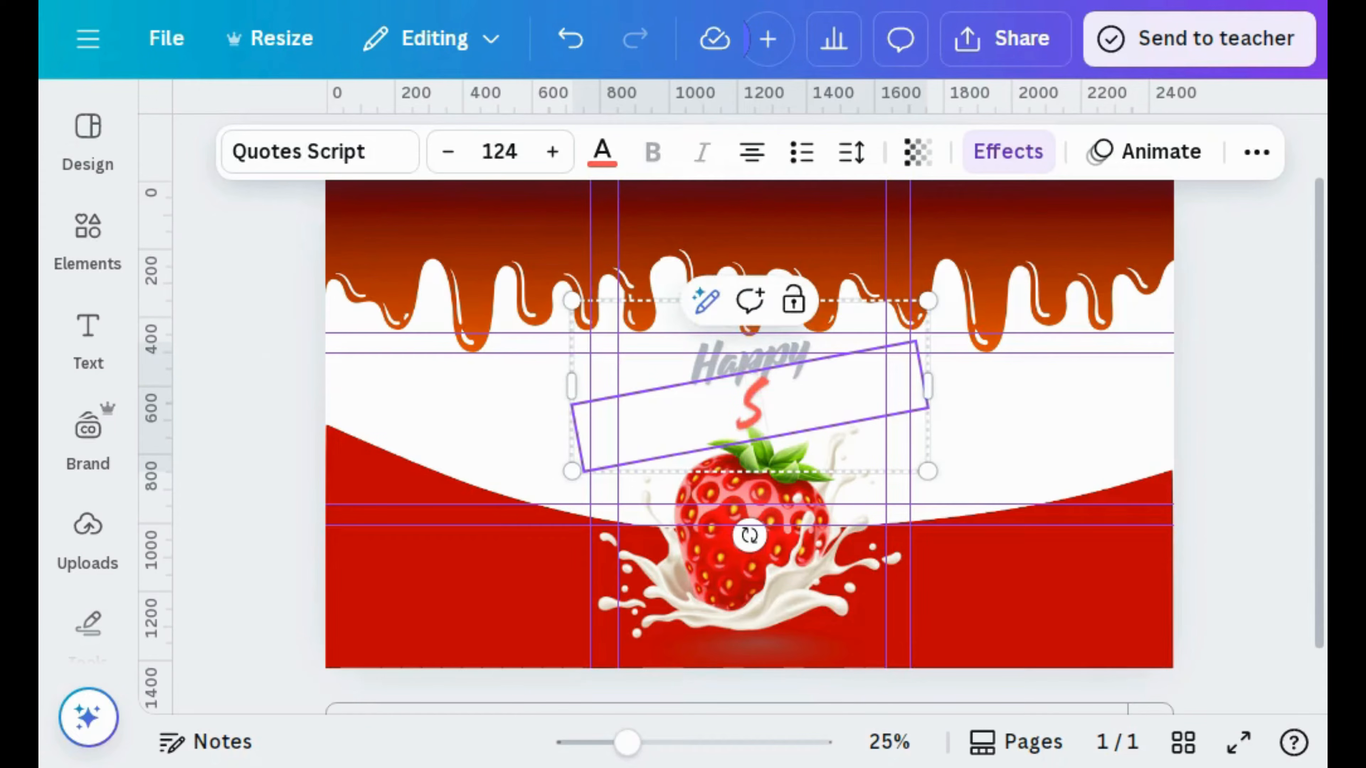
pyautogui.write('tr')
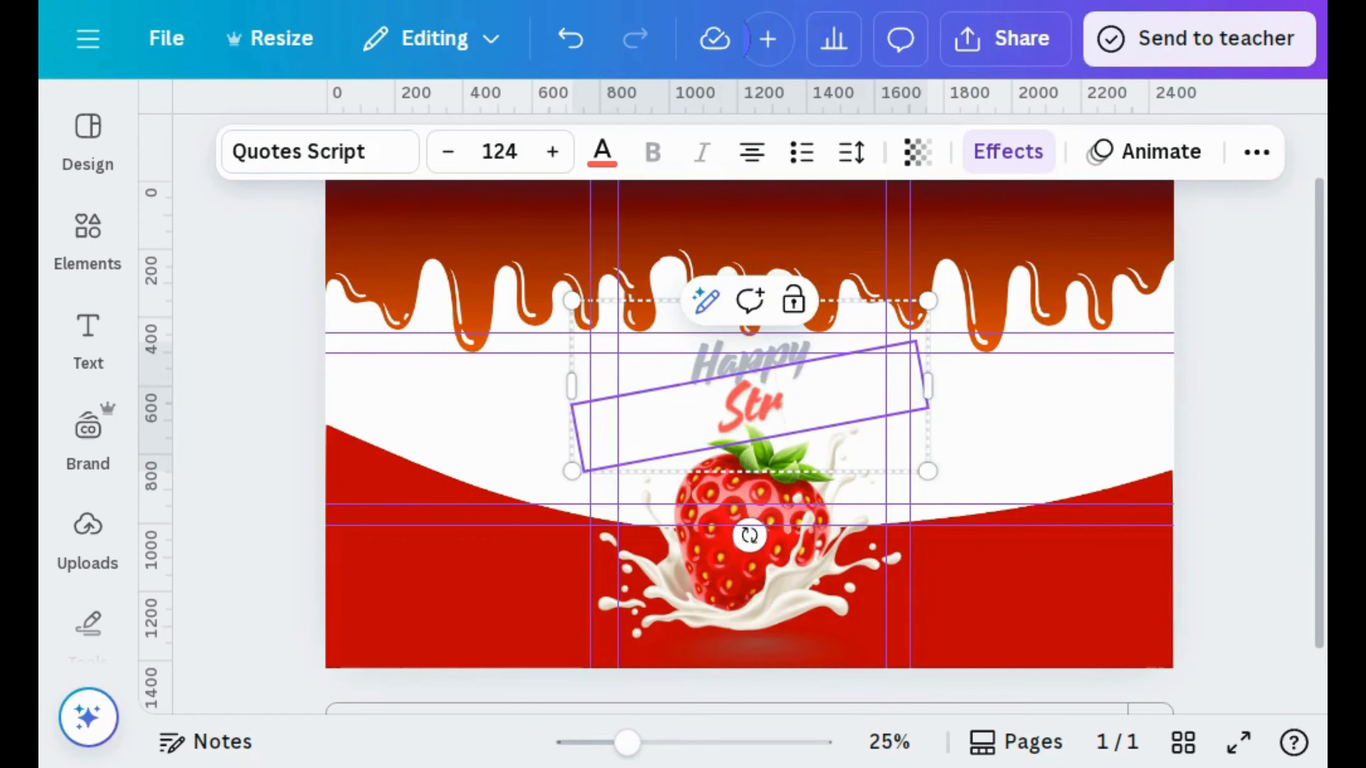
pyautogui.write('awberry')
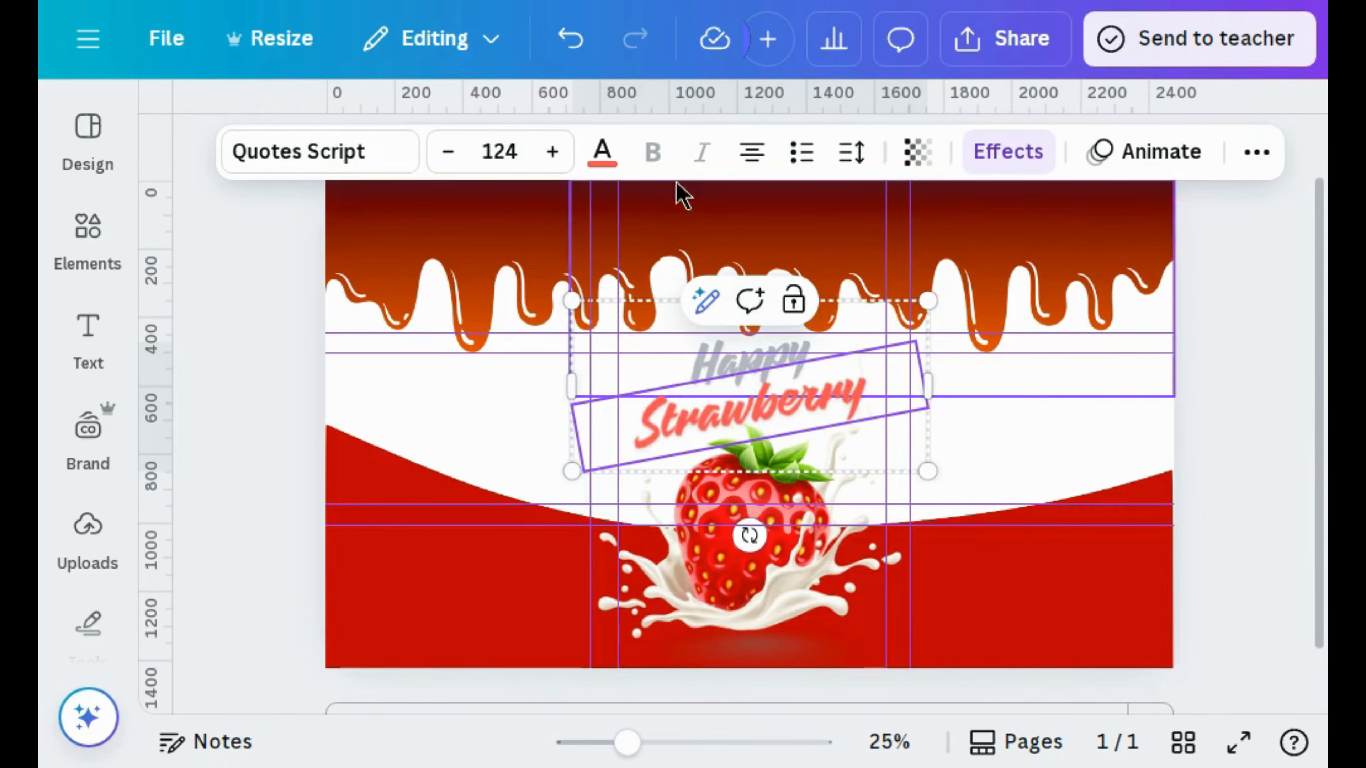
# Recolour the word "Strawberry" with the document's Vivid red, #be0000.
pyautogui.click(616, 175)
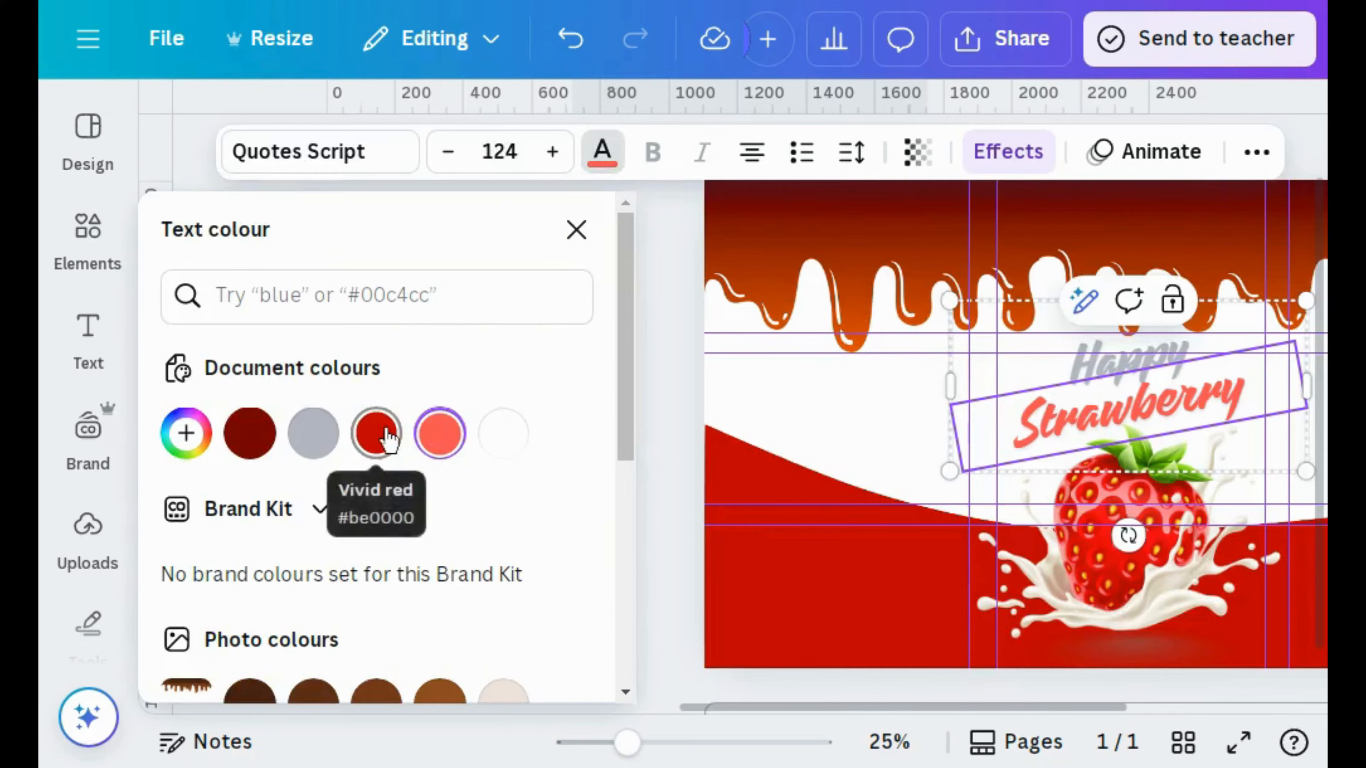
pyautogui.click(383, 434)
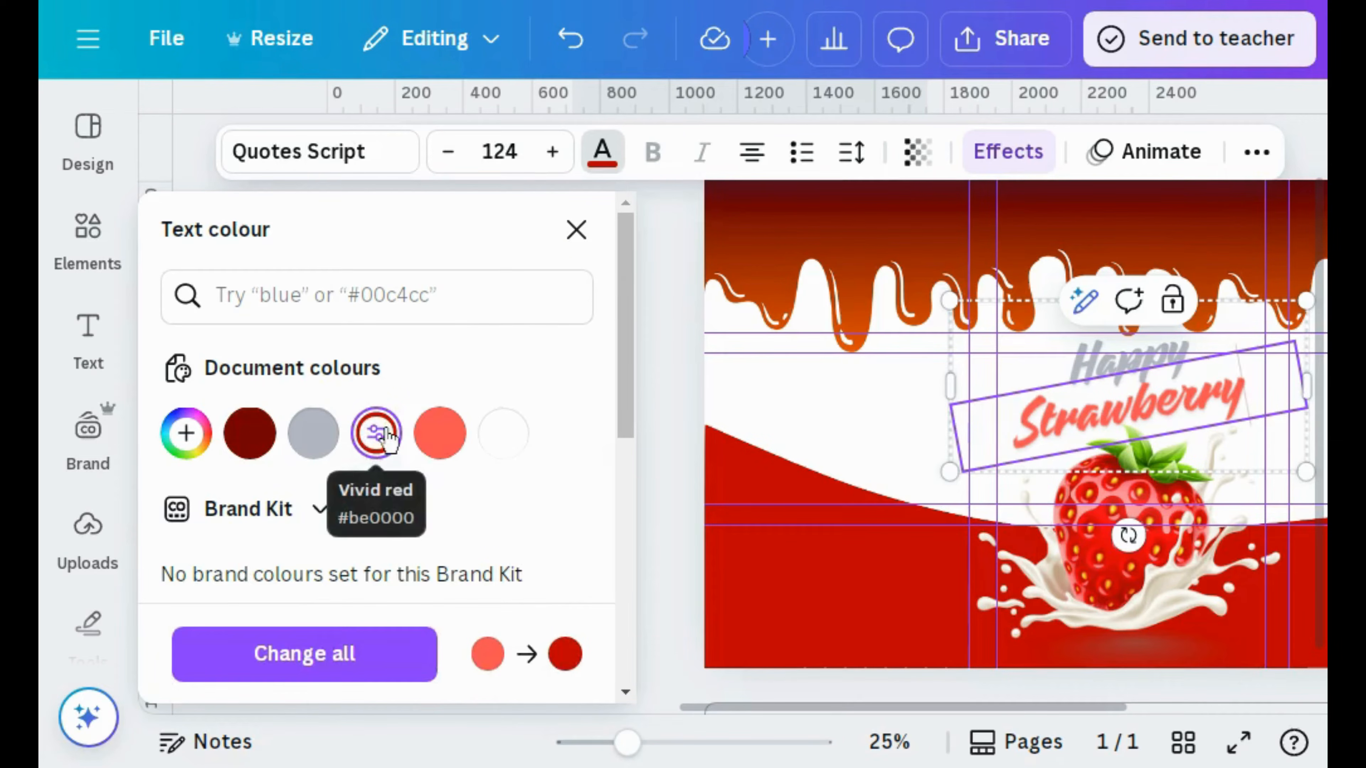
pyautogui.click(415, 669)
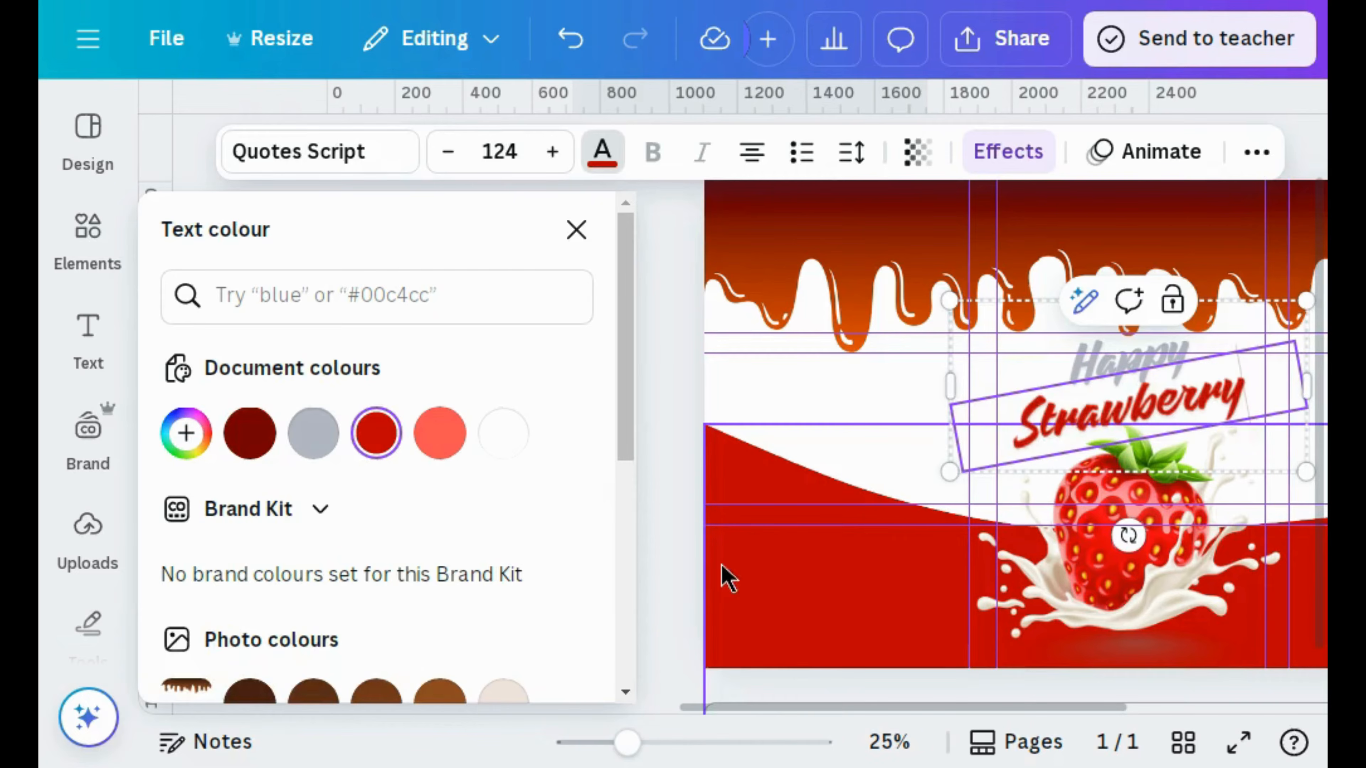
pyautogui.click(684, 579)
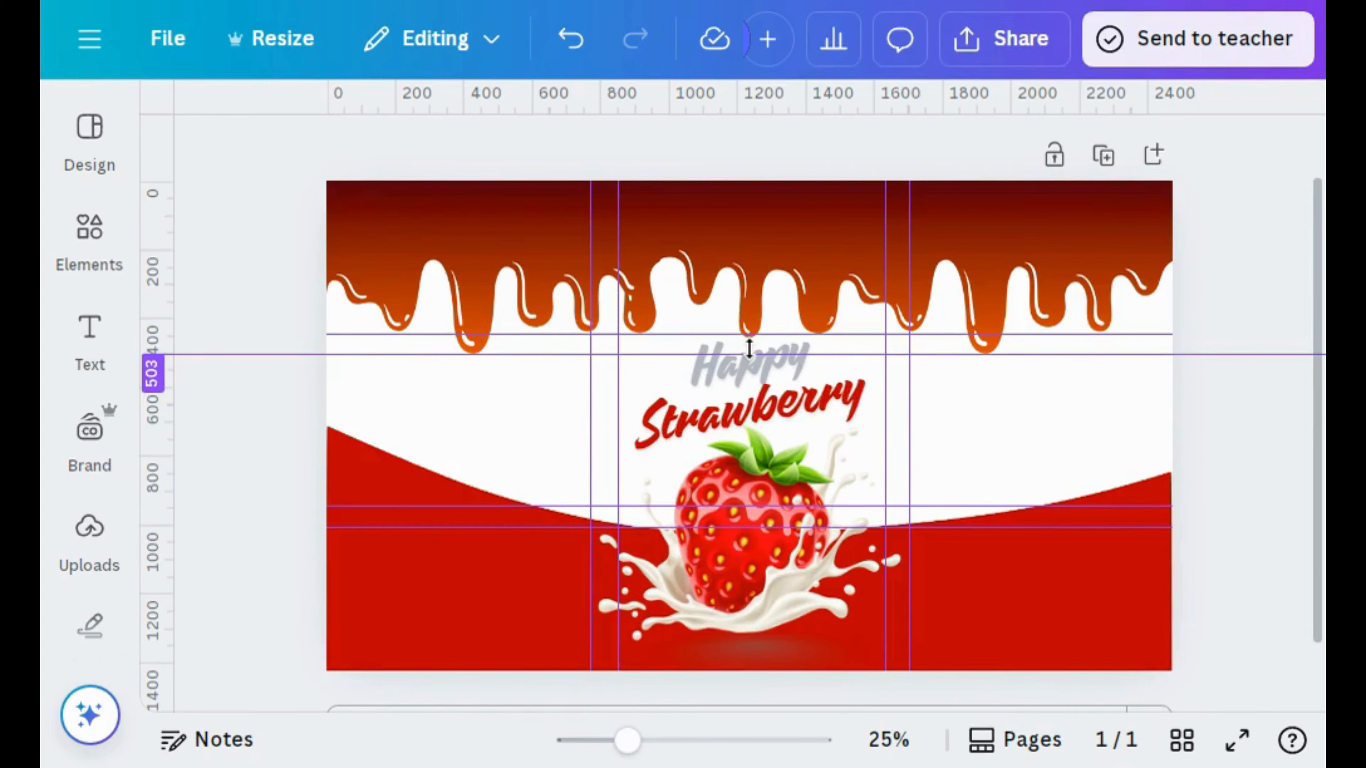
# Ungroup the title text and replace the word "Happy" with "Fresh".
pyautogui.click(748, 388)
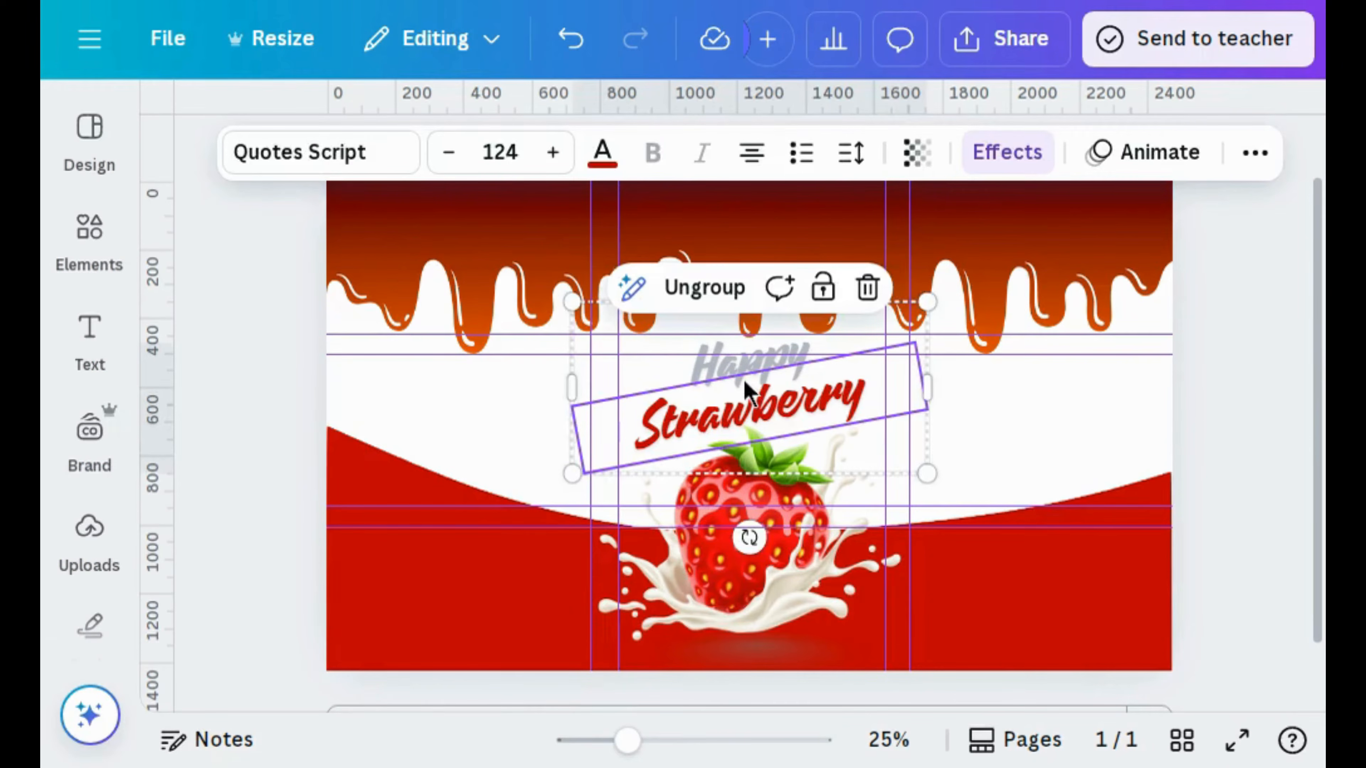
pyautogui.click(700, 289)
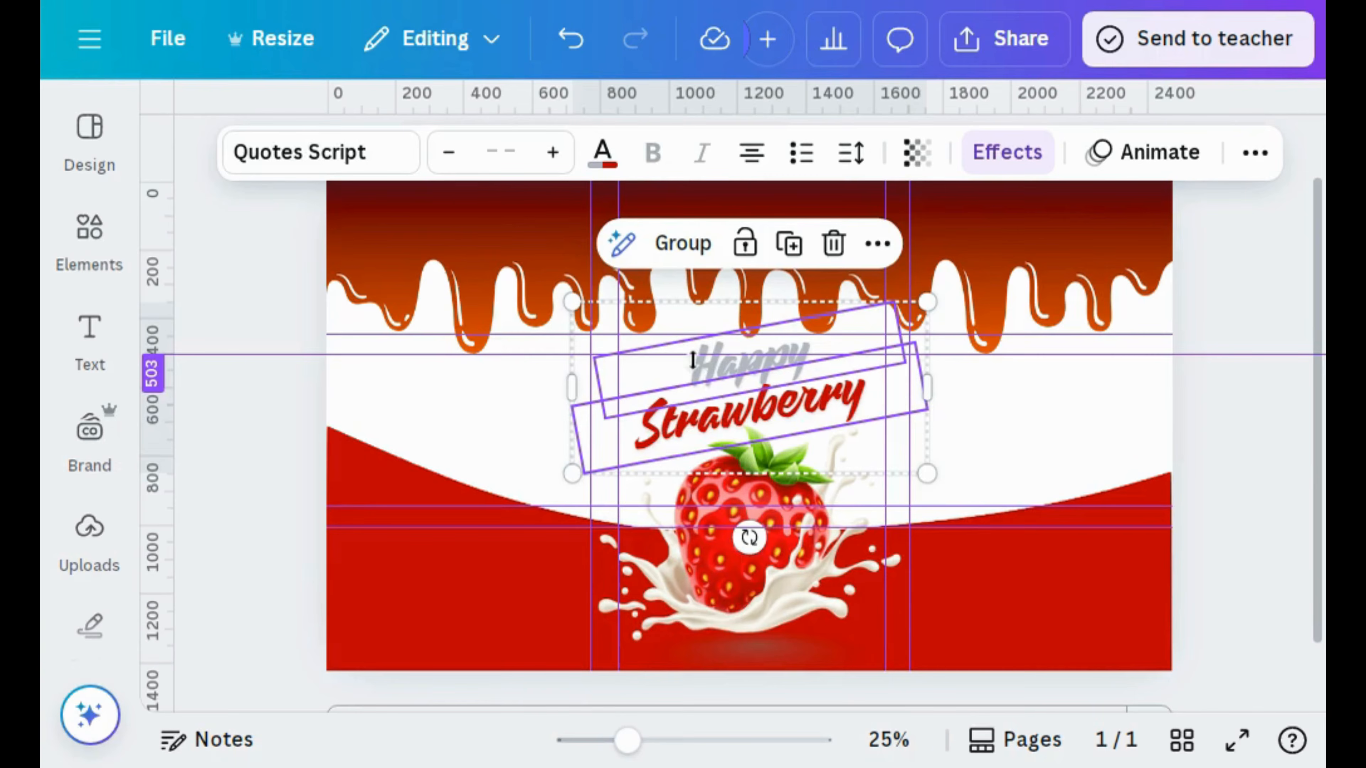
pyautogui.click(794, 358)
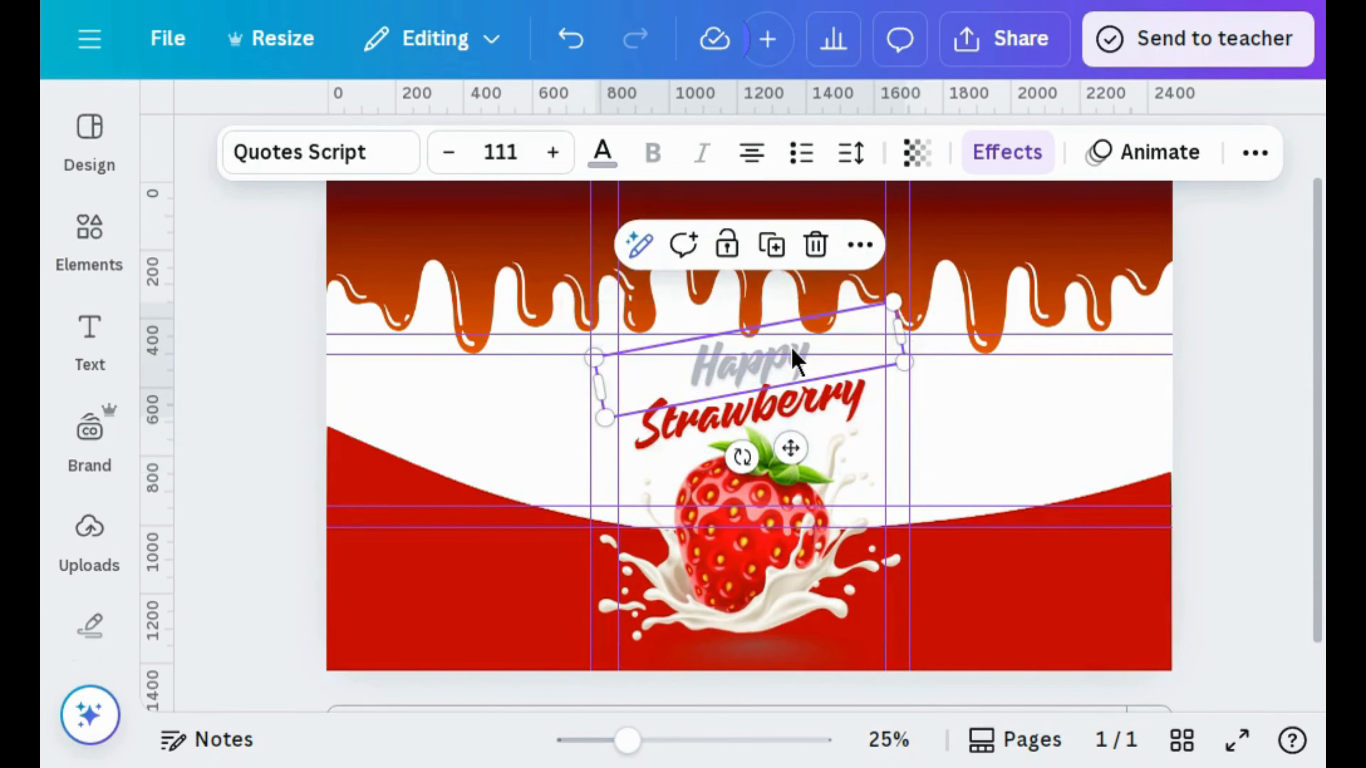
pyautogui.doubleClick(811, 352)
pyautogui.press('BackSpace')
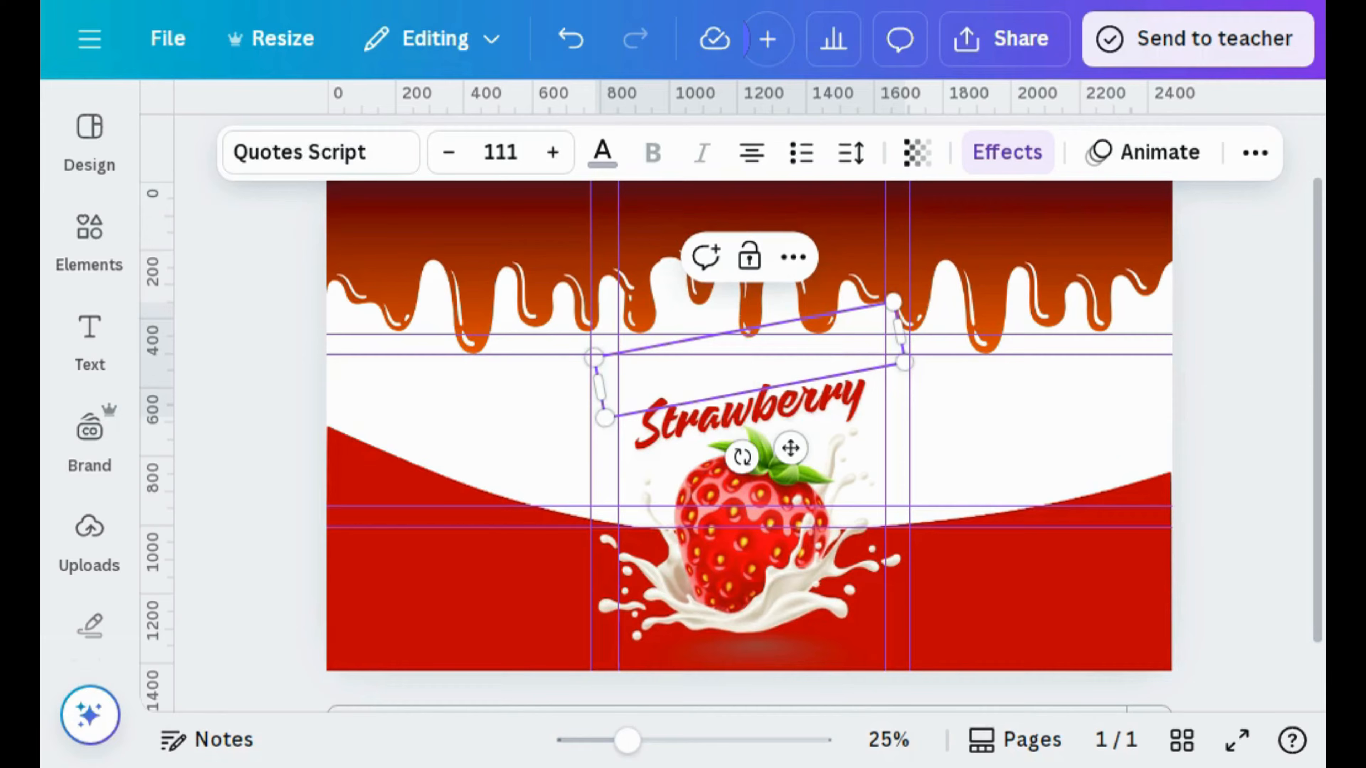
pyautogui.write('F')
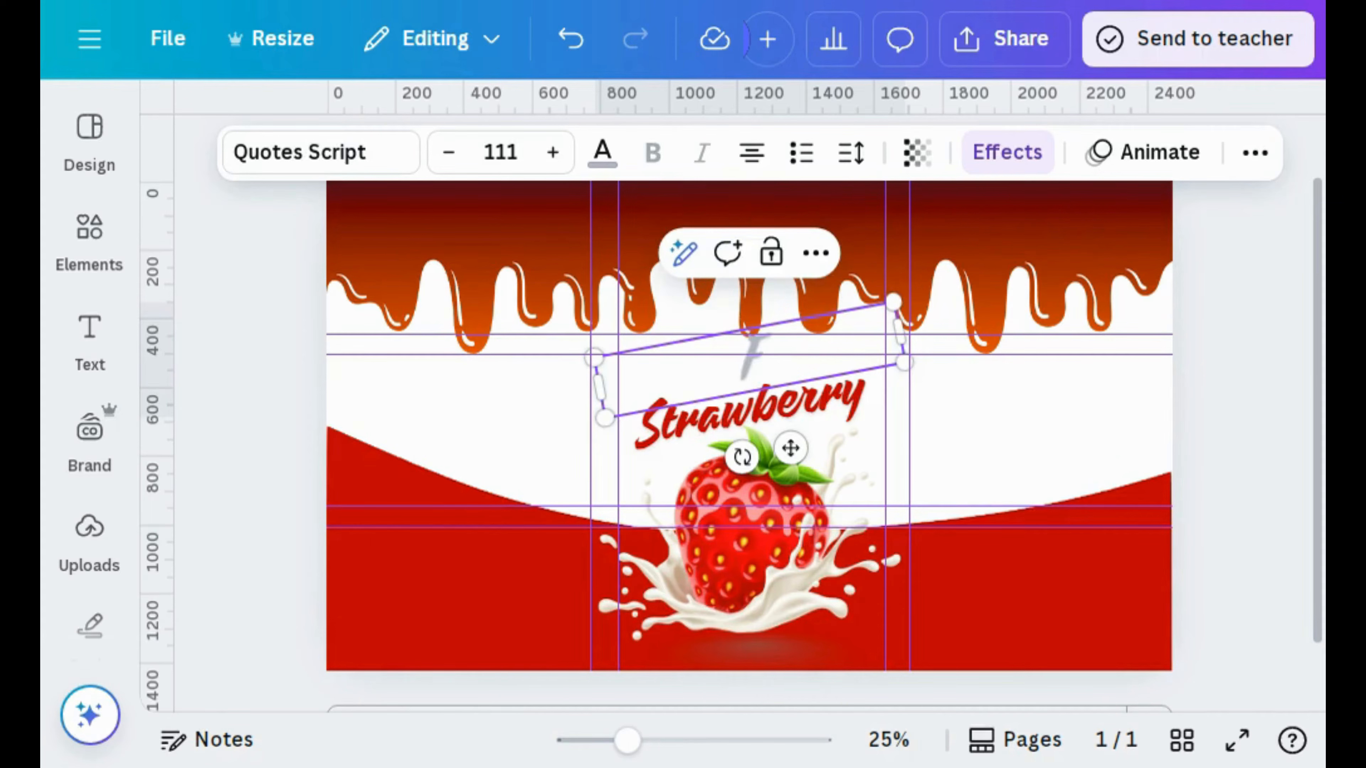
pyautogui.write('resh')
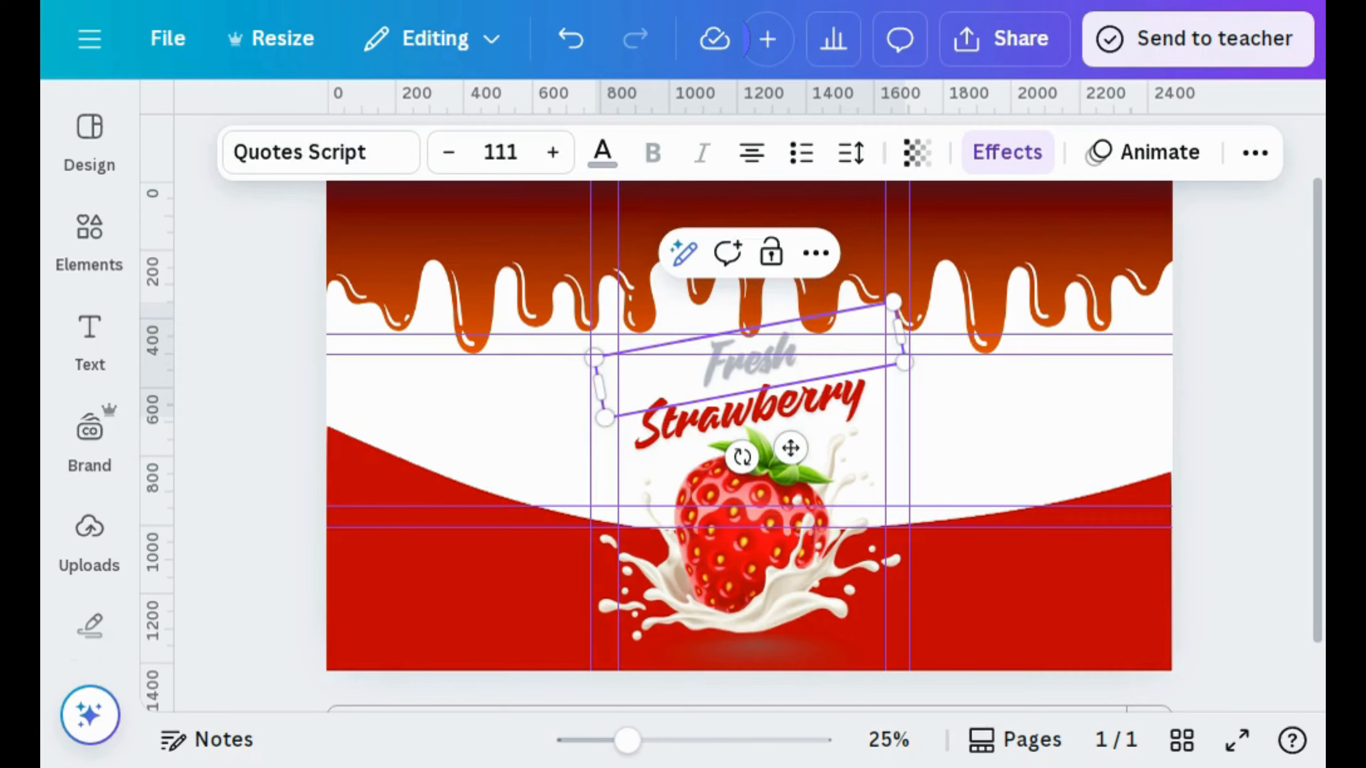
# Reduce the font size of the word "Fresh" to 88.
pyautogui.click(549, 155)
pyautogui.click(488, 152)
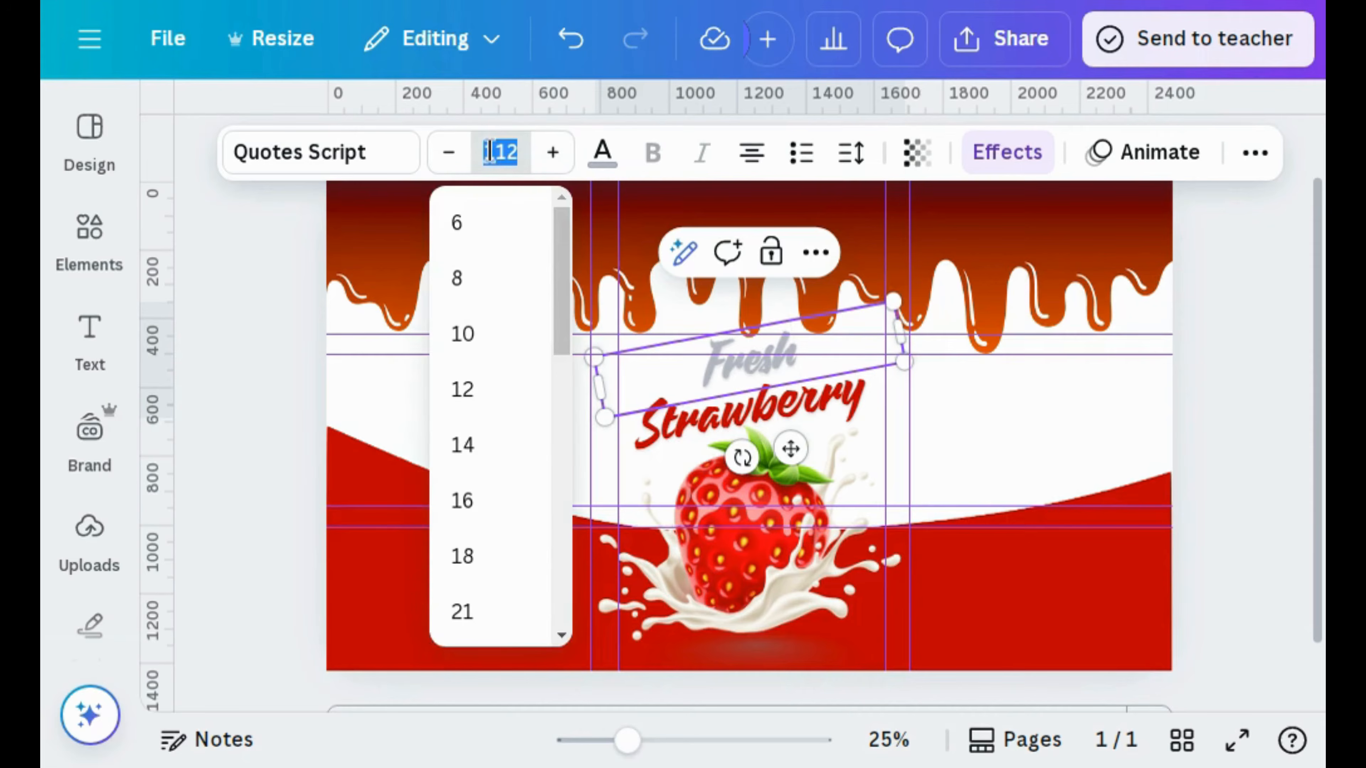
pyautogui.click(563, 494)
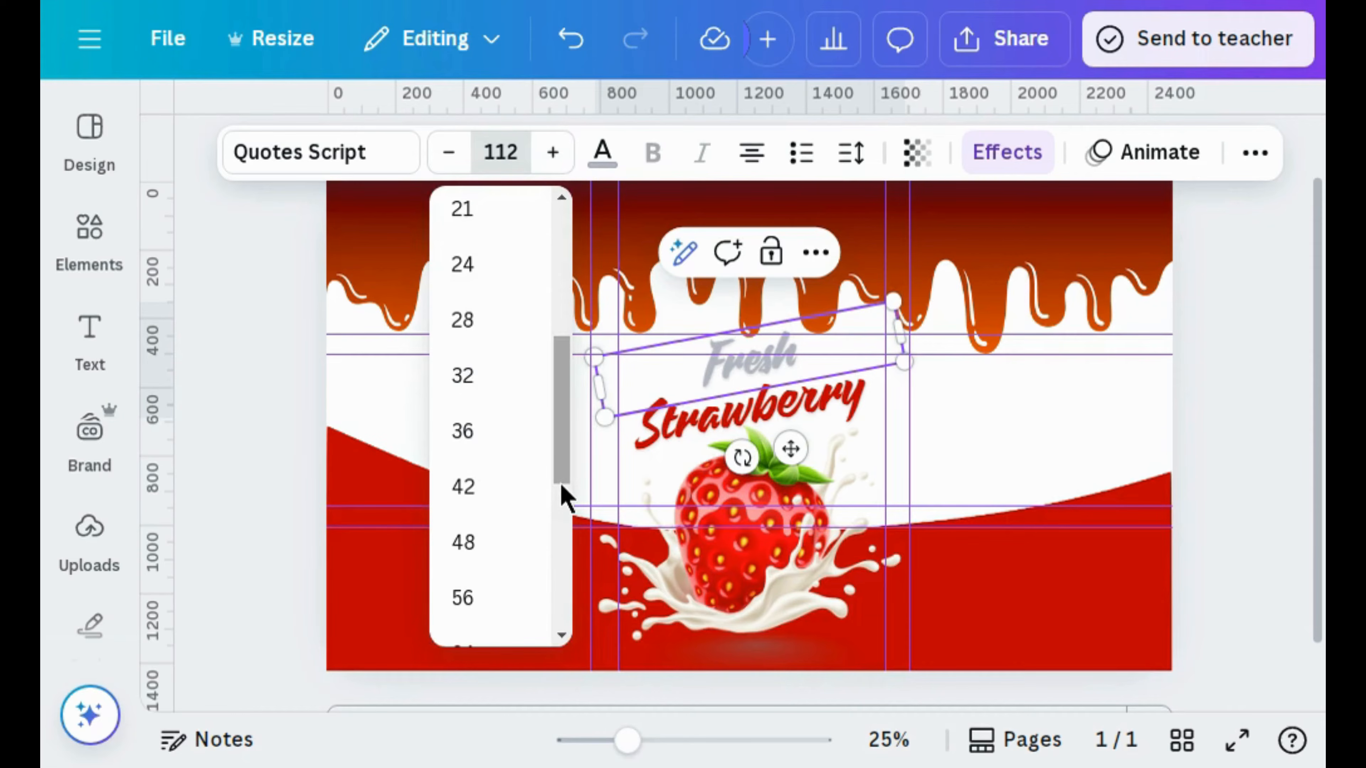
pyautogui.click(564, 539)
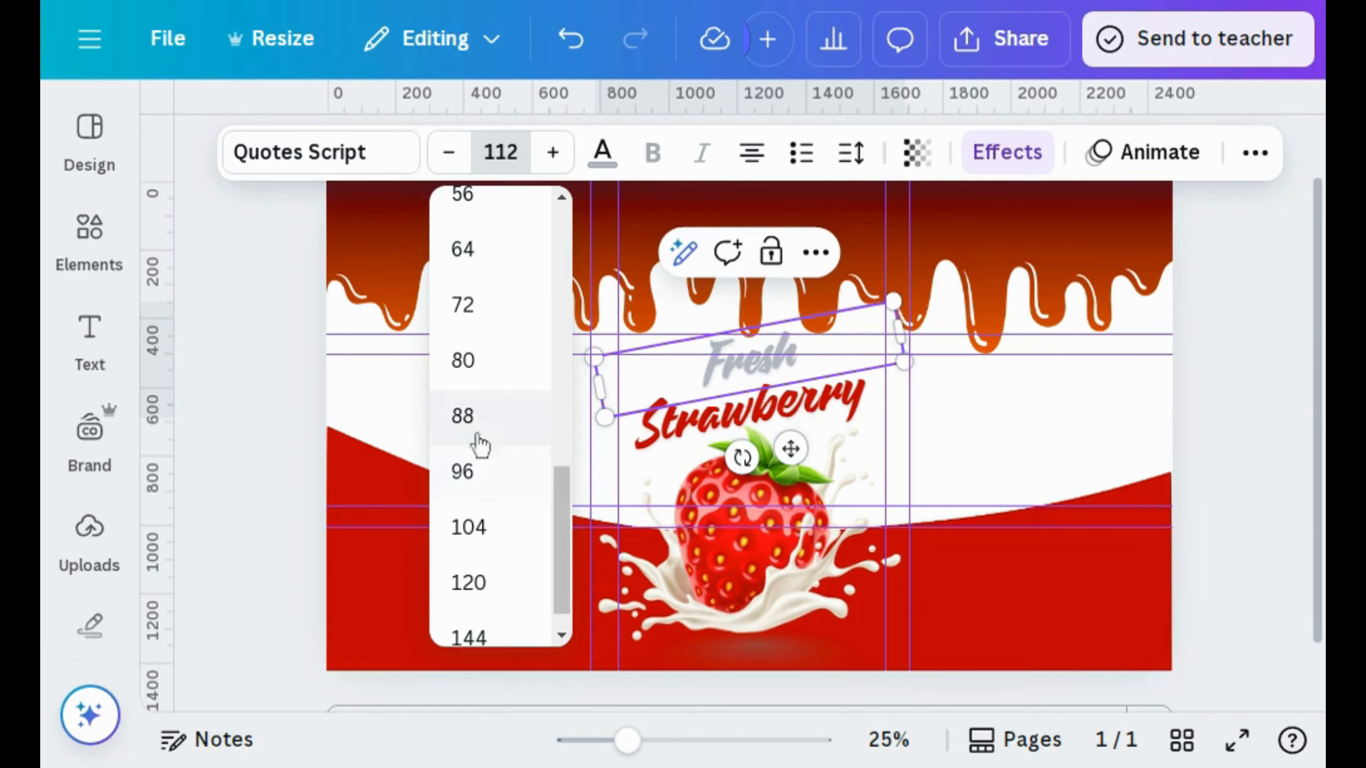
pyautogui.click(466, 419)
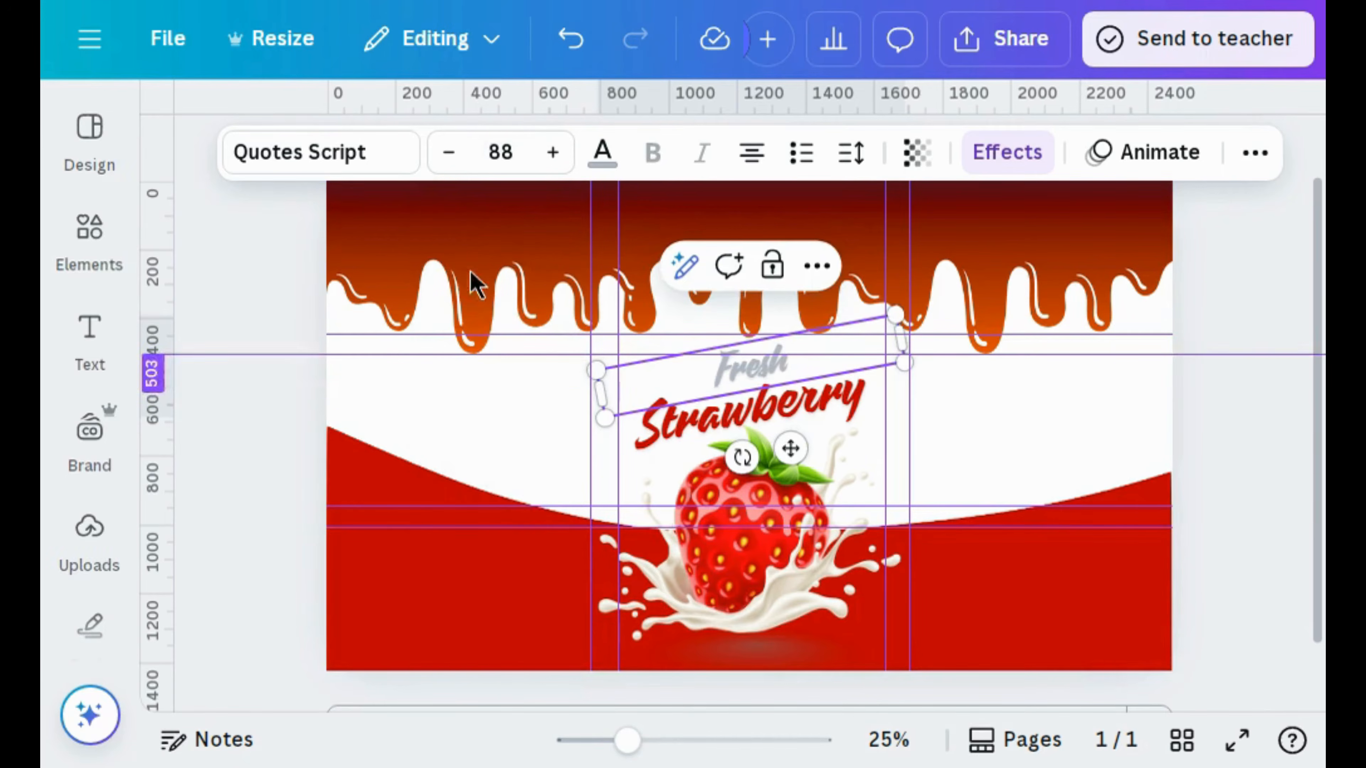
# Recolour "Fresh" with the green from the strawberry photo's colours and shift it down and left, close against "Strawberry".
pyautogui.click(607, 162)
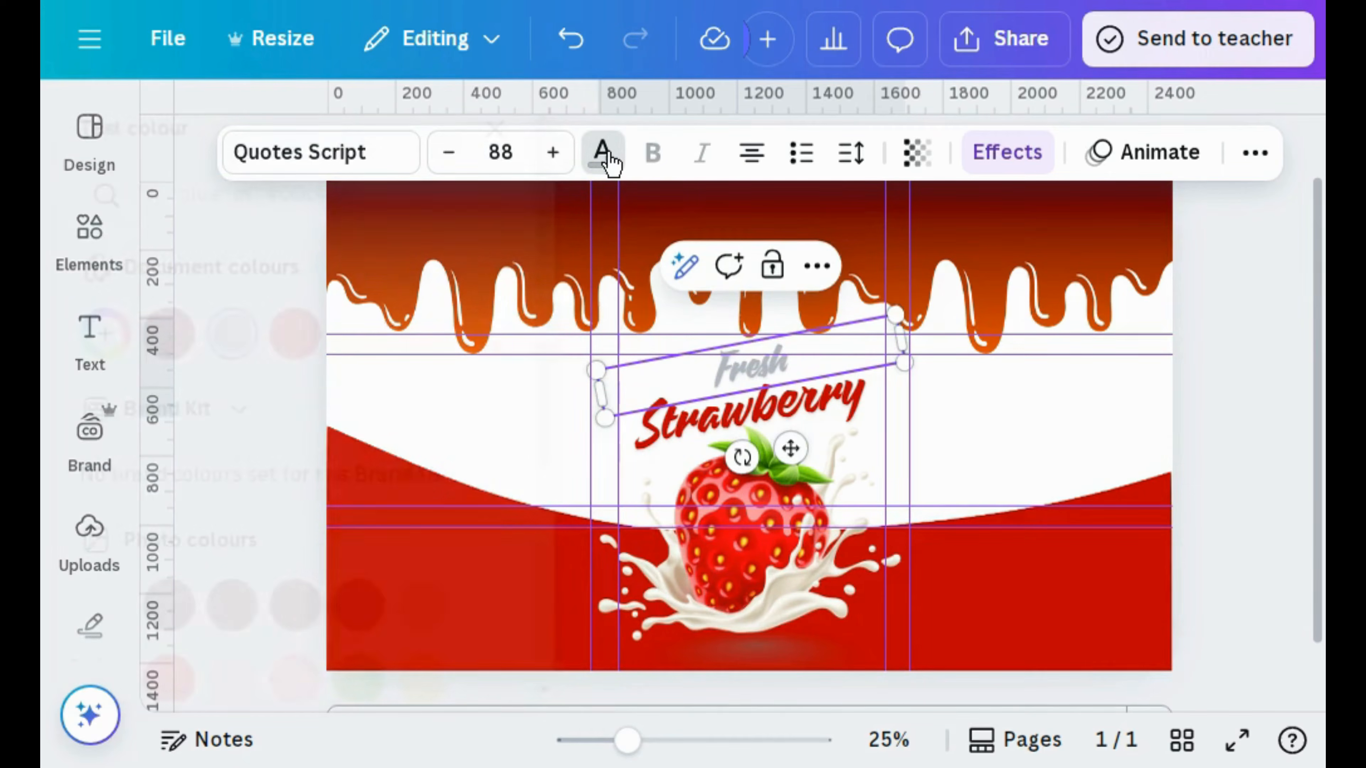
pyautogui.scroll(-3, 623, 506)
pyautogui.scroll(-4, 623, 506)
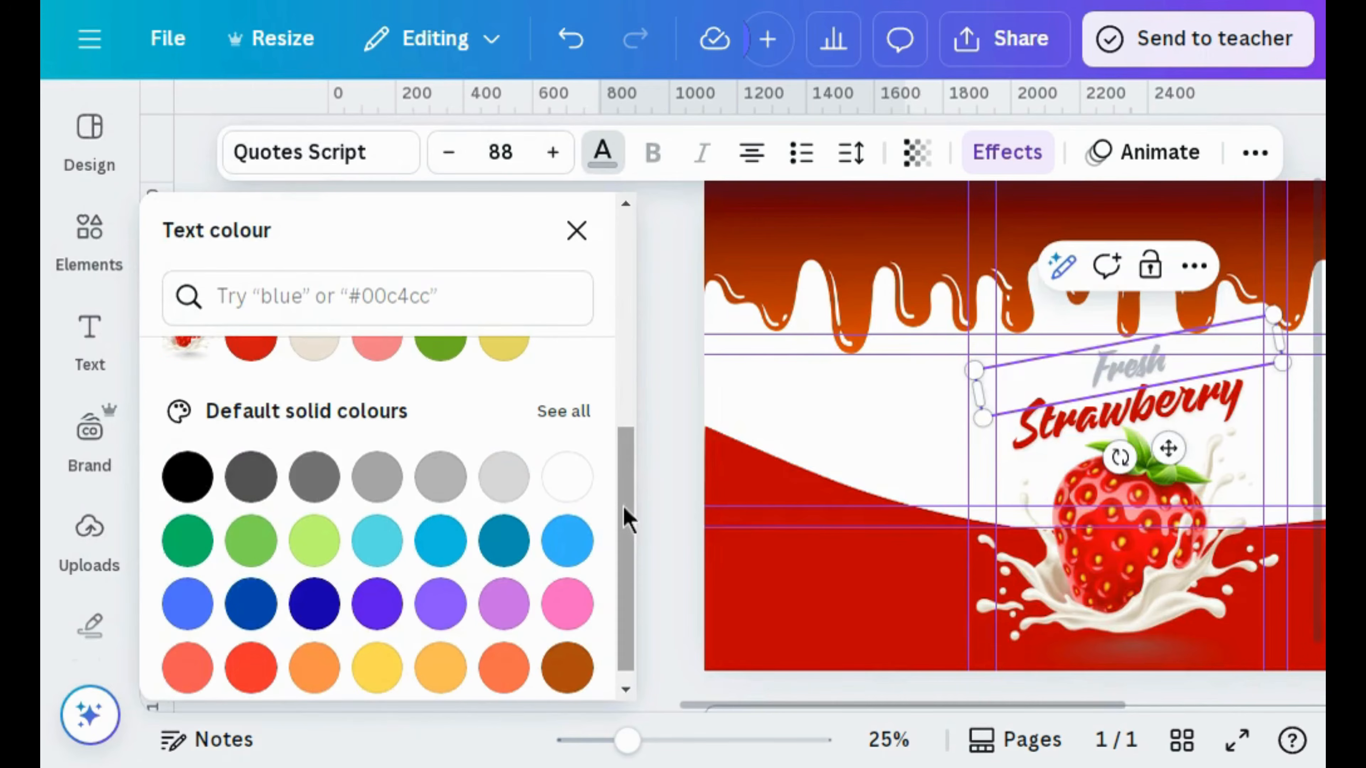
pyautogui.moveTo(624, 508); pyautogui.dragTo(622, 466)
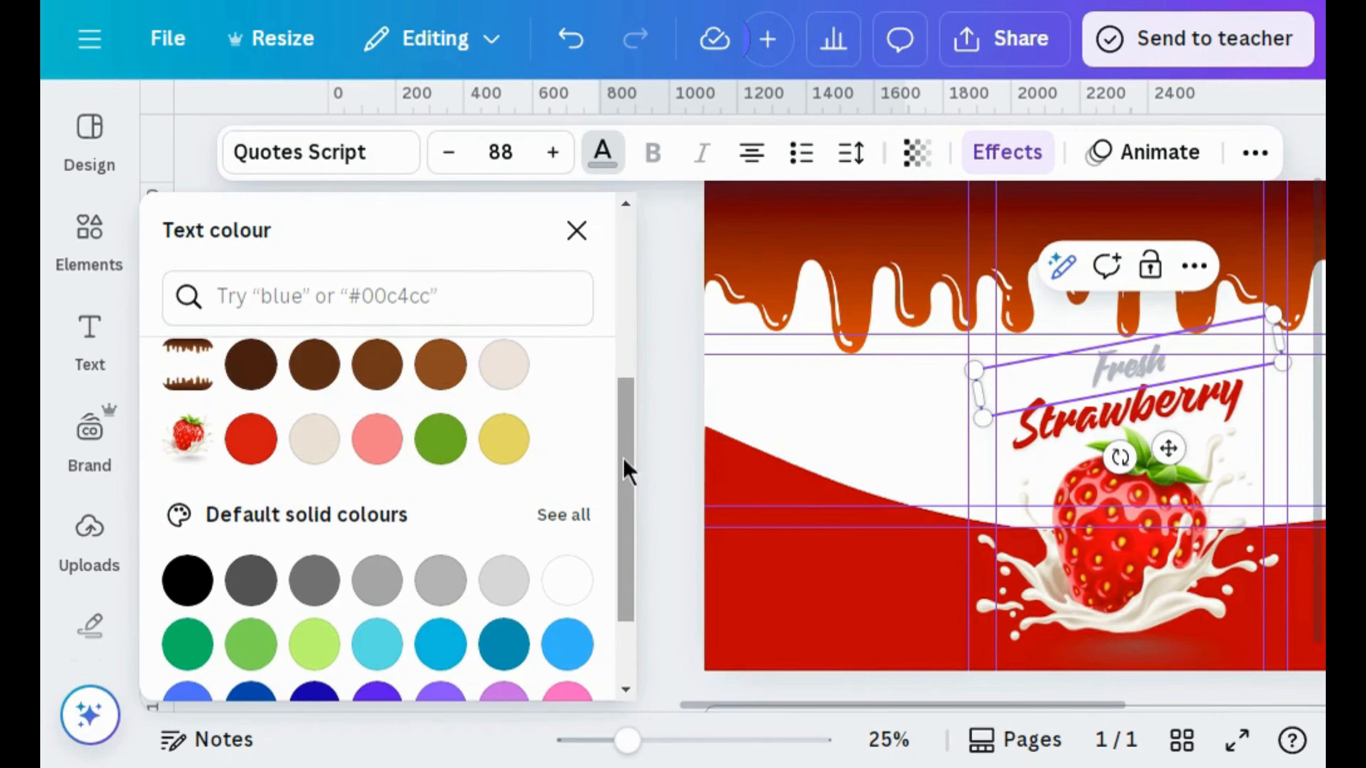
pyautogui.click(438, 444)
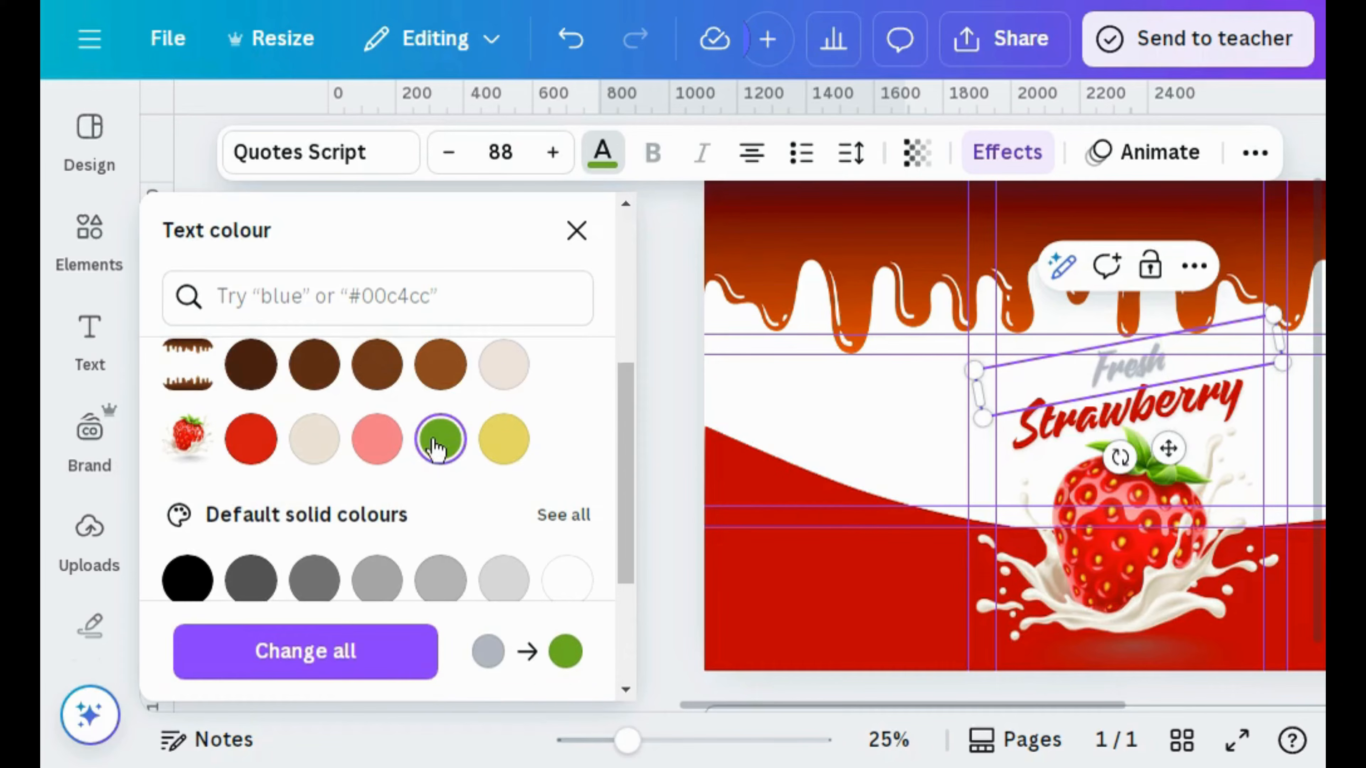
pyautogui.click(429, 667)
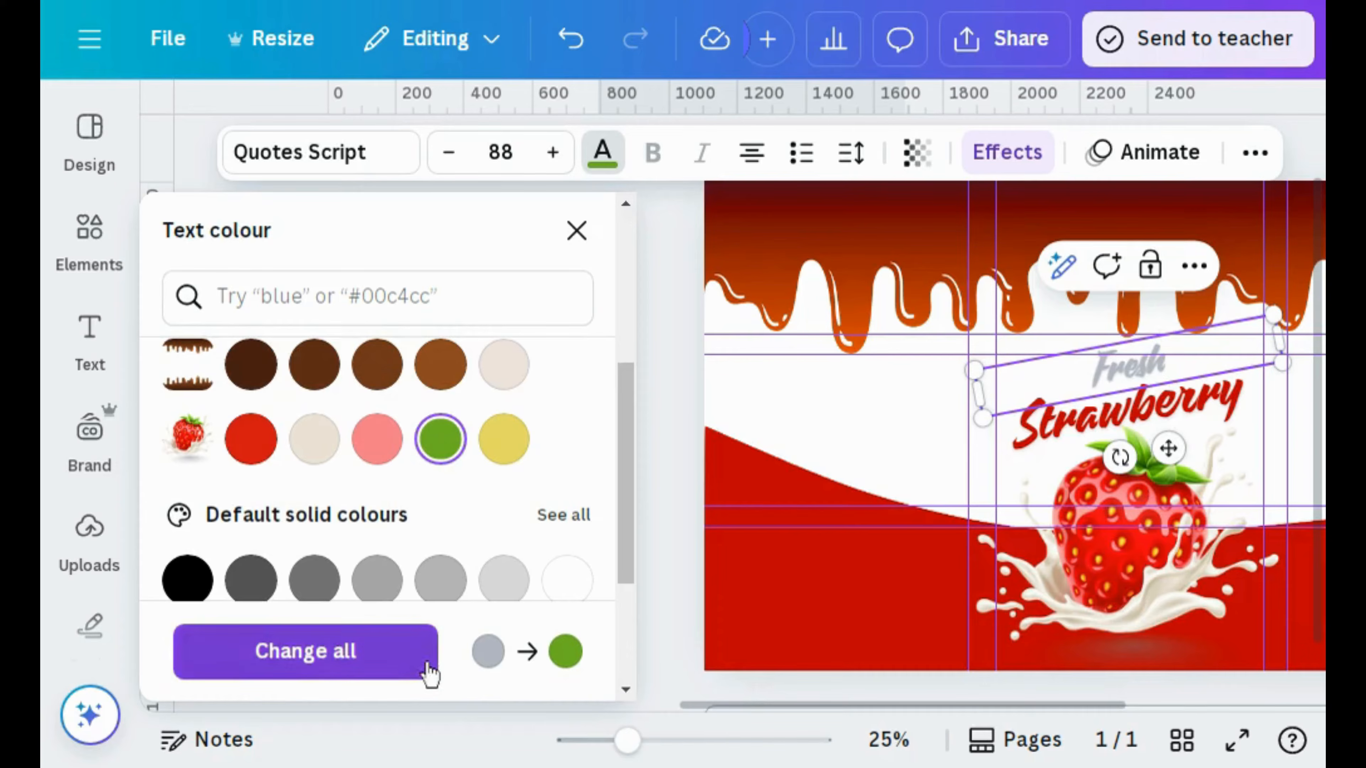
pyautogui.click(575, 234)
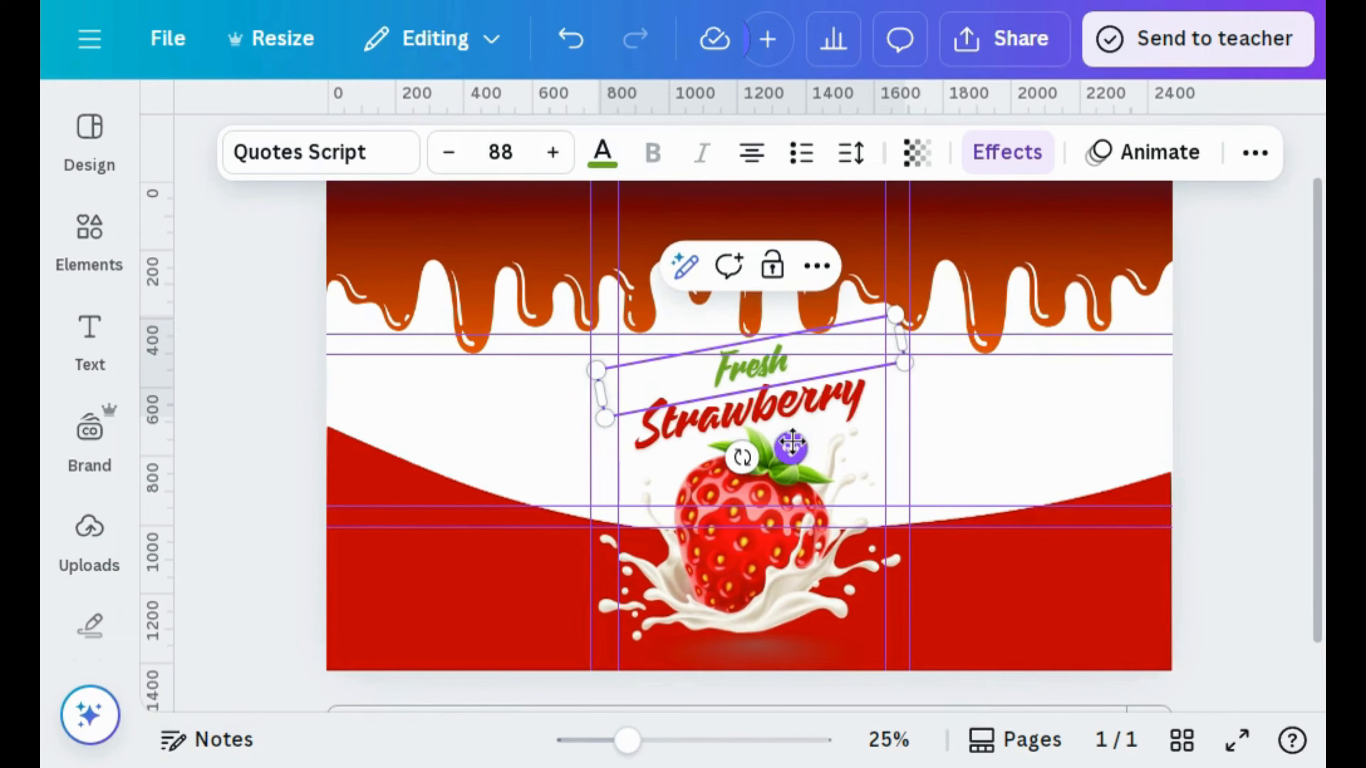
pyautogui.moveTo(776, 454); pyautogui.dragTo(757, 467)
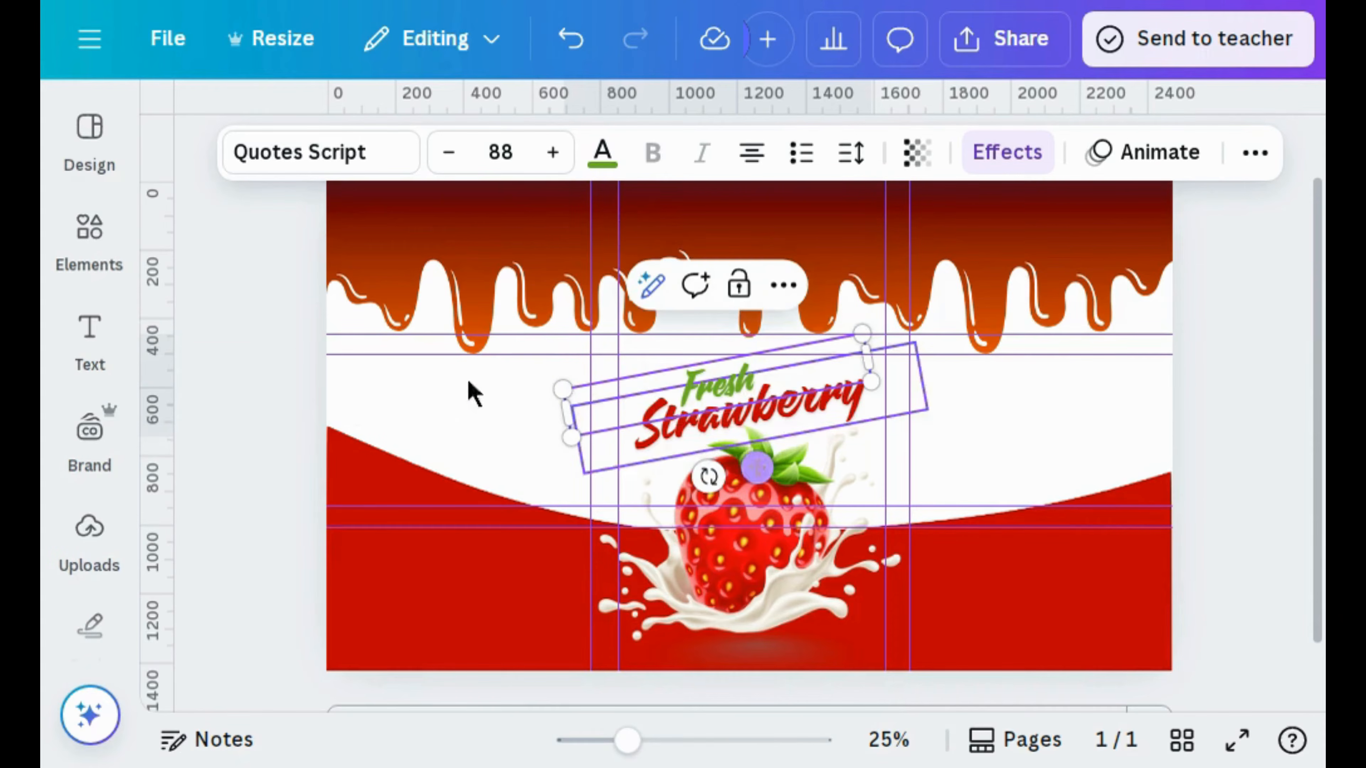
pyautogui.click(297, 442)
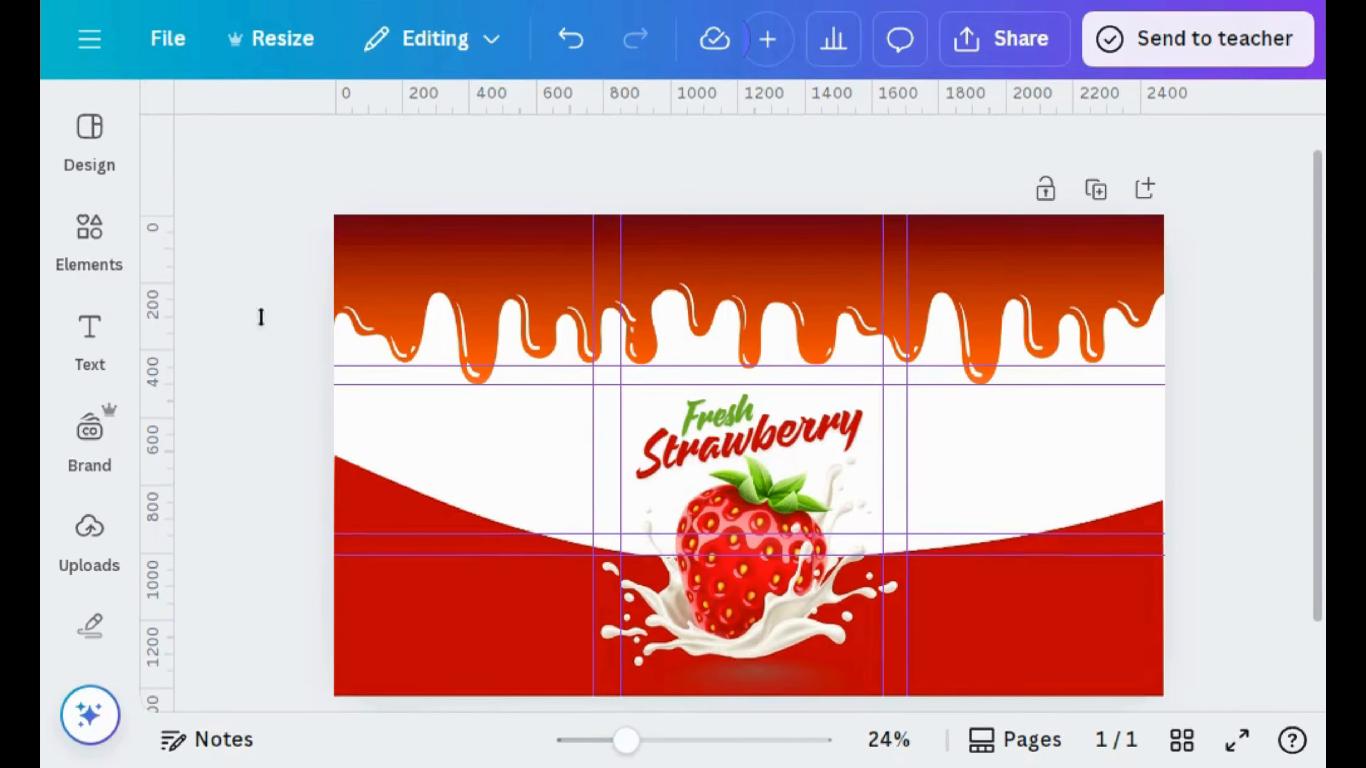
# Change the page background to a very pale pink, #FFF6F7, mixed from the strawberry photo's pink.
pyautogui.click(345, 442)
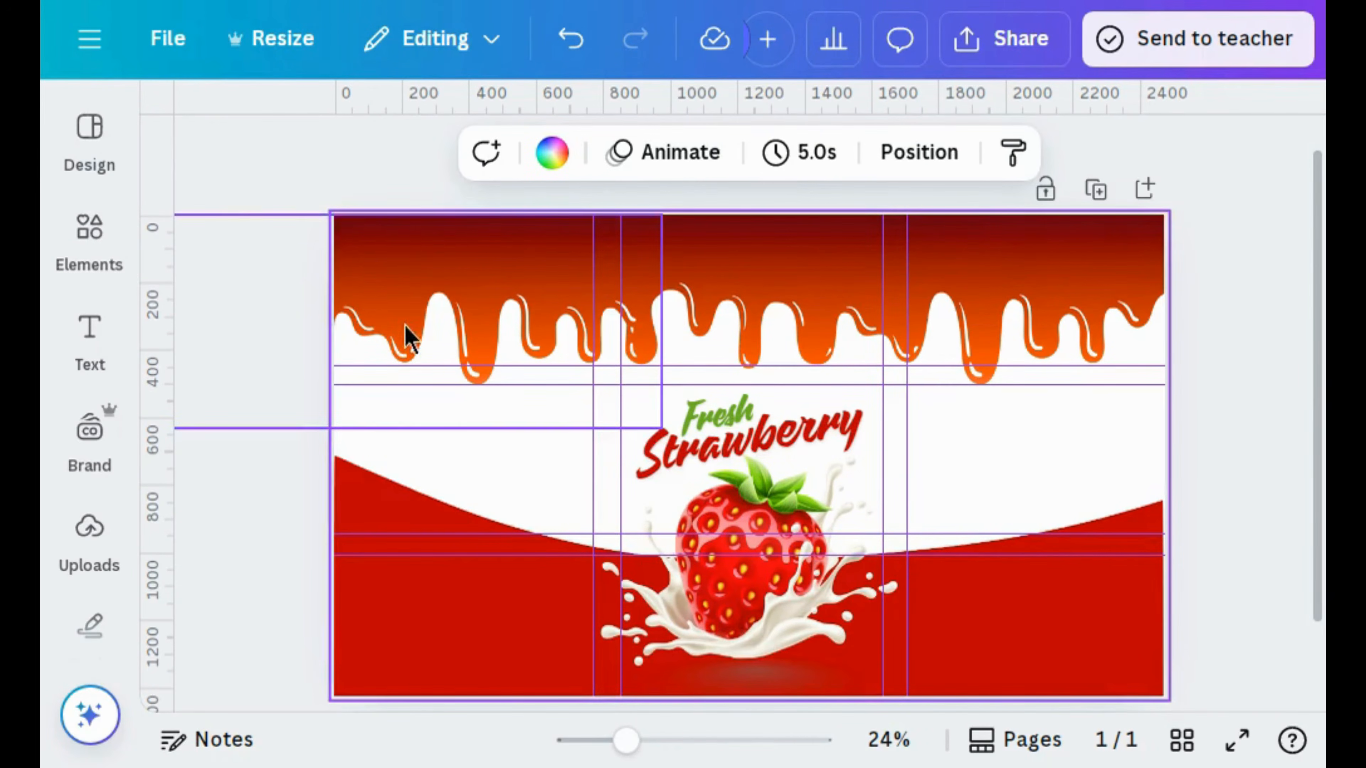
pyautogui.click(546, 156)
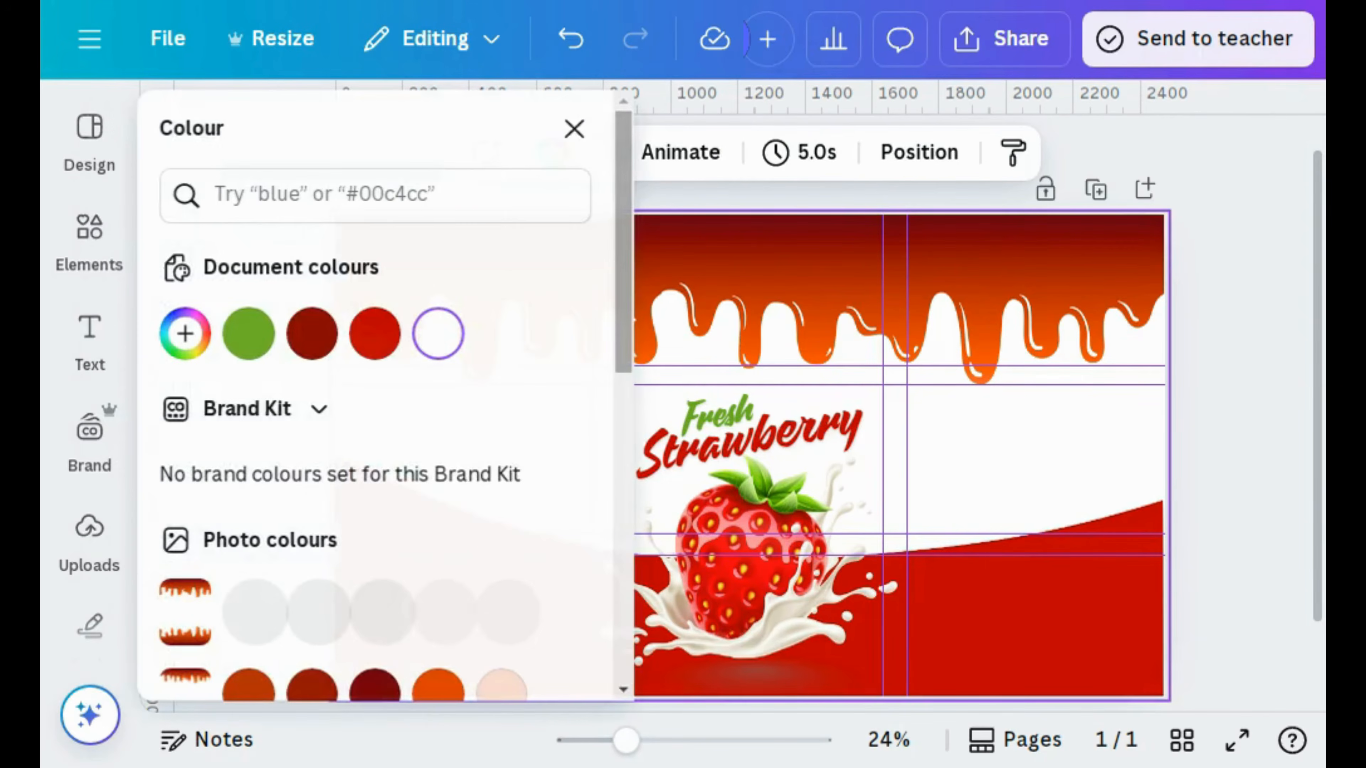
pyautogui.scroll(-5, 632, 473)
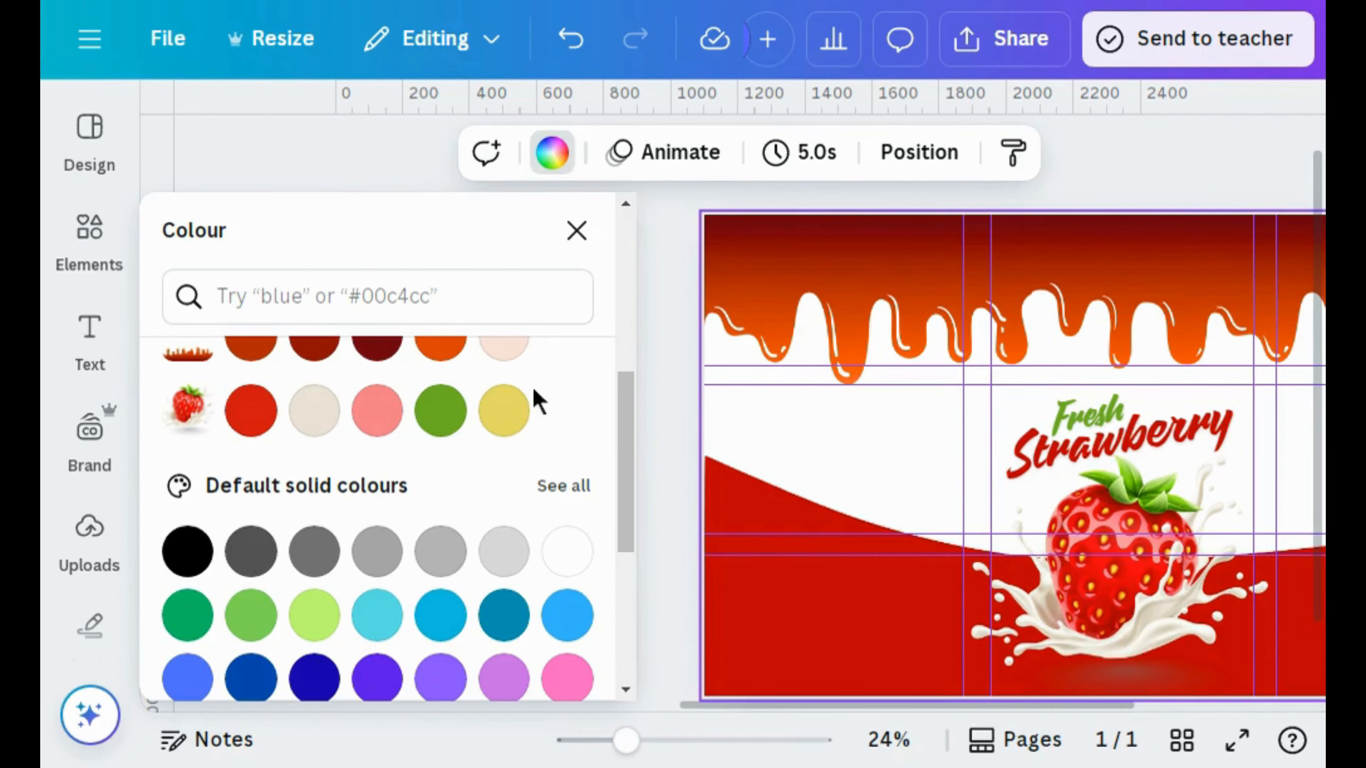
pyautogui.click(397, 414)
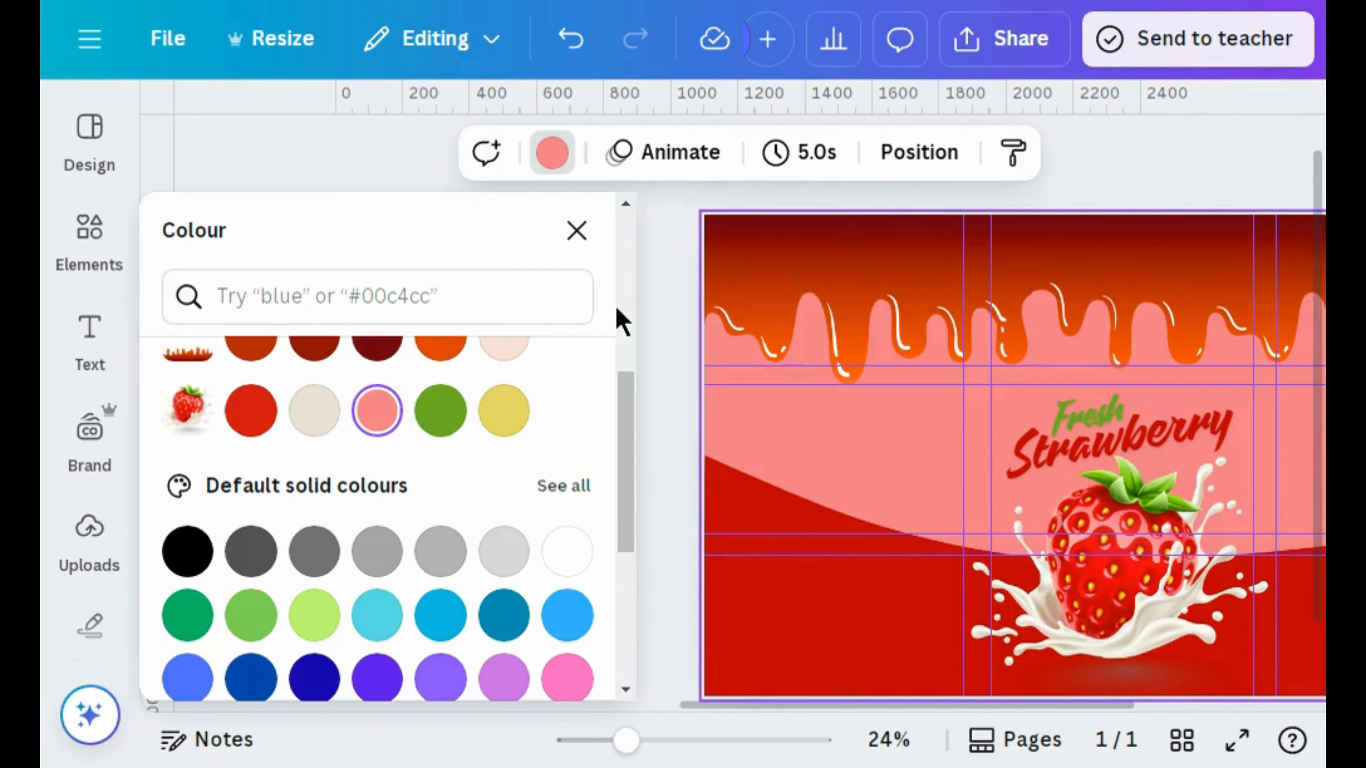
pyautogui.scroll(5, 618, 317)
pyautogui.click(187, 433)
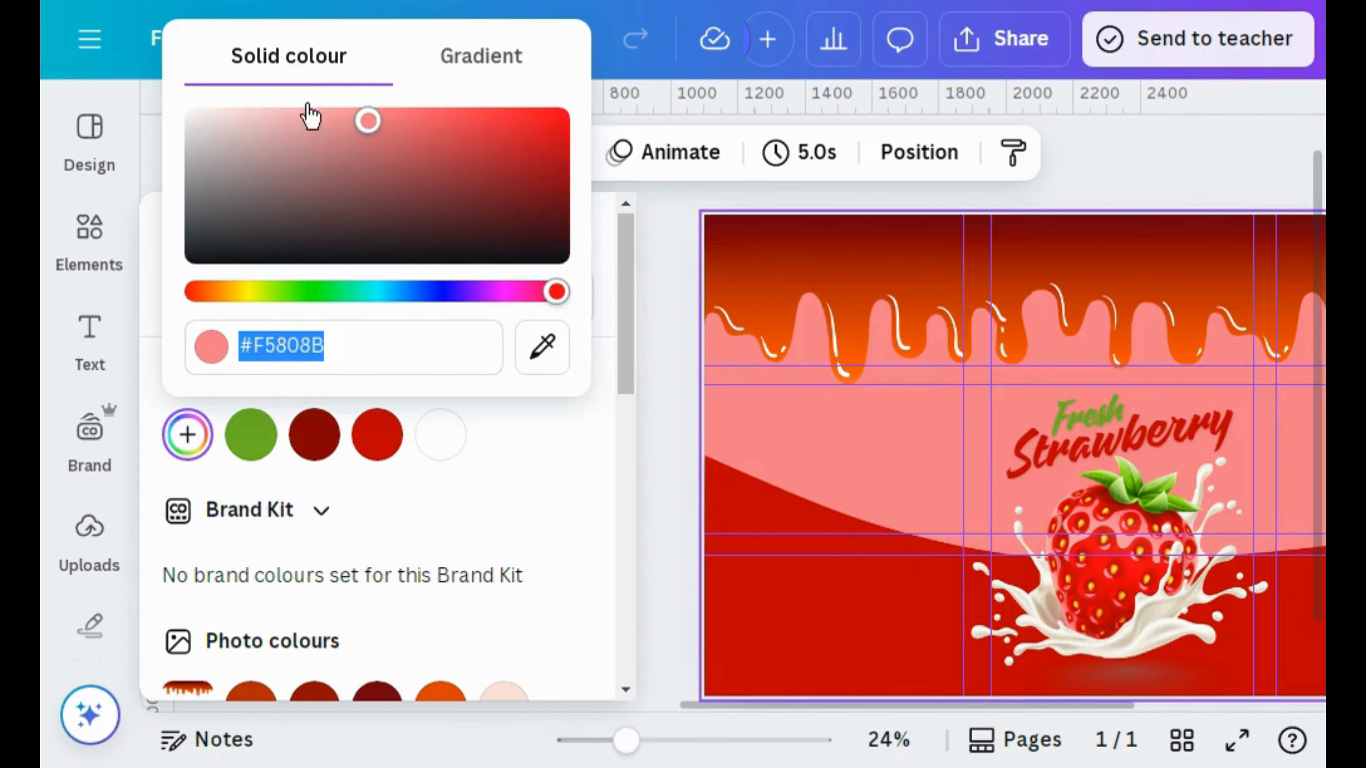
pyautogui.moveTo(368, 121); pyautogui.dragTo(203, 87)
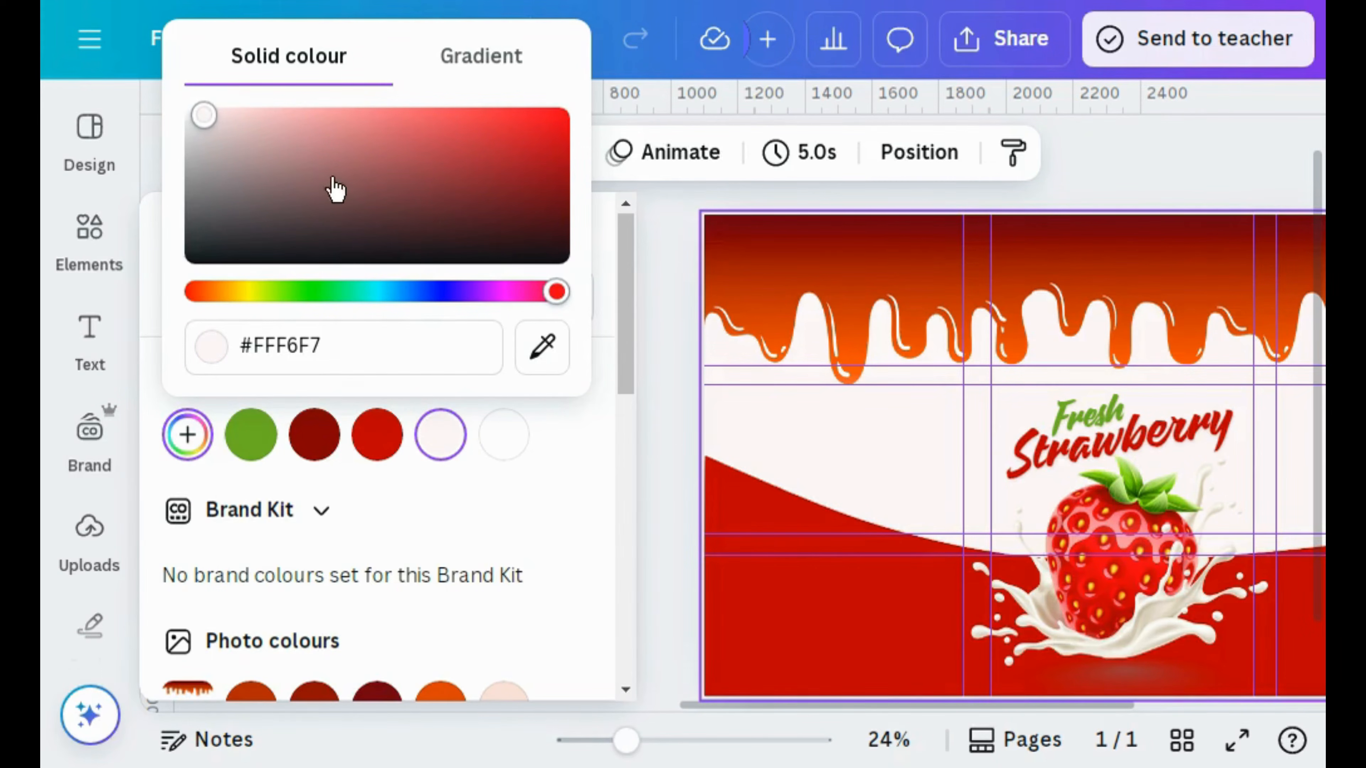
pyautogui.click(675, 464)
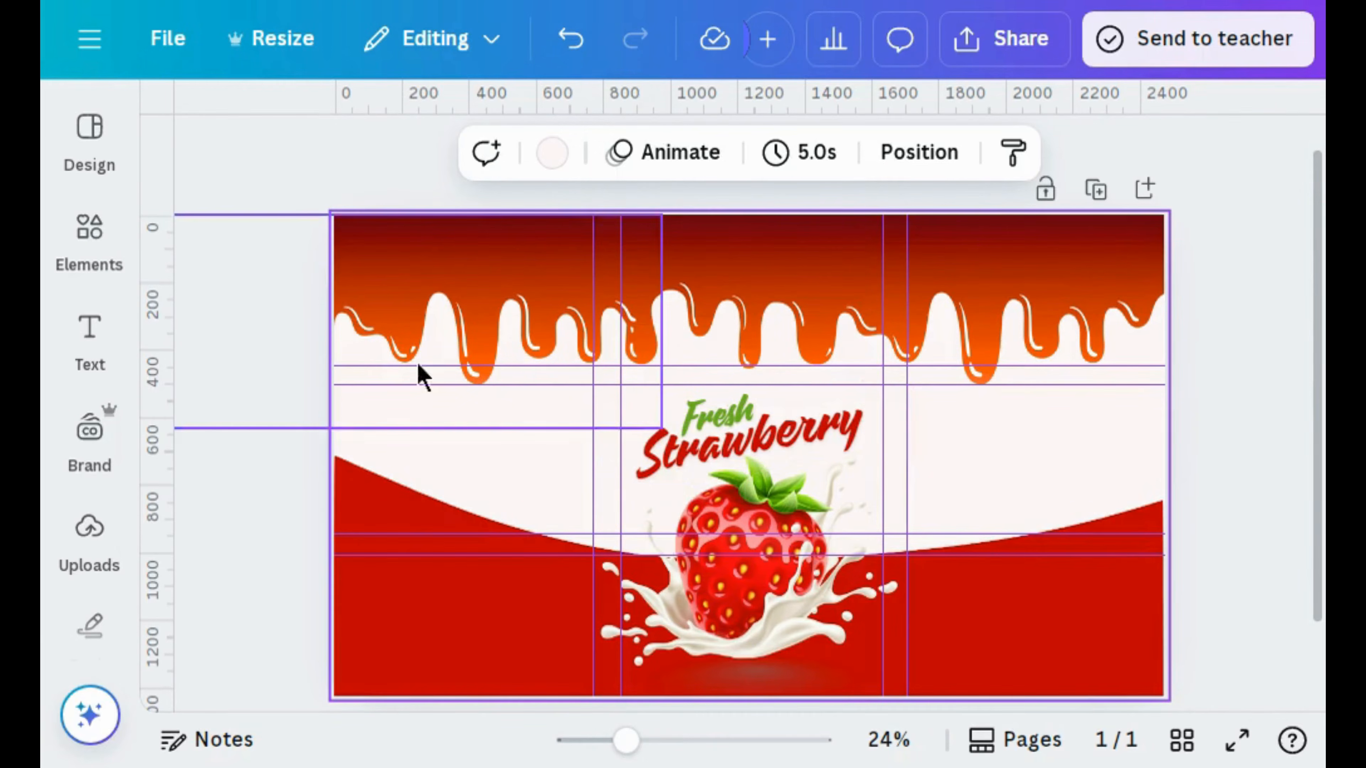
pyautogui.click(312, 401)
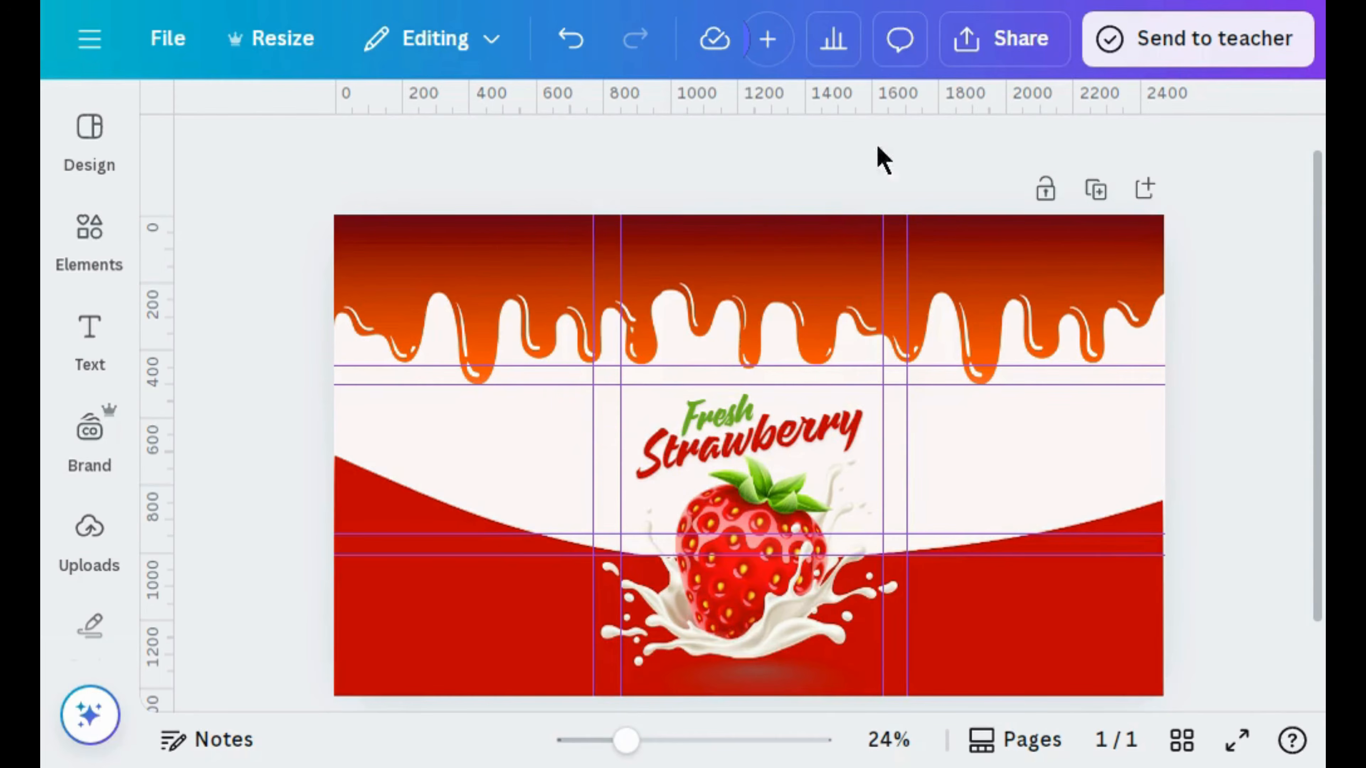
# Download the strawberry design as a PNG at size 1 (2,475 × 1,425 px).
pyautogui.click(998, 41)
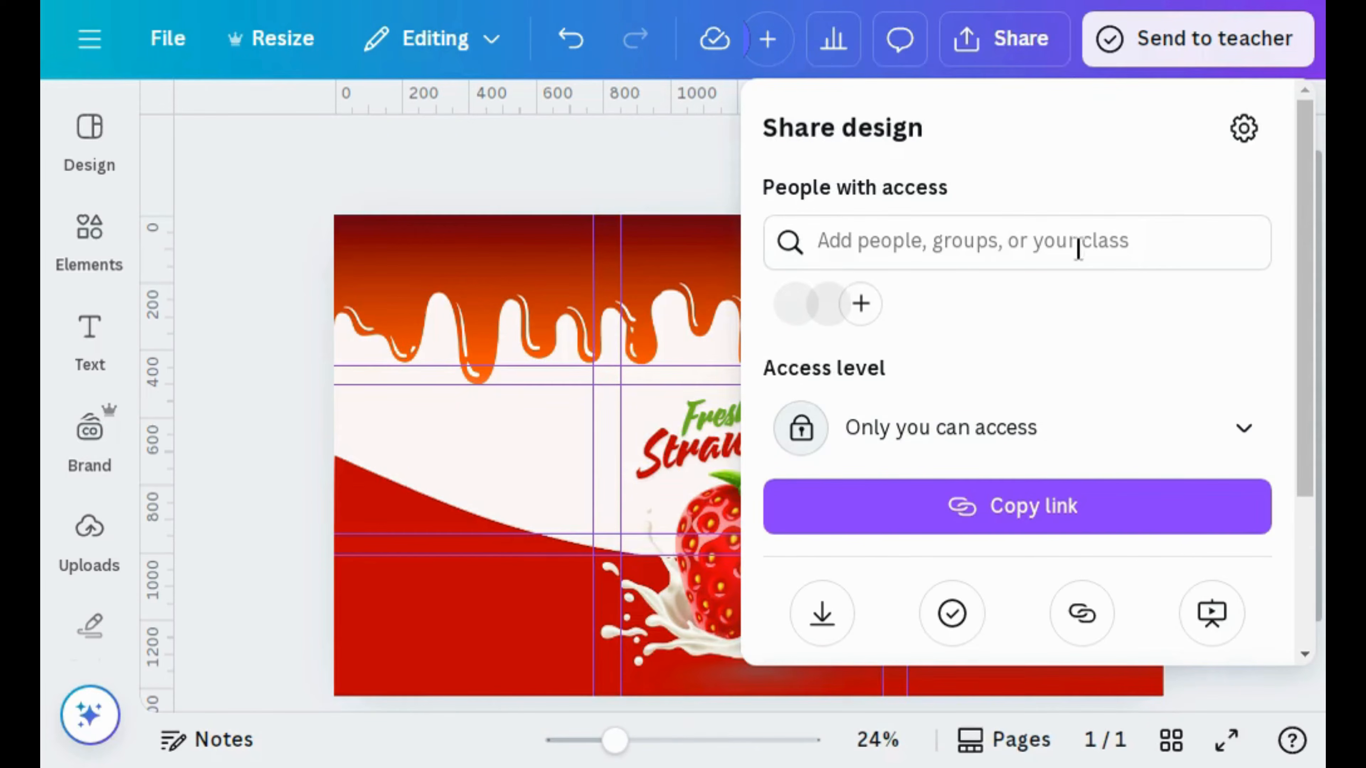
pyautogui.scroll(-4, 1314, 555)
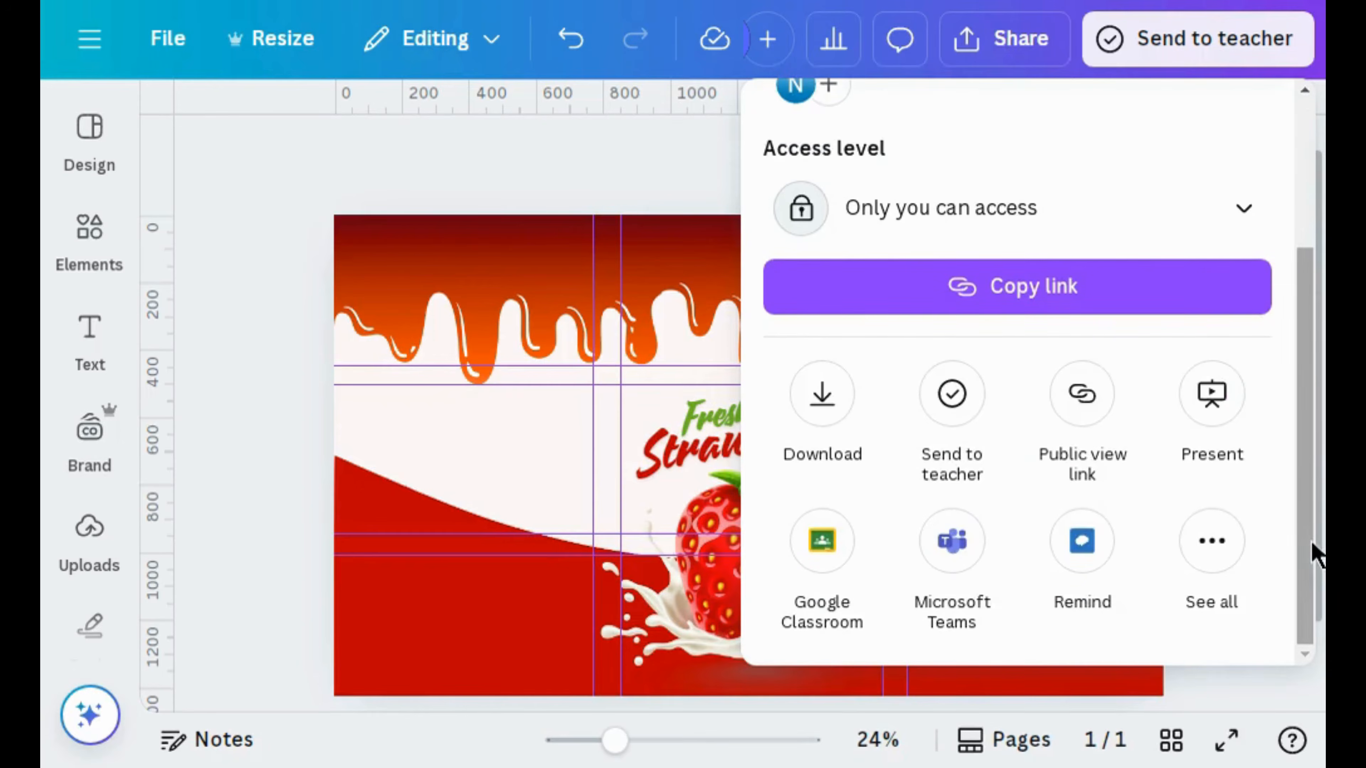
pyautogui.click(823, 419)
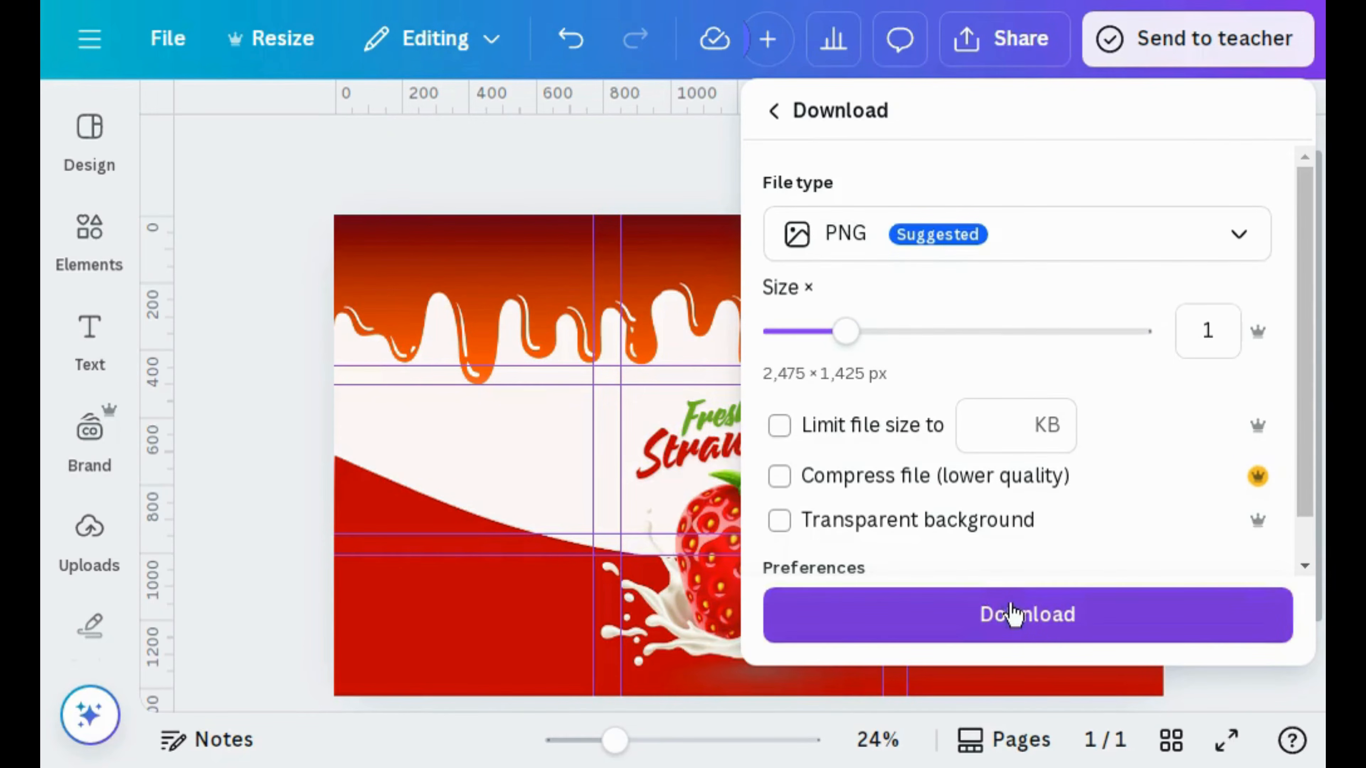
pyautogui.click(1011, 613)
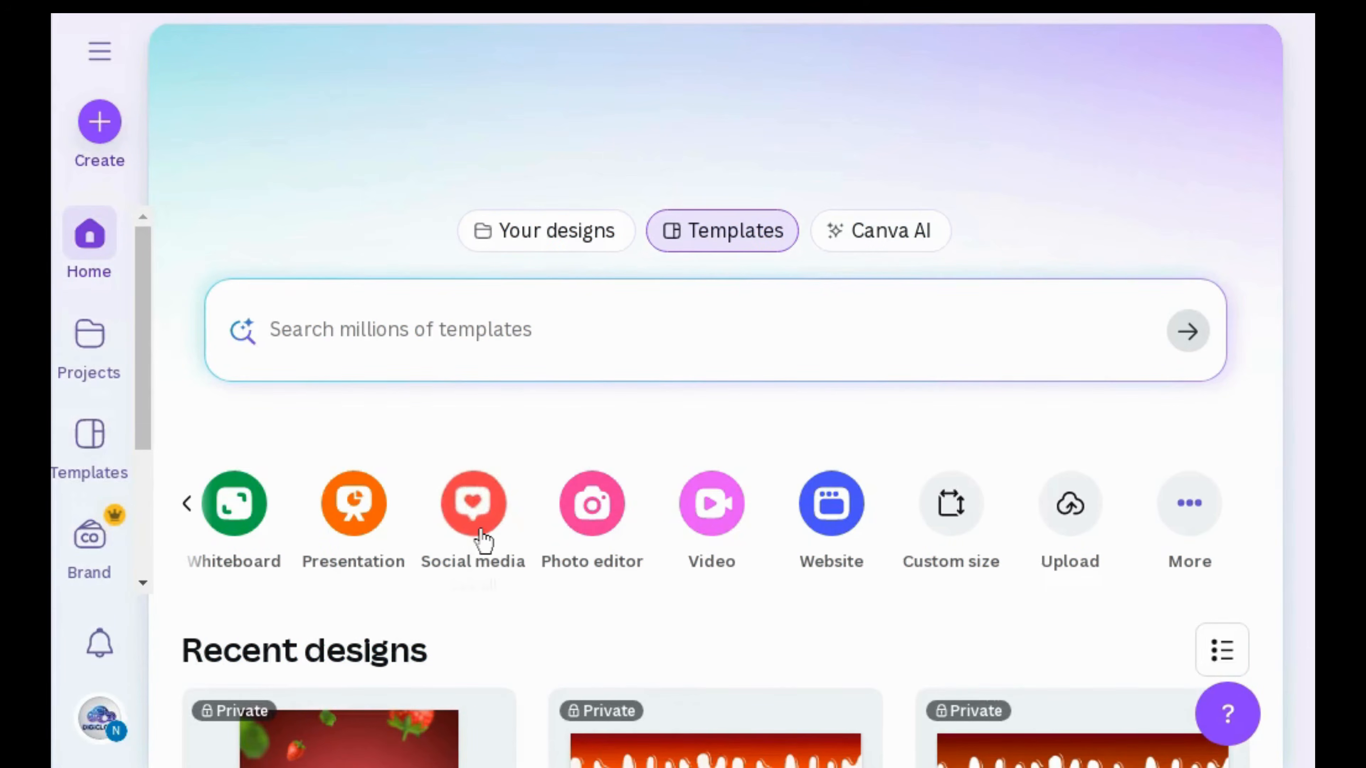
# Create a new blank social media design in the Instagram Post (4:5) format.
pyautogui.click(473, 517)
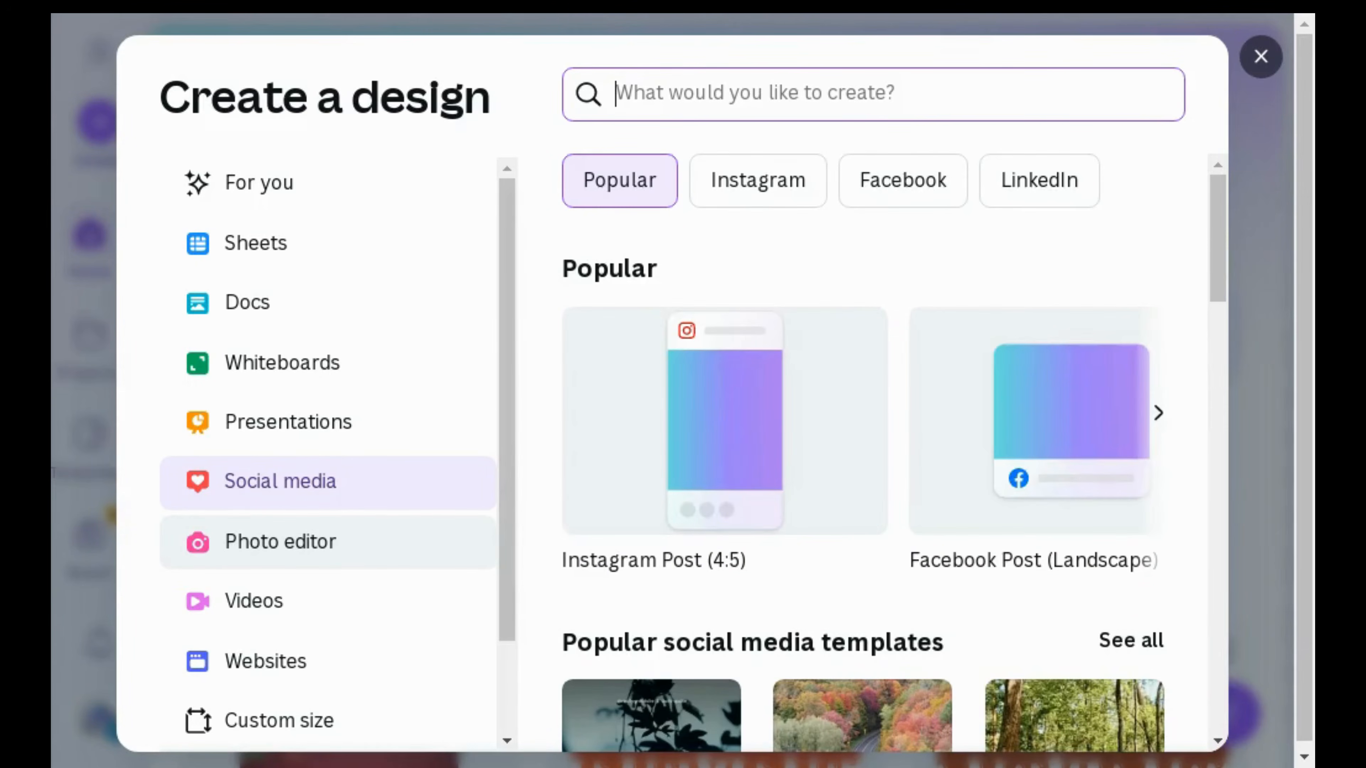
pyautogui.click(711, 475)
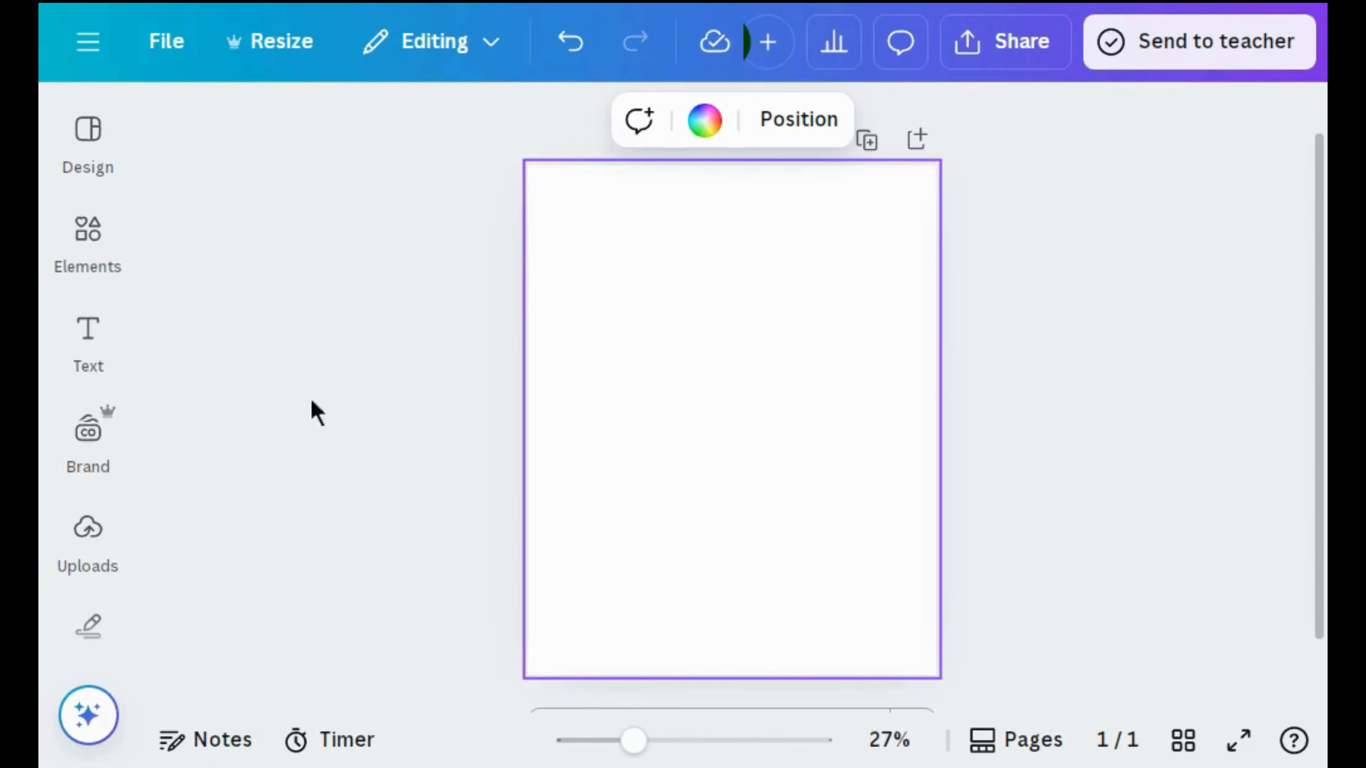
# Search the elements for "red background", limited to photos with vertical orientation.
pyautogui.click(95, 251)
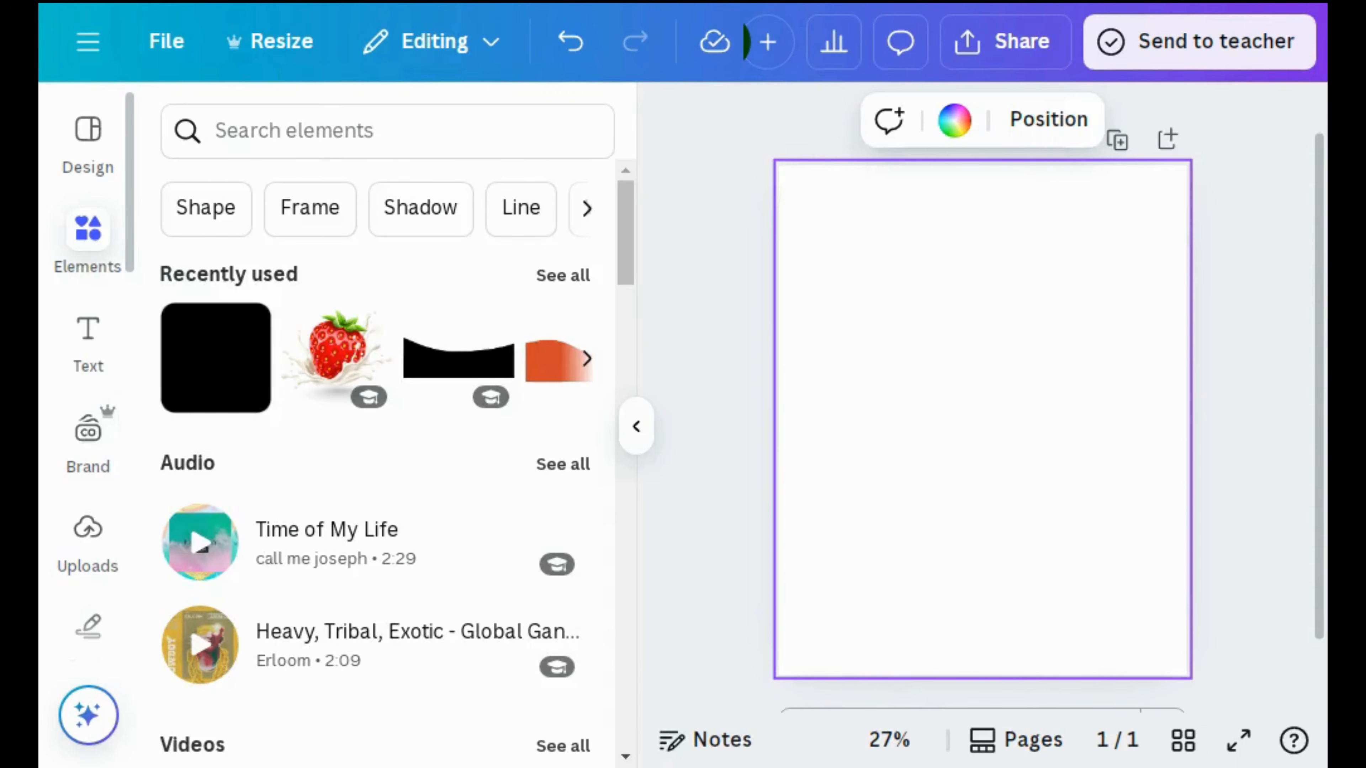
pyautogui.click(229, 129)
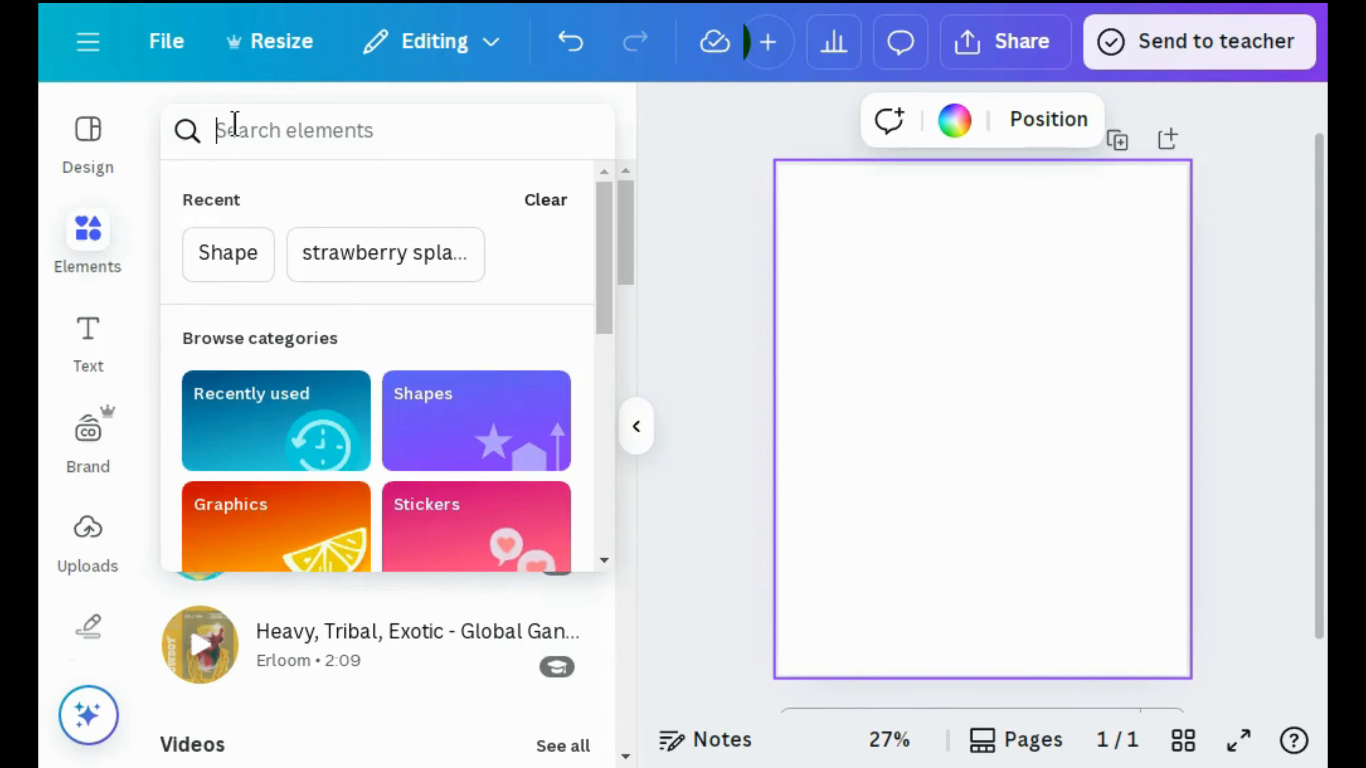
pyautogui.write('red back')
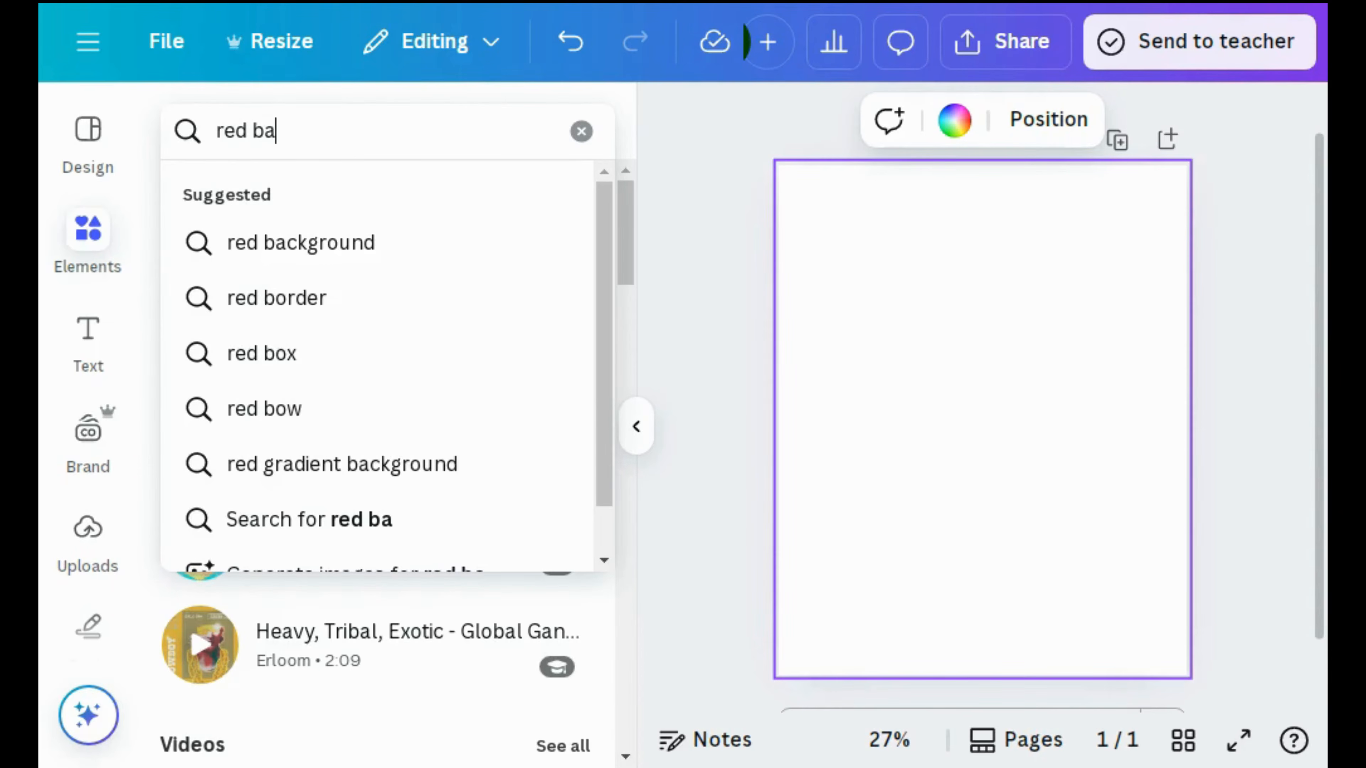
pyautogui.click(275, 261)
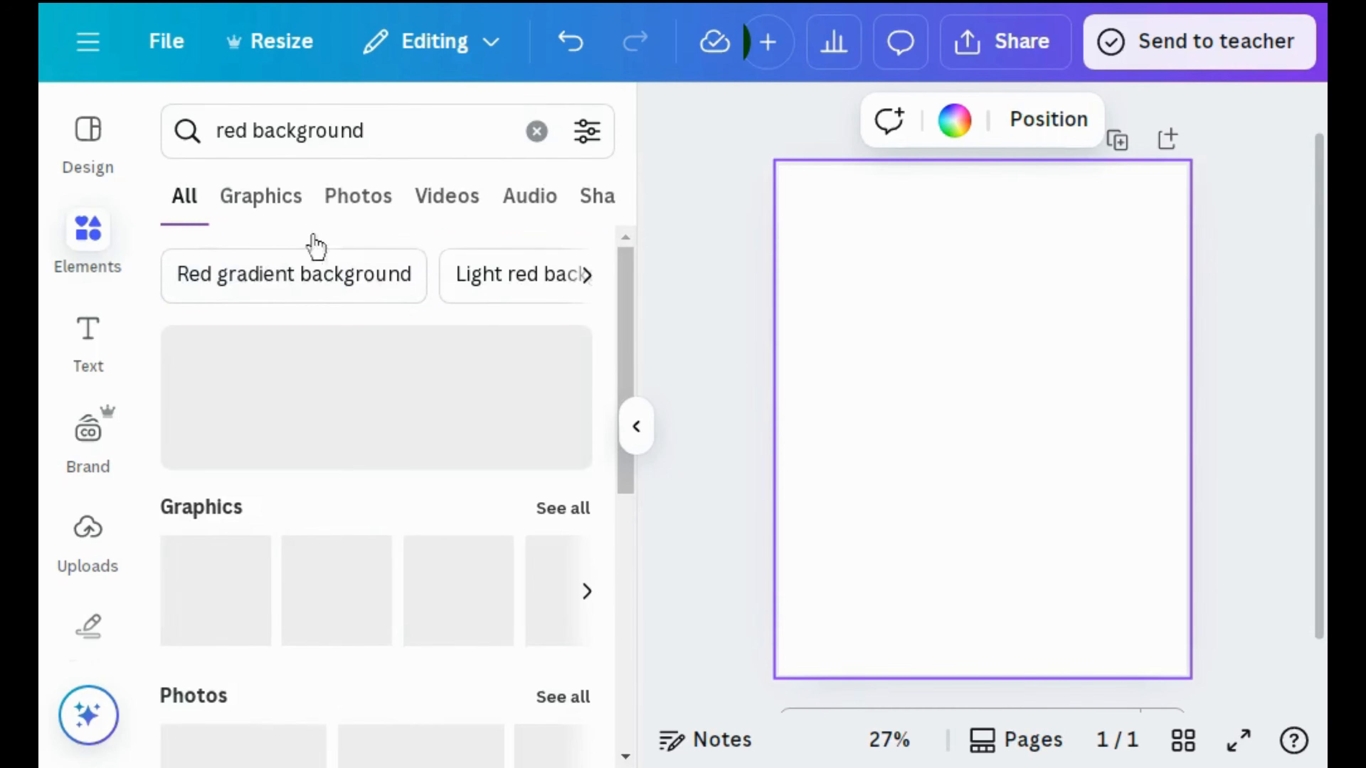
pyautogui.click(570, 133)
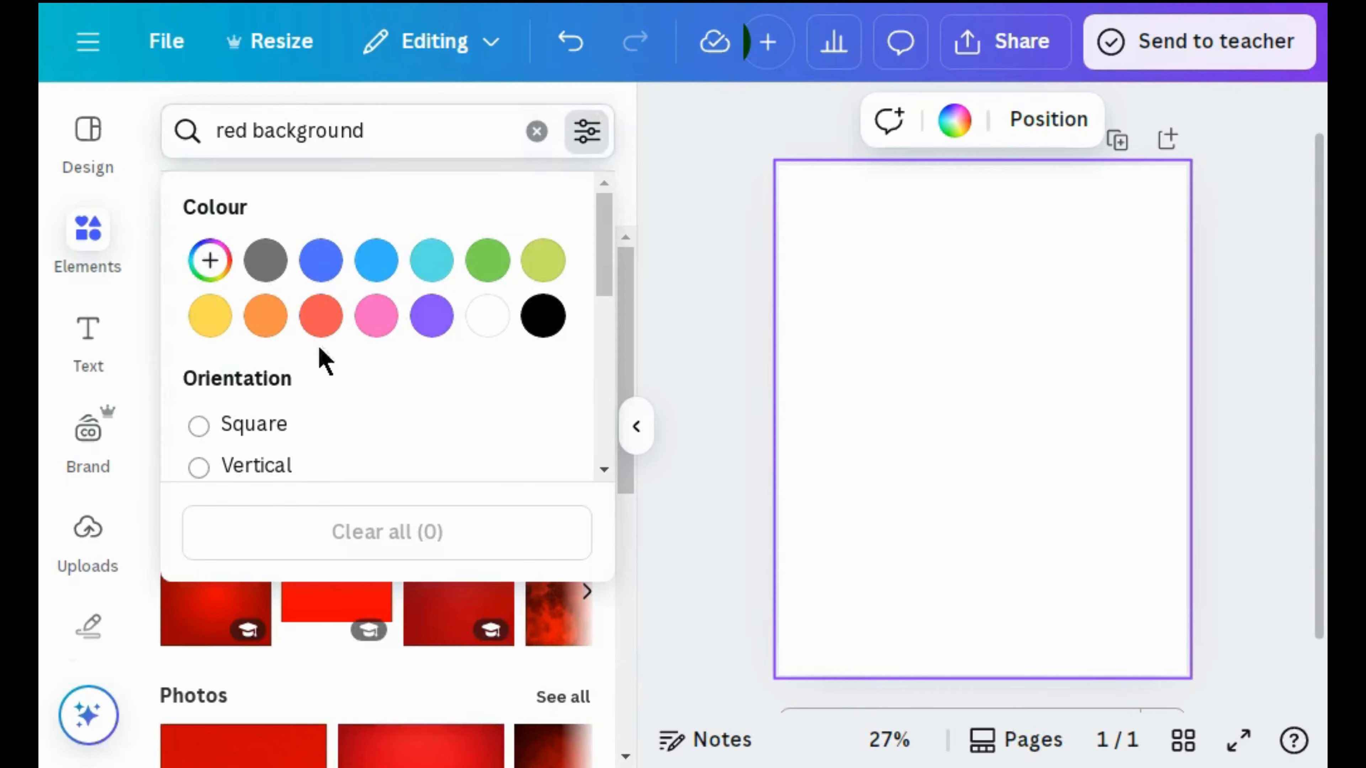
pyautogui.click(199, 467)
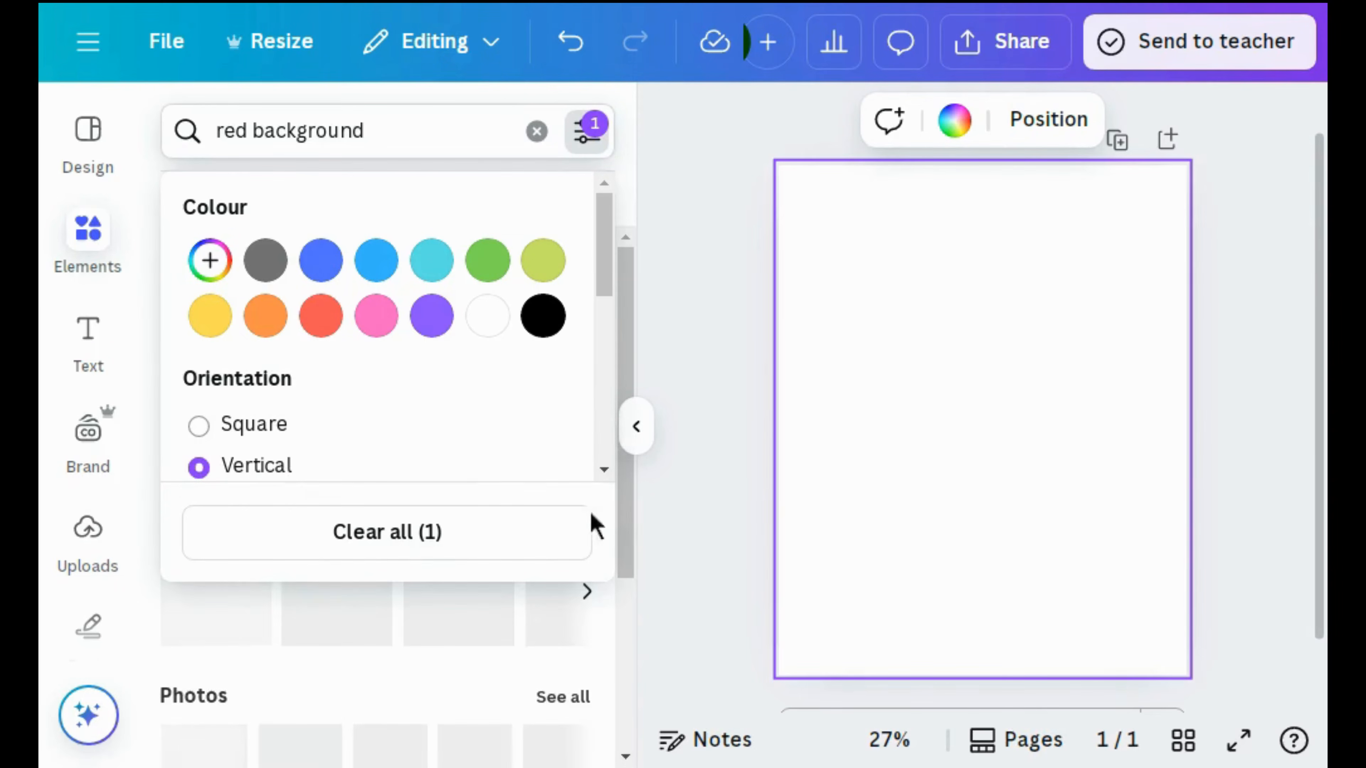
pyautogui.click(632, 469)
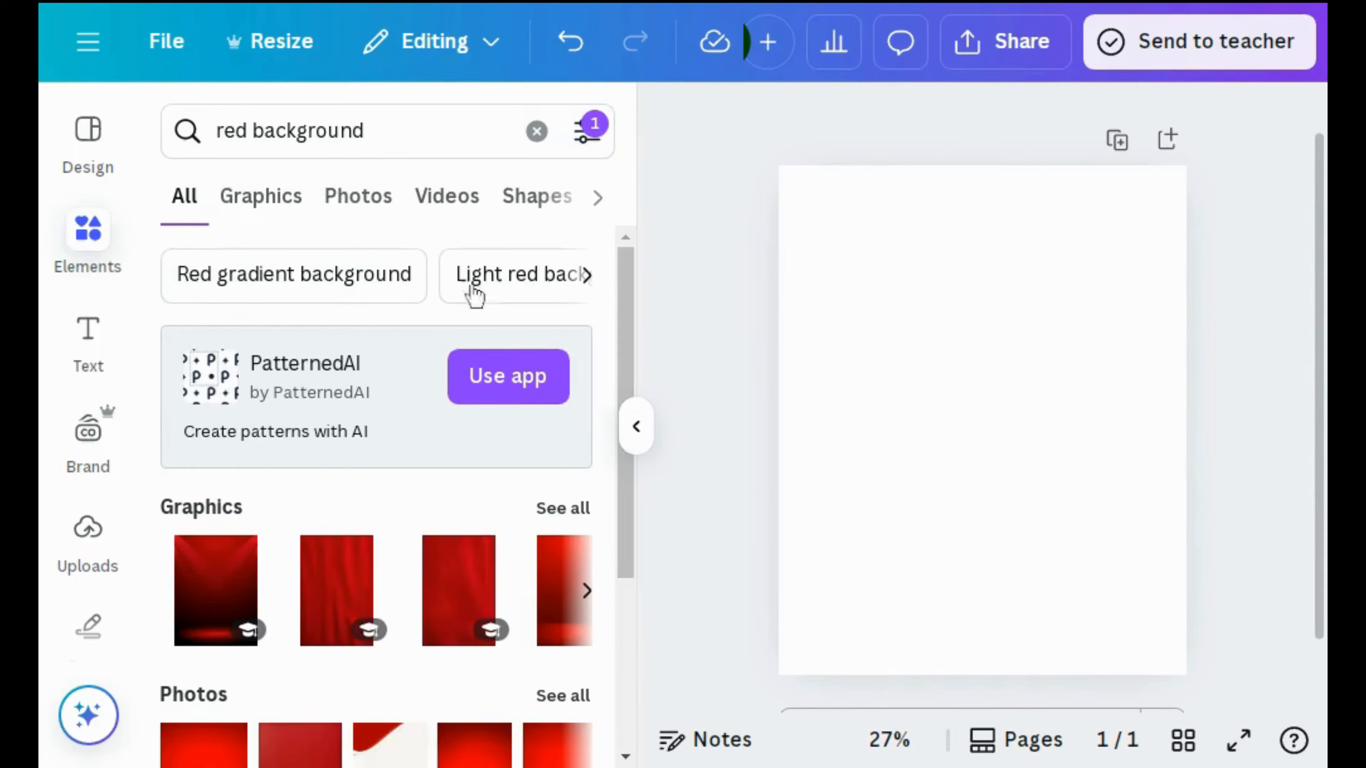
pyautogui.click(370, 206)
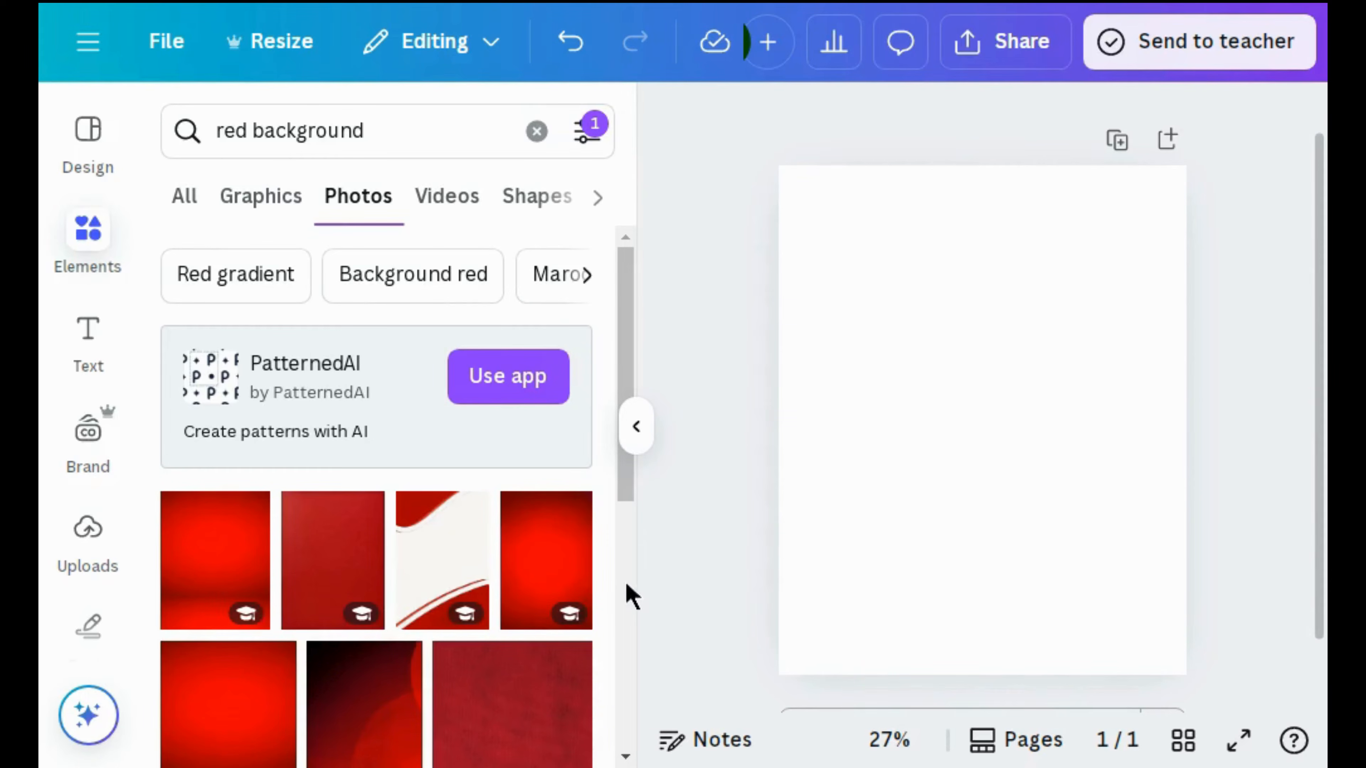
# Add the dark red photo with a lighter glowing centre and set it as the page background.
pyautogui.scroll(-5, 631, 594)
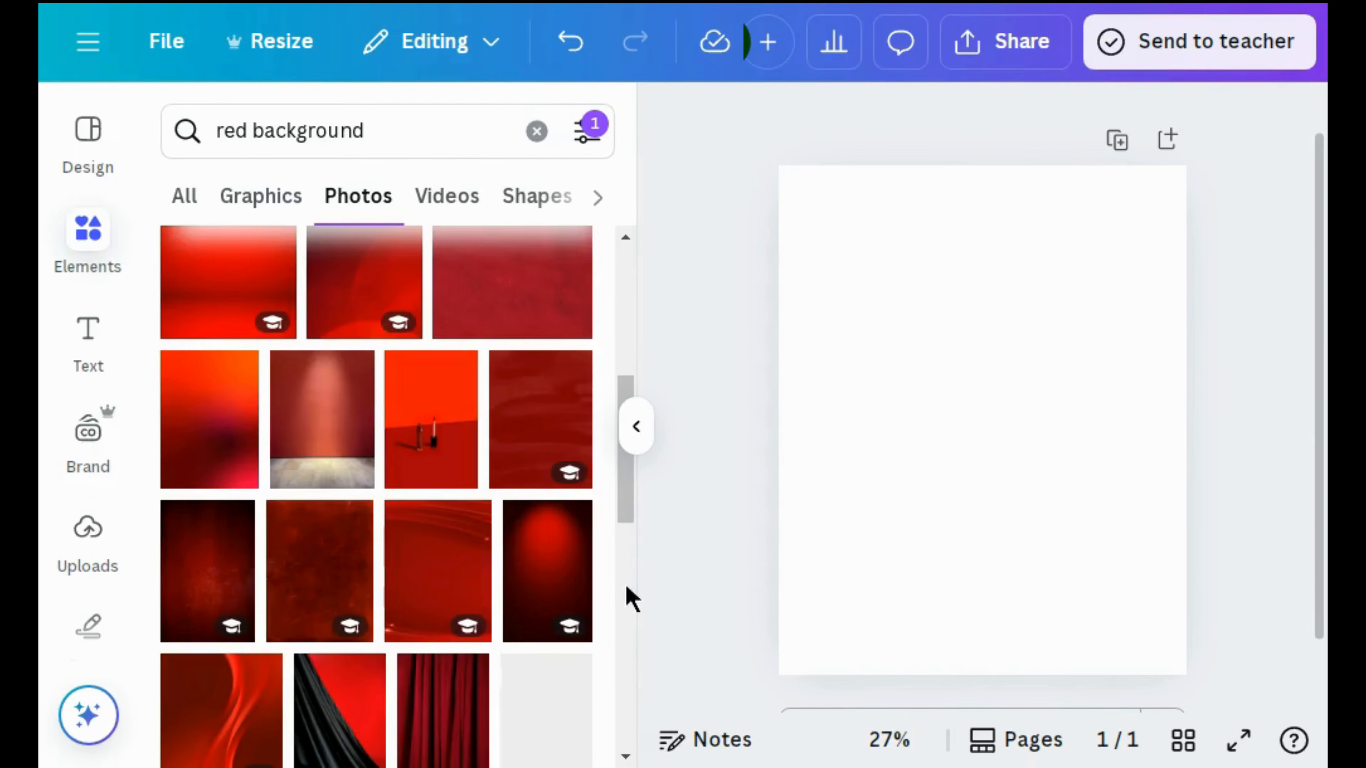
pyautogui.scroll(-5, 634, 648)
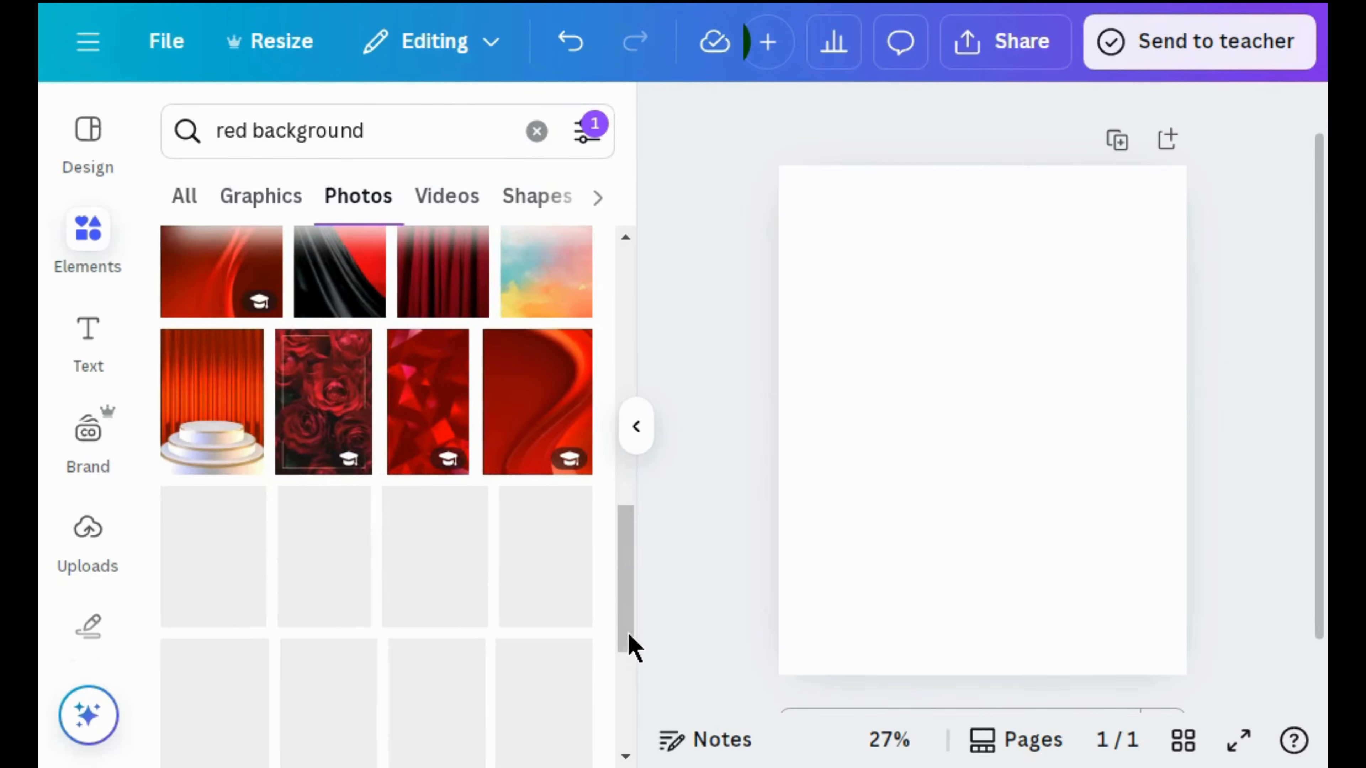
pyautogui.scroll(-5, 632, 679)
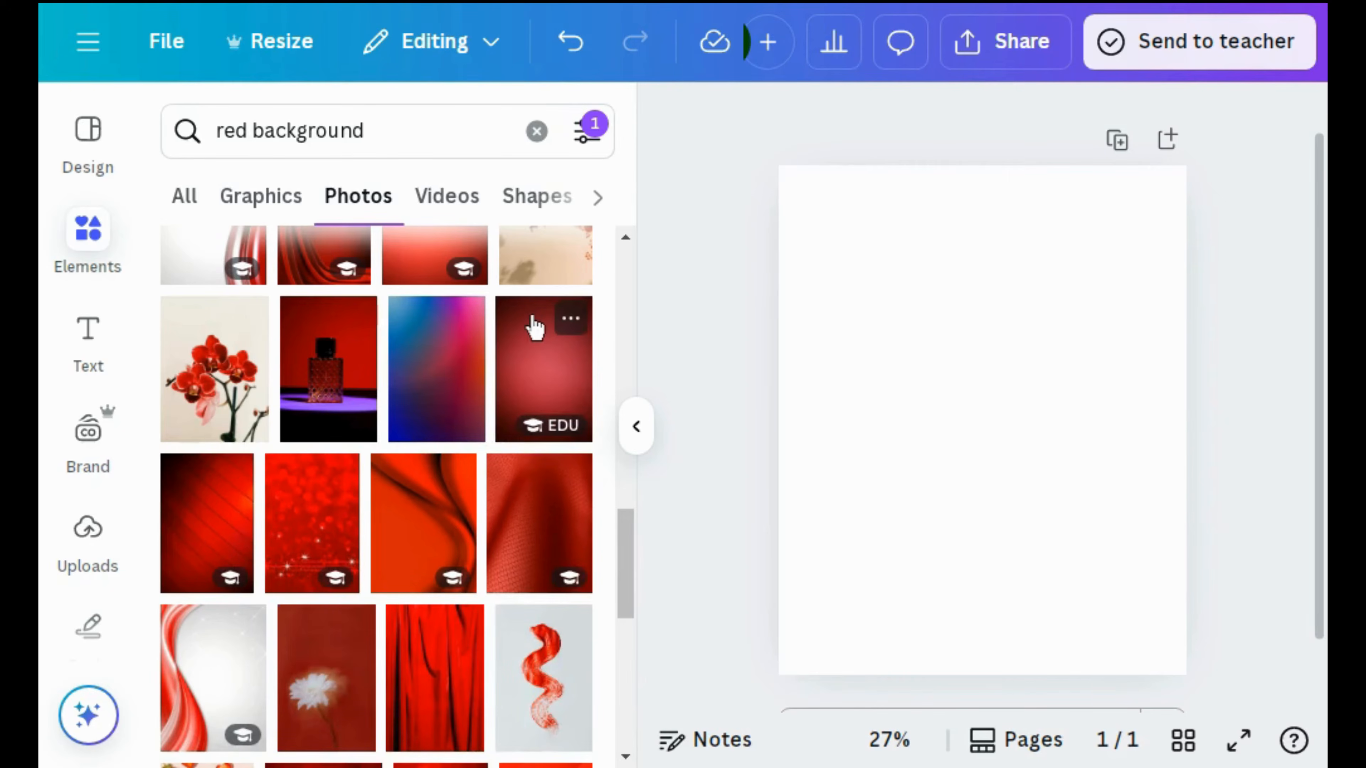
pyautogui.click(534, 326)
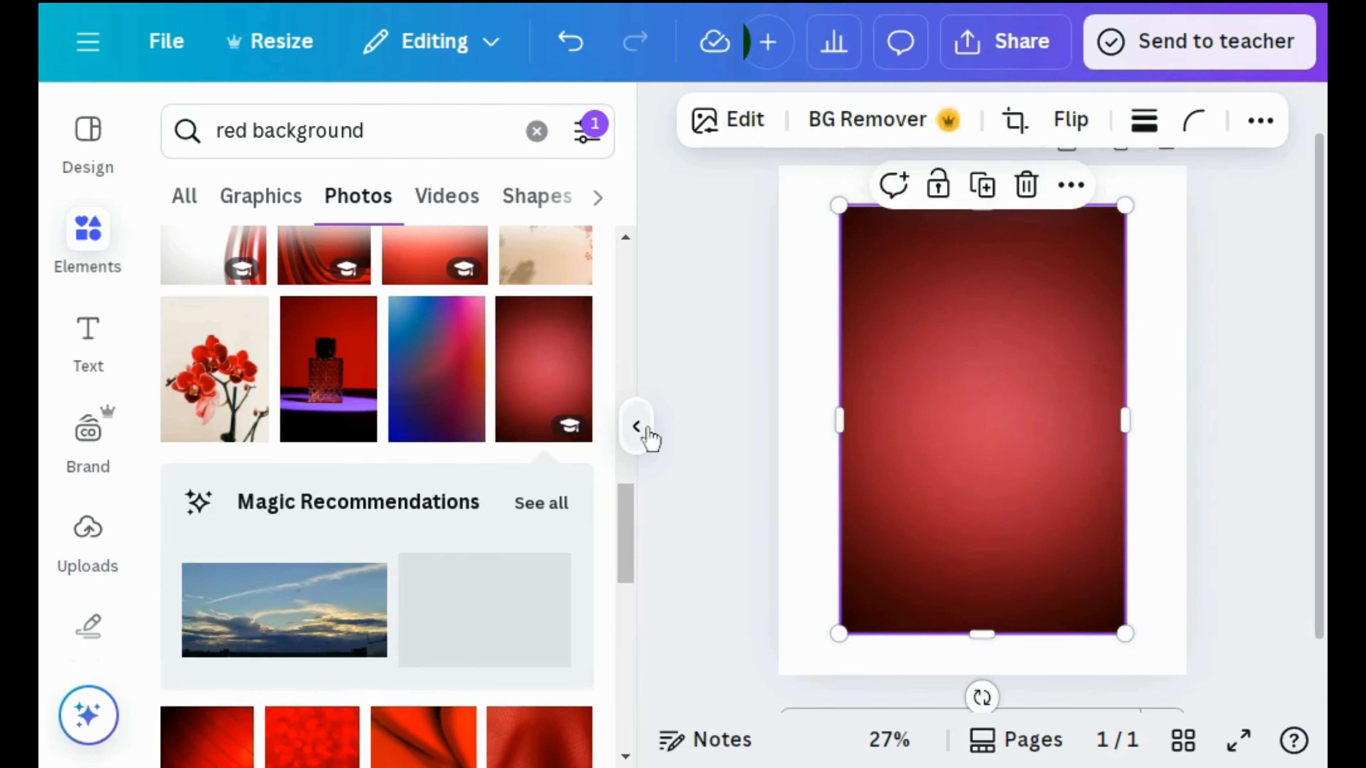
pyautogui.click(645, 428)
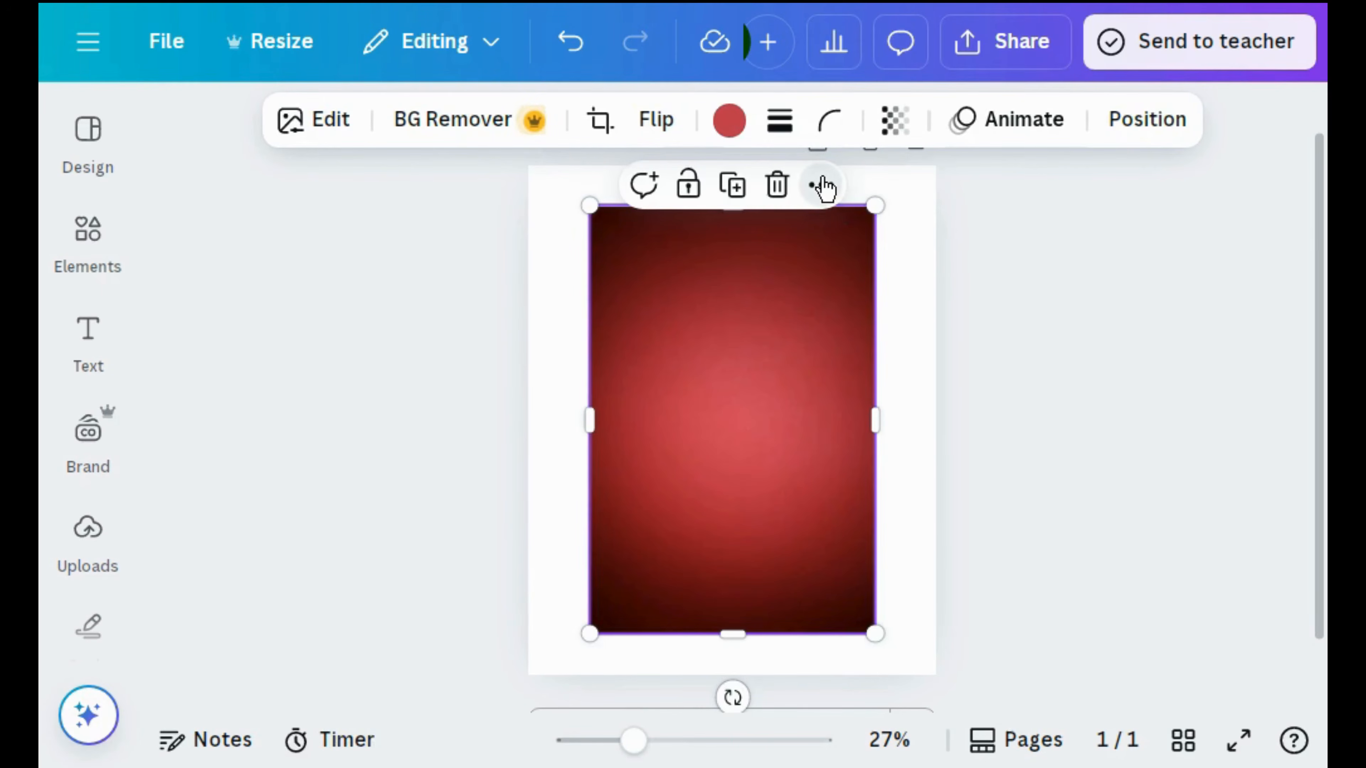
pyautogui.click(820, 186)
pyautogui.scroll(-4, 1231, 723)
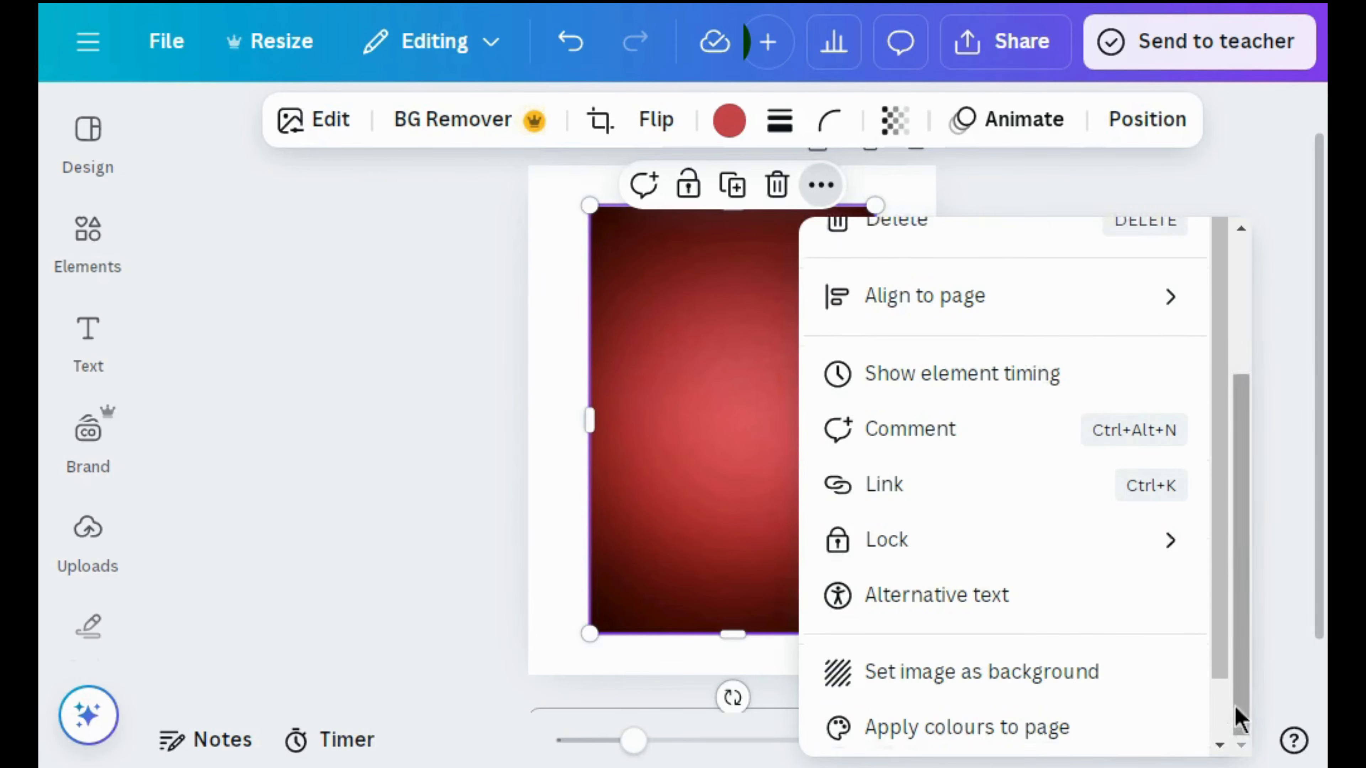
pyautogui.click(1084, 679)
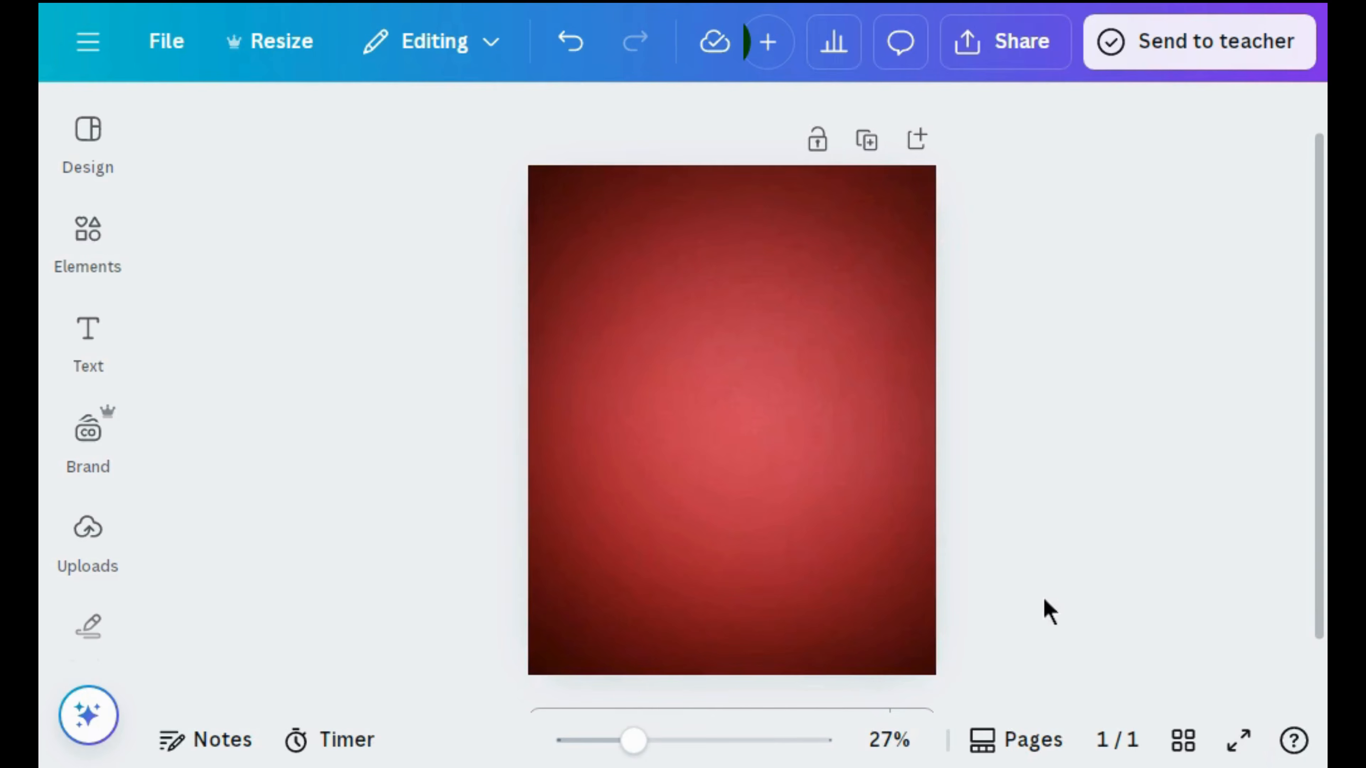
# Search the Canva apps for "mockups" and open the Mockups app.
pyautogui.scroll(-10, 88, 409)
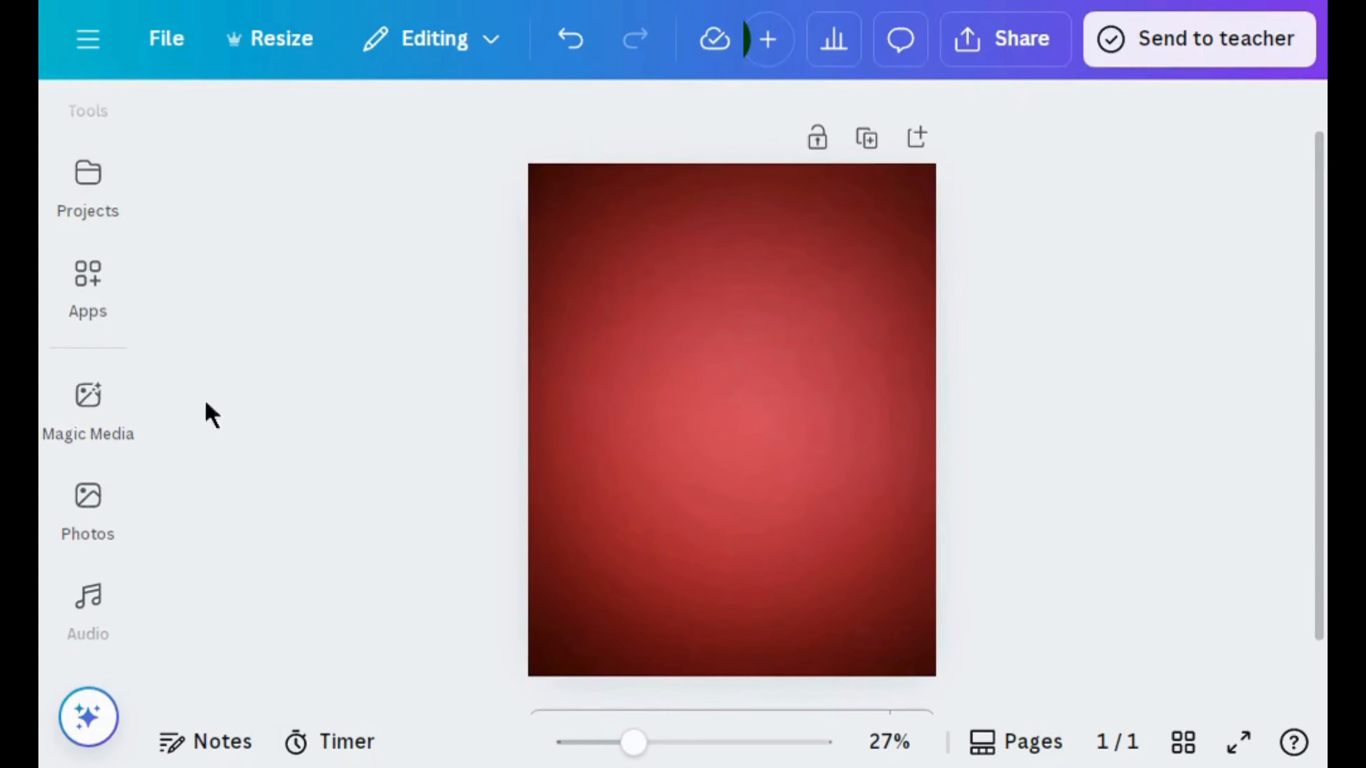
pyautogui.click(76, 275)
pyautogui.click(245, 135)
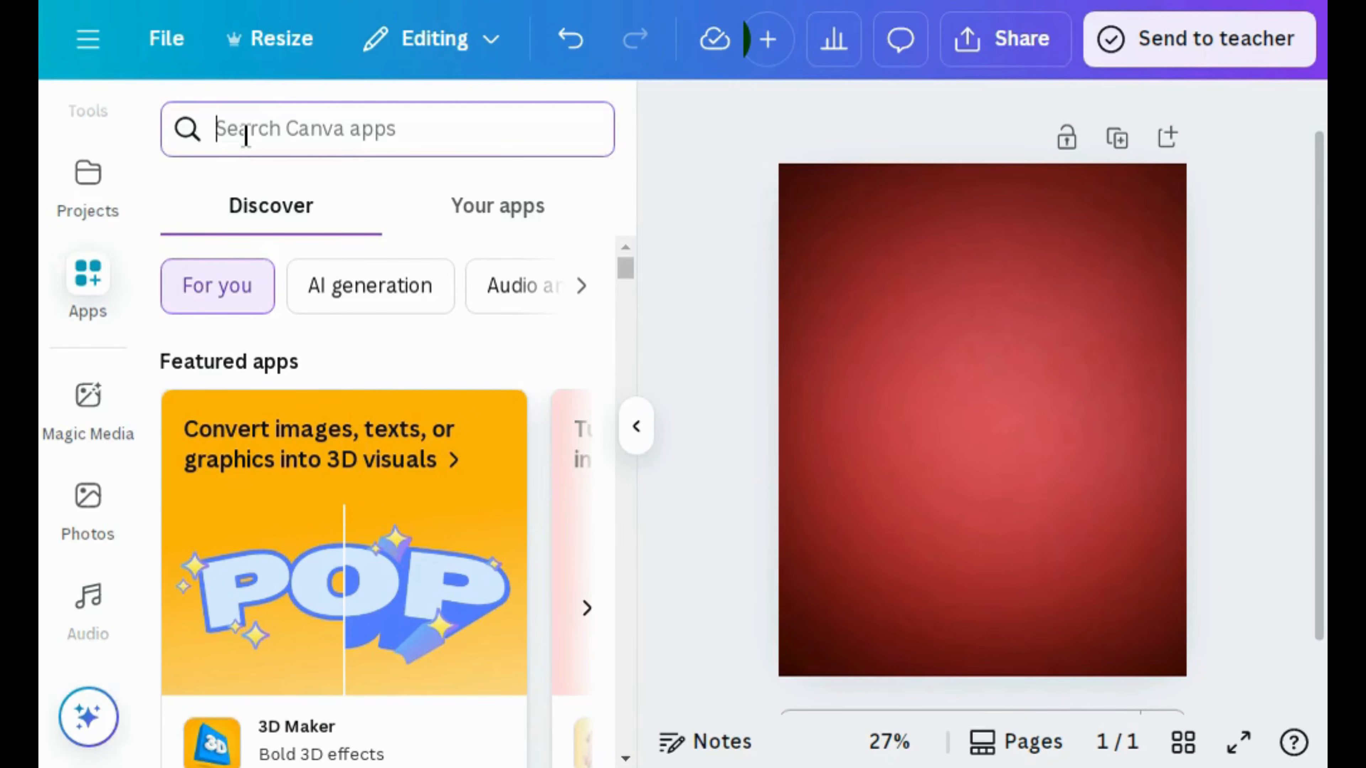
pyautogui.write('mockups')
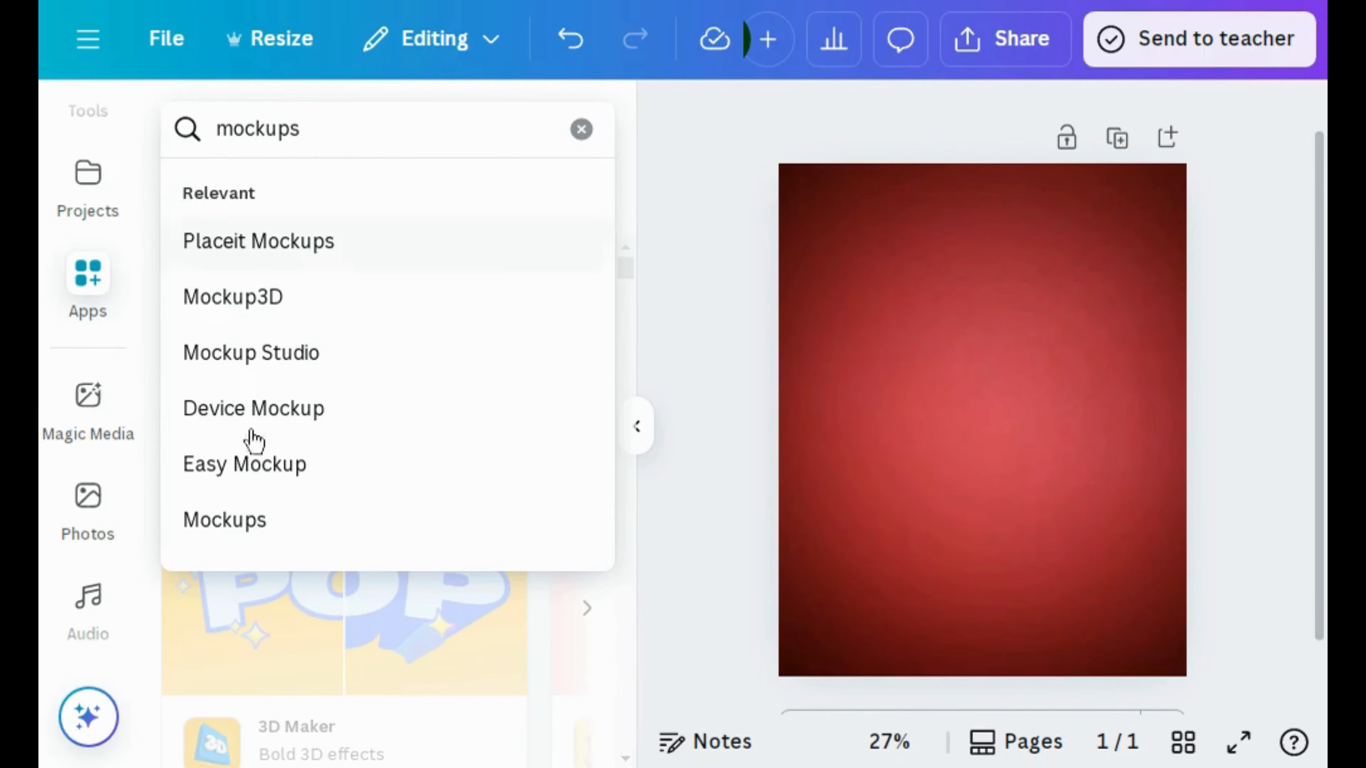
pyautogui.click(253, 519)
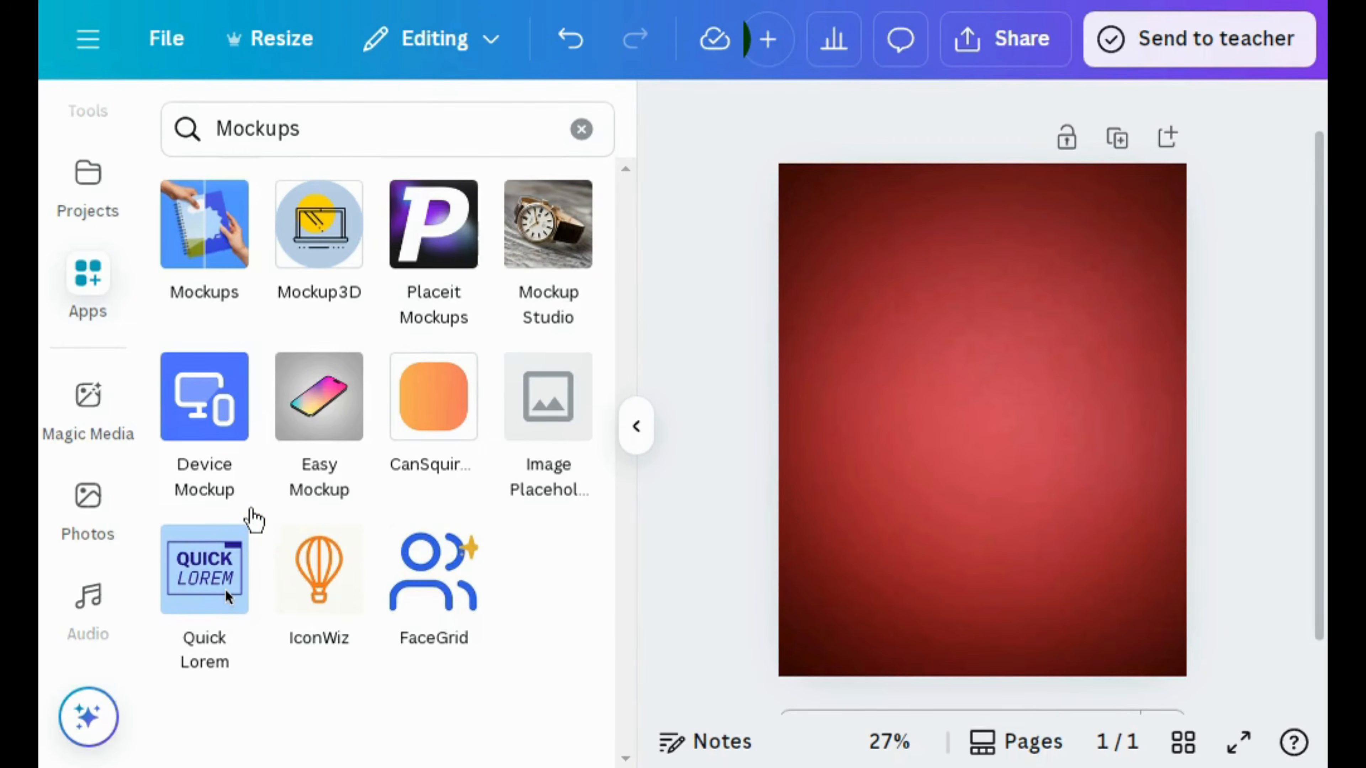
pyautogui.click(207, 269)
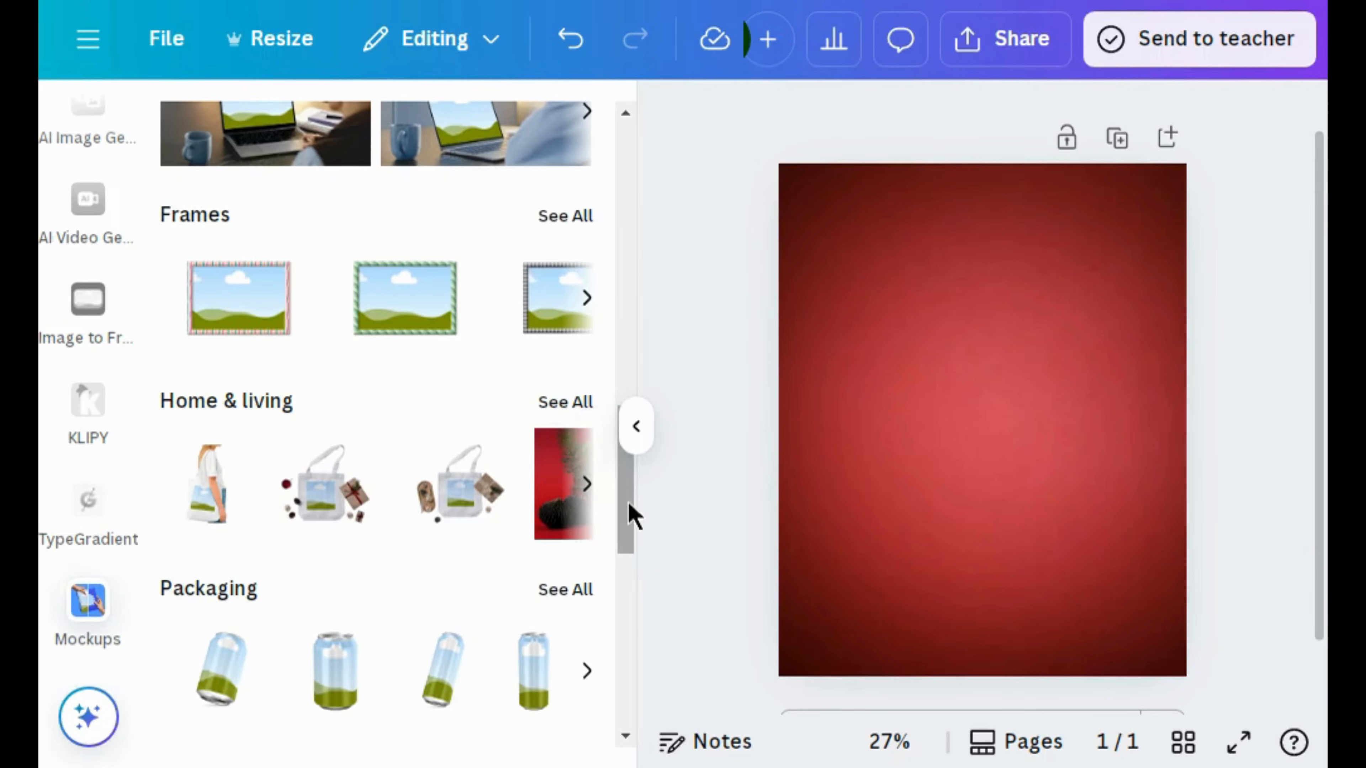
# Browse the Packaging mockups and place the wide upright drink can in the middle of the red page.
pyautogui.moveTo(630, 524); pyautogui.dragTo(625, 601)
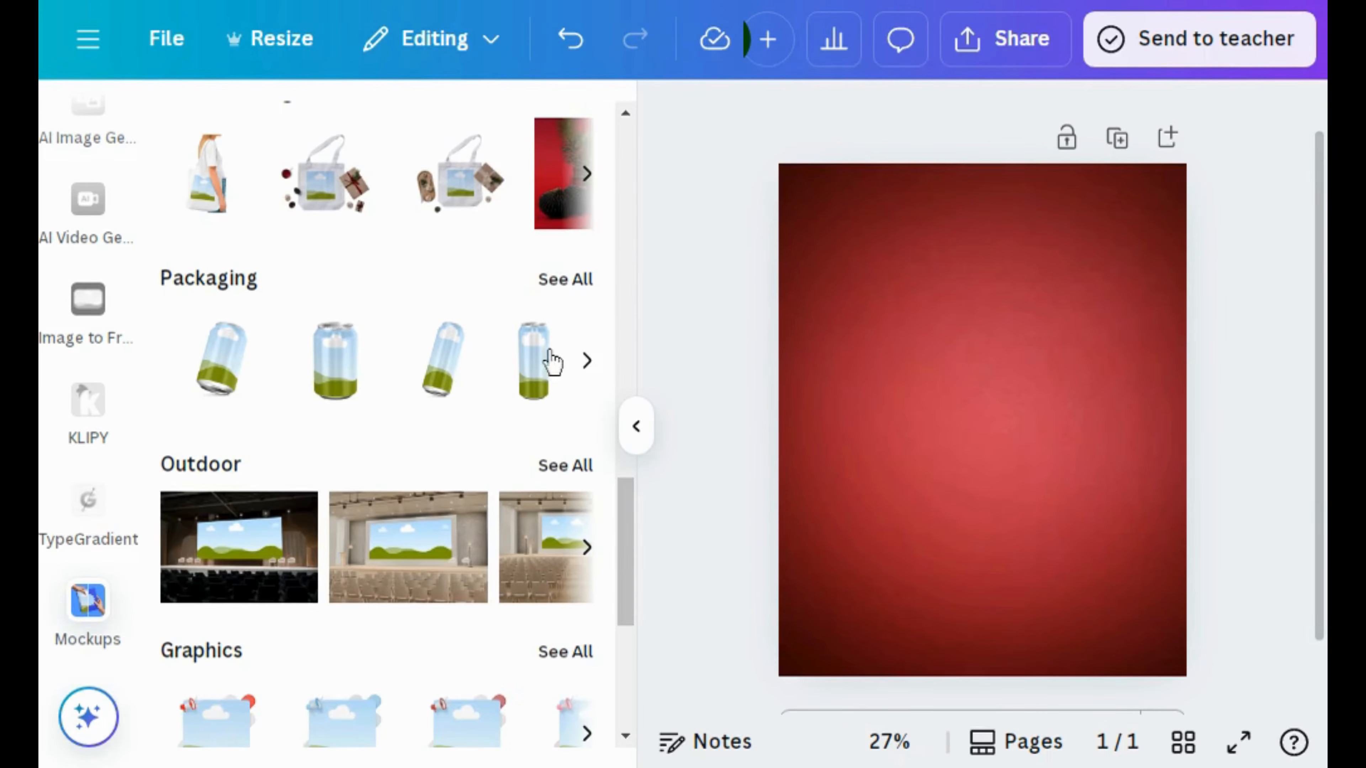
pyautogui.click(587, 356)
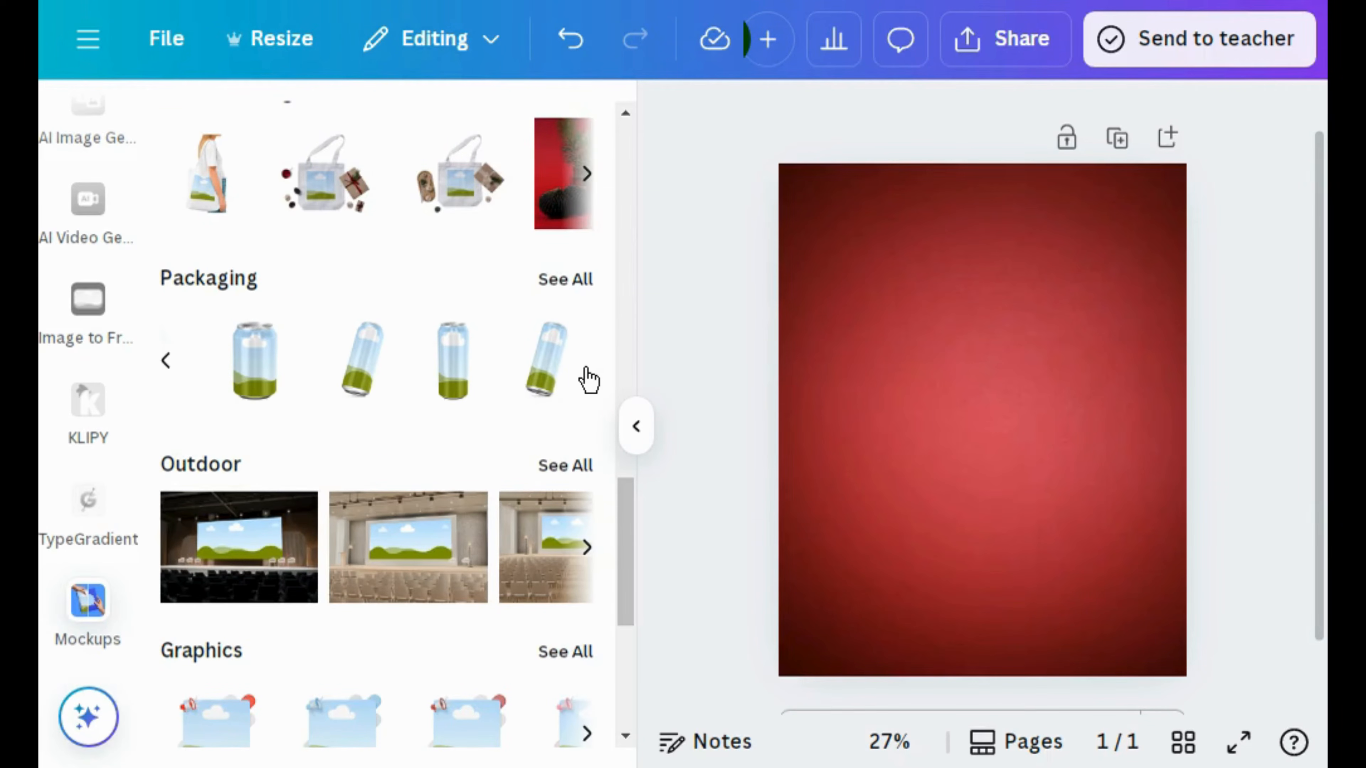
pyautogui.click(167, 362)
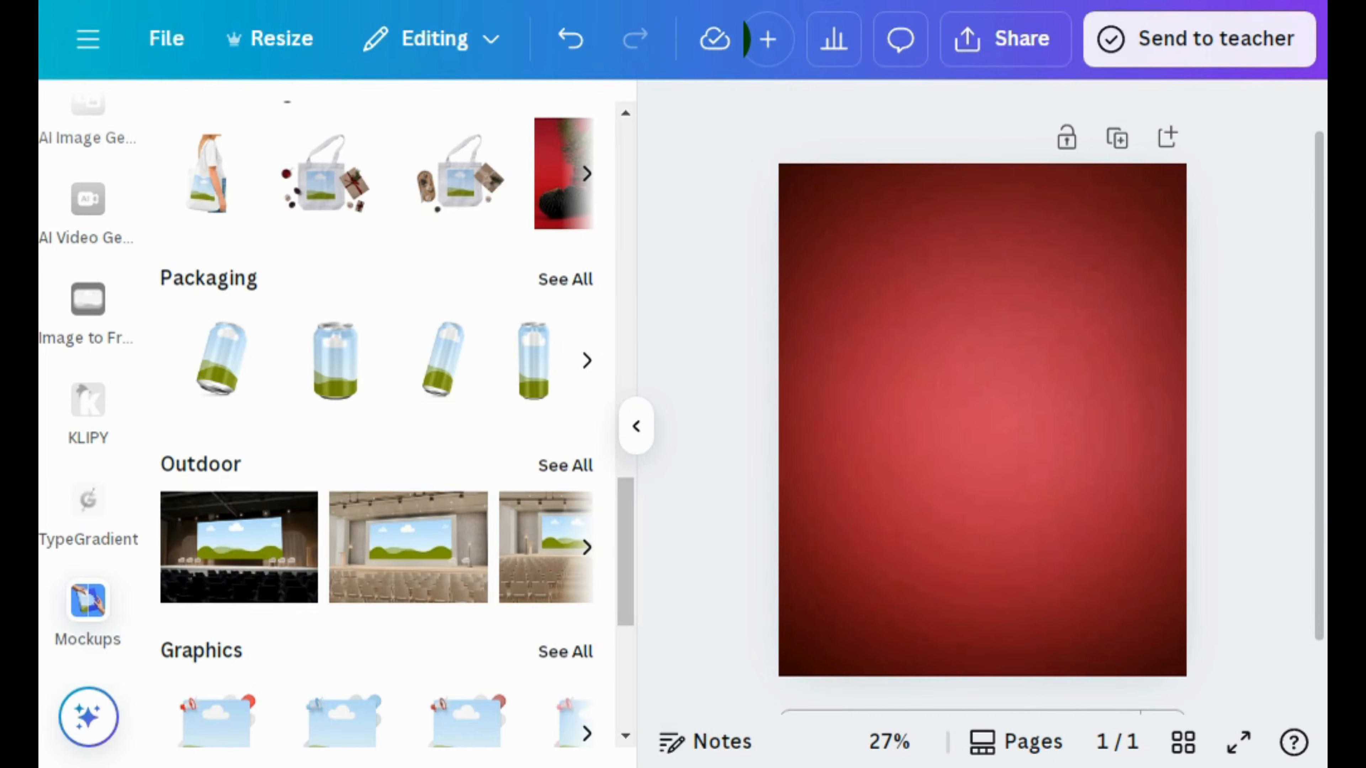
pyautogui.click(443, 359)
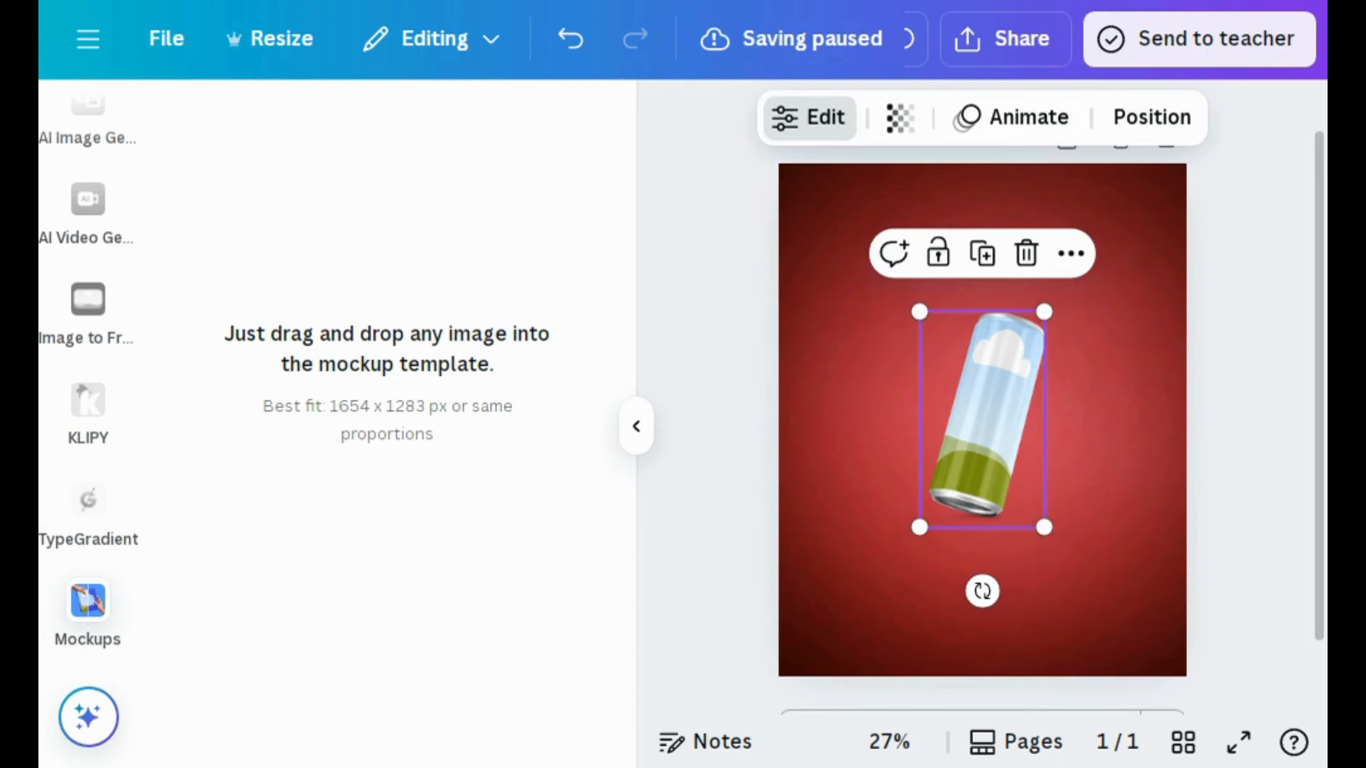
pyautogui.click(634, 428)
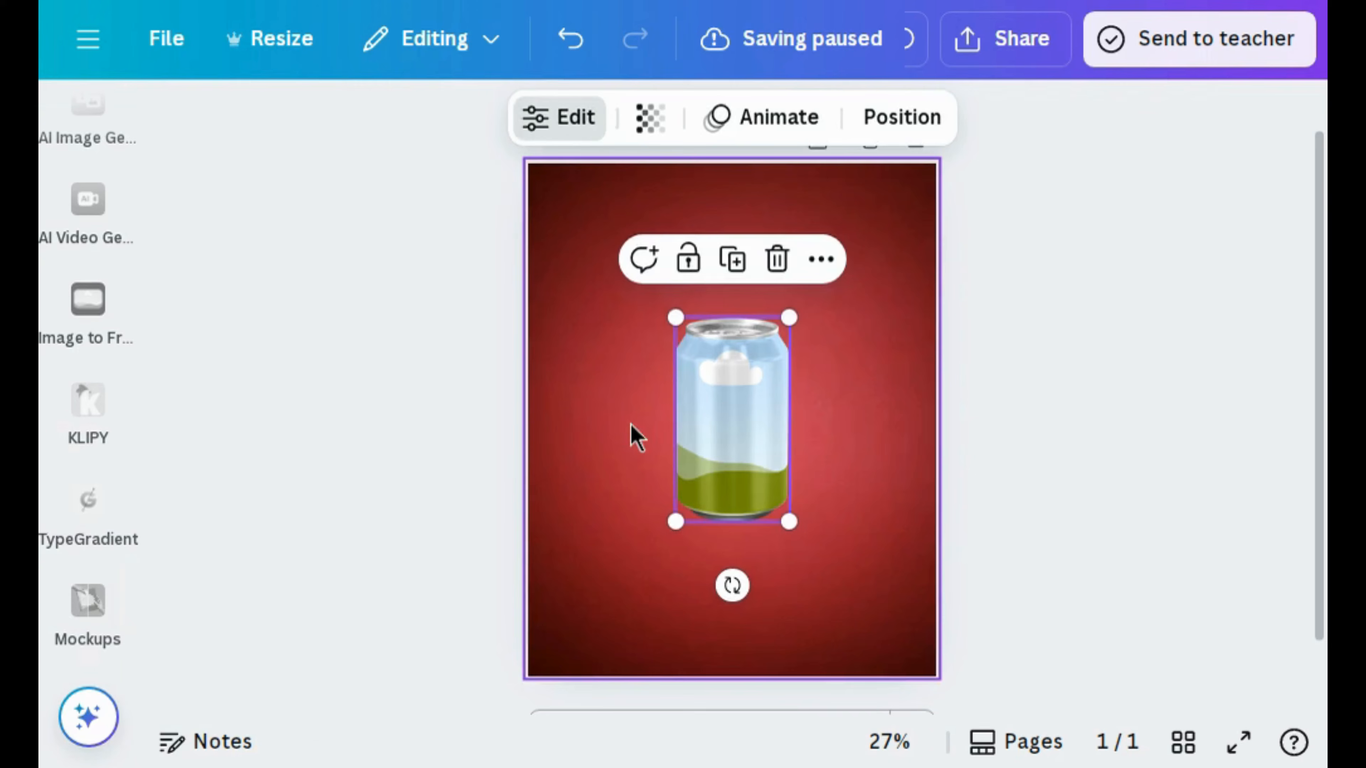
pyautogui.click(344, 518)
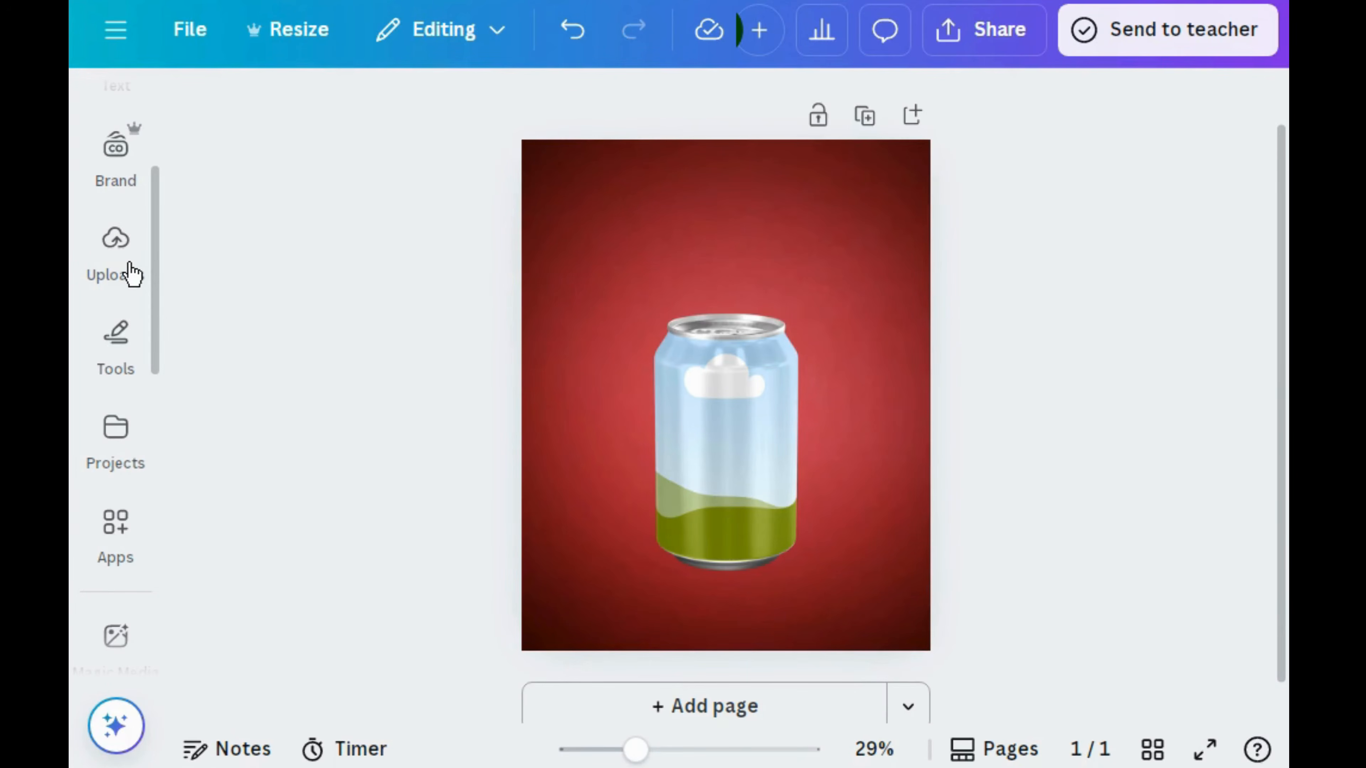
# Upload the downloaded Fresh Strawberry label image from the computer.
pyautogui.click(130, 275)
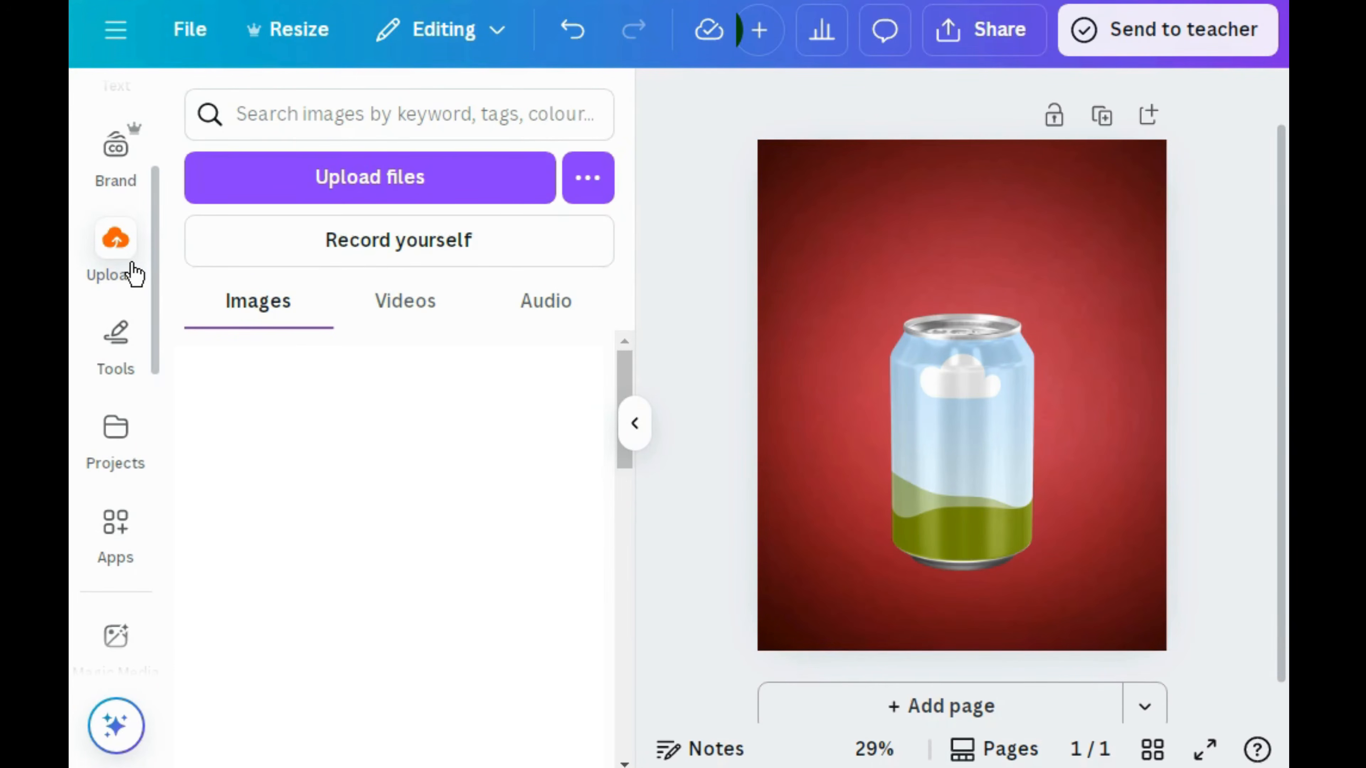
pyautogui.click(307, 195)
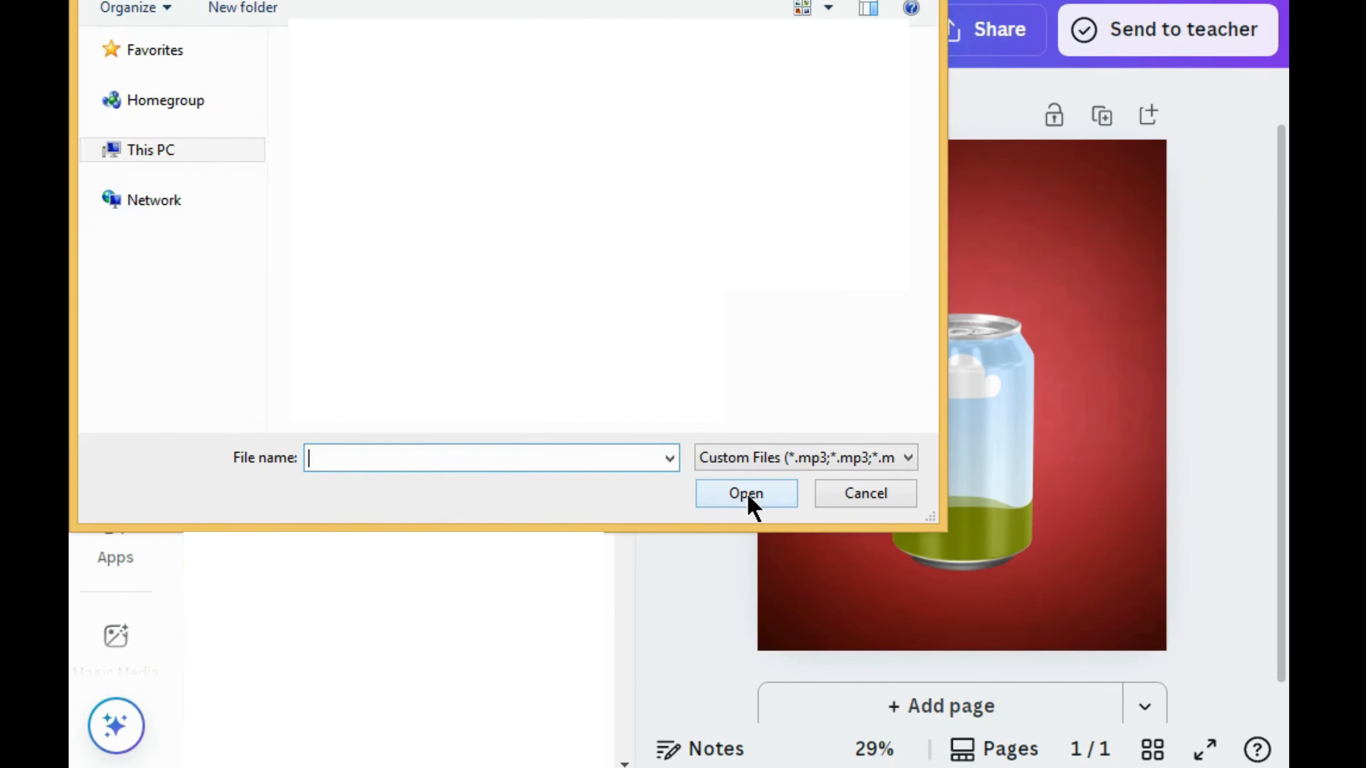
pyautogui.click(785, 368)
pyautogui.click(752, 500)
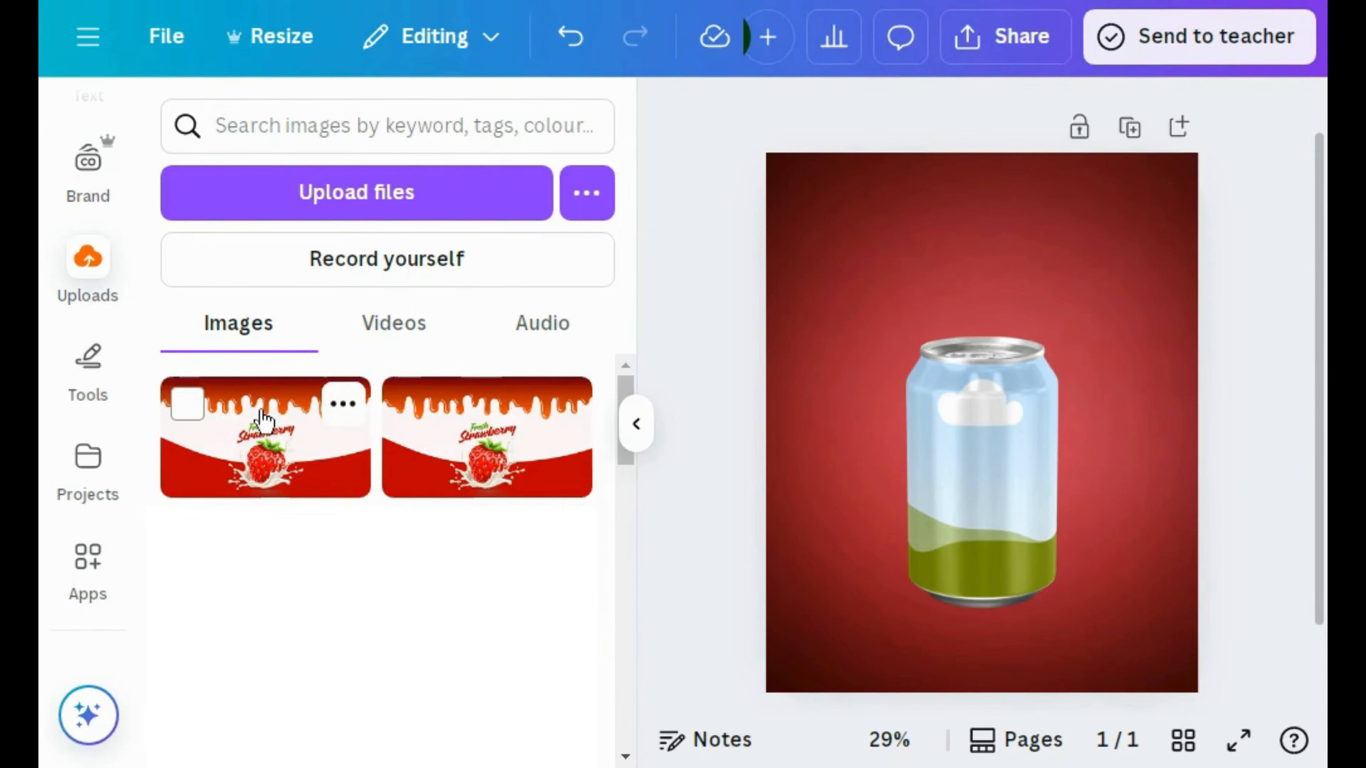
# Place the uploaded Fresh Strawberry label on the page and drop it onto the drink can mockup to fill it.
pyautogui.click(263, 420)
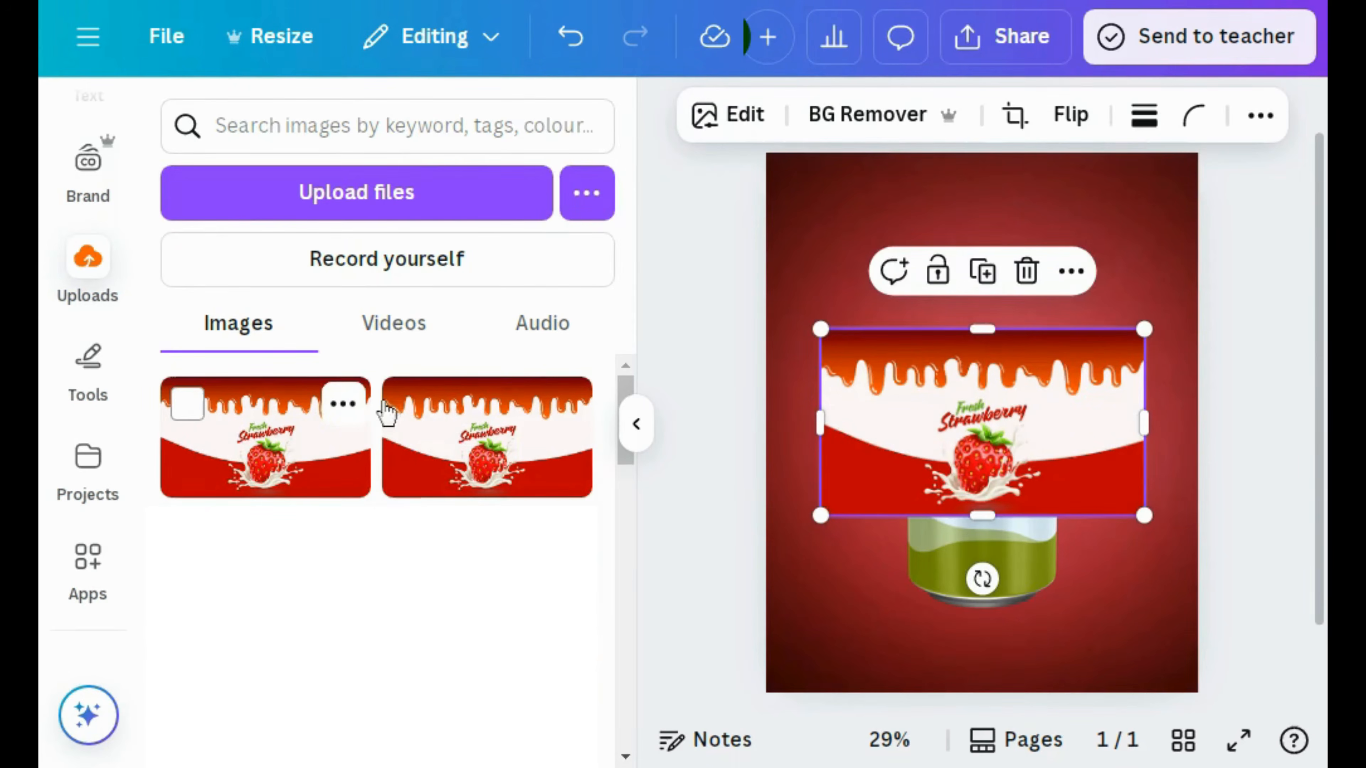
pyautogui.click(636, 428)
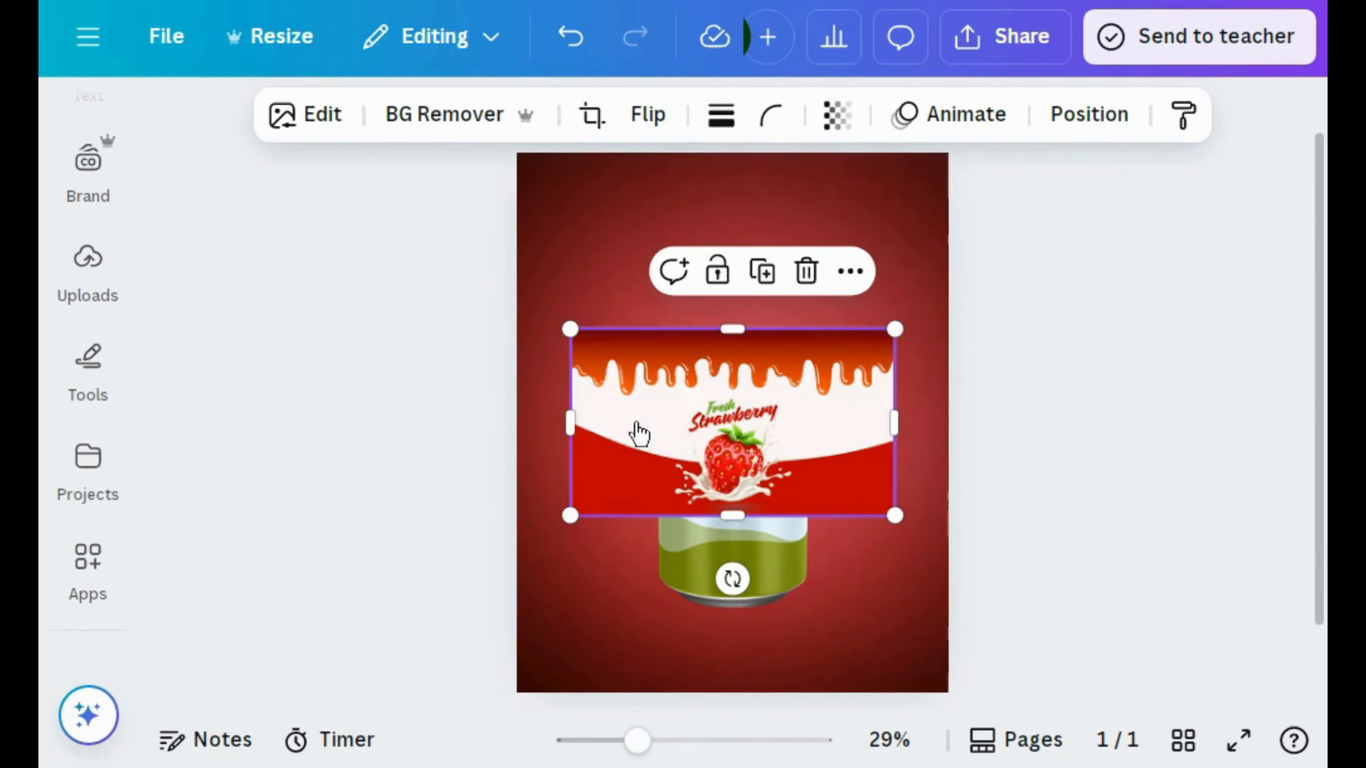
pyautogui.moveTo(665, 447); pyautogui.dragTo(673, 488)
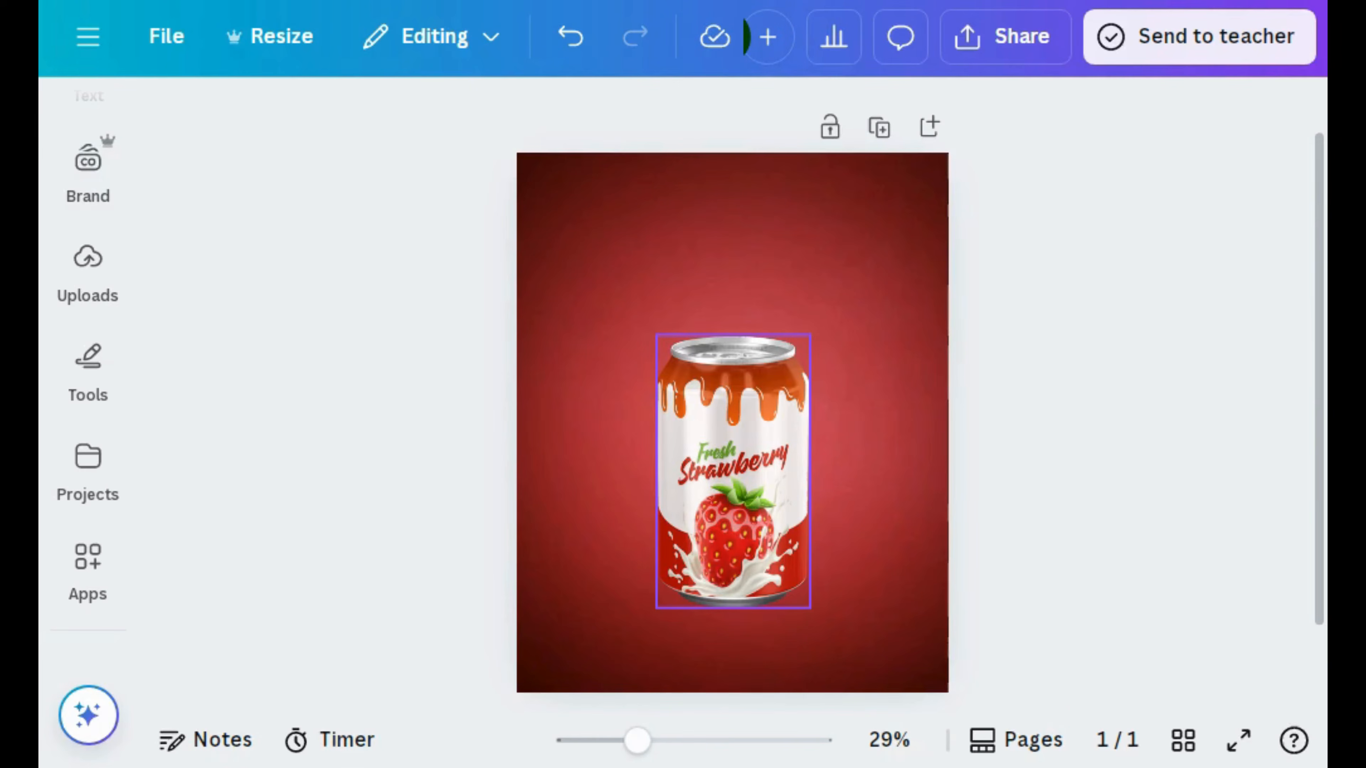
# Rotate the labelled can clockwise so that its lid leans towards the right edge of the page.
pyautogui.click(722, 520)
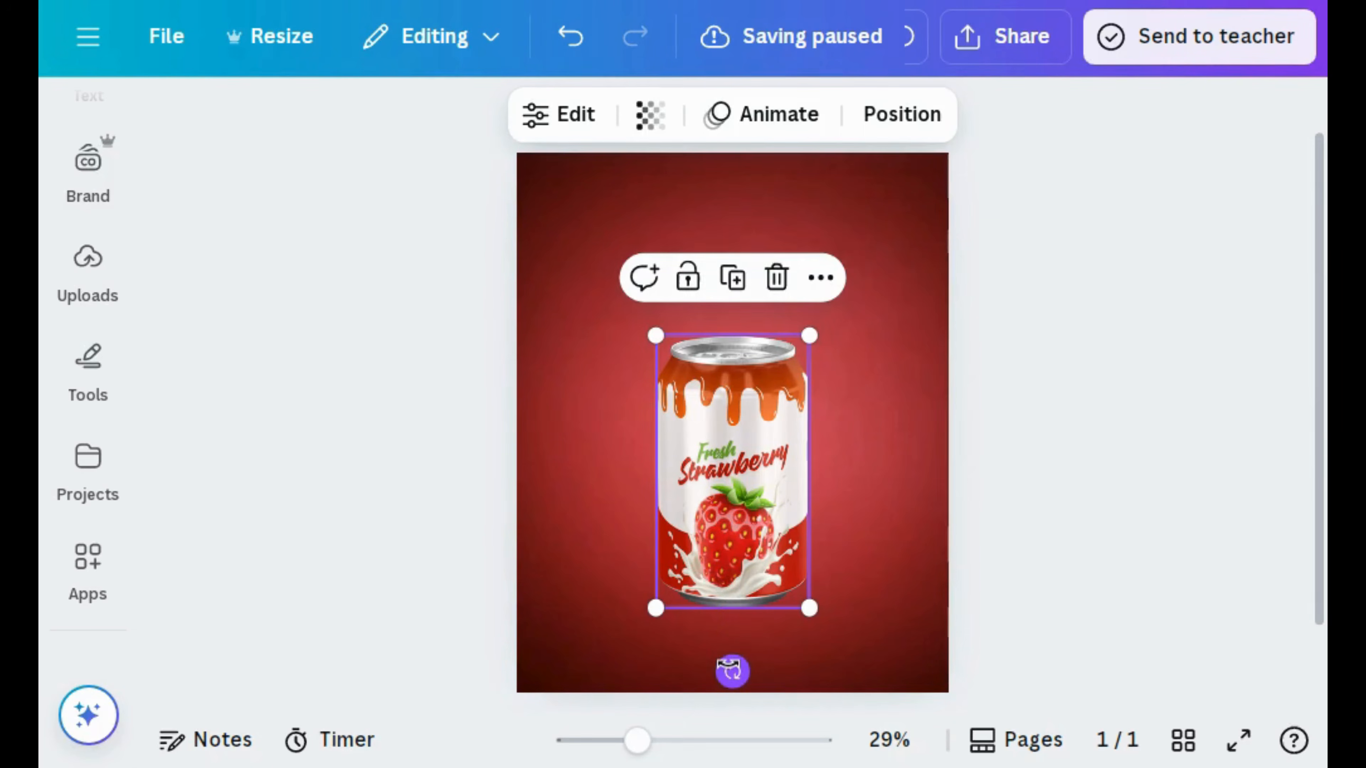
pyautogui.moveTo(731, 670); pyautogui.dragTo(664, 648)
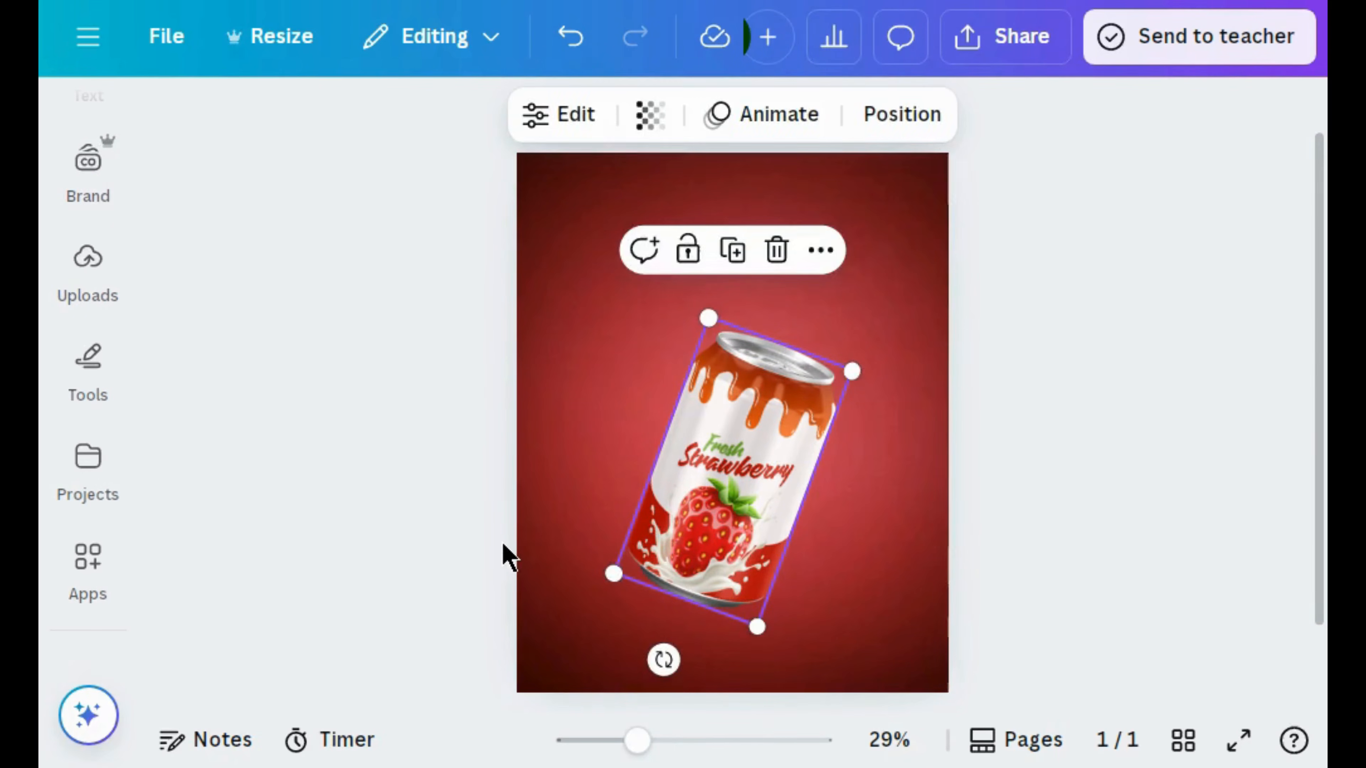
pyautogui.click(504, 554)
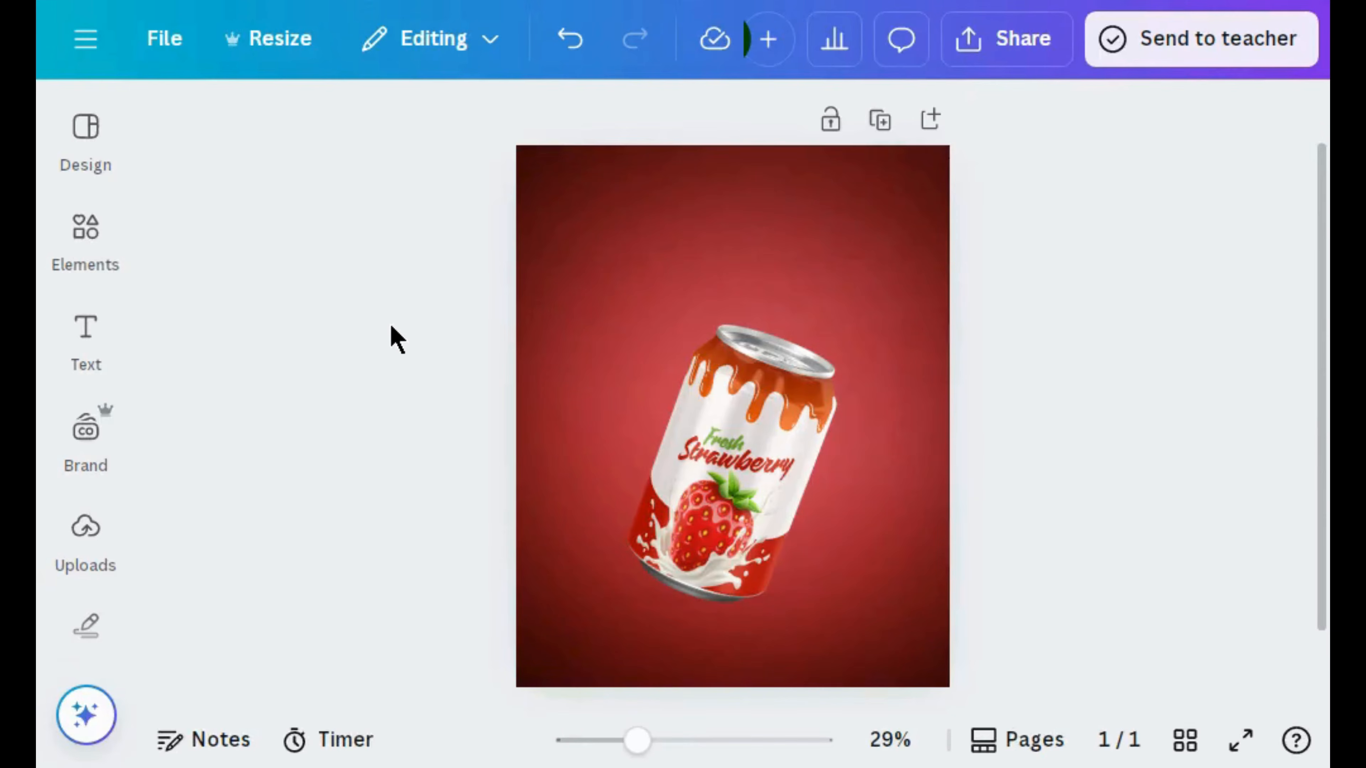
# Search the elements library for "strawberry with water splash".
pyautogui.click(90, 256)
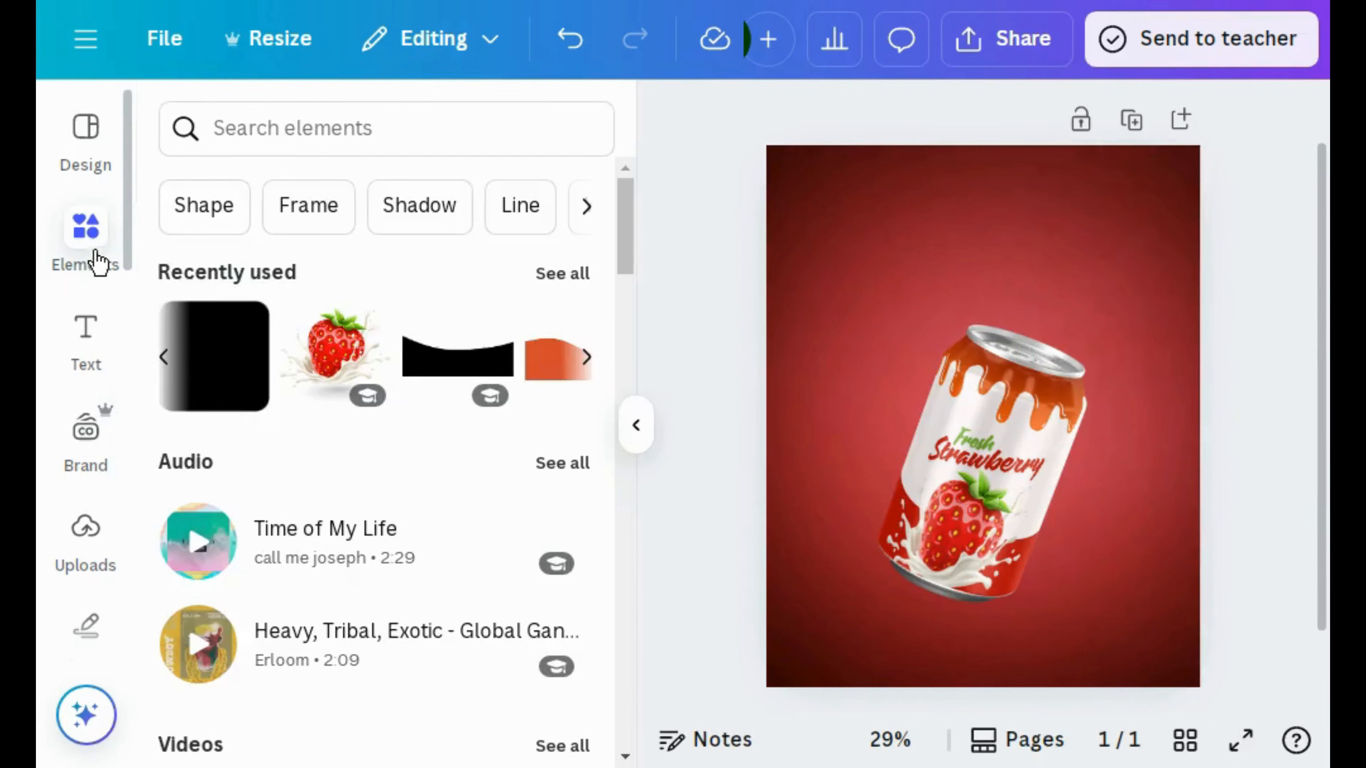
pyautogui.click(211, 130)
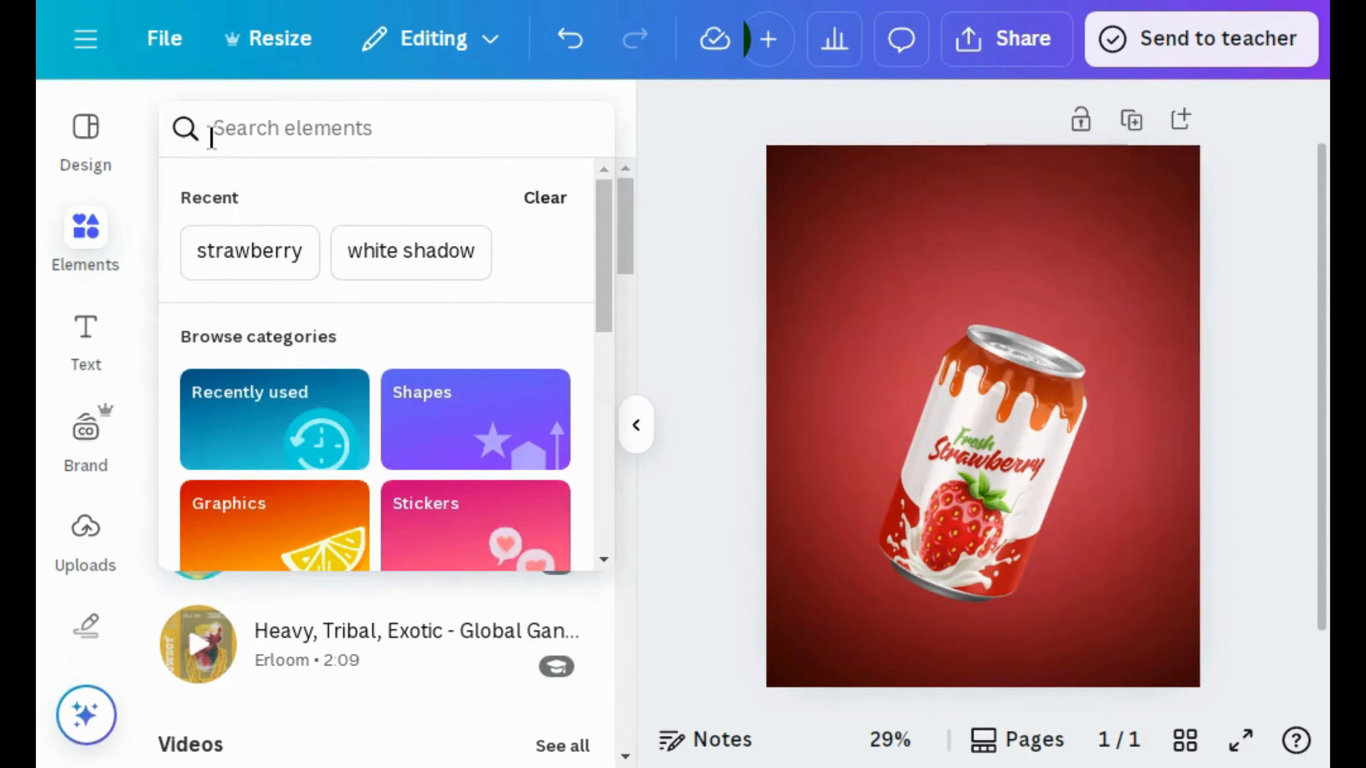
pyautogui.write('strawberry')
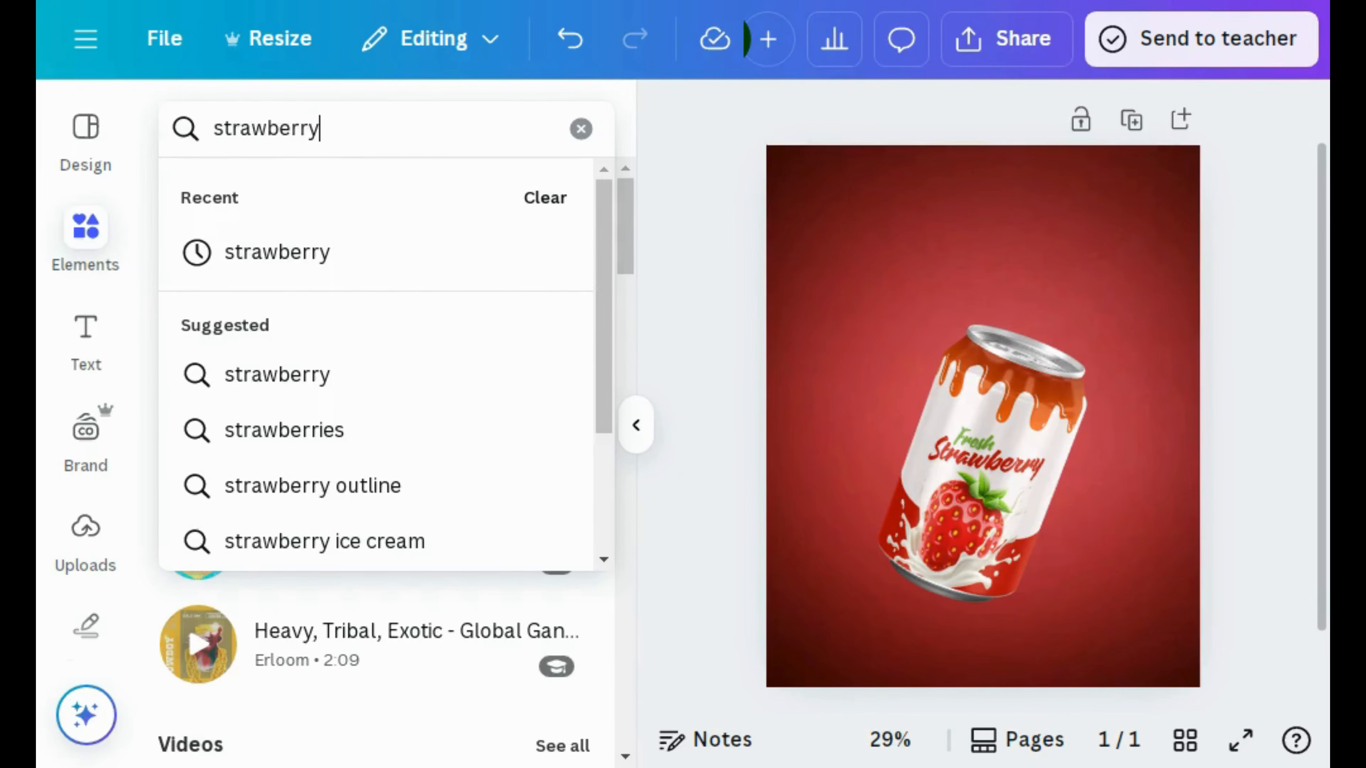
pyautogui.write(' wit')
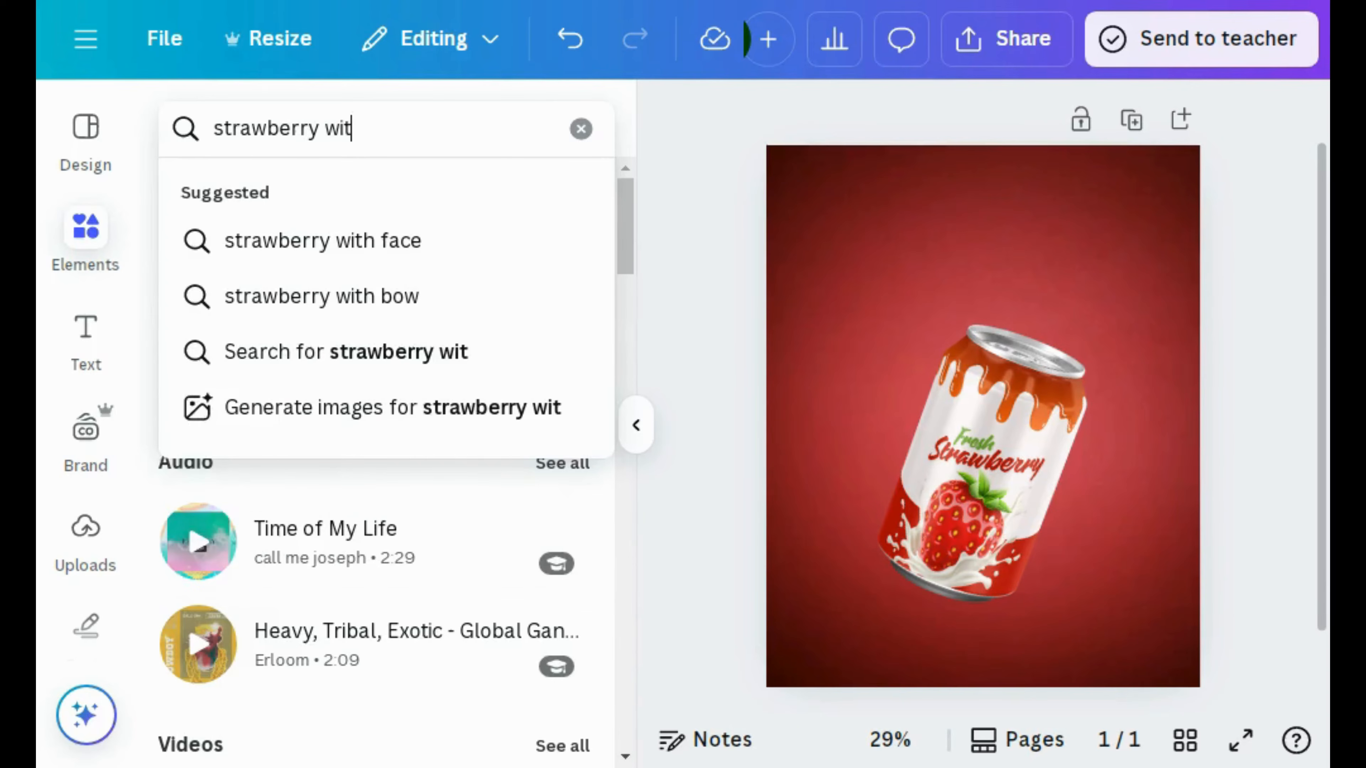
pyautogui.write('h wa')
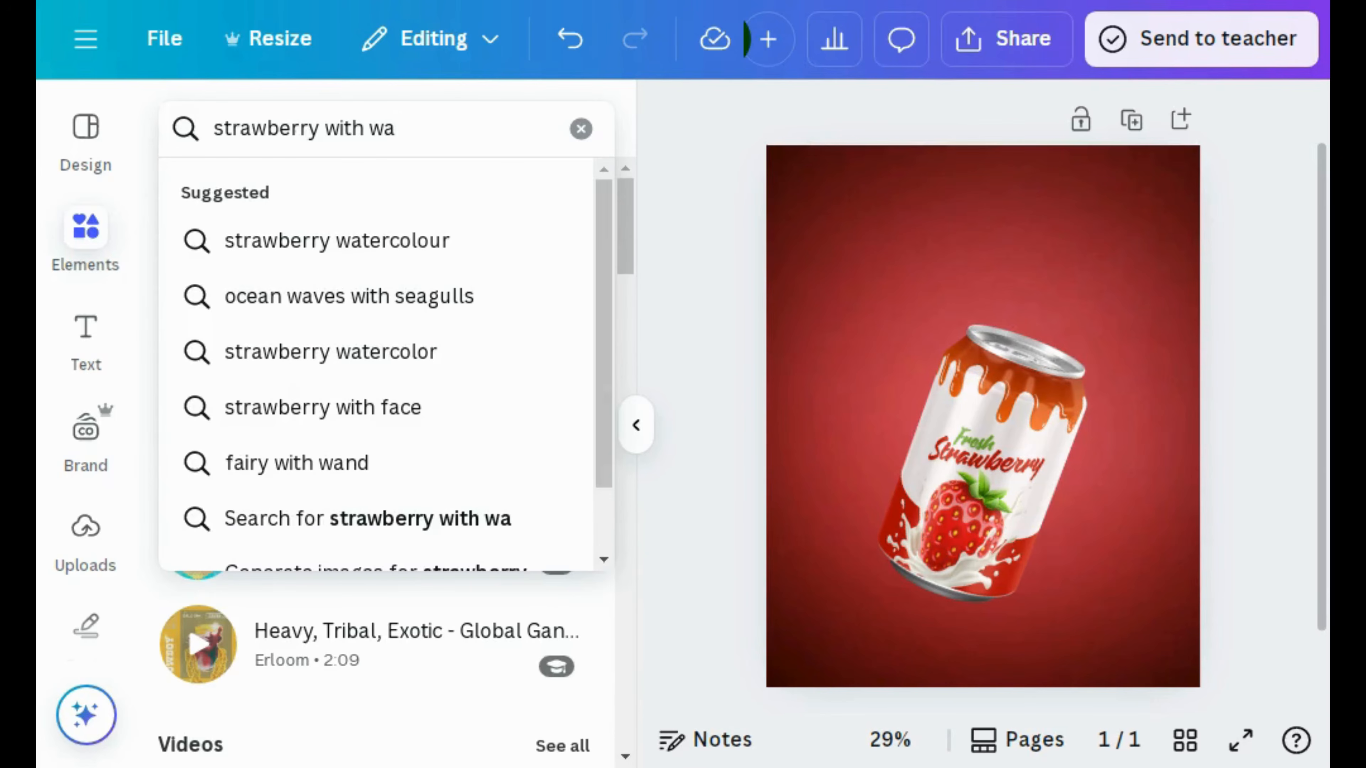
pyautogui.write('ter s')
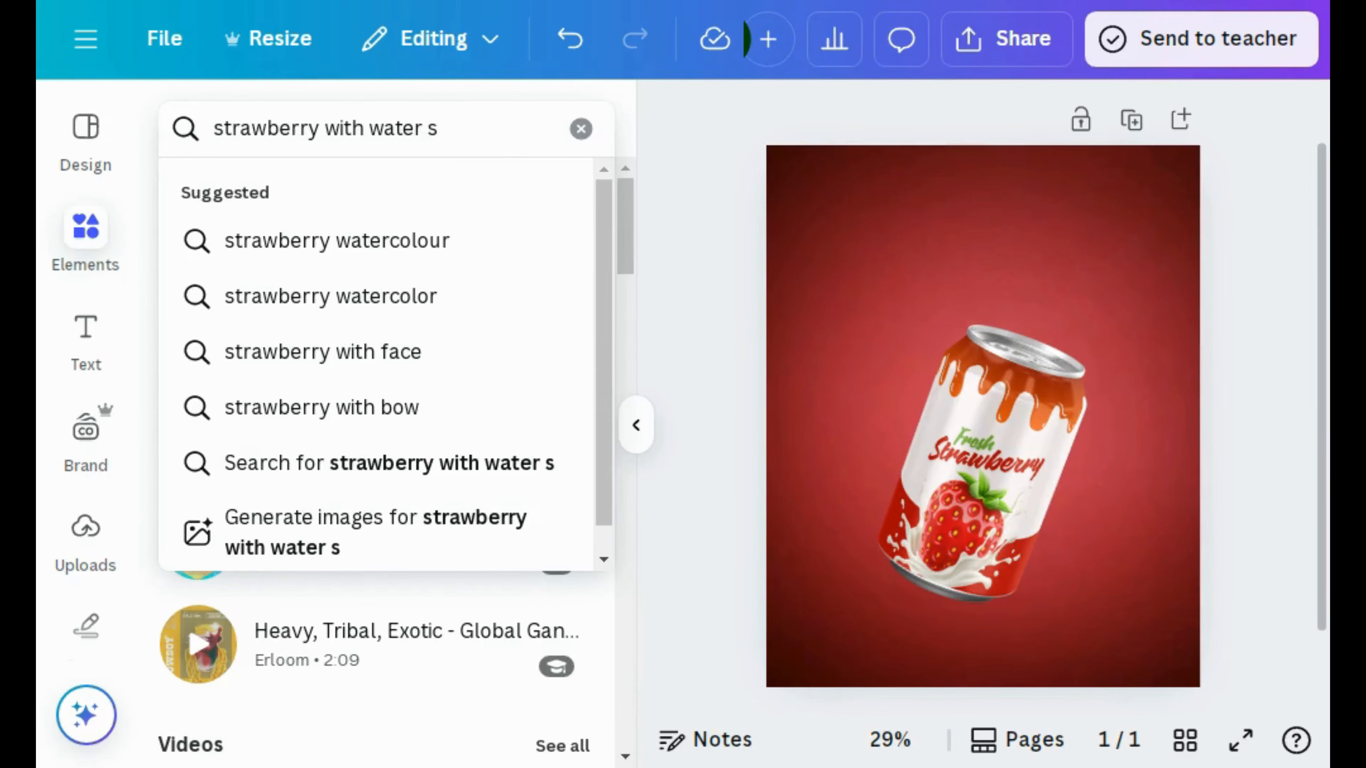
pyautogui.write('plash')
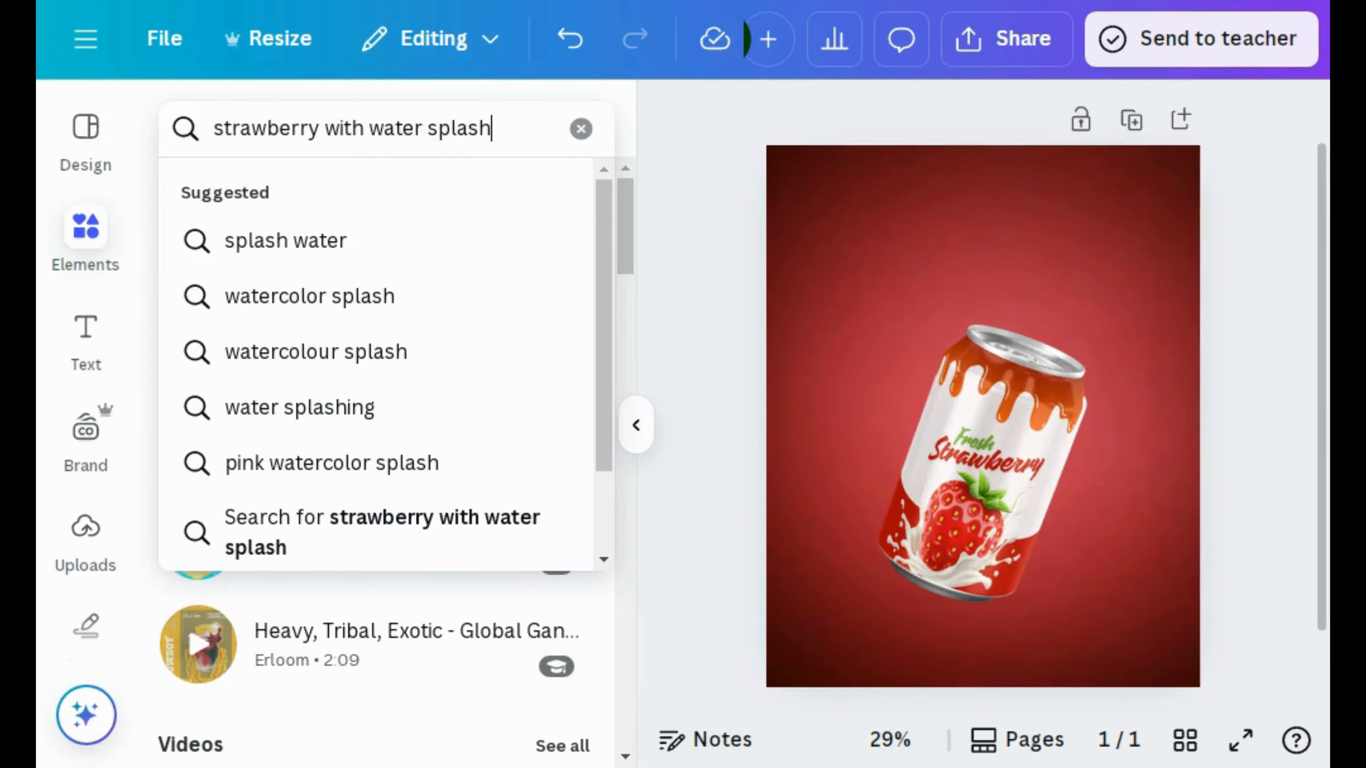
pyautogui.press('Return')
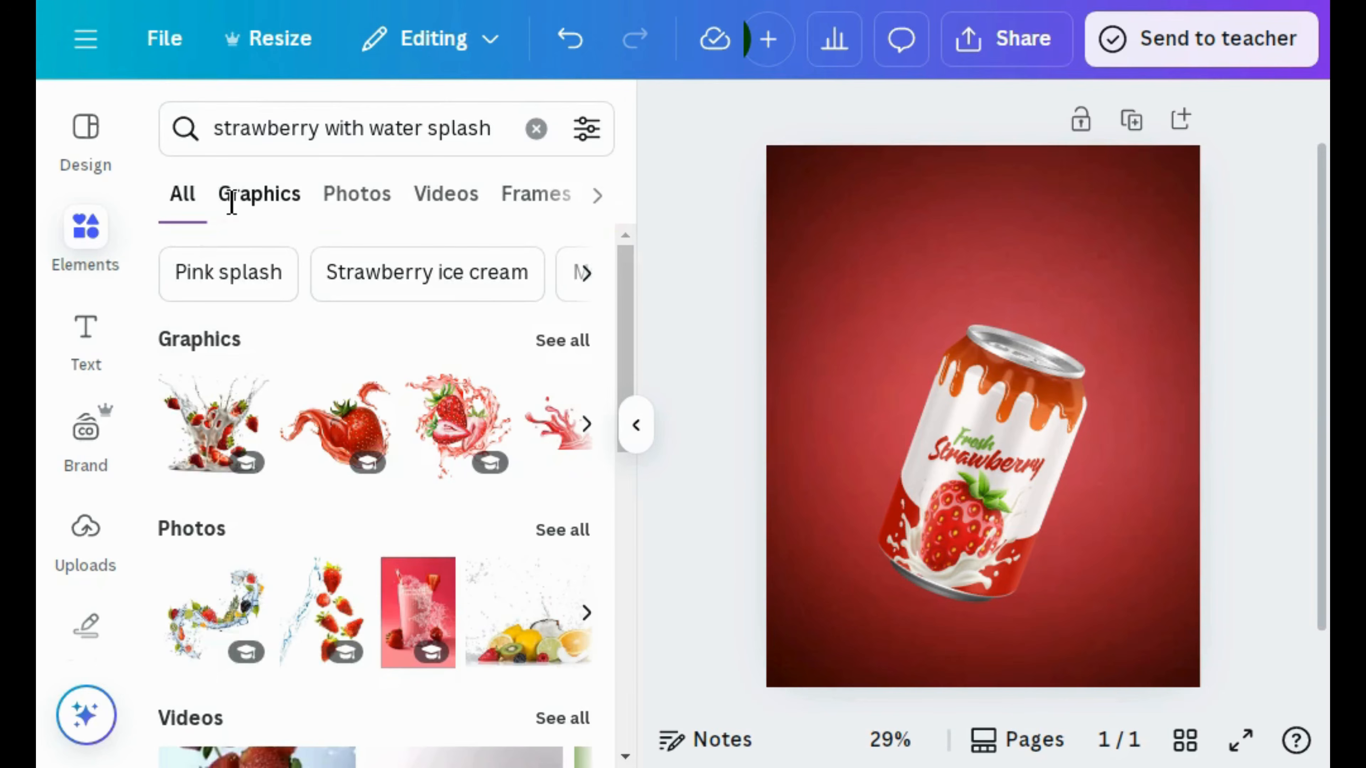
# Add the photo of three strawberries falling into a water splash and remove its background.
pyautogui.click(350, 192)
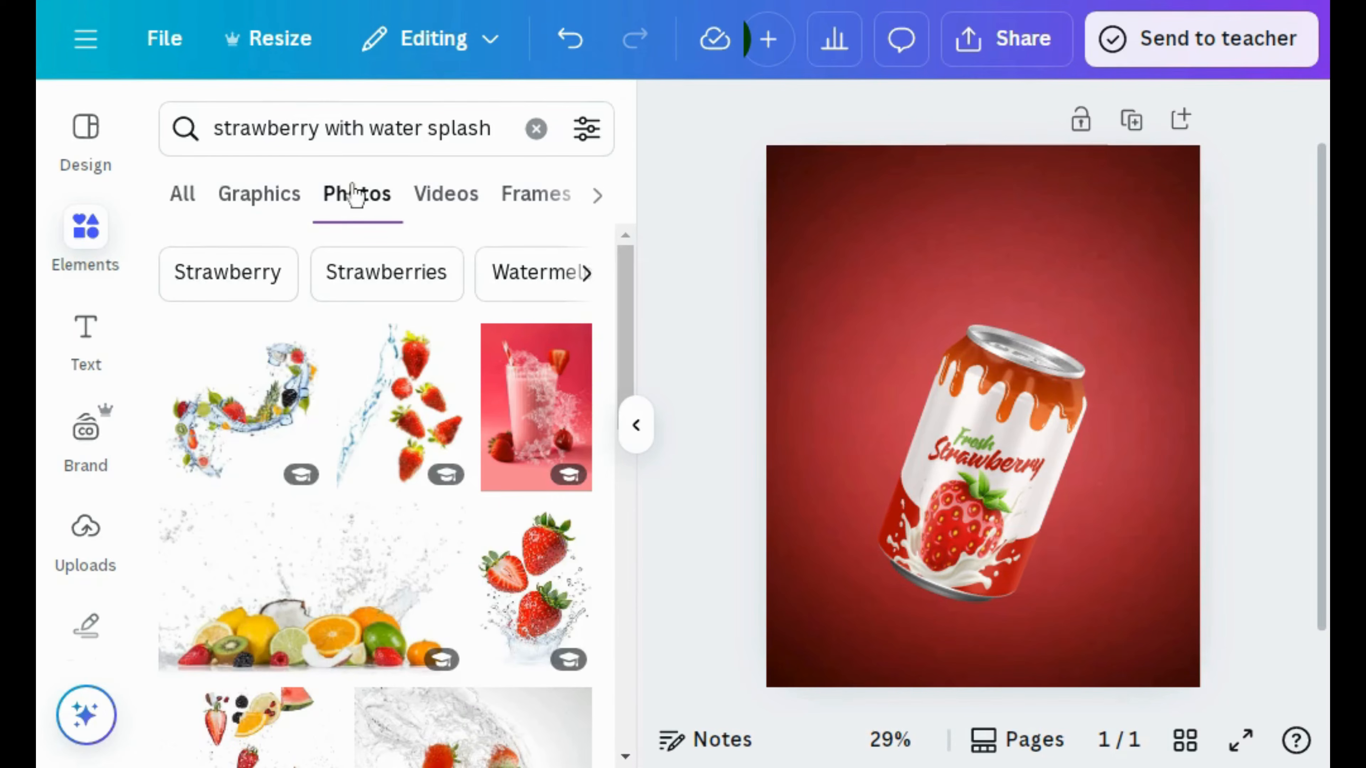
pyautogui.click(535, 621)
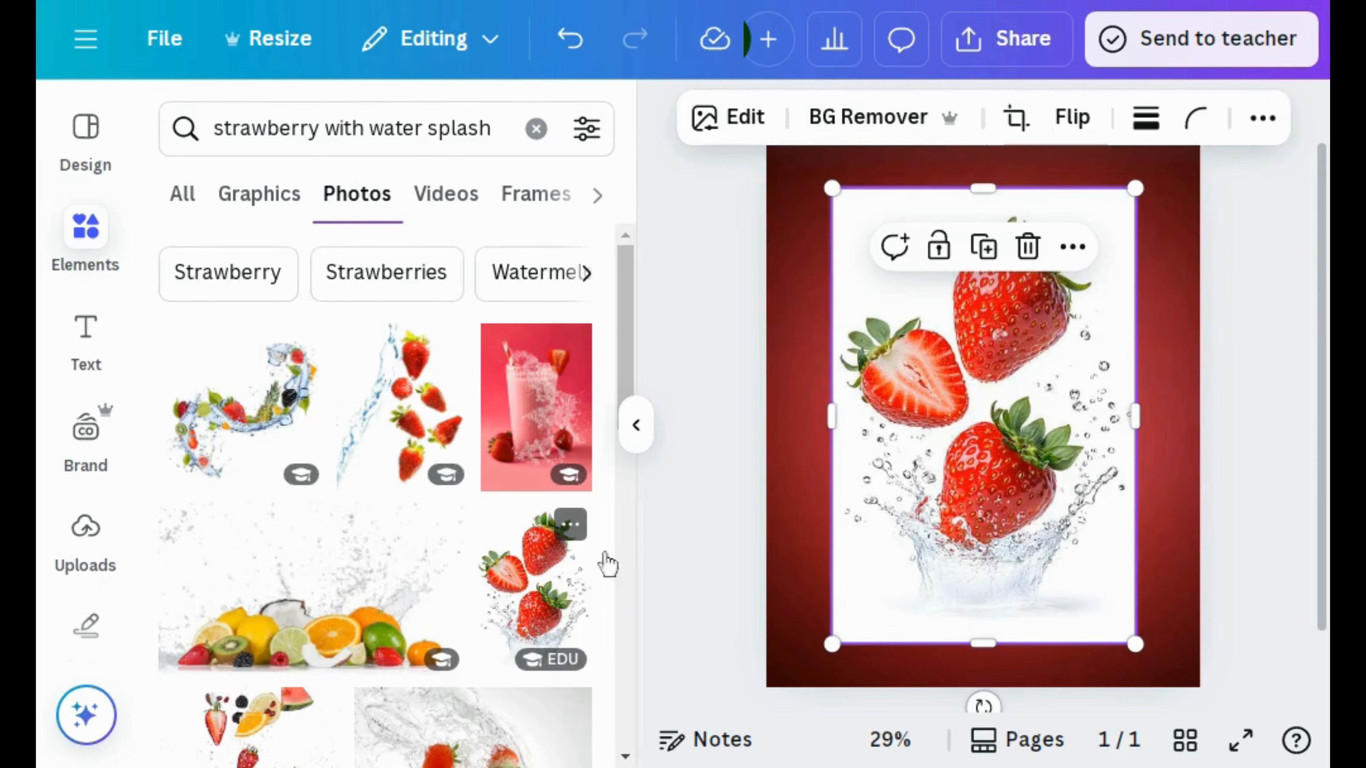
pyautogui.click(627, 445)
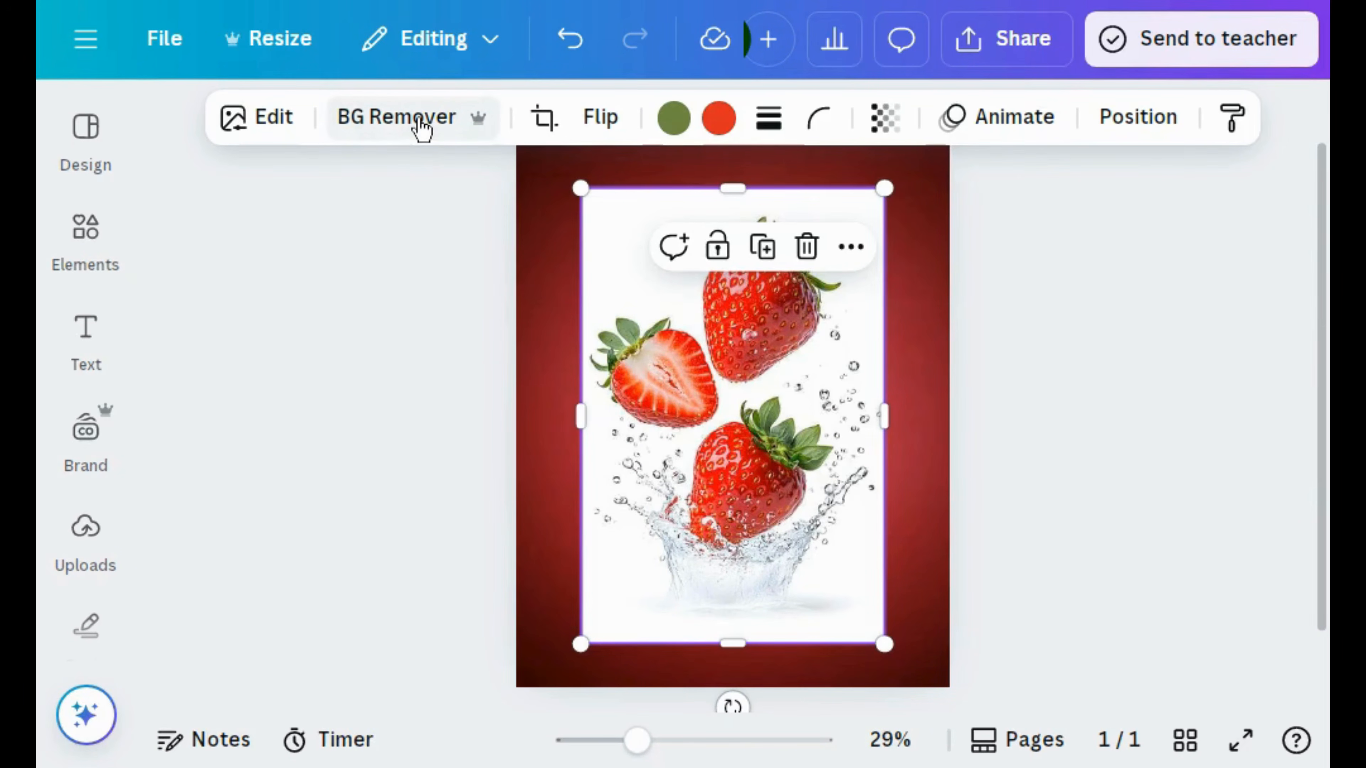
pyautogui.click(422, 126)
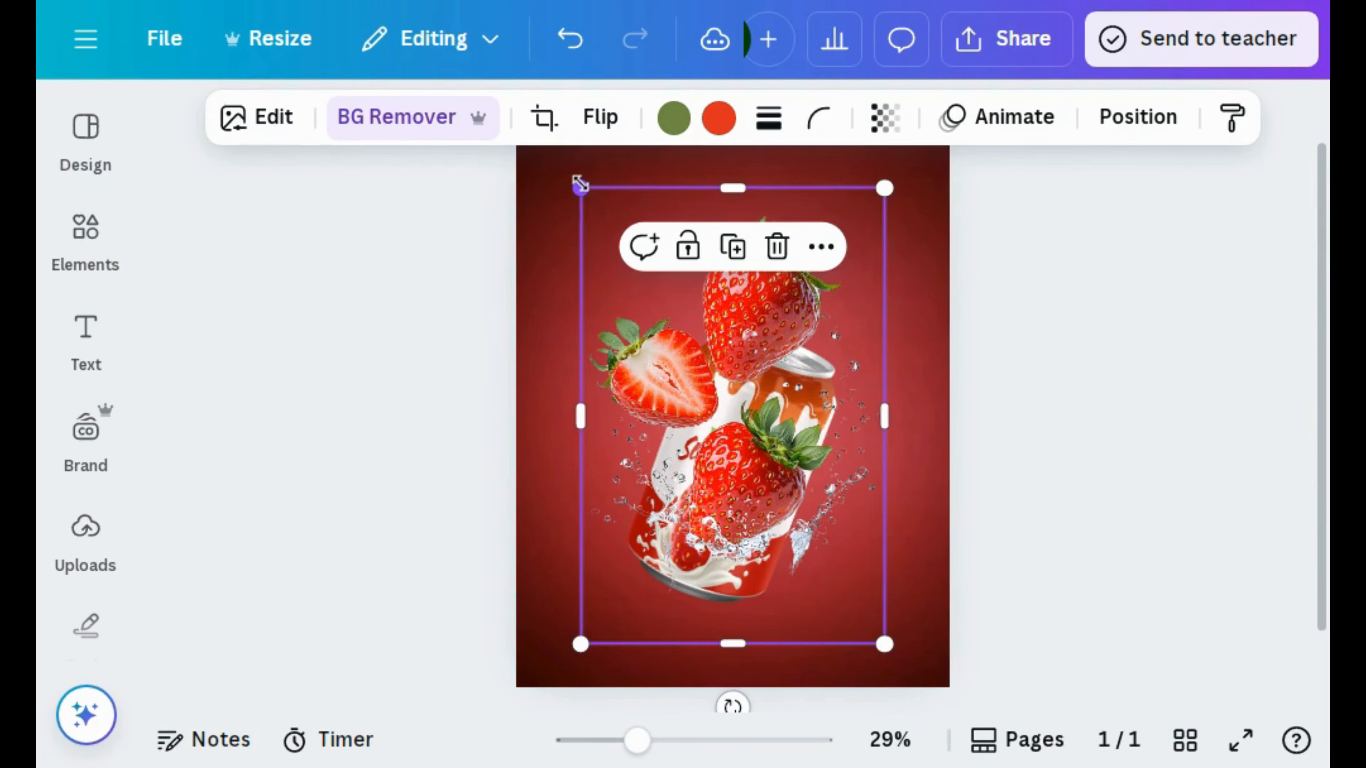
# Enlarge the strawberry splash cutout slightly and move its layer behind the can.
pyautogui.moveTo(576, 173); pyautogui.dragTo(574, 171)
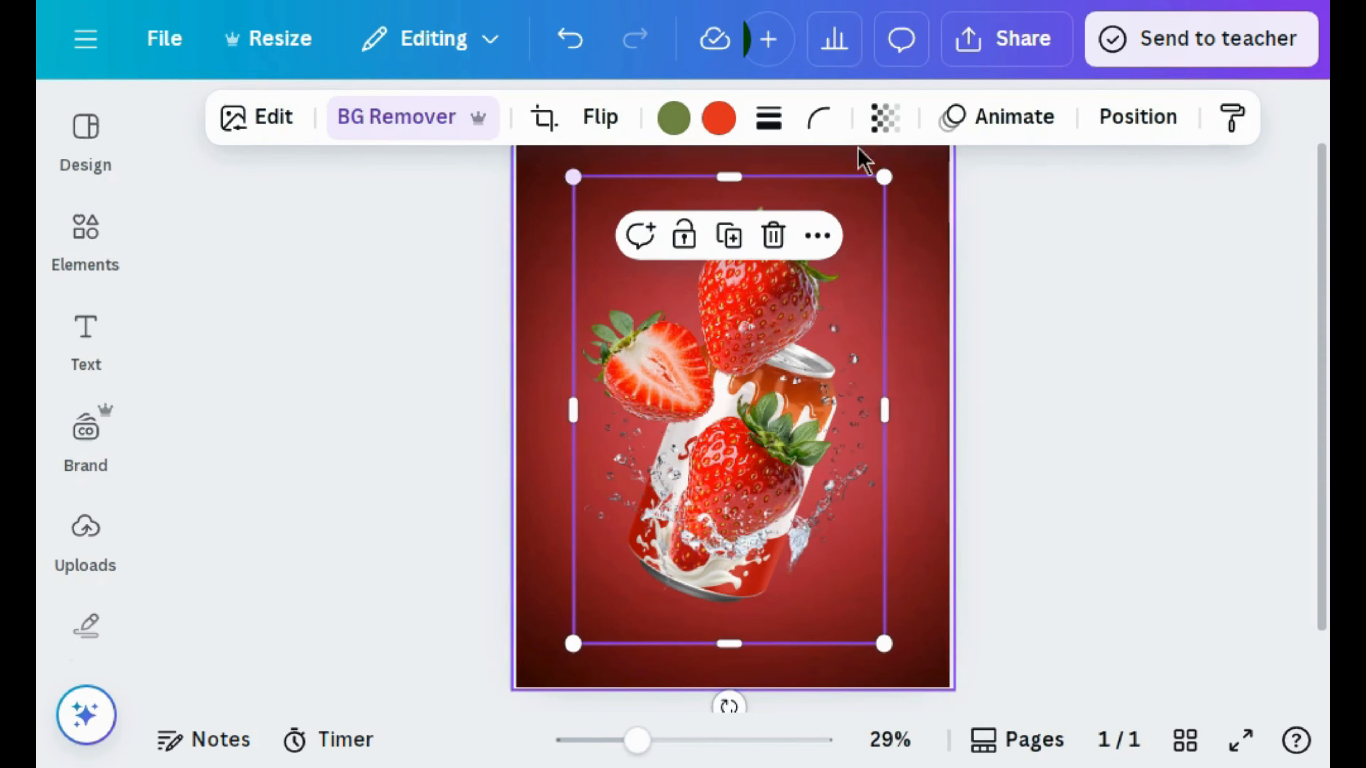
pyautogui.click(1102, 126)
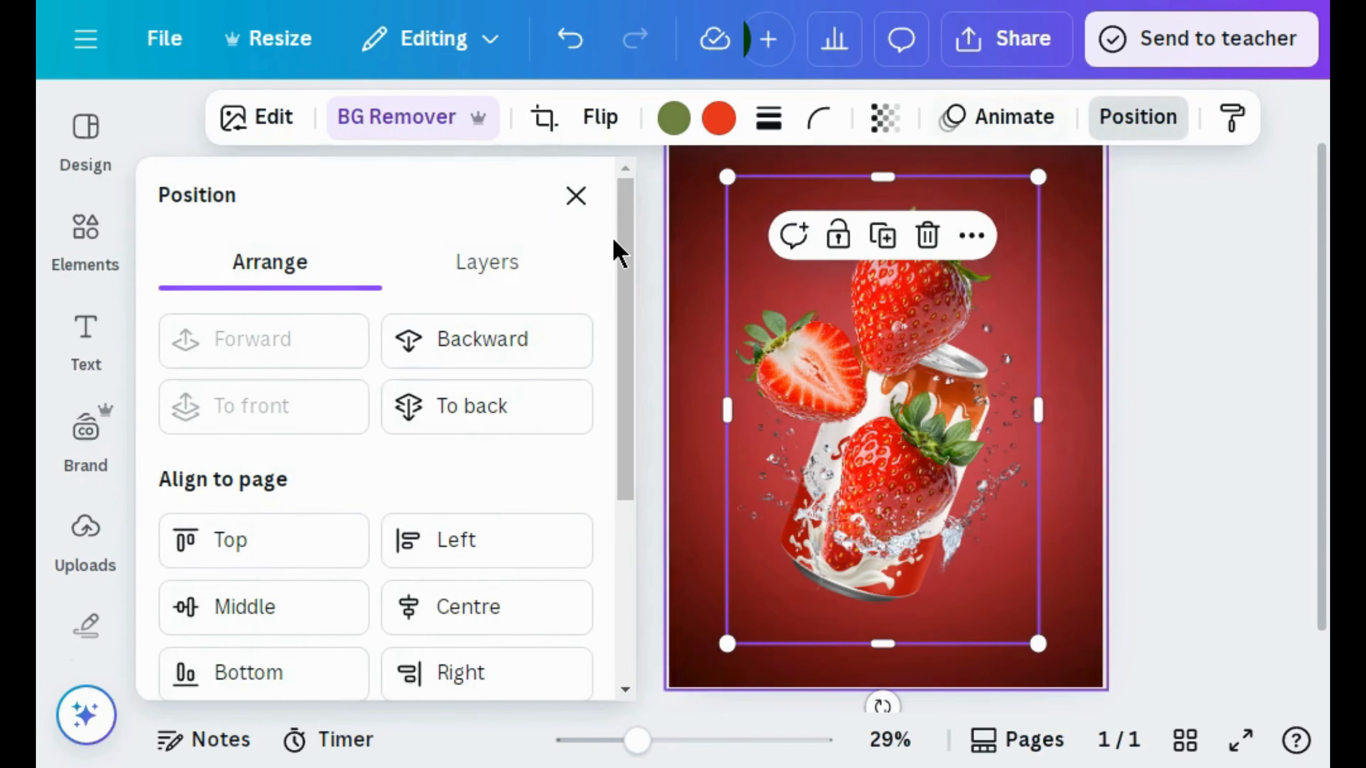
pyautogui.click(491, 285)
pyautogui.moveTo(427, 467)
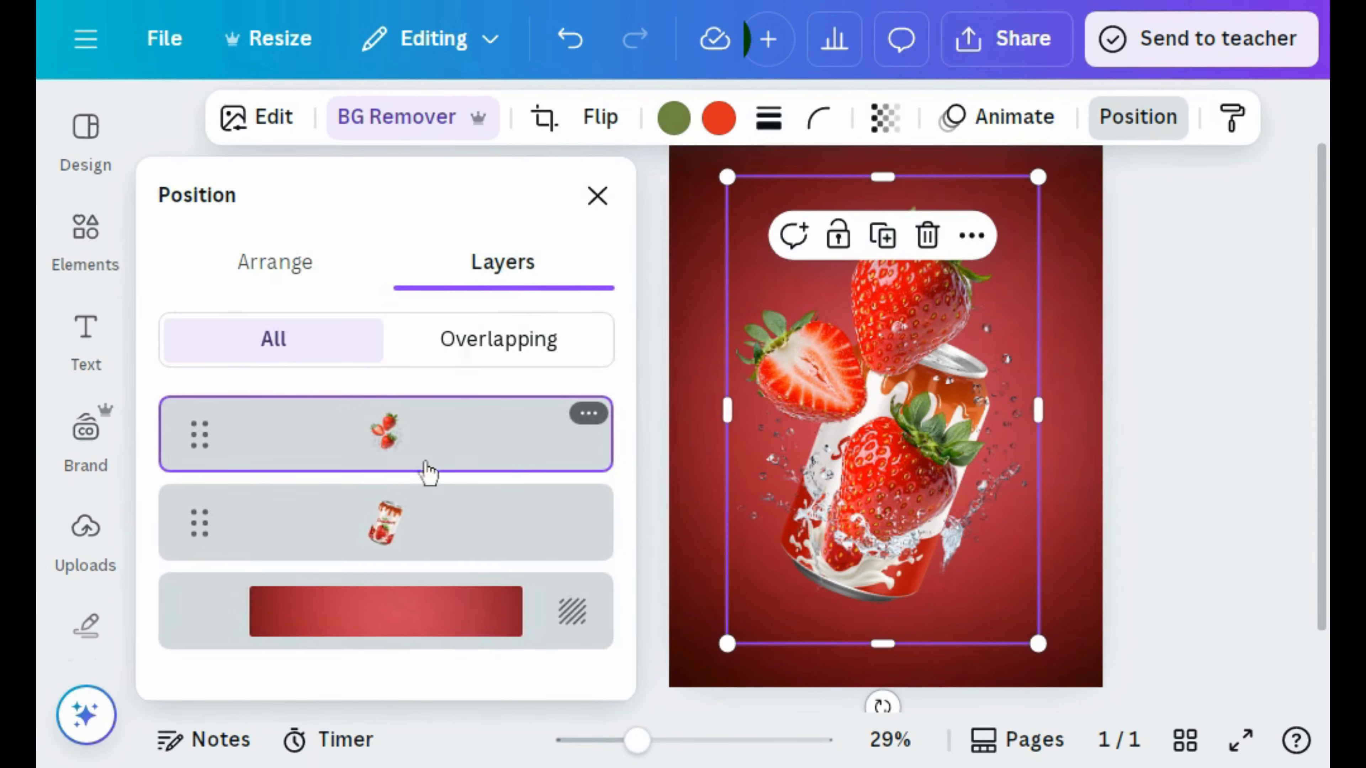
pyautogui.moveTo(427, 459); pyautogui.dragTo(420, 555)
pyautogui.click(596, 198)
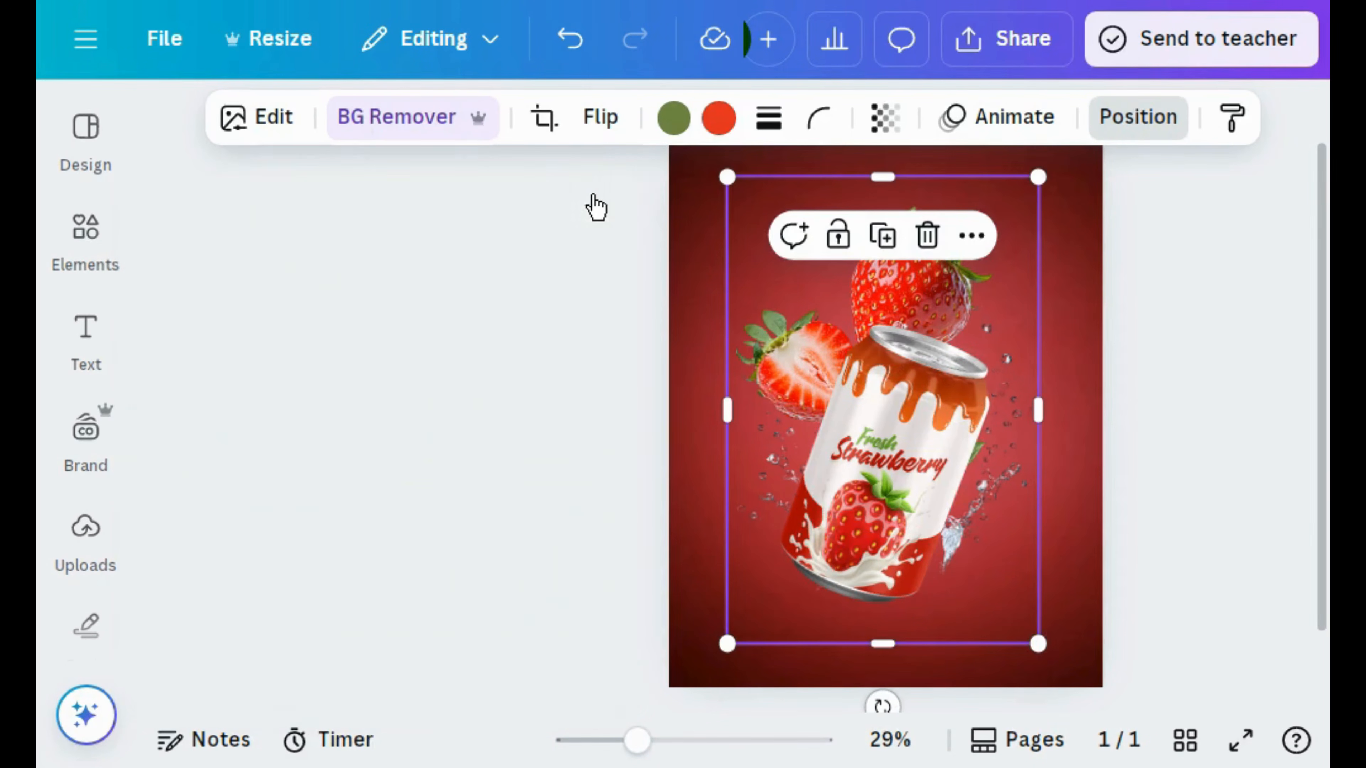
pyautogui.click(442, 322)
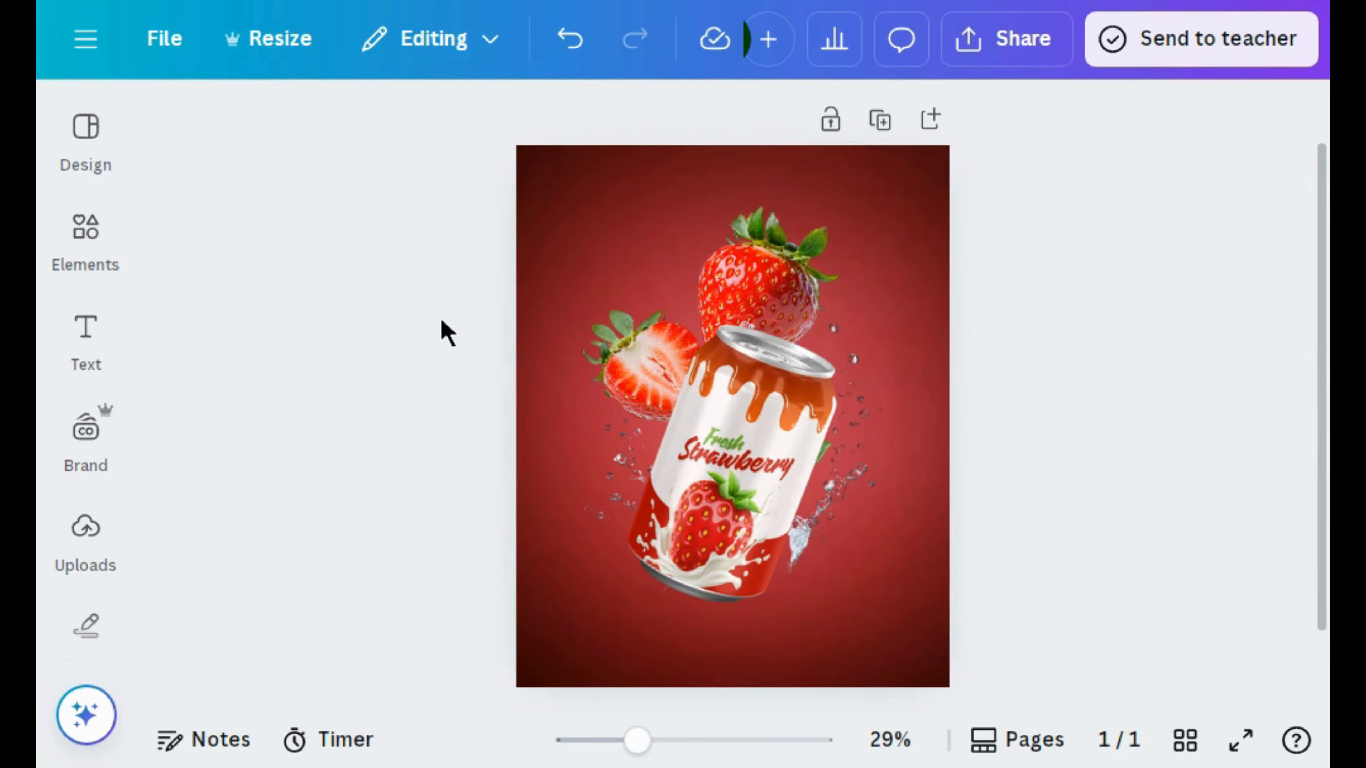
# Shift the strawberry splash slightly down and to the left behind the can.
pyautogui.click(610, 352)
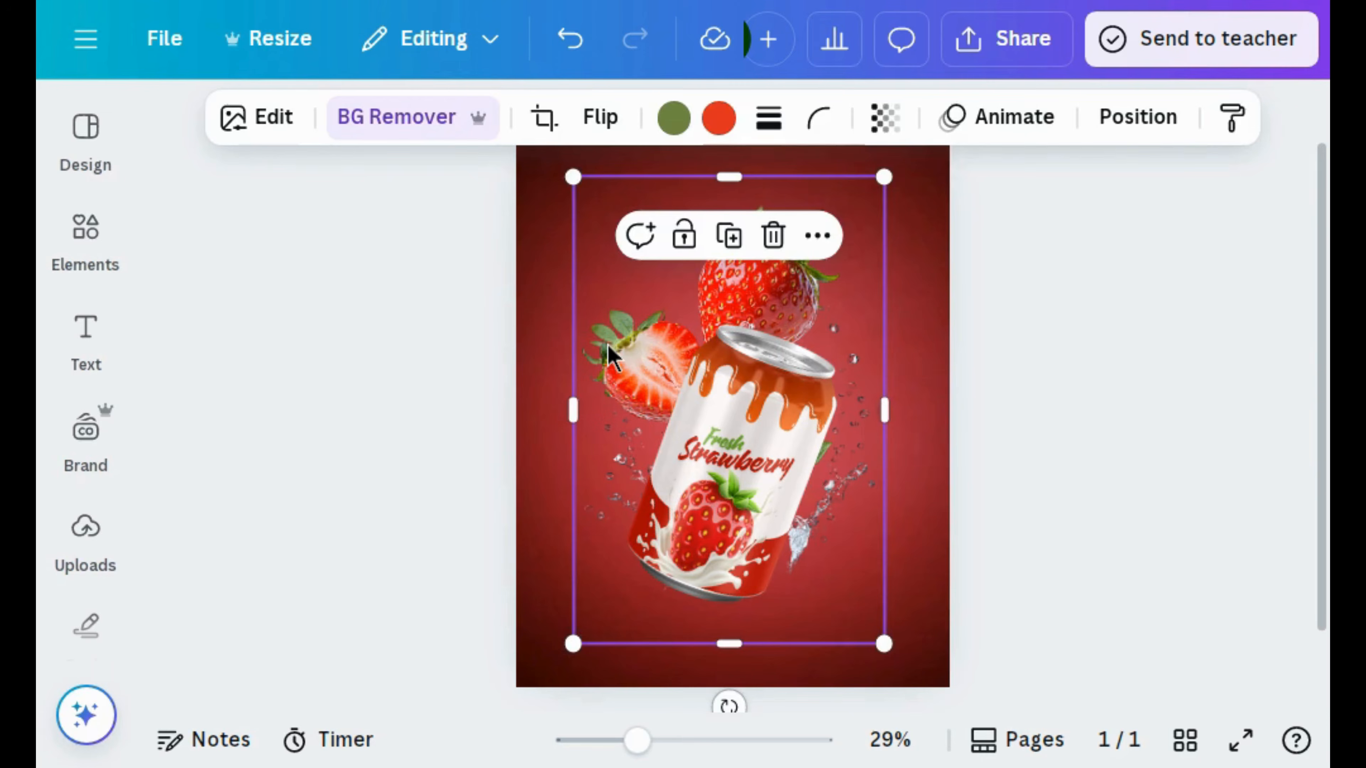
pyautogui.moveTo(607, 355); pyautogui.dragTo(599, 364)
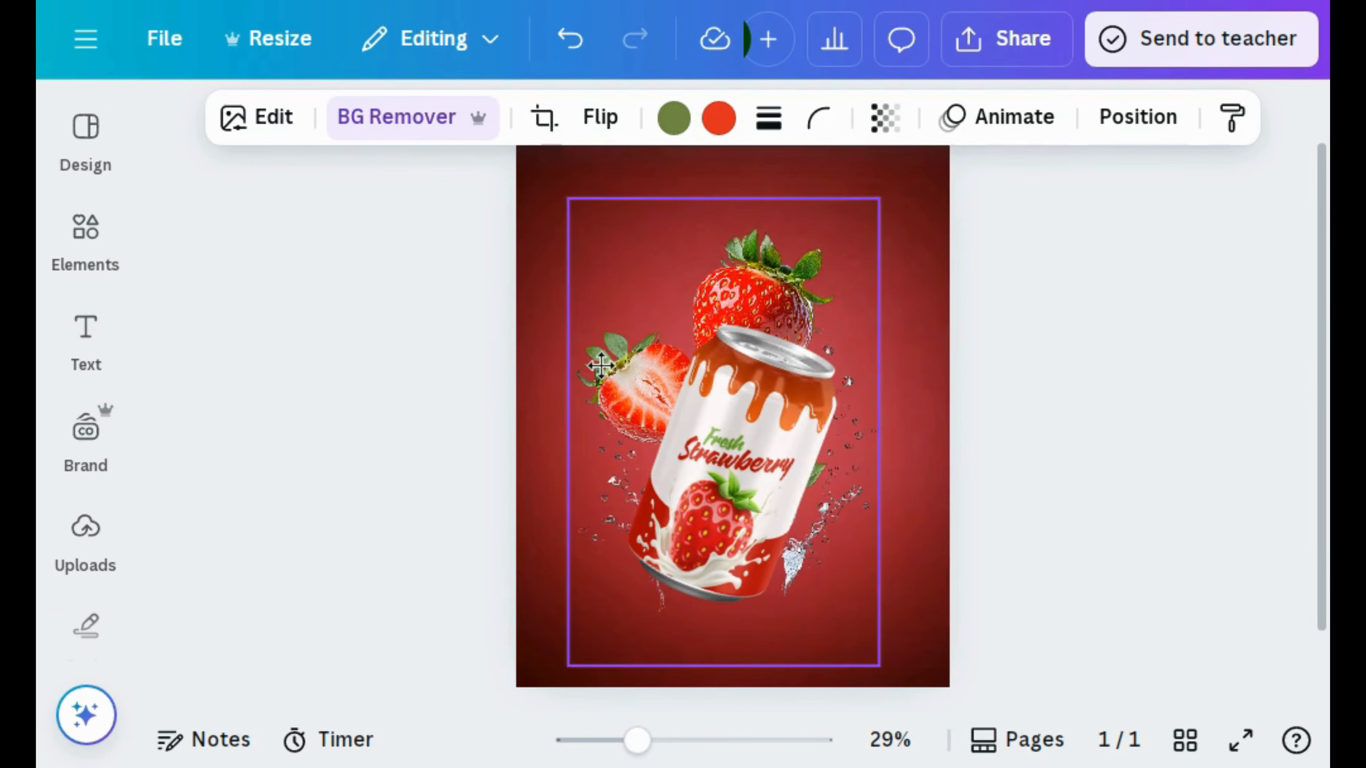
pyautogui.click(494, 378)
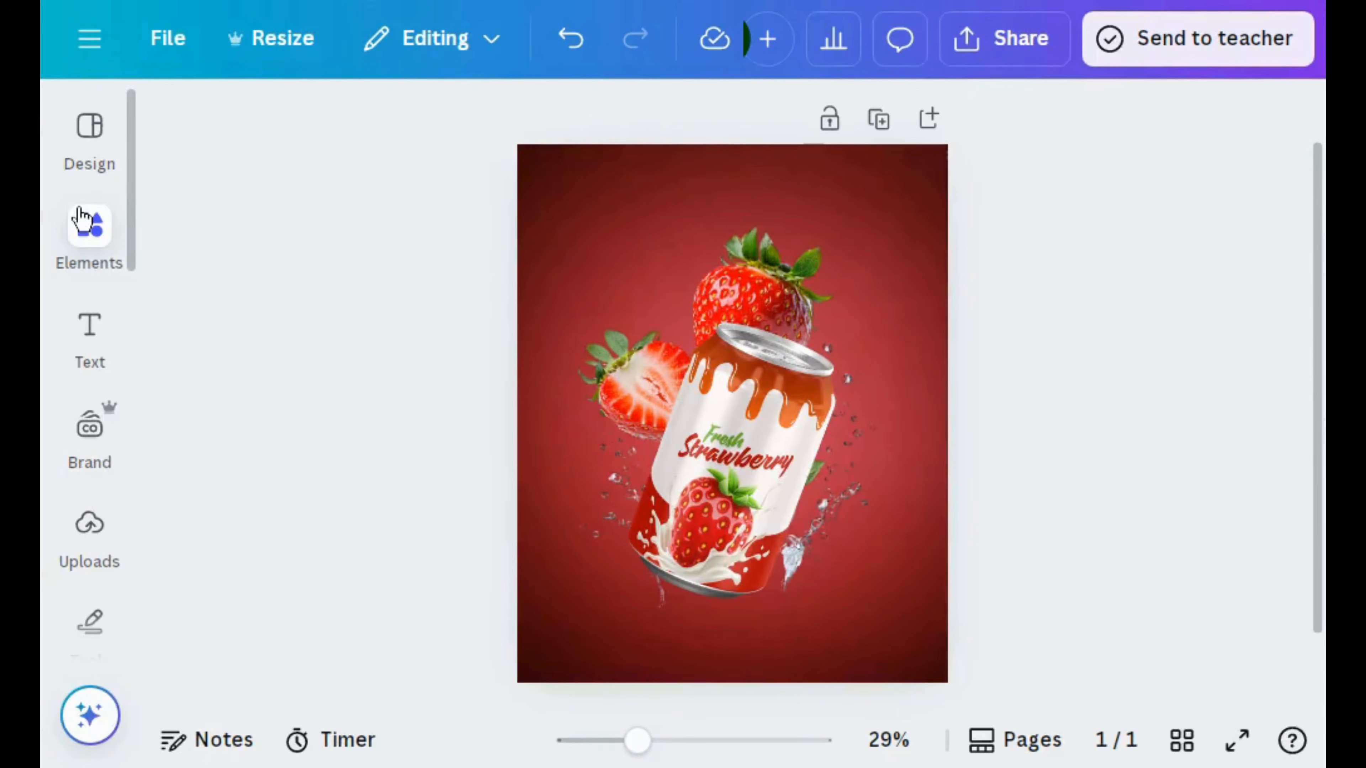
# Search the elements library for "white shadow" and show only graphics.
pyautogui.click(88, 225)
pyautogui.click(229, 125)
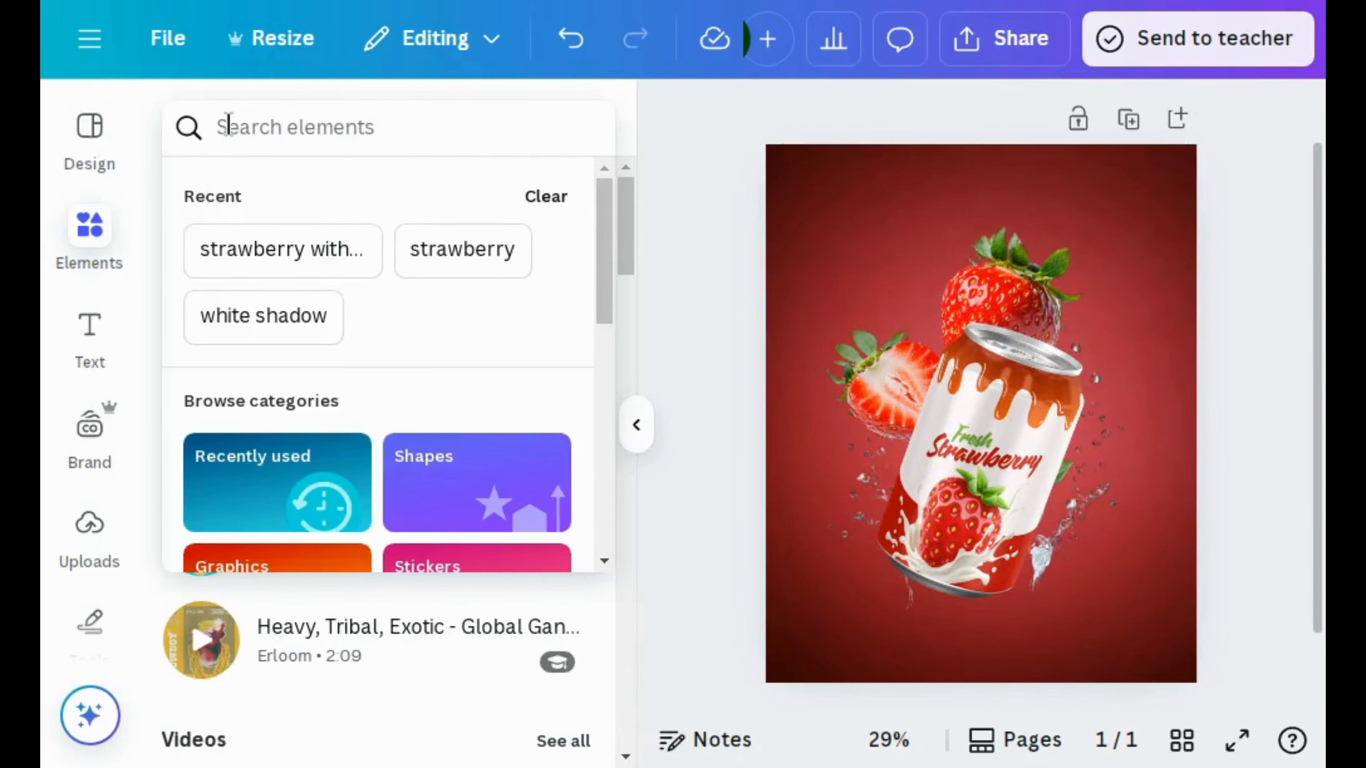
pyautogui.write('white sha')
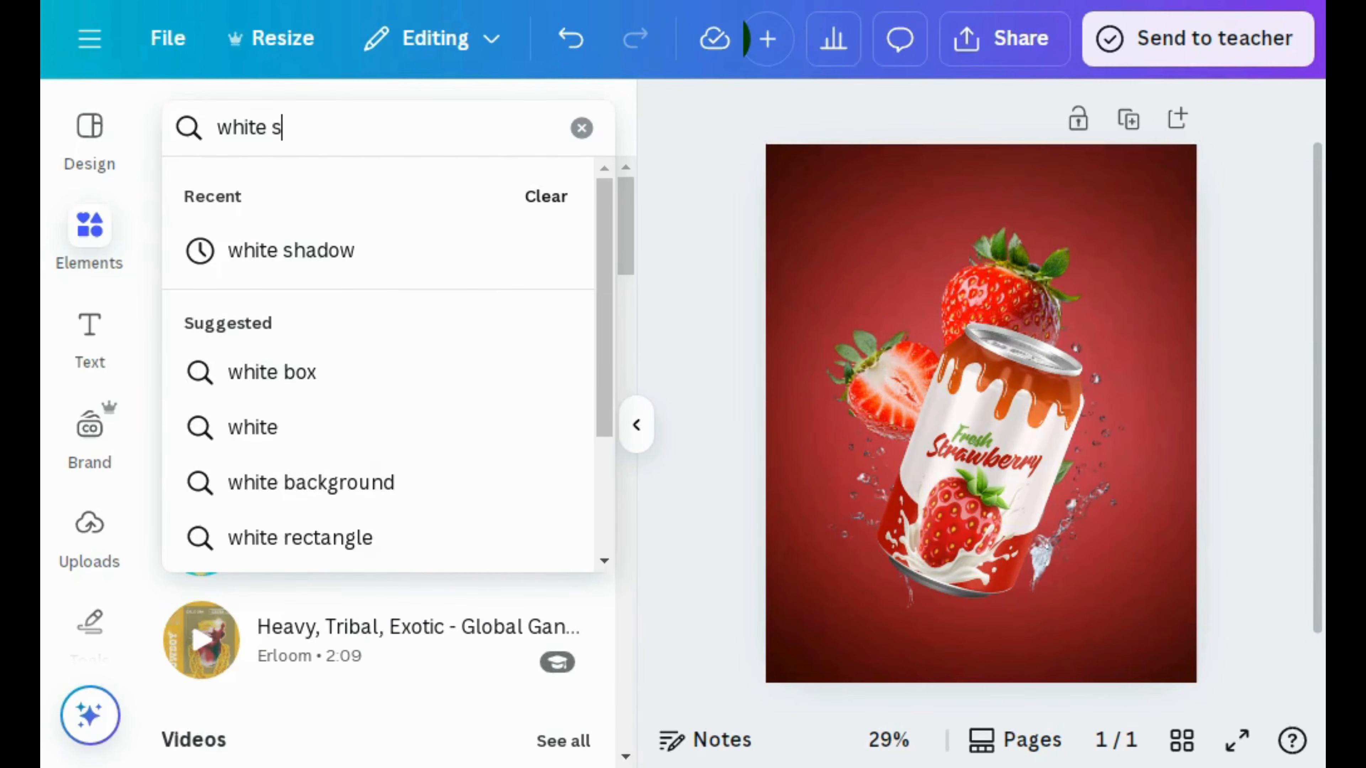
pyautogui.click(264, 264)
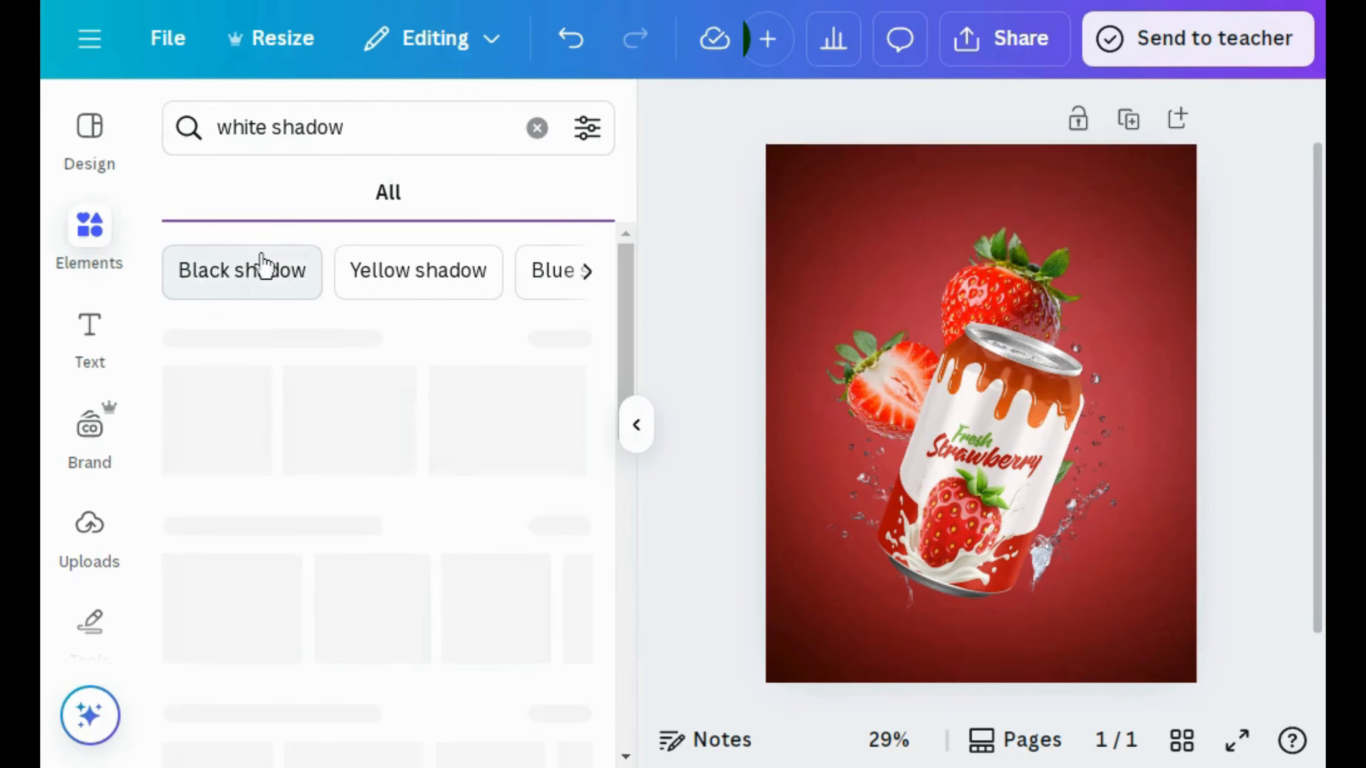
pyautogui.click(262, 207)
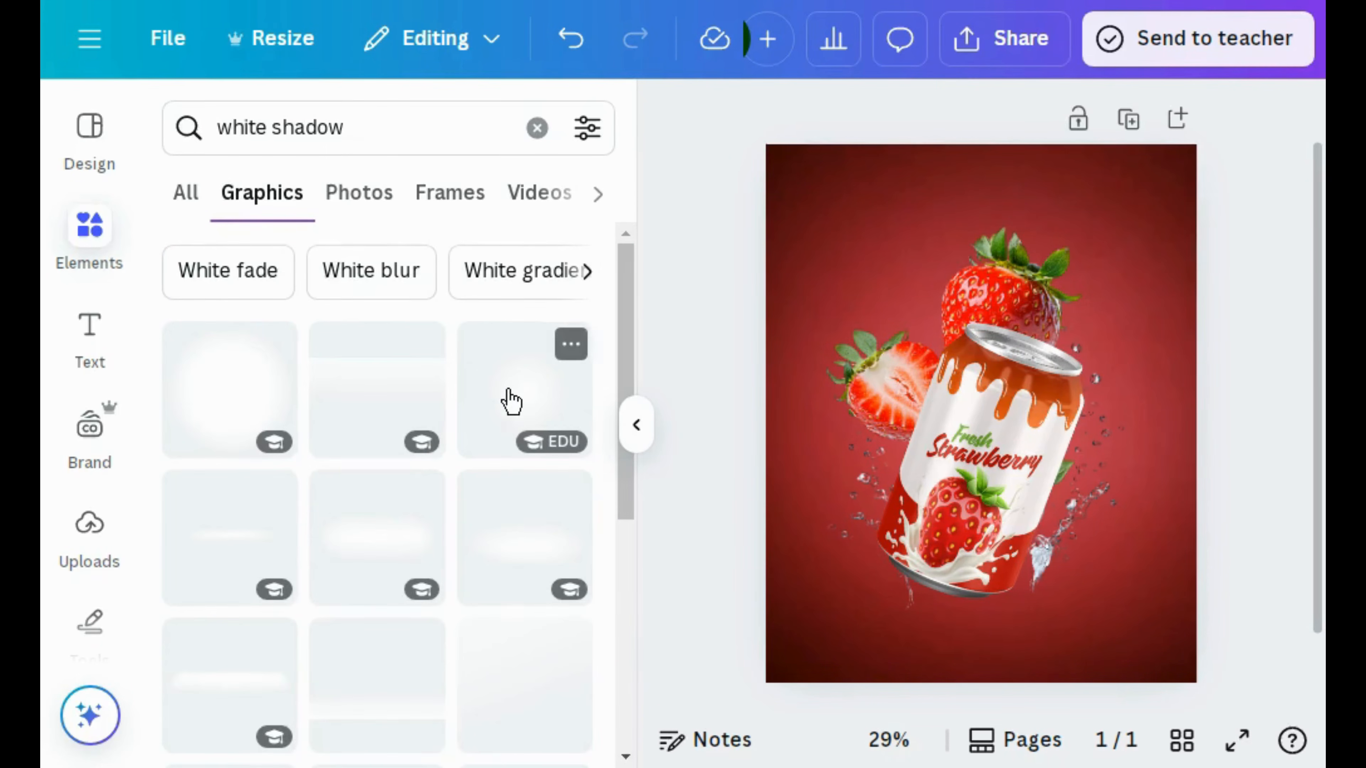
# Add the soft round white glow with the small bright centre, enlarge it beyond the page width and centre it over the can.
pyautogui.click(507, 396)
pyautogui.click(636, 427)
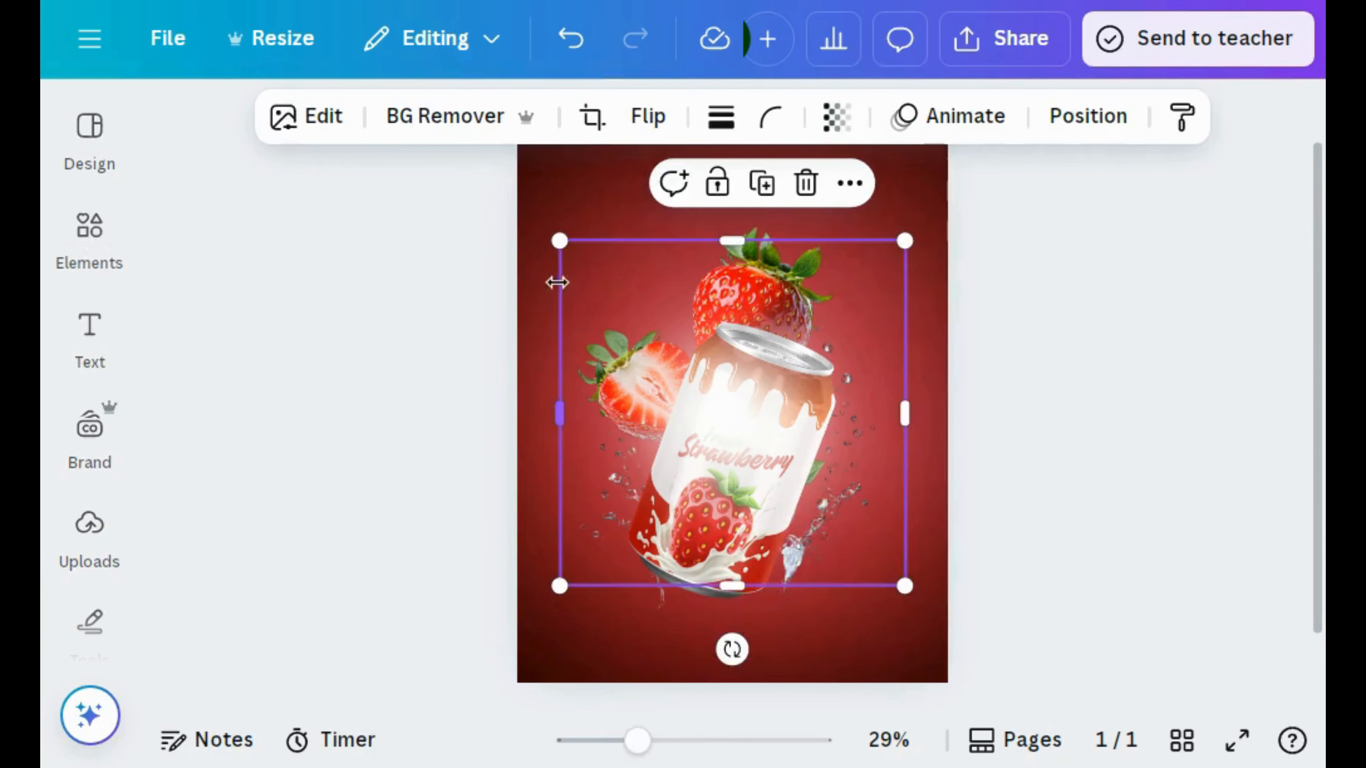
pyautogui.moveTo(557, 242); pyautogui.dragTo(278, 1)
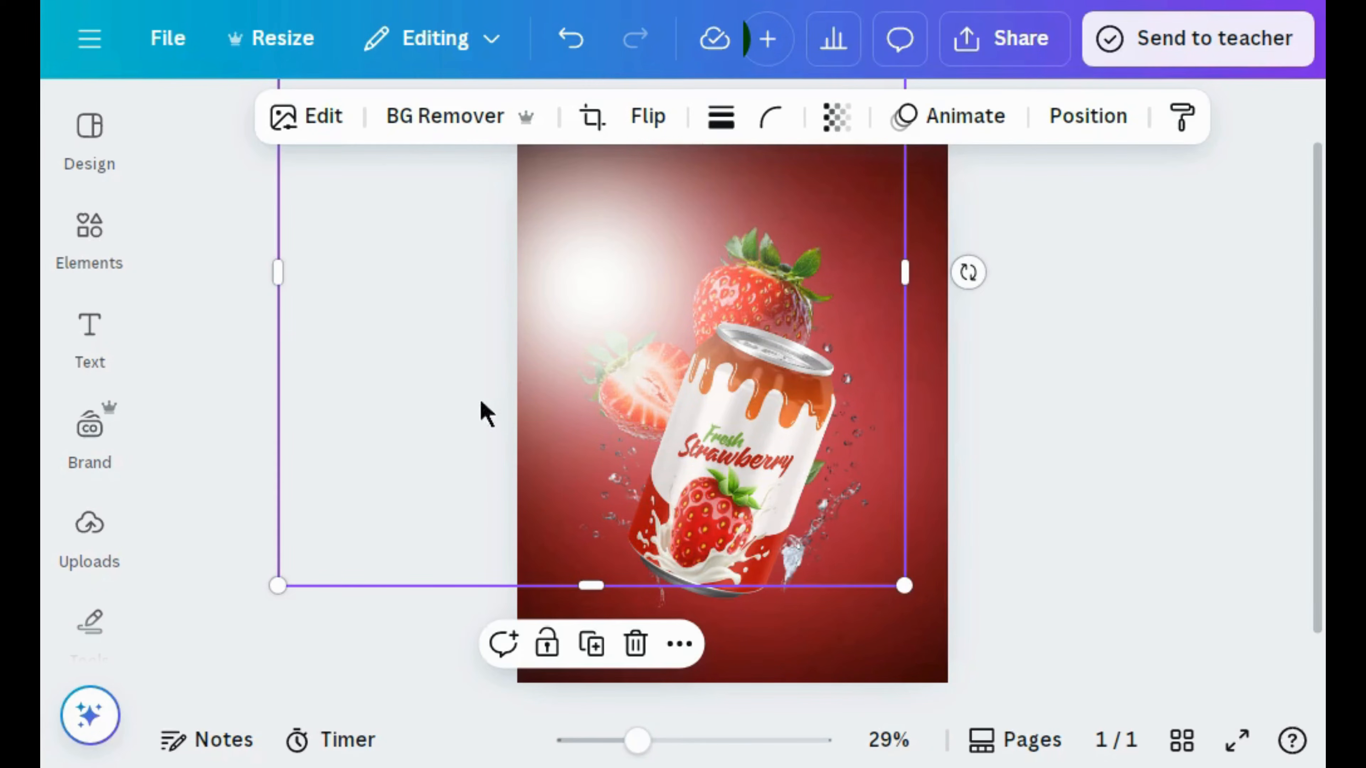
pyautogui.moveTo(469, 477); pyautogui.dragTo(597, 607)
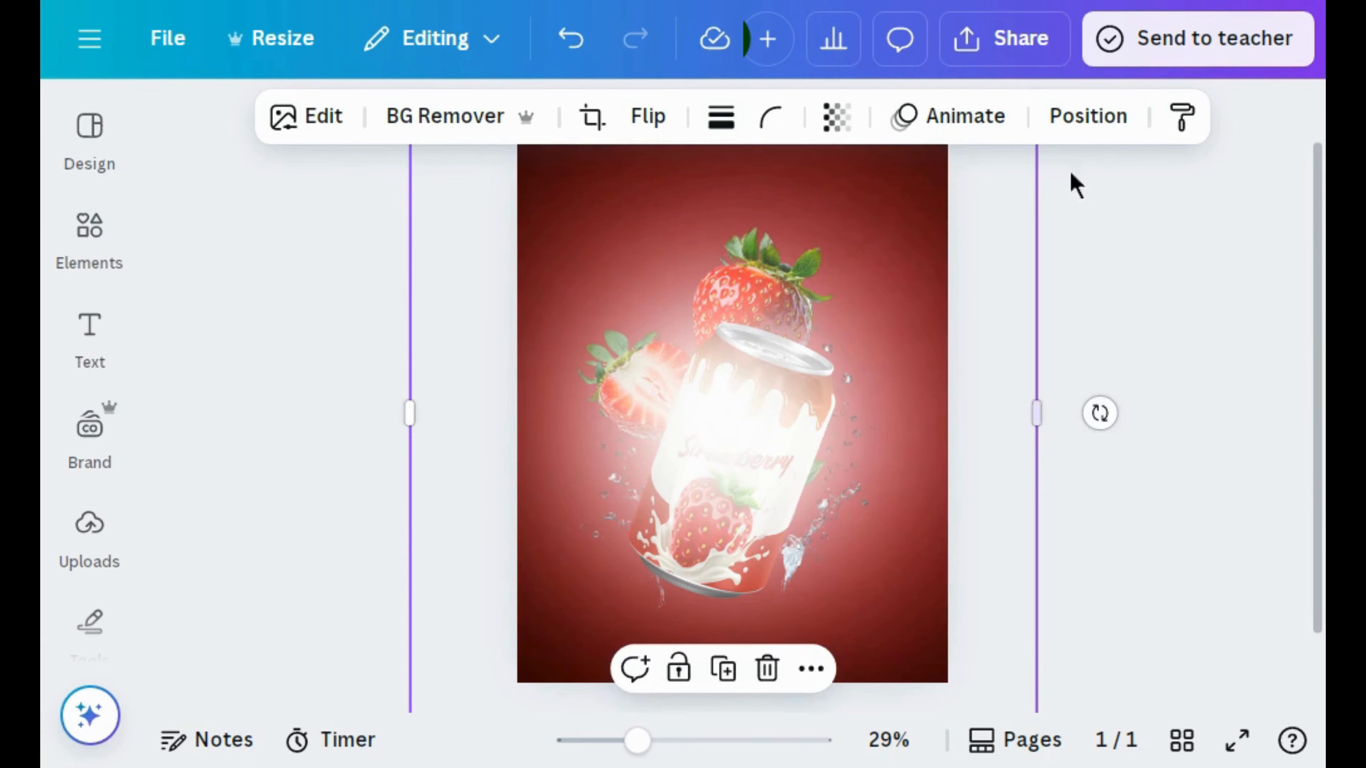
# Move the white glow's layer behind the can and the strawberries, directly above the red background.
pyautogui.click(1075, 119)
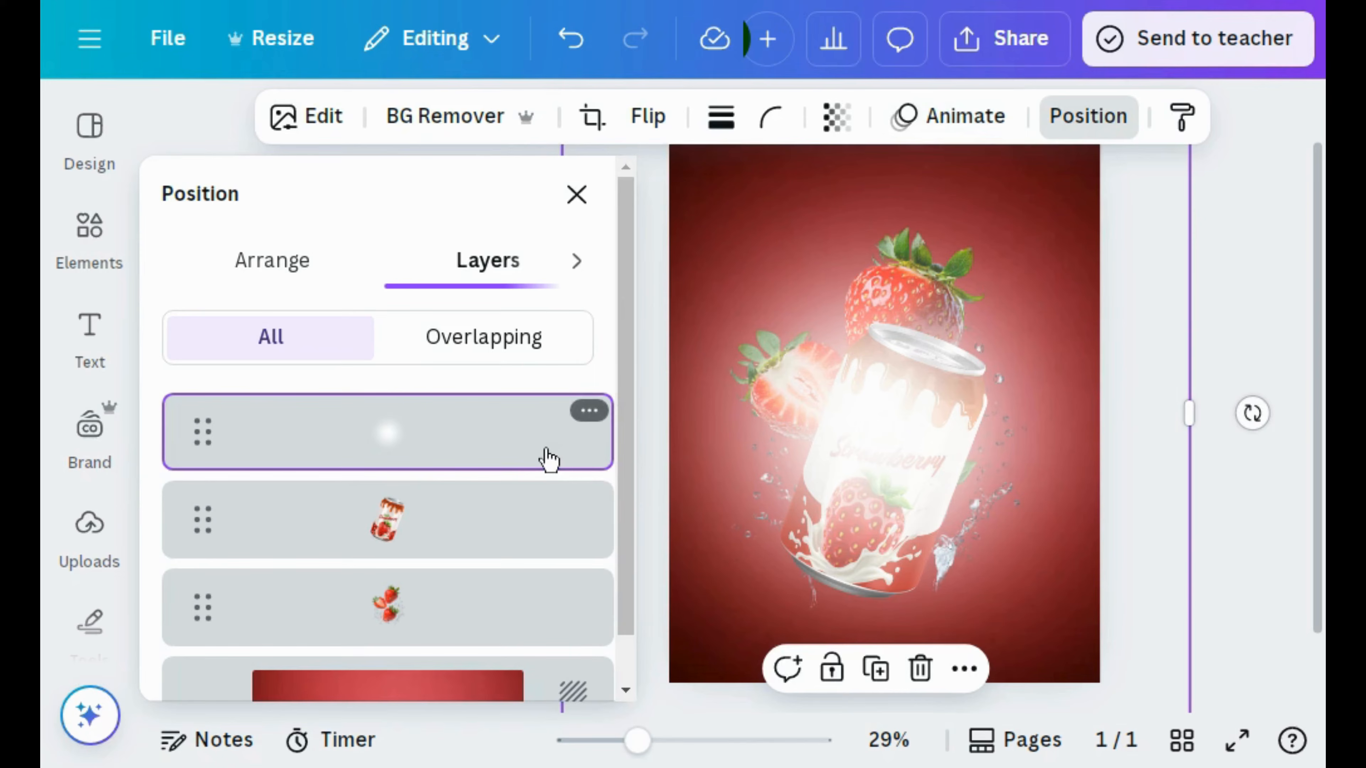
pyautogui.moveTo(548, 459); pyautogui.dragTo(543, 611)
pyautogui.click(643, 399)
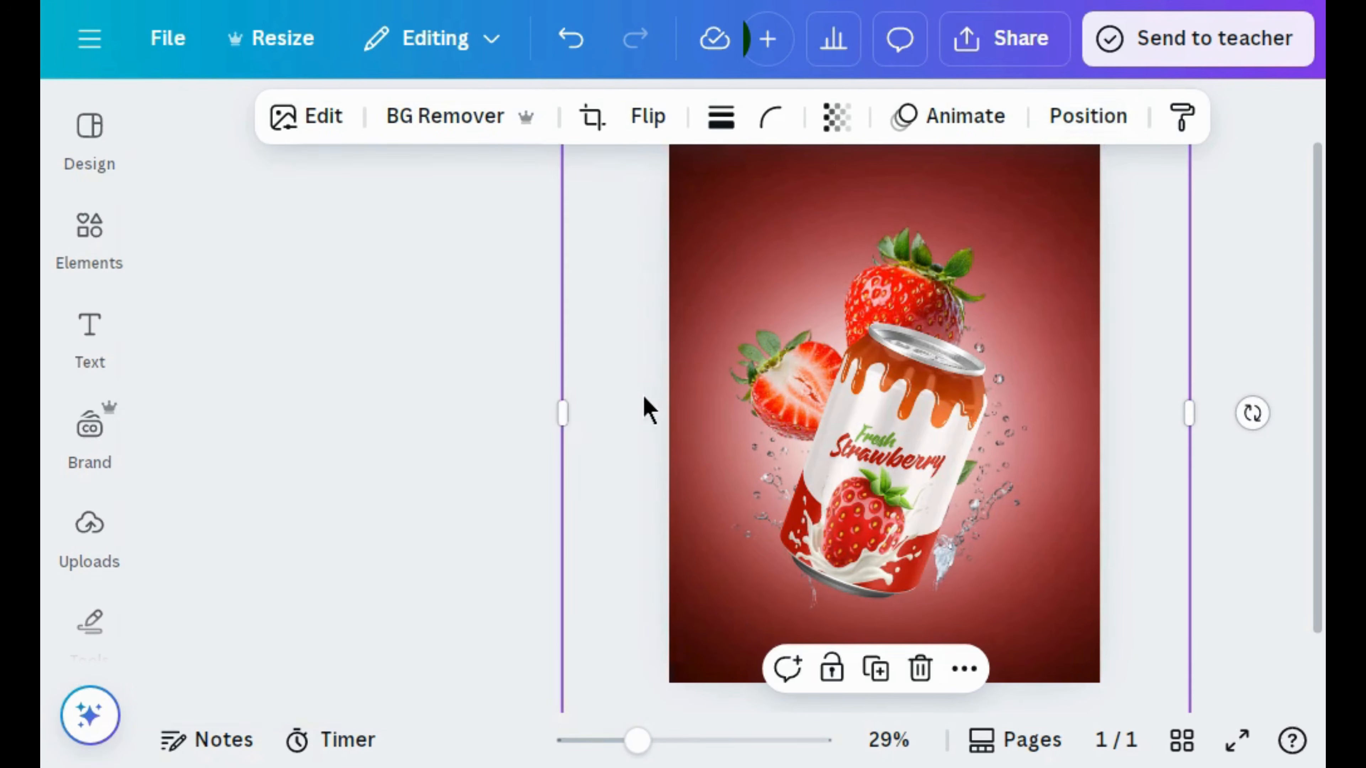
# Duplicate the tilted can, rotate the copy upside down and place it directly below the original, running off the page's lower edge.
pyautogui.click(356, 437)
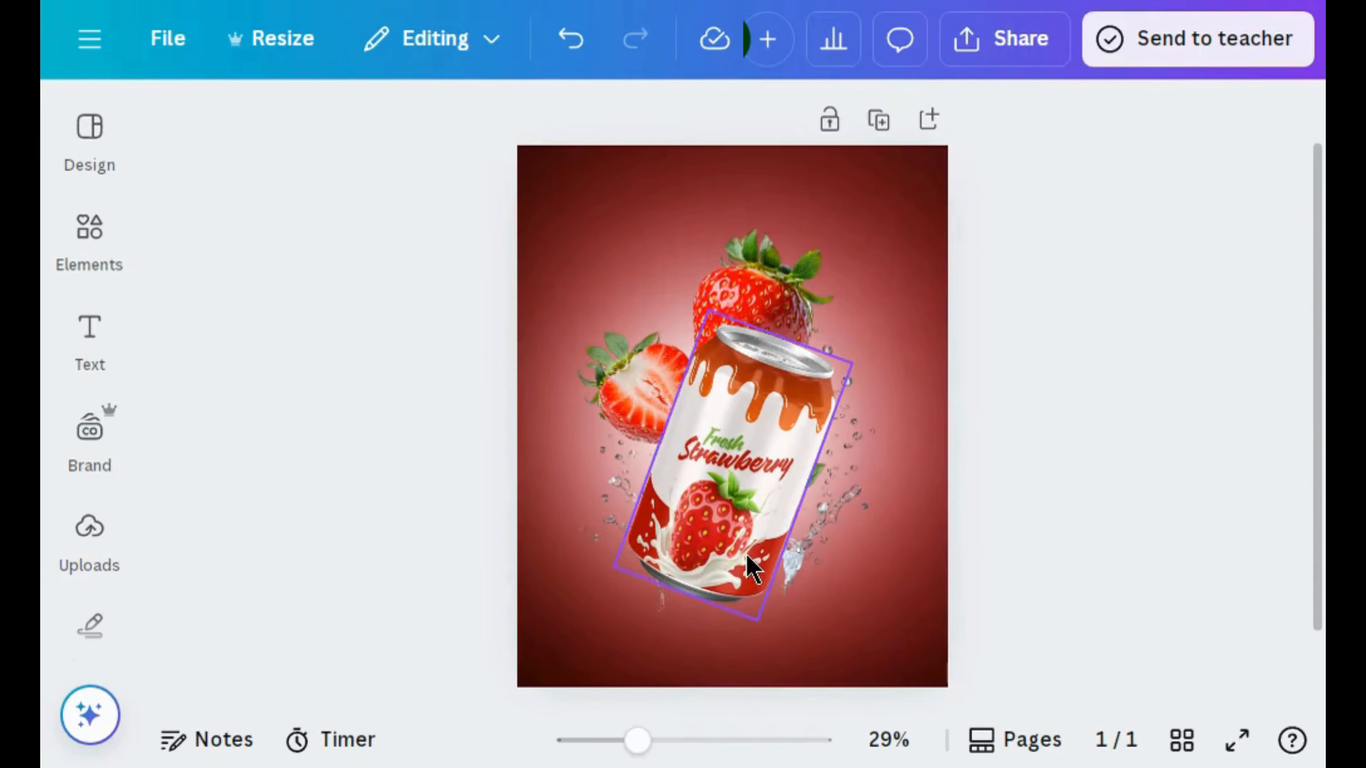
pyautogui.click(750, 566)
pyautogui.click(738, 249)
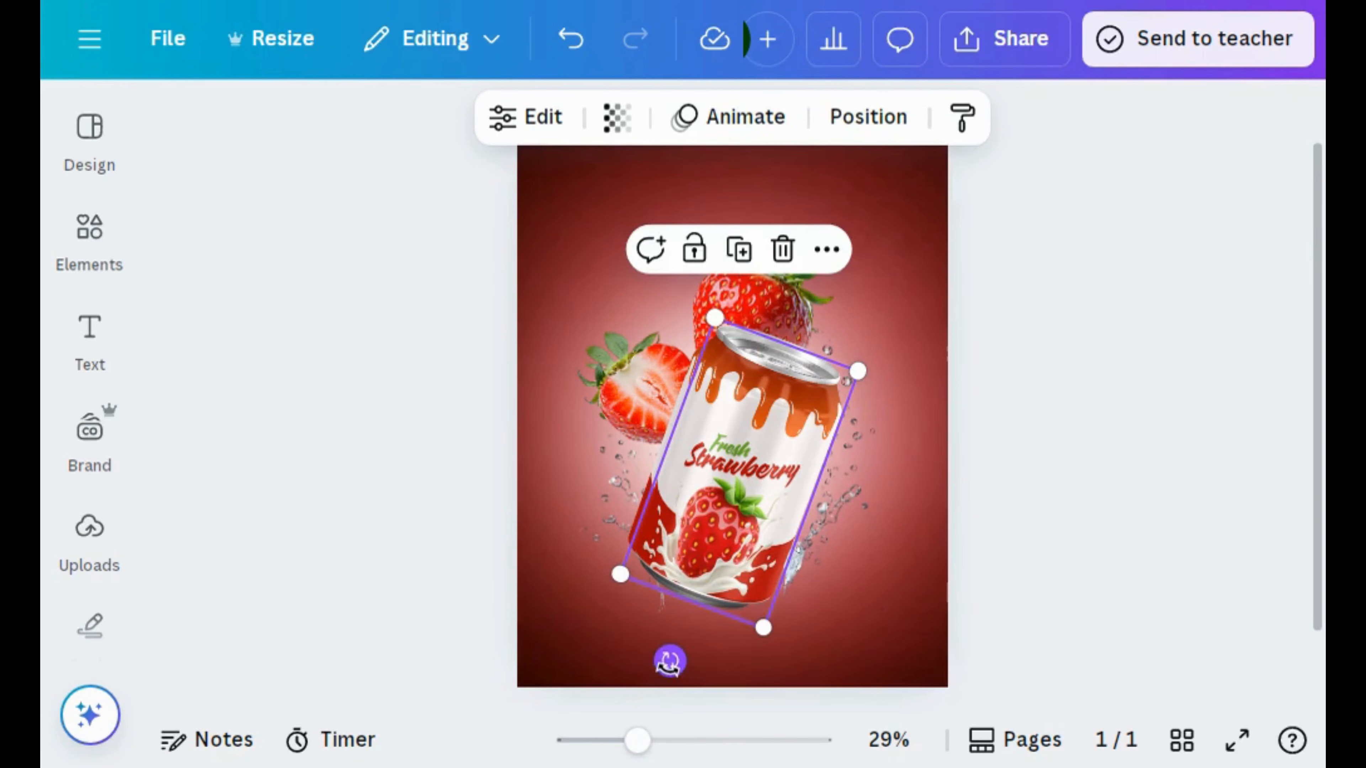
pyautogui.moveTo(670, 662); pyautogui.dragTo(571, 358)
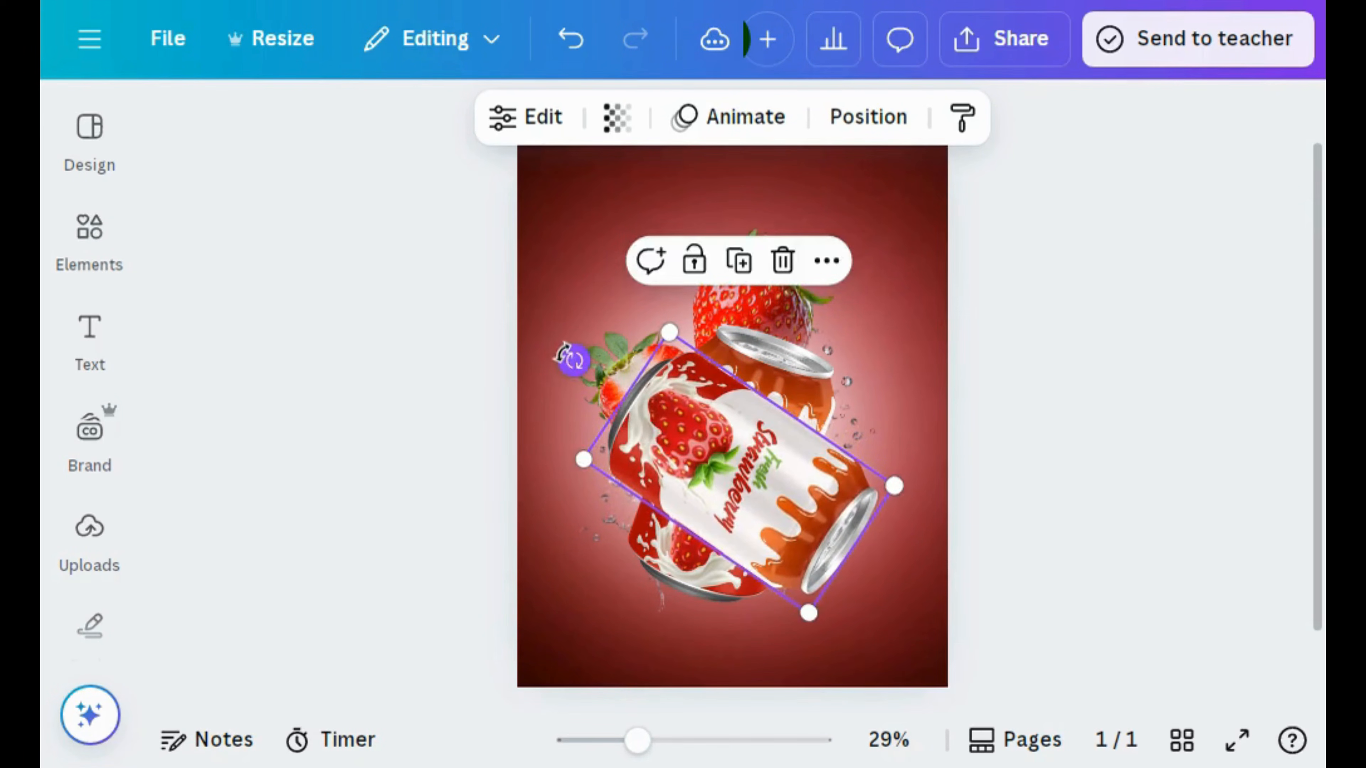
pyautogui.moveTo(666, 441); pyautogui.dragTo(750, 698)
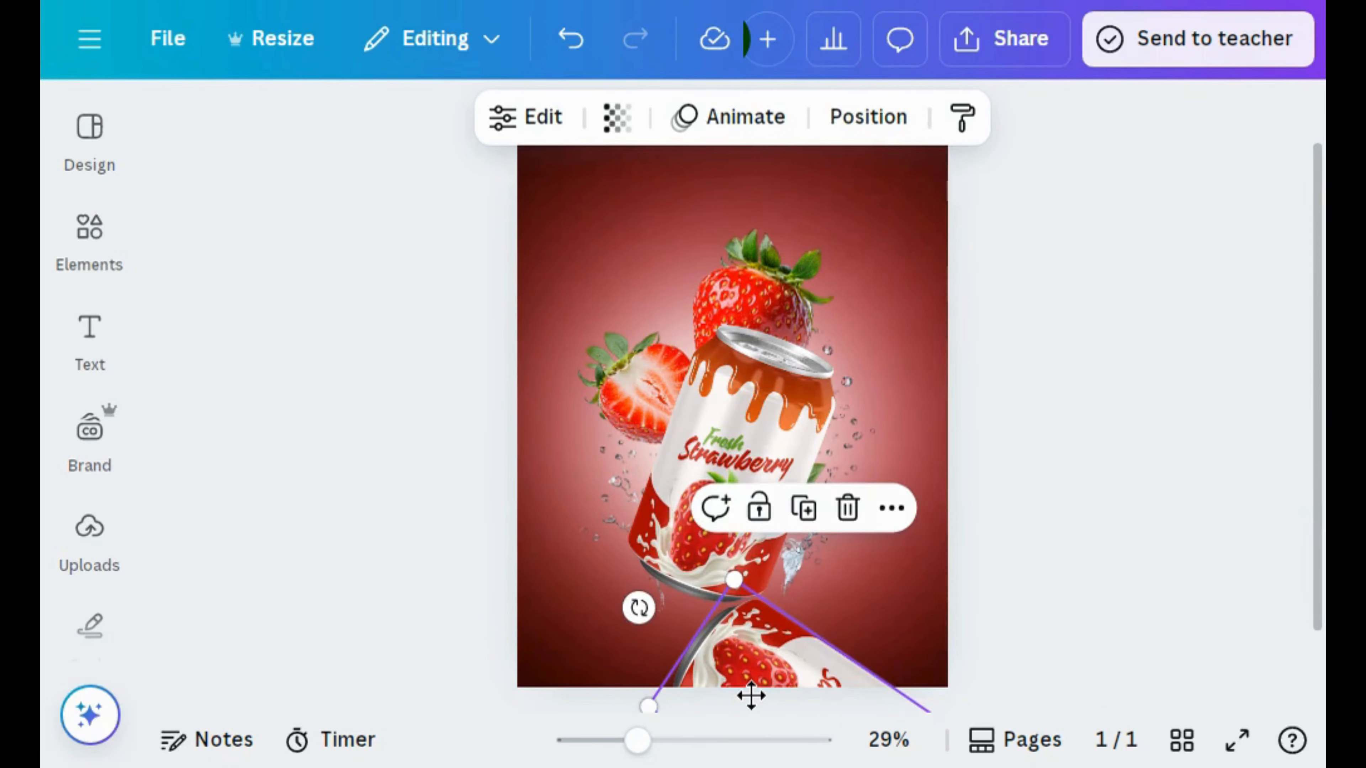
# Fade the upside-down can copy to a low opacity so it reads as a faint reflection.
pyautogui.click(624, 135)
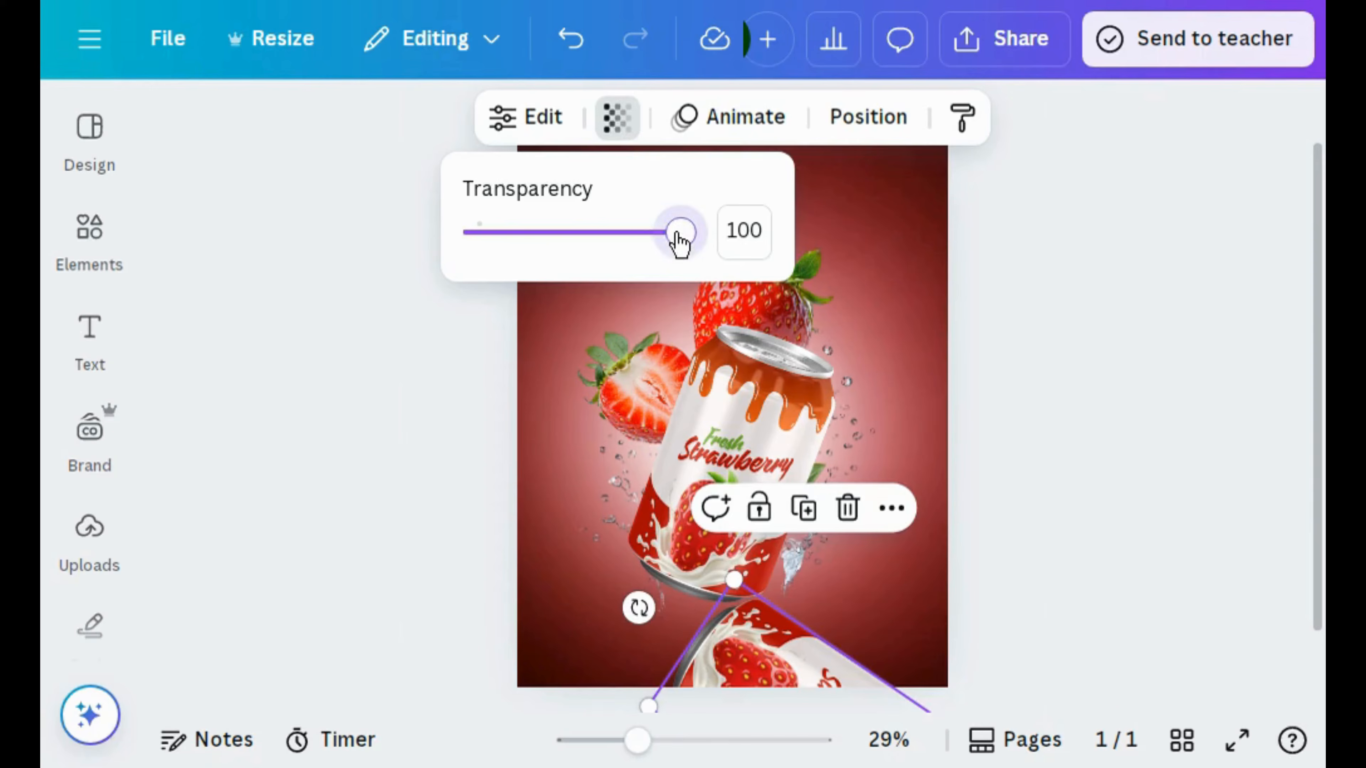
pyautogui.moveTo(680, 242); pyautogui.dragTo(520, 245)
pyautogui.click(487, 457)
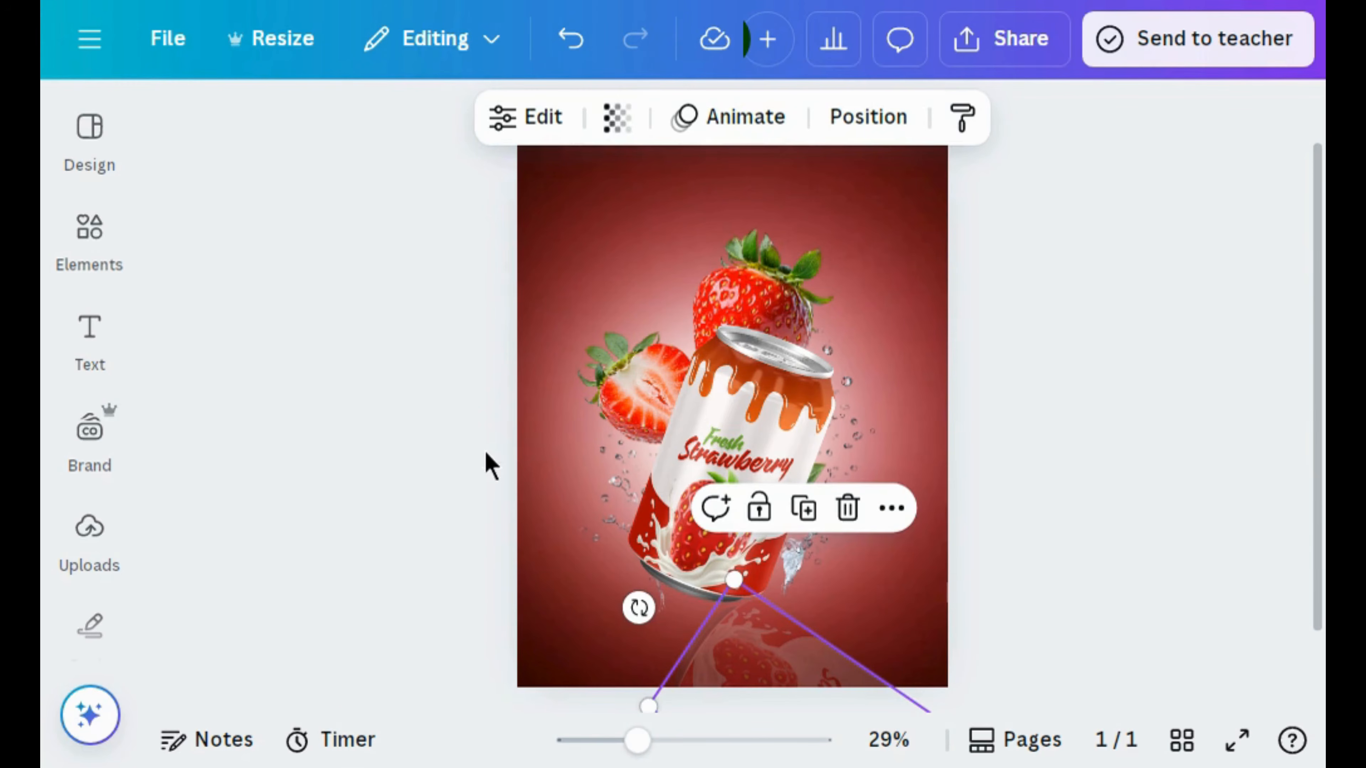
pyautogui.click(487, 456)
# Fine-tune the faint can reflection's tilt and position just under the base of the can.
pyautogui.click(788, 659)
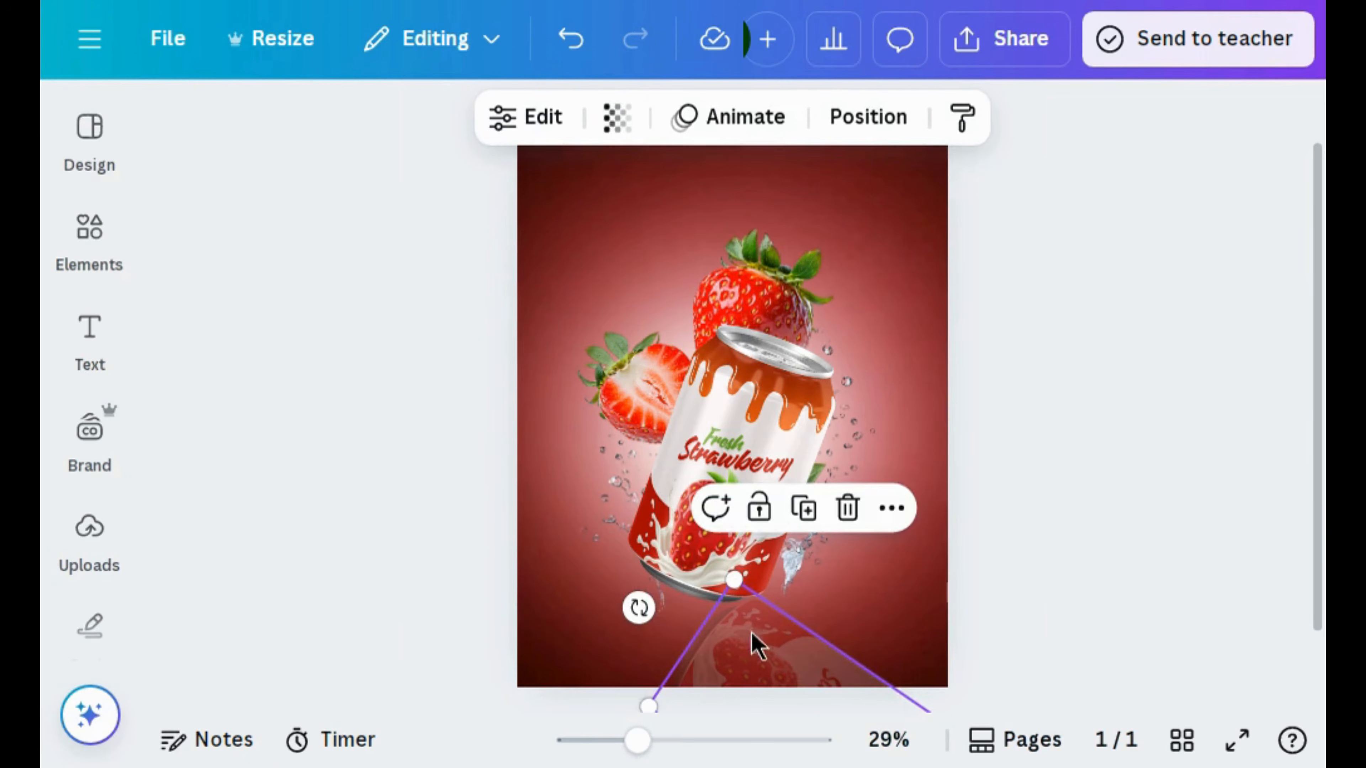
pyautogui.moveTo(638, 606); pyautogui.dragTo(644, 598)
pyautogui.moveTo(746, 629); pyautogui.dragTo(744, 628)
pyautogui.click(472, 579)
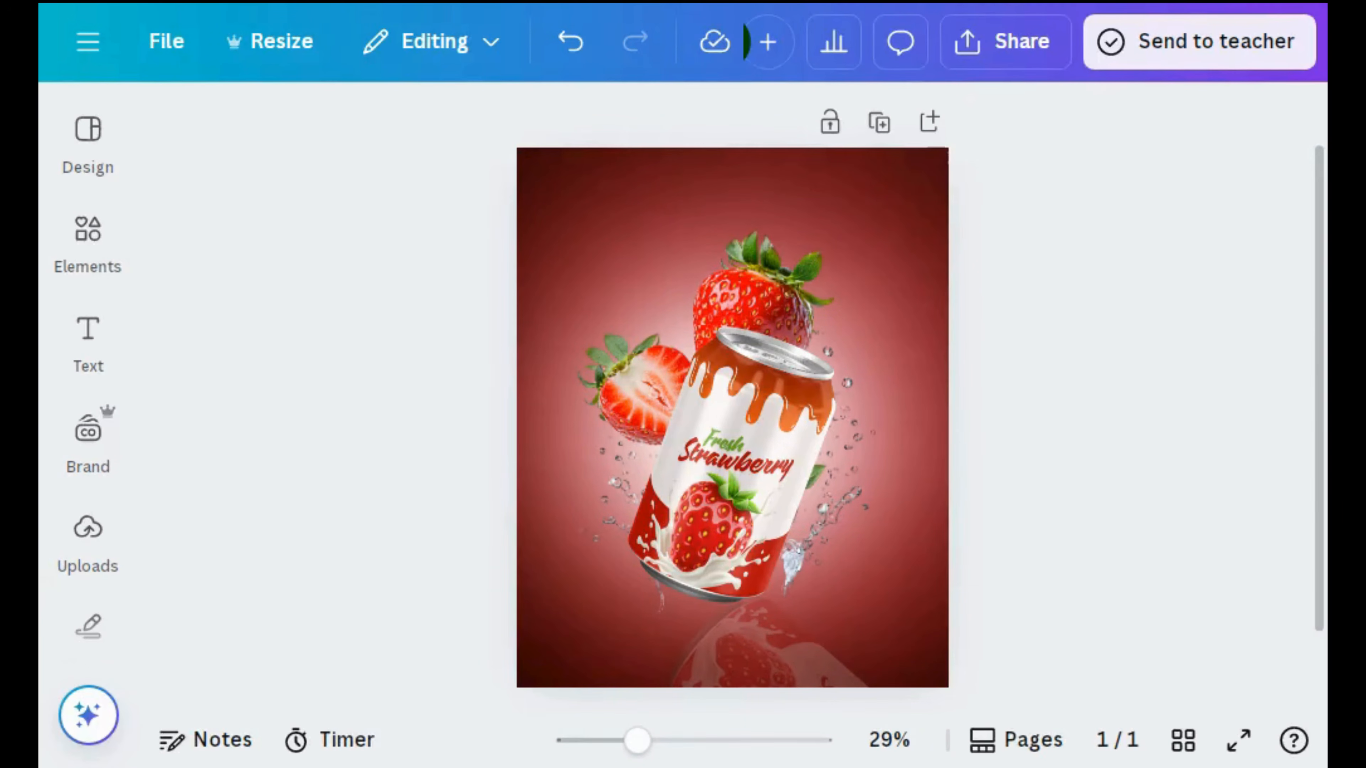
# Search the elements library for "strawberry" and show only graphics.
pyautogui.click(92, 268)
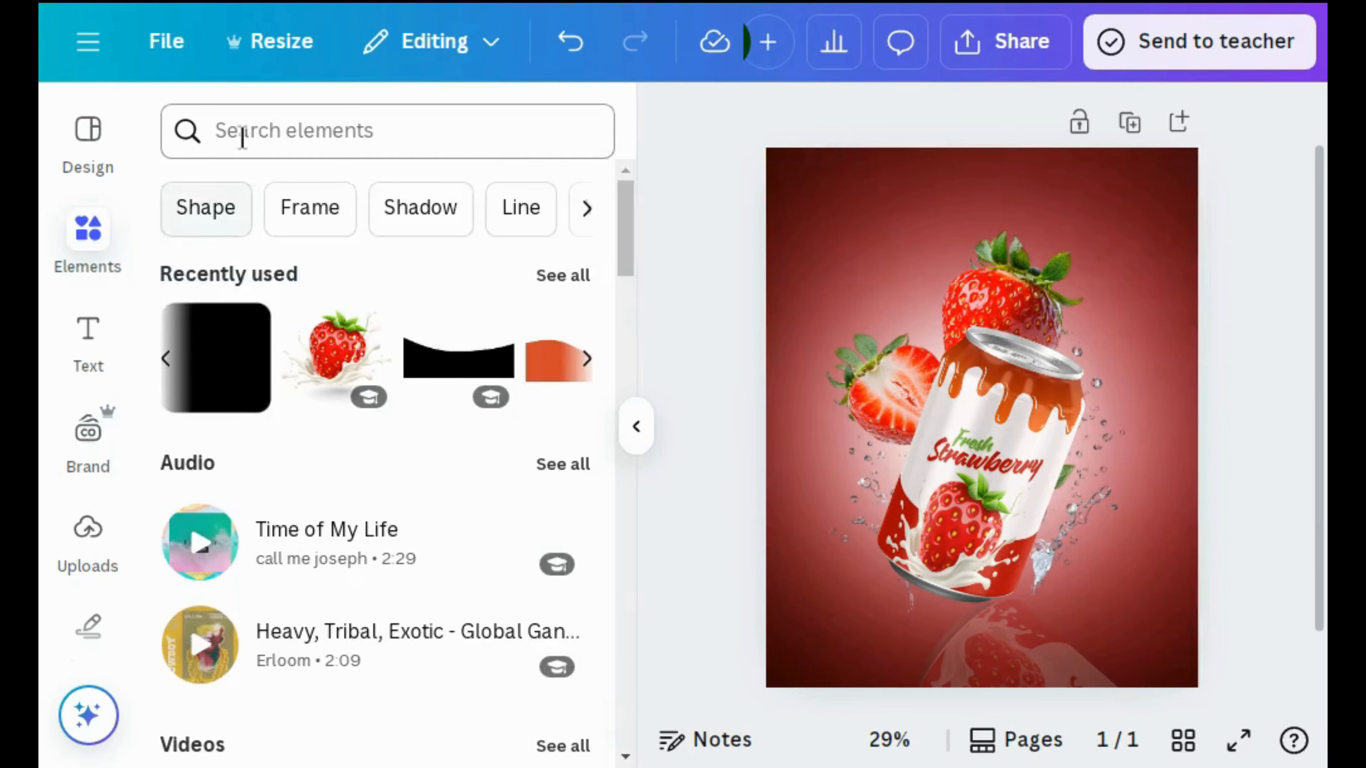
pyautogui.click(241, 135)
pyautogui.write('stra')
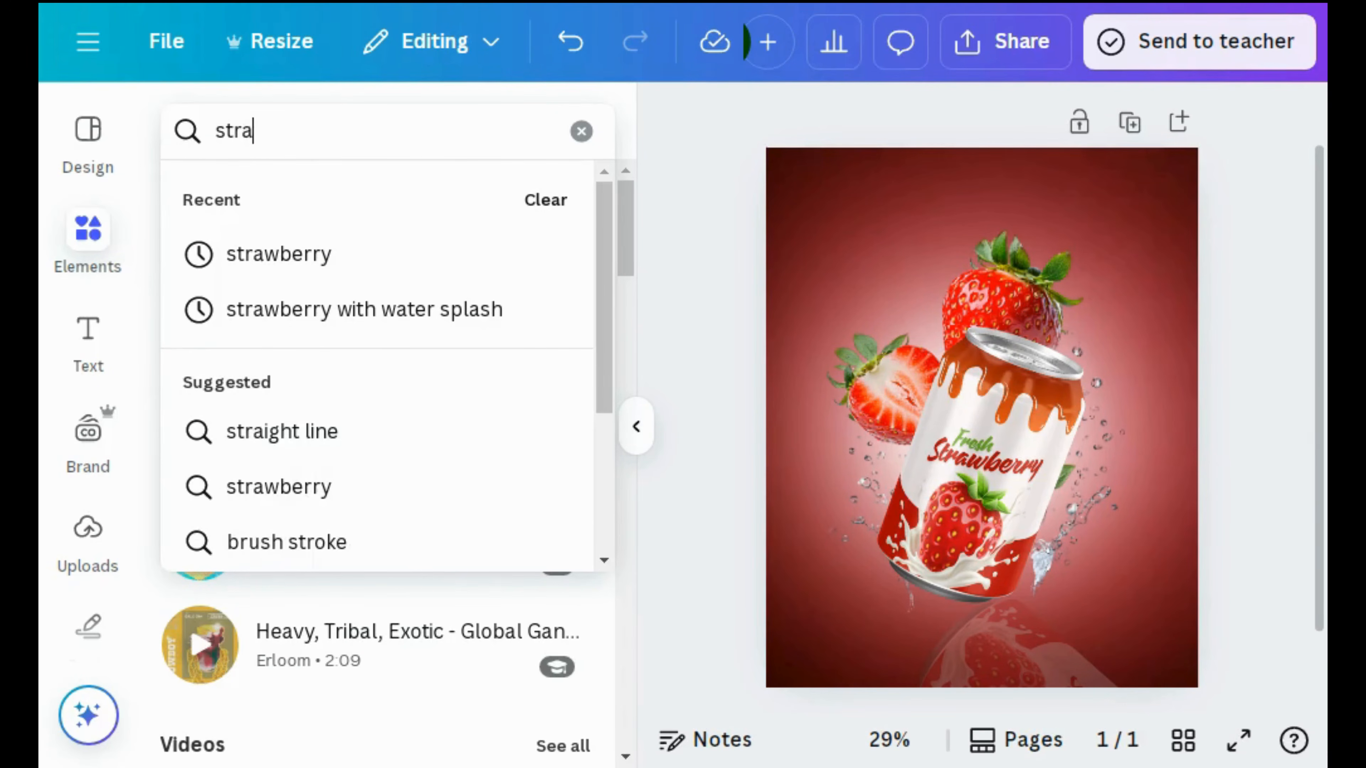
pyautogui.click(256, 257)
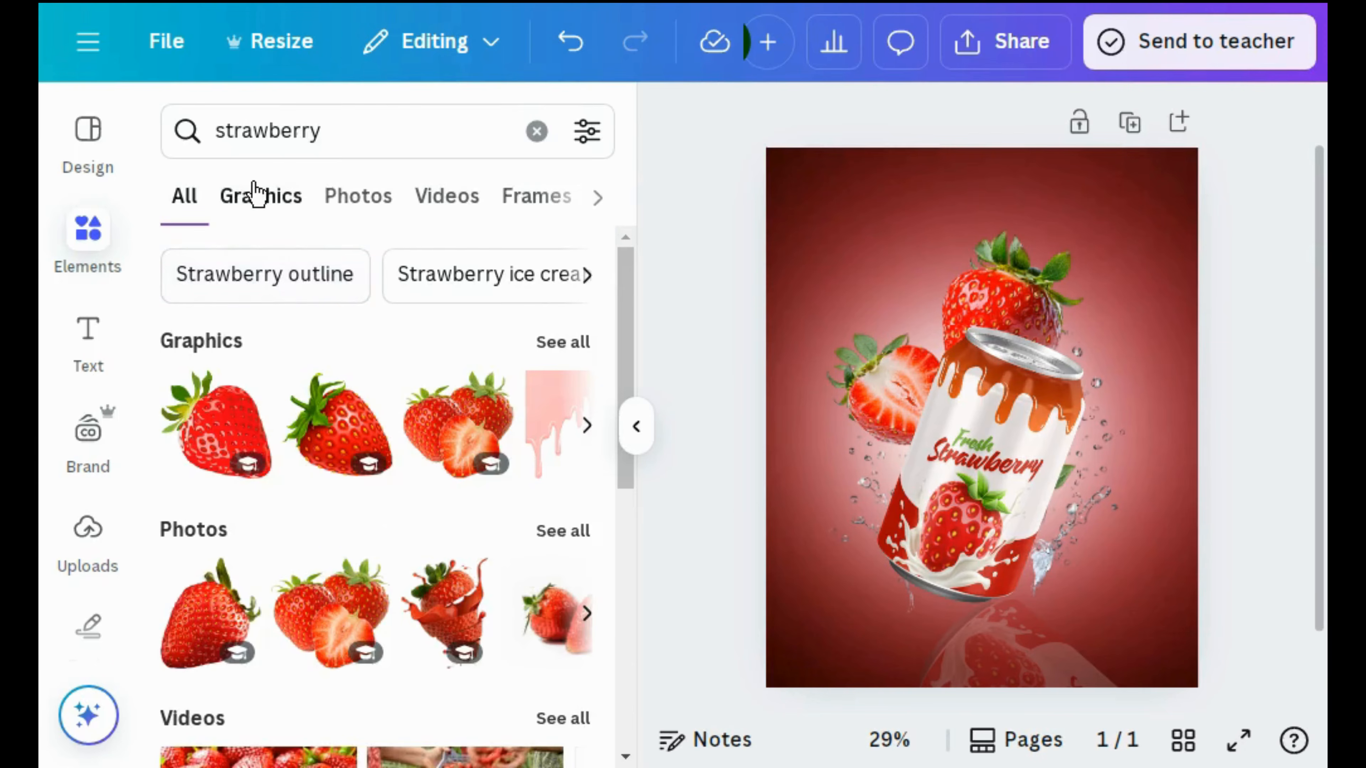
pyautogui.click(257, 195)
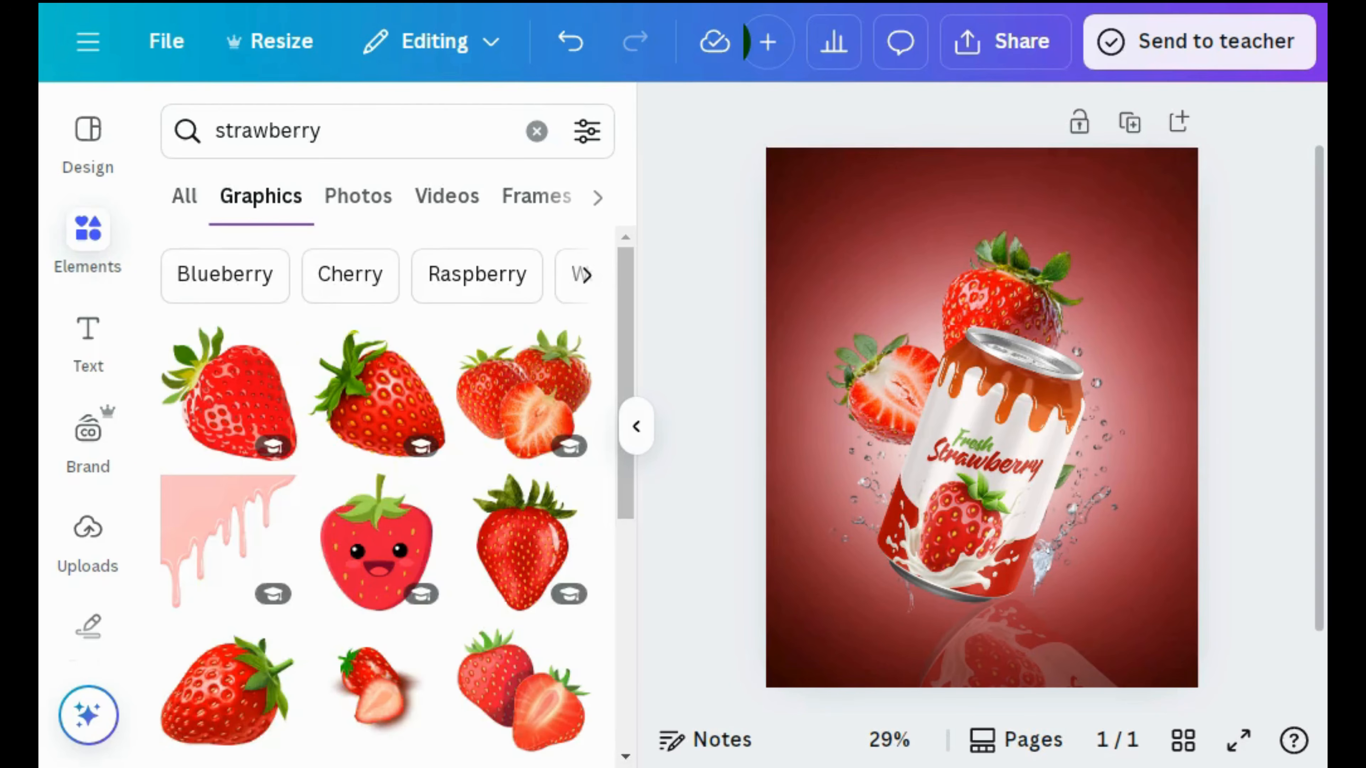
# Add the whole strawberry graphic lying on its side, shrink it and place it partly off the page's lower-left corner.
pyautogui.click(231, 689)
pyautogui.click(634, 449)
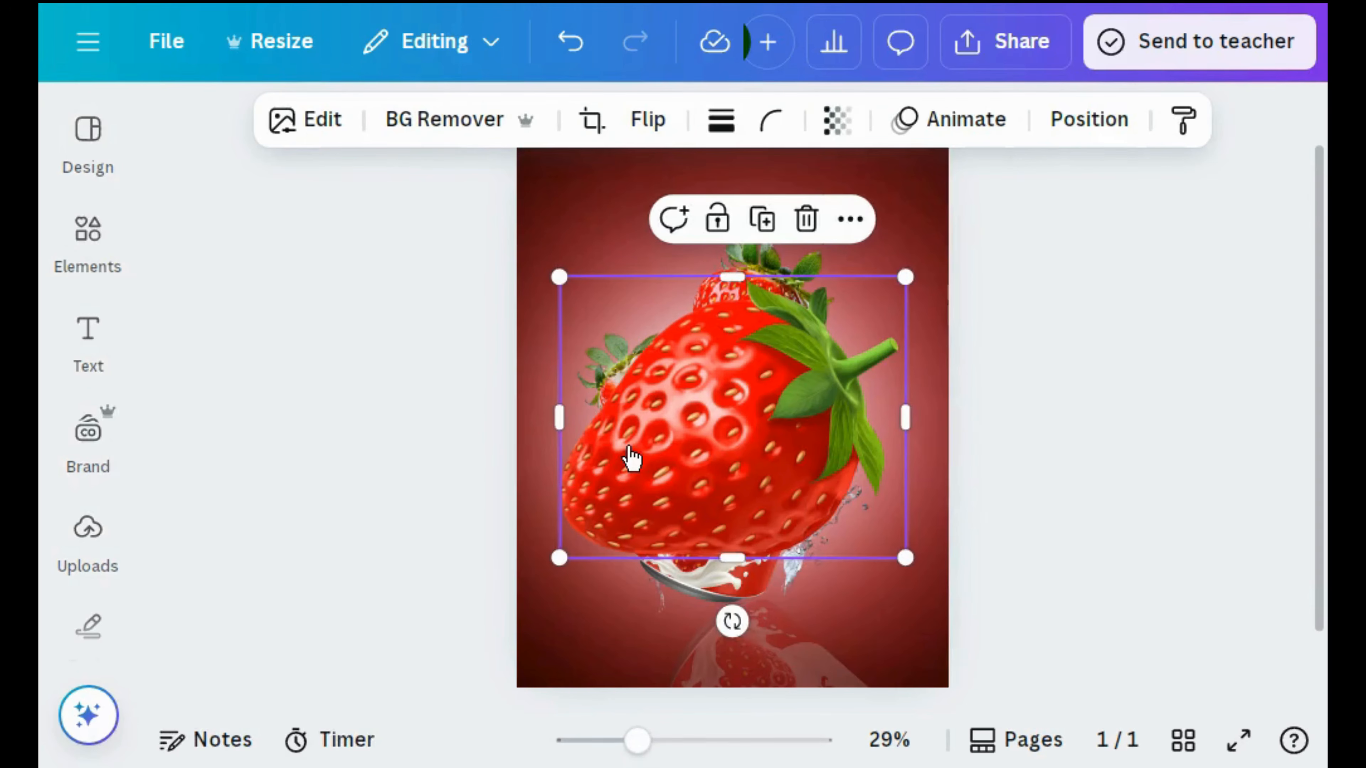
pyautogui.moveTo(565, 302); pyautogui.dragTo(771, 447)
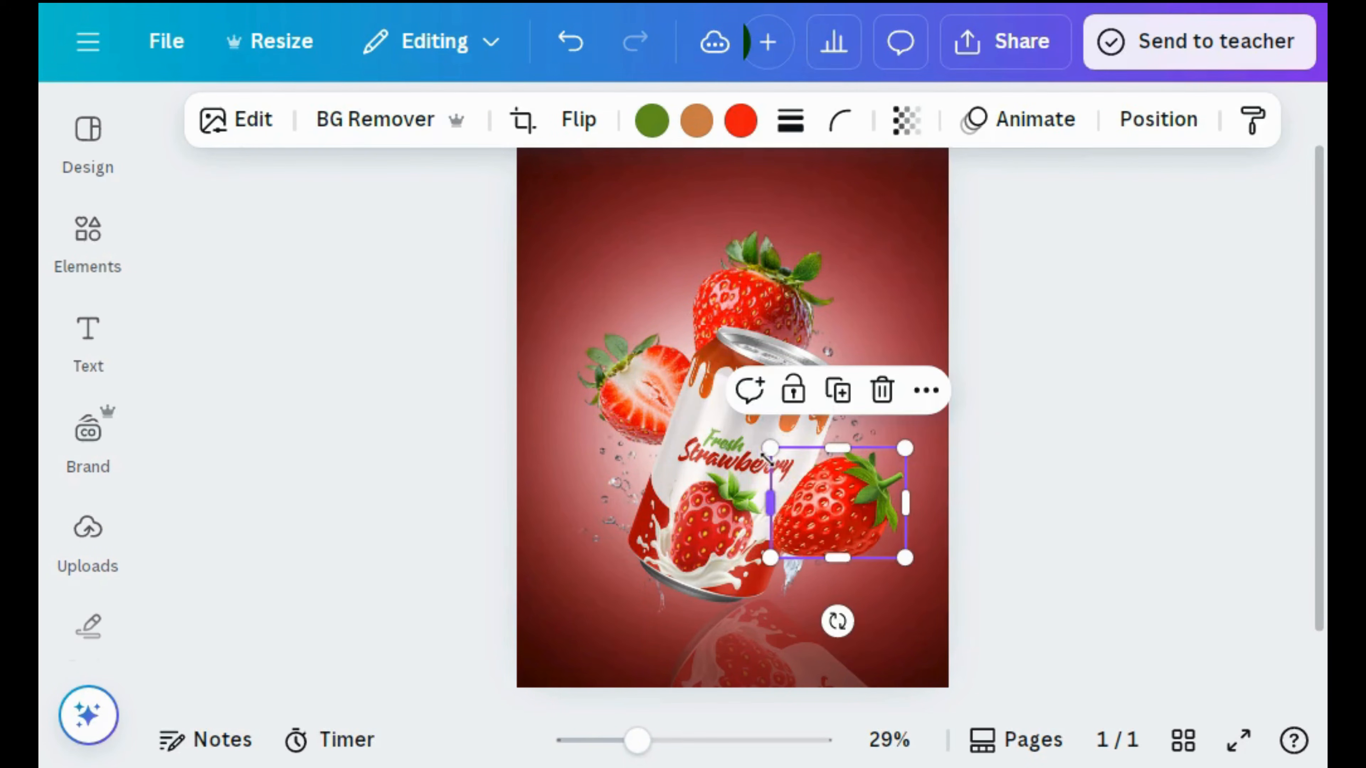
pyautogui.moveTo(811, 553); pyautogui.dragTo(544, 667)
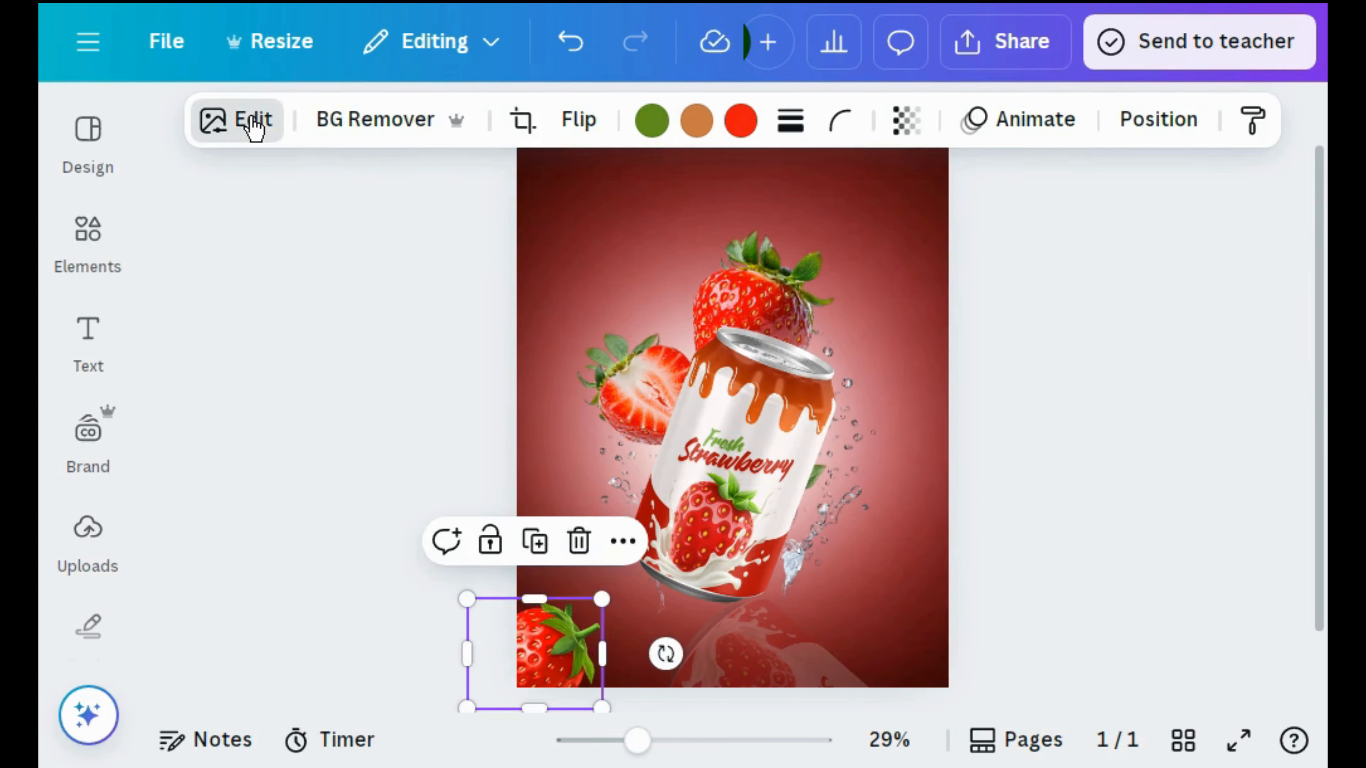
# Blur the whole image of the lower-left corner strawberry at an intensity of 84.
pyautogui.click(237, 116)
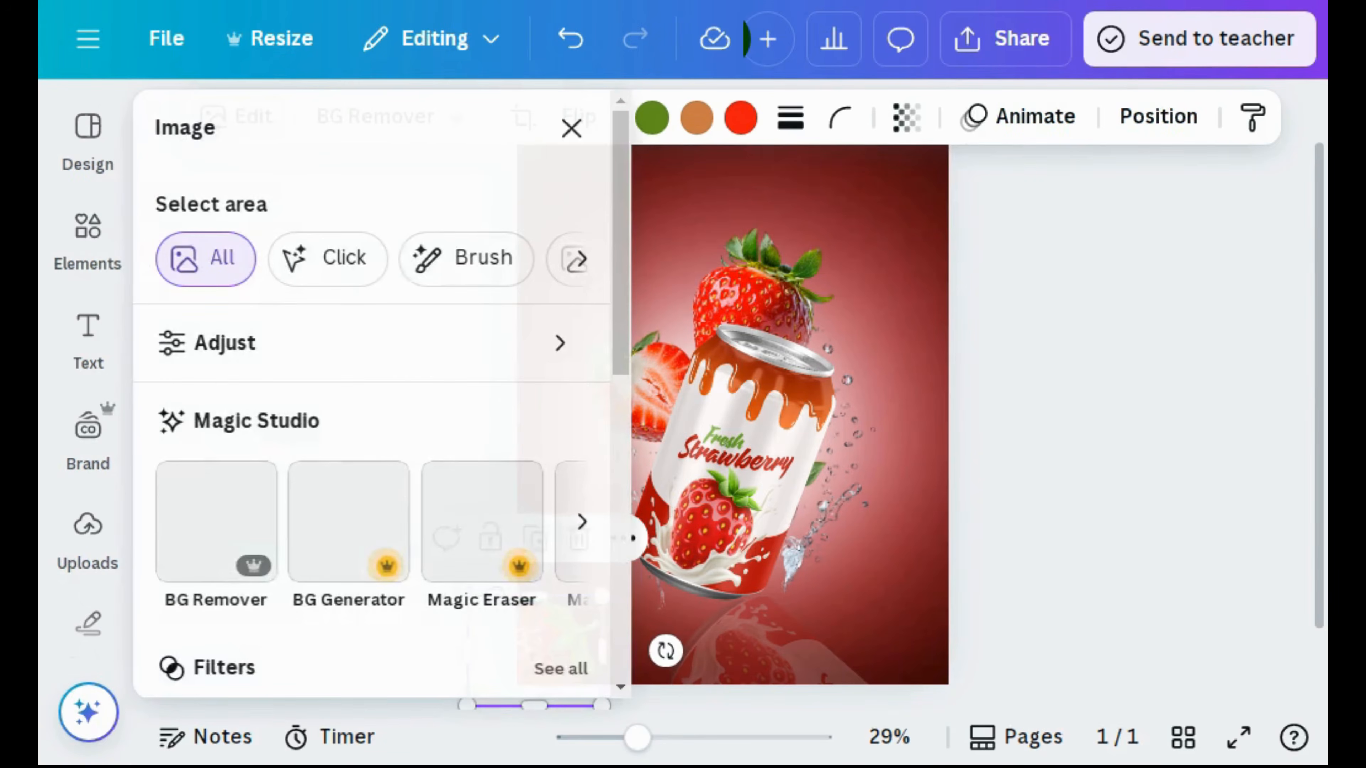
pyautogui.scroll(-5, 622, 514)
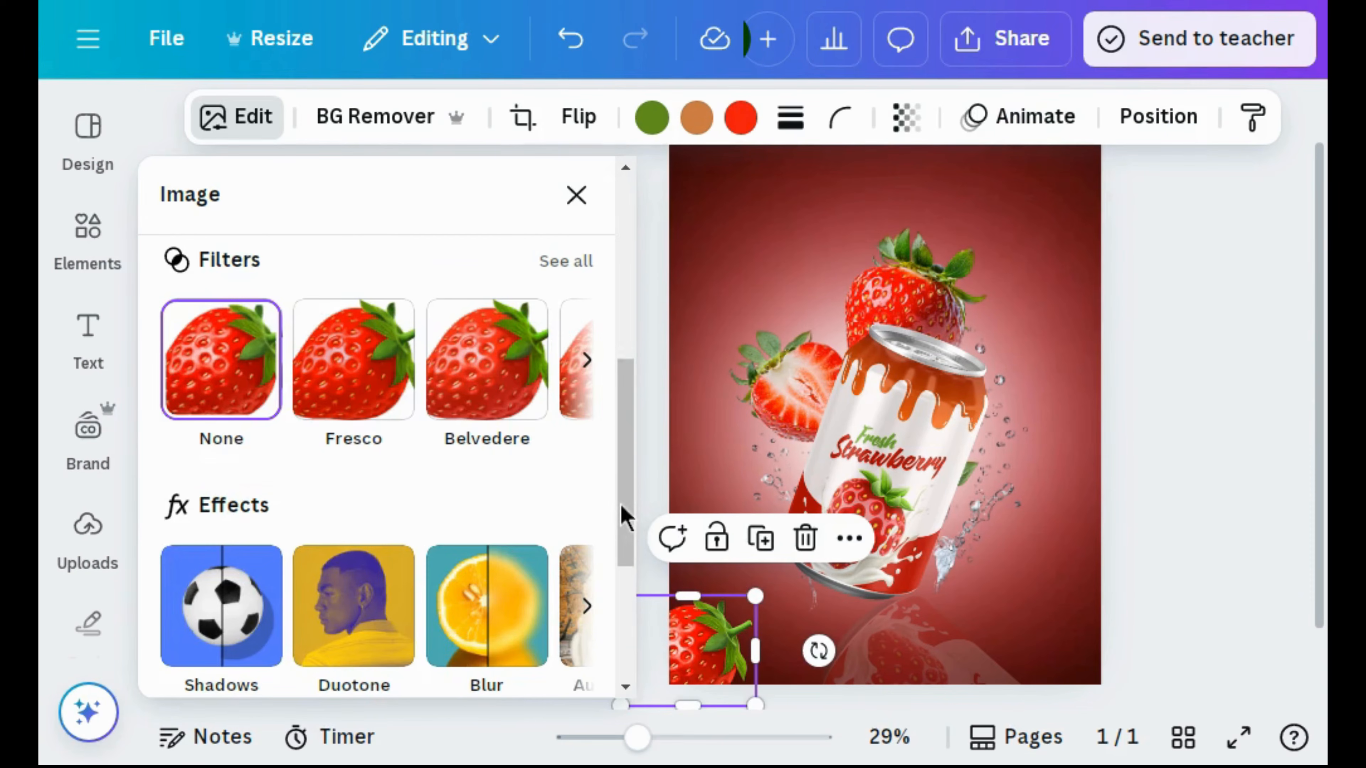
pyautogui.click(487, 605)
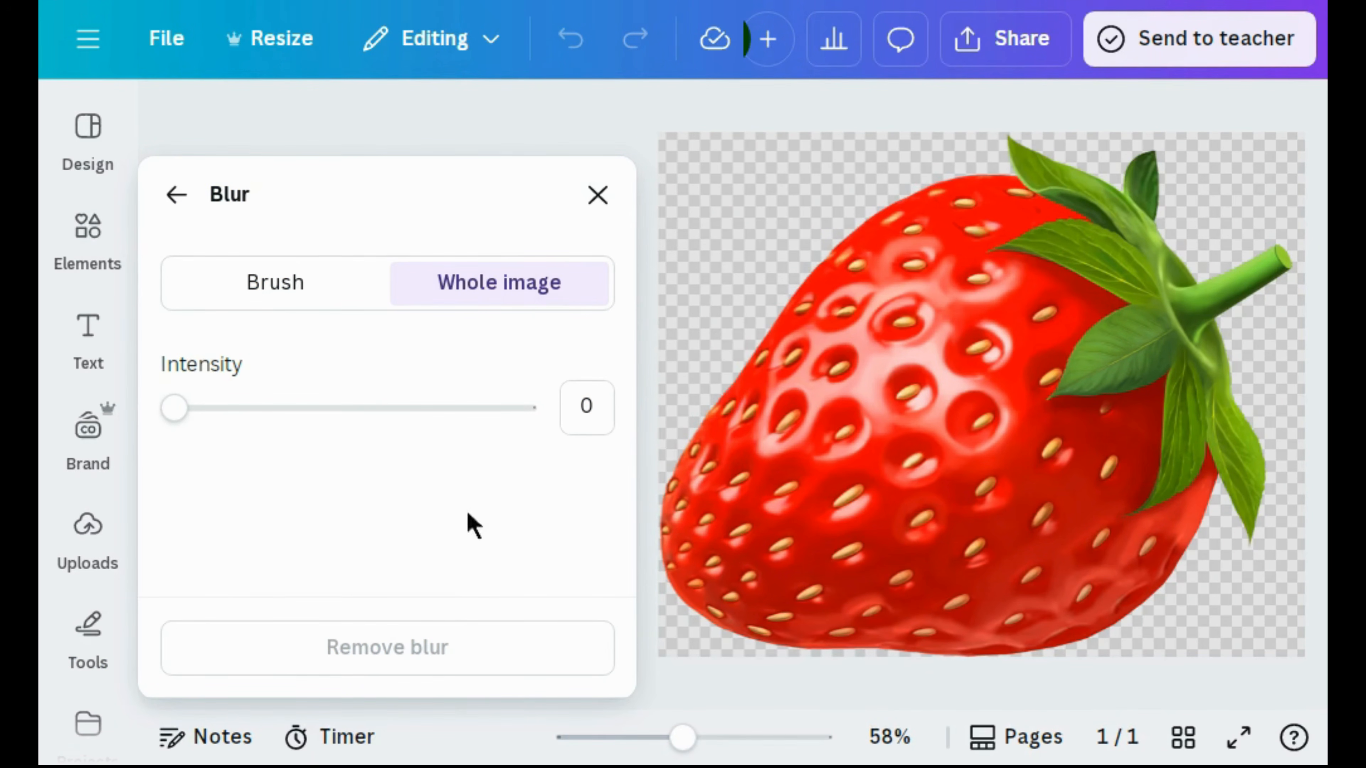
pyautogui.click(471, 409)
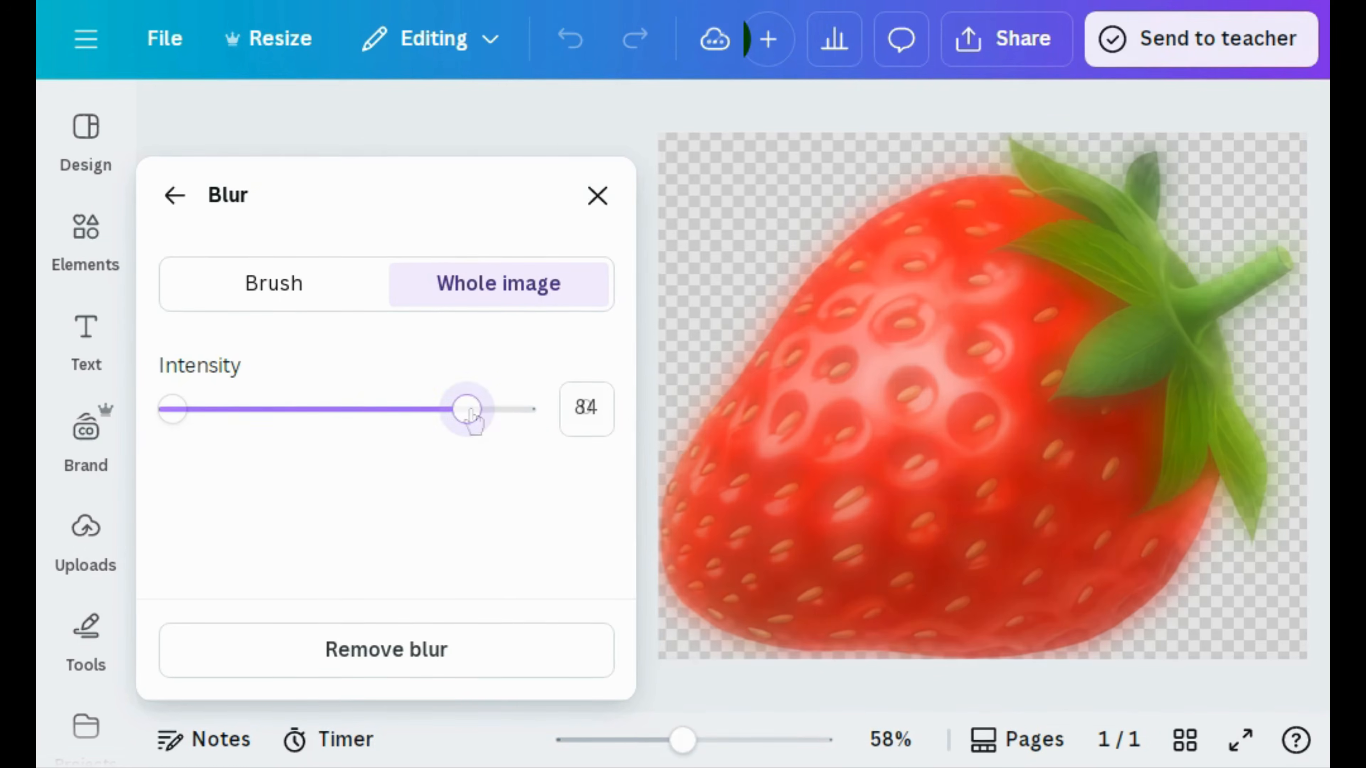
pyautogui.click(598, 197)
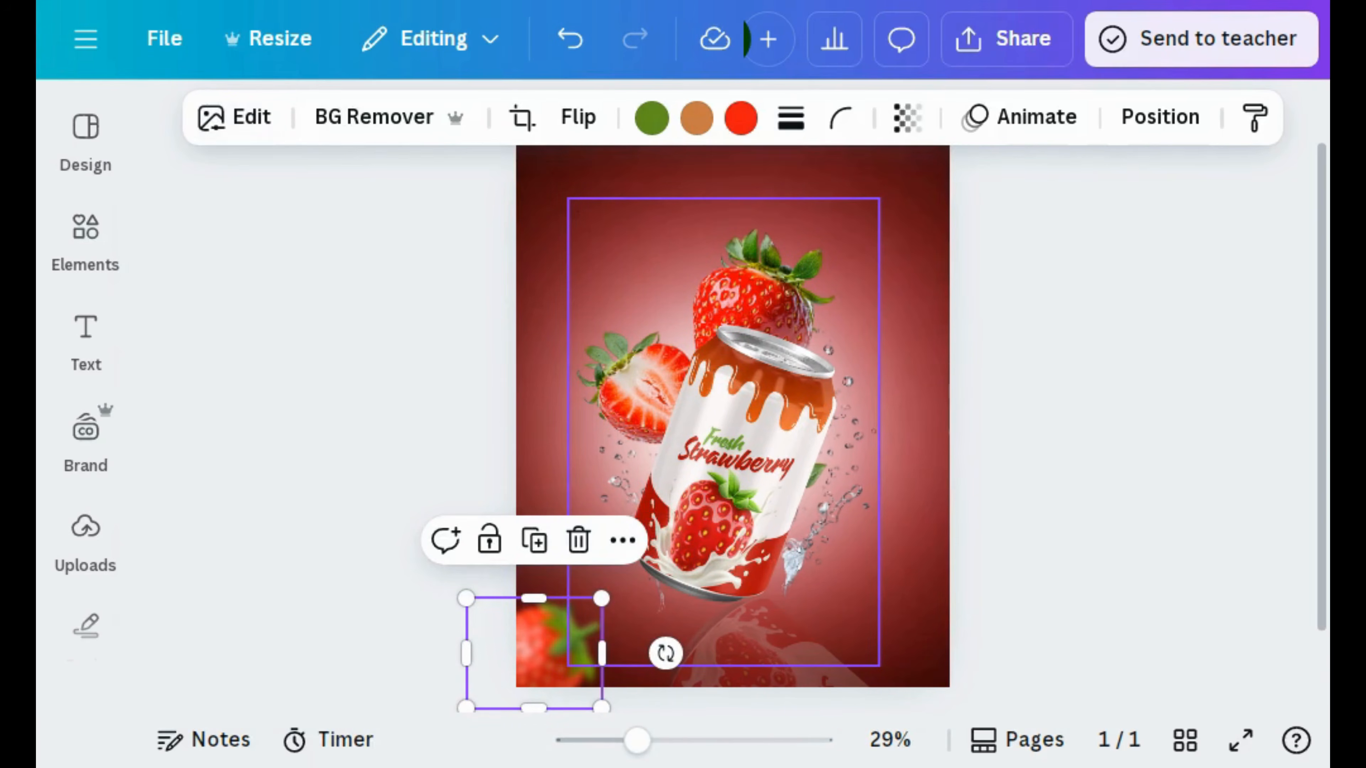
pyautogui.click(473, 462)
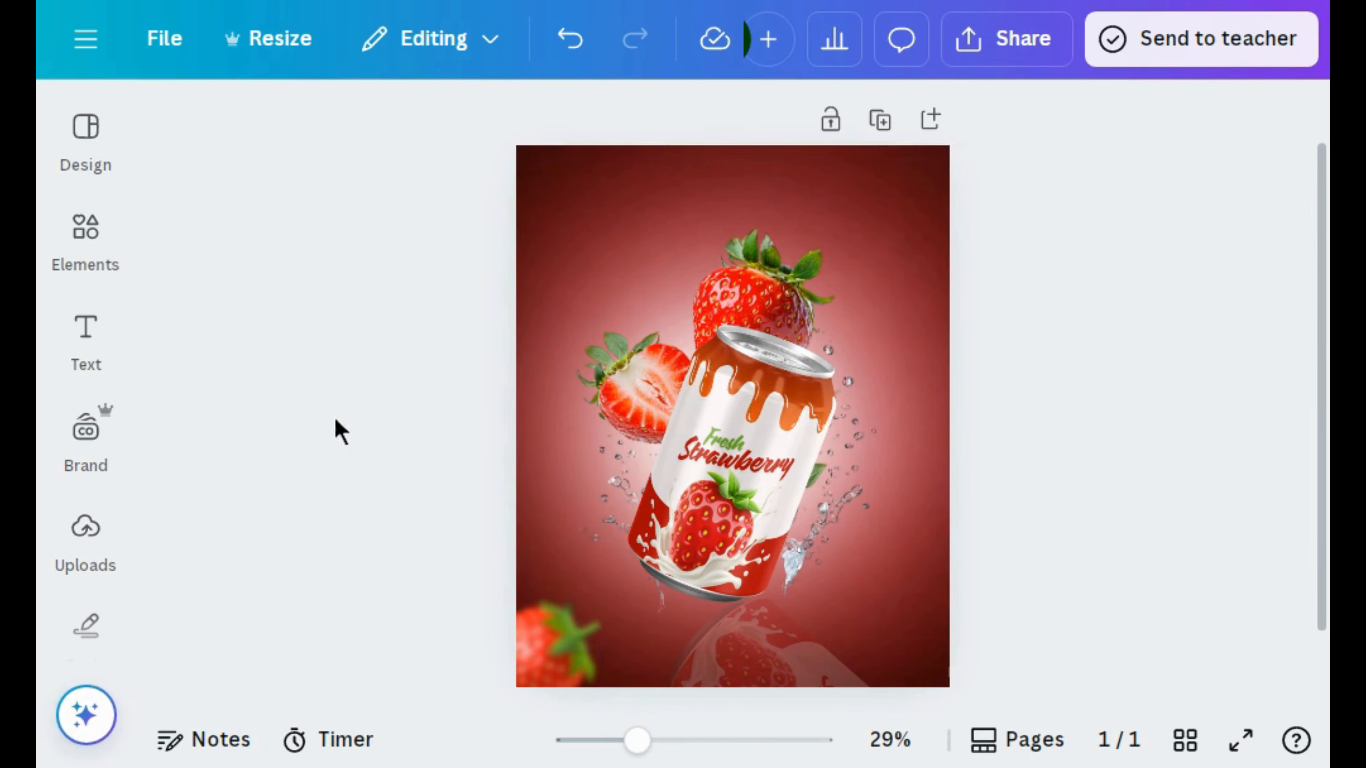
# Add the halved strawberry with green leaves from the strawberry photos and shrink it to a small corner accent.
pyautogui.click(110, 263)
pyautogui.click(339, 186)
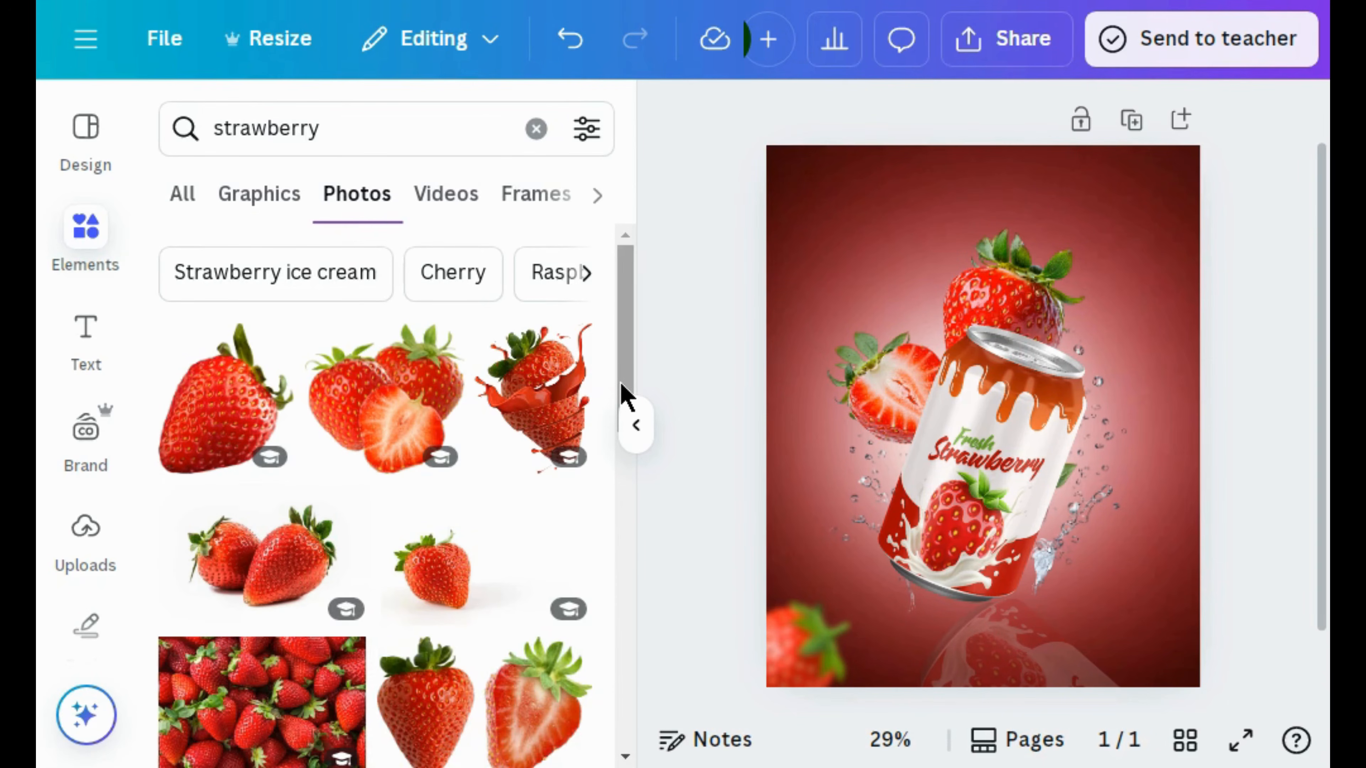
pyautogui.moveTo(622, 391); pyautogui.dragTo(627, 471)
pyautogui.click(559, 487)
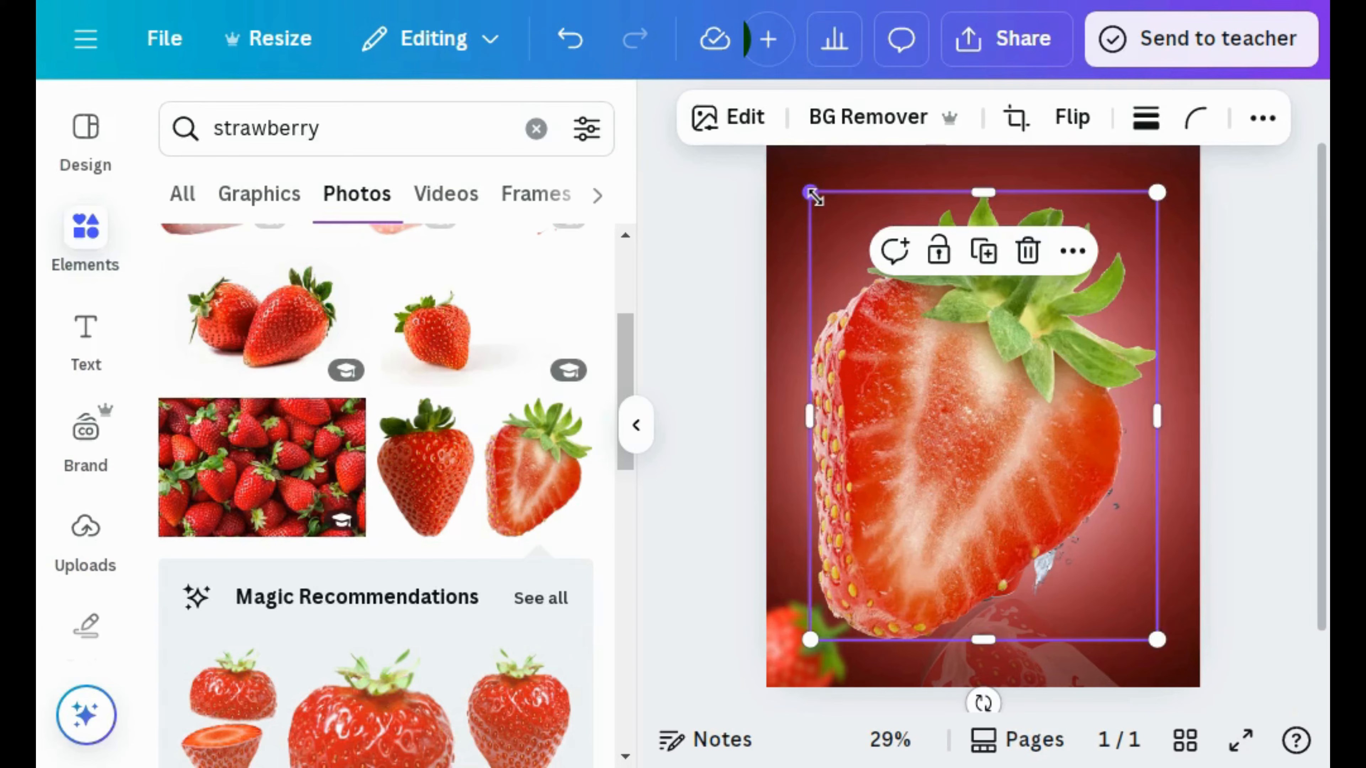
pyautogui.moveTo(812, 194); pyautogui.dragTo(1070, 527)
# Flip the halved strawberry horizontally and move it partly off the page's upper-right corner.
pyautogui.click(1048, 117)
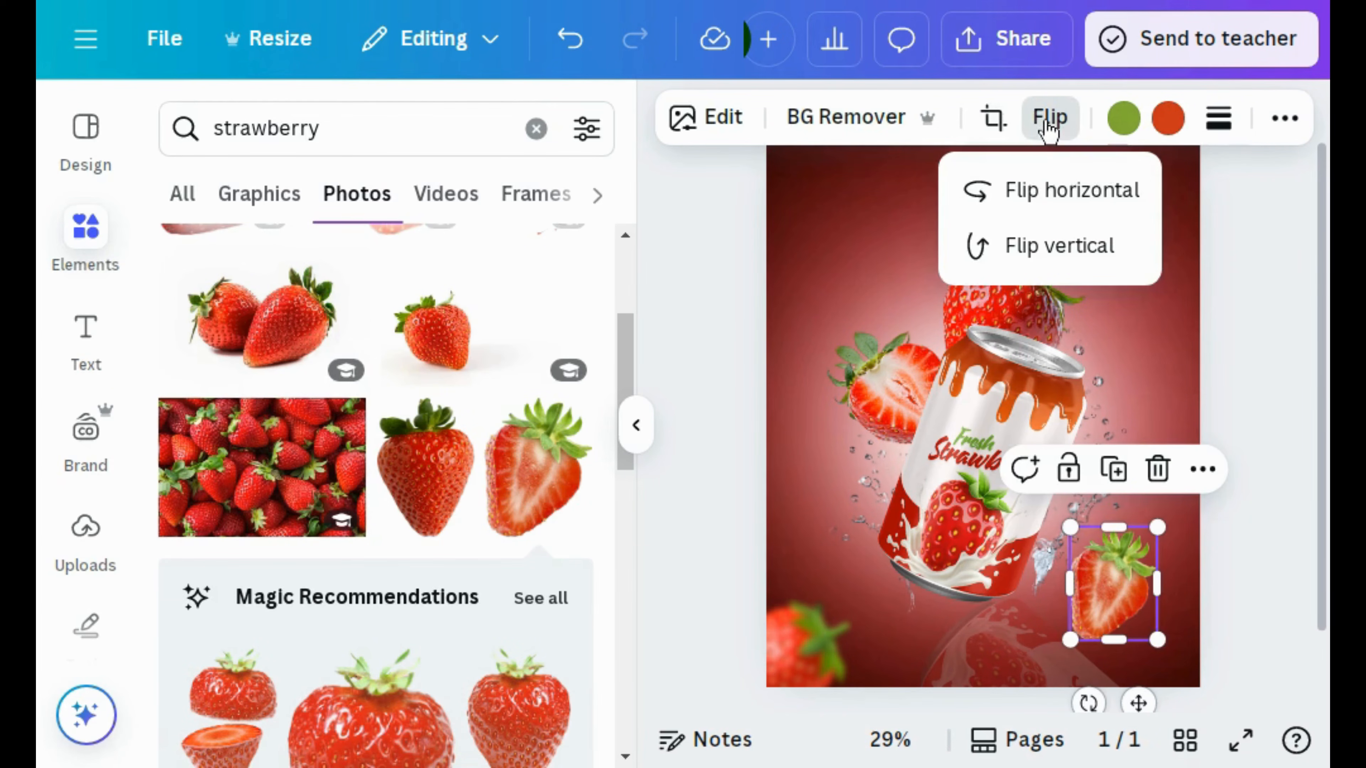
pyautogui.click(1028, 189)
pyautogui.click(1144, 564)
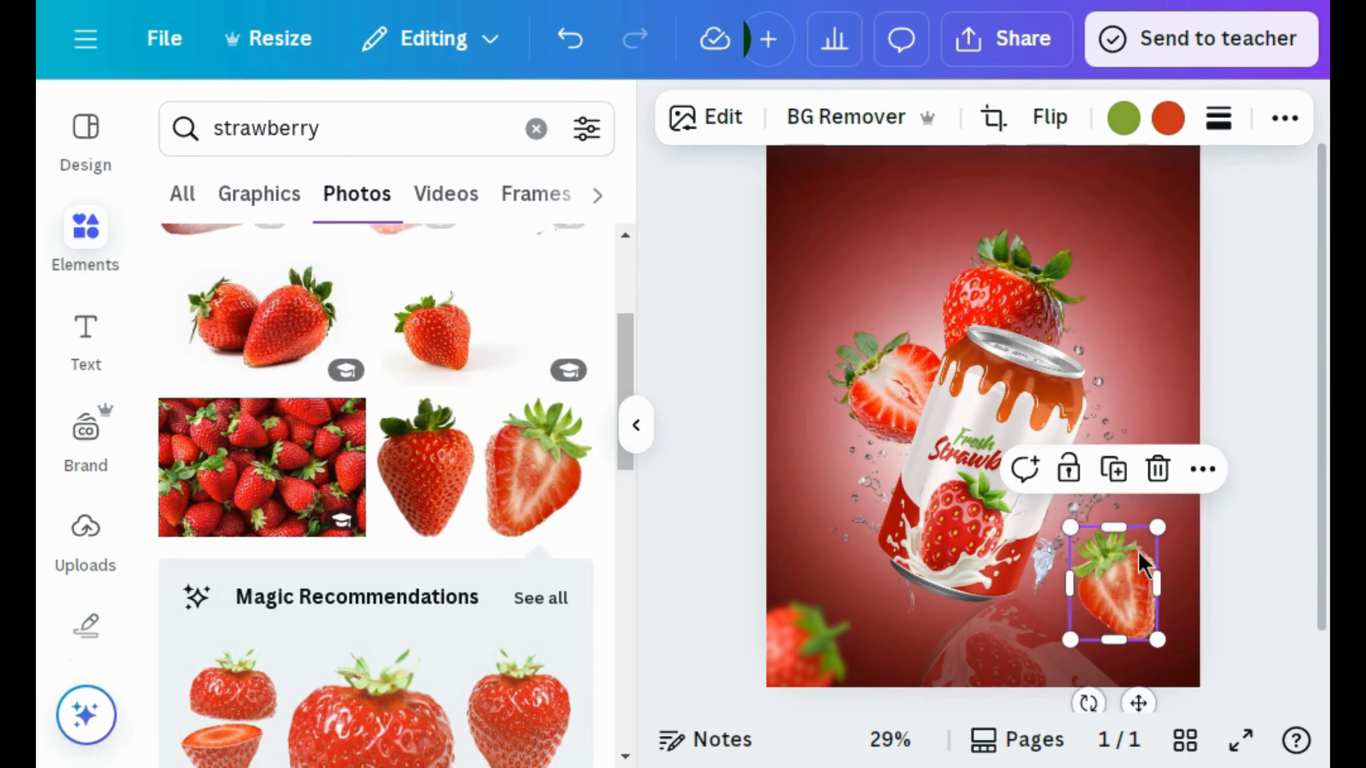
pyautogui.moveTo(1144, 563); pyautogui.dragTo(1178, 188)
pyautogui.click(636, 425)
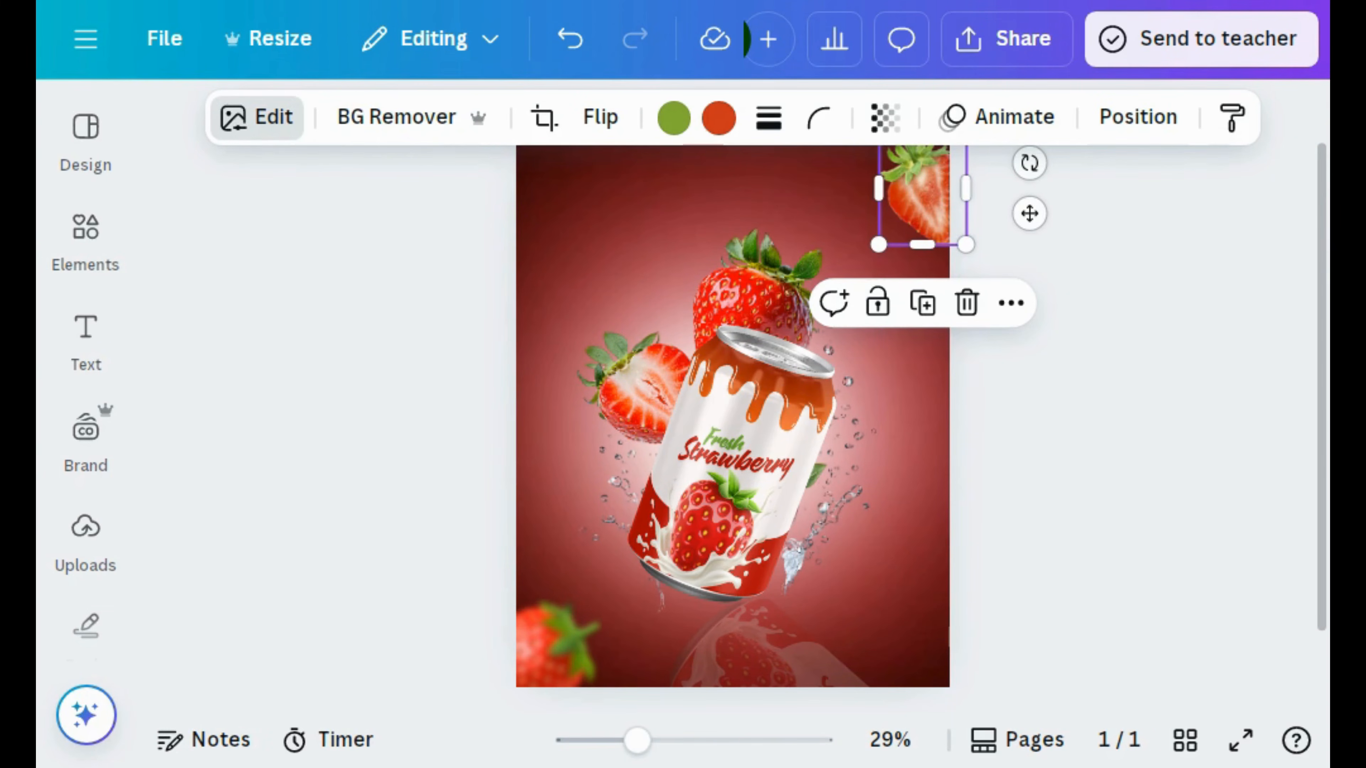
# Blur the whole image of the halved strawberry at an intensity of 85.
pyautogui.click(297, 123)
pyautogui.scroll(-10, 618, 591)
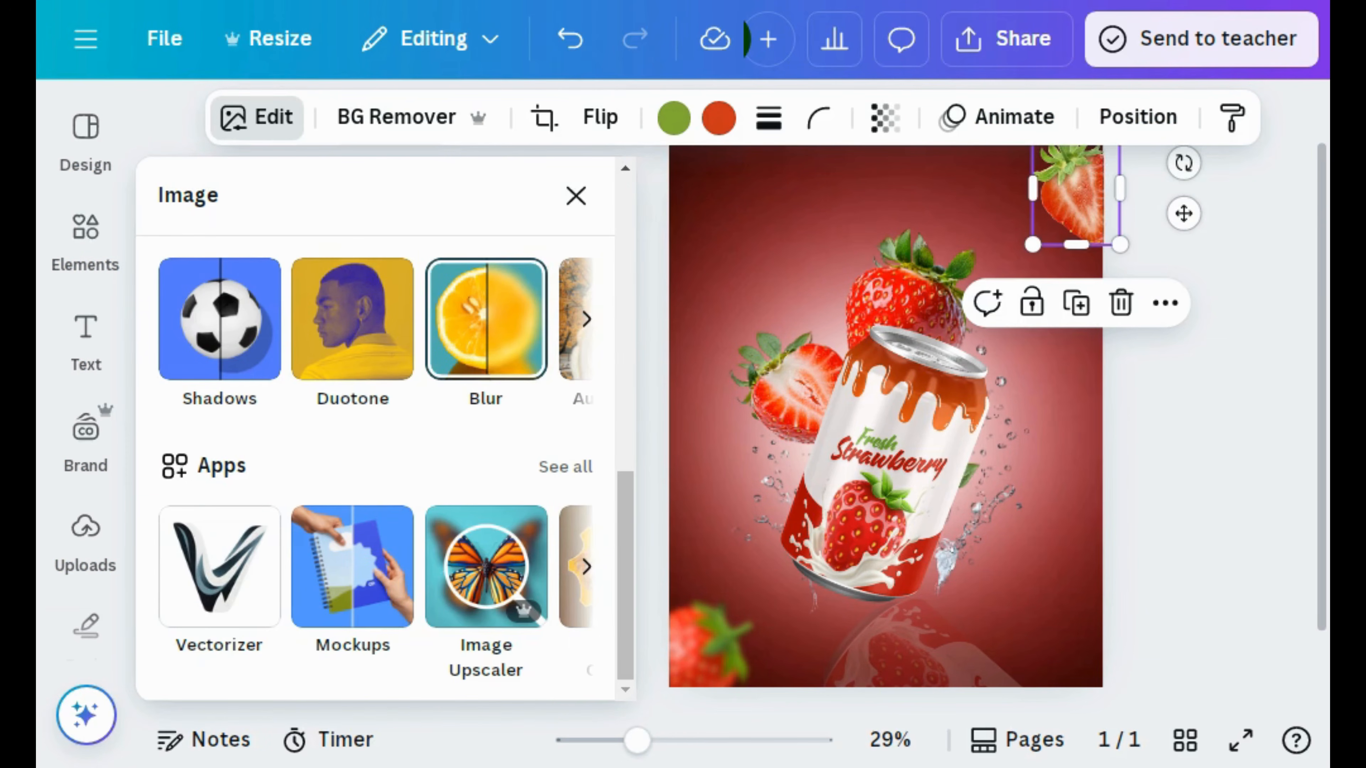
pyautogui.click(485, 319)
pyautogui.moveTo(172, 409); pyautogui.dragTo(469, 409)
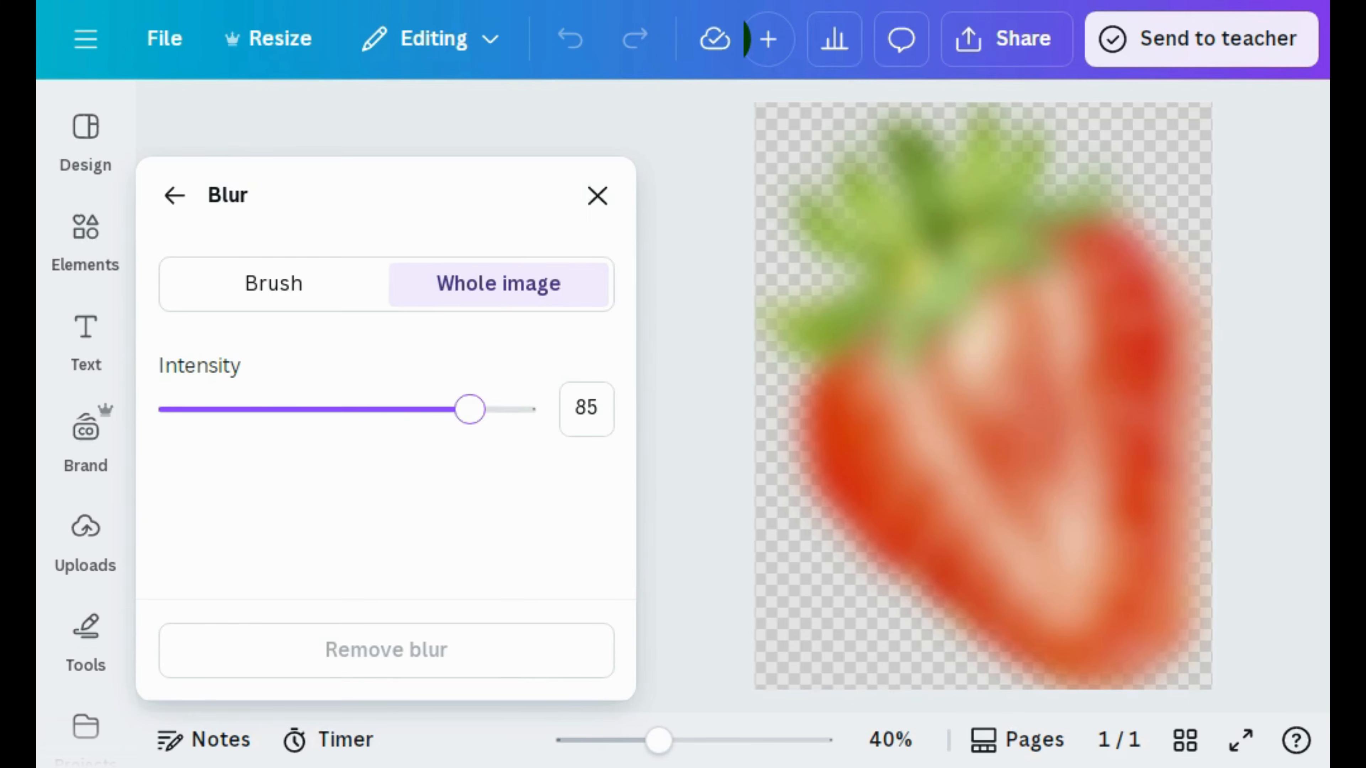
pyautogui.click(597, 195)
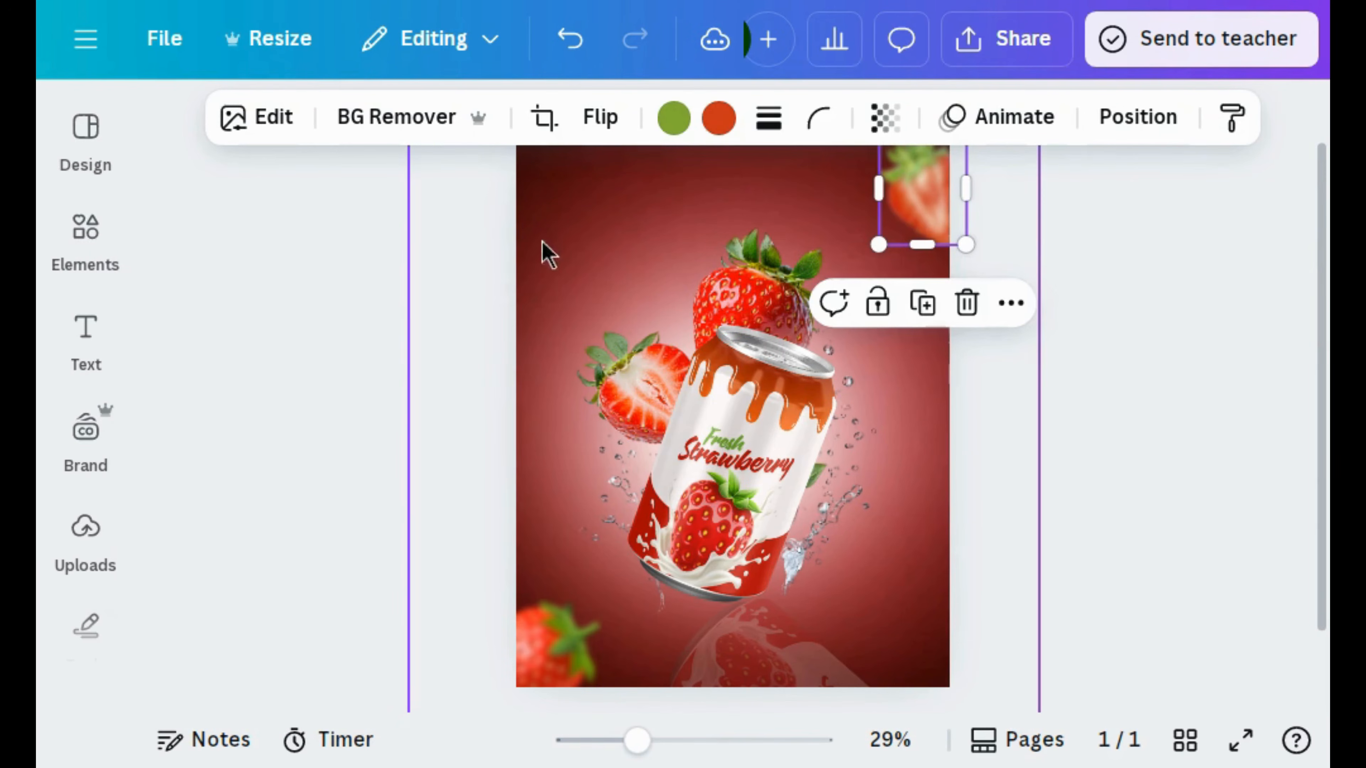
pyautogui.click(472, 323)
# Fine-tune the placement of the blurred strawberries in the page's upper-right and lower-left corners.
pyautogui.click(890, 198)
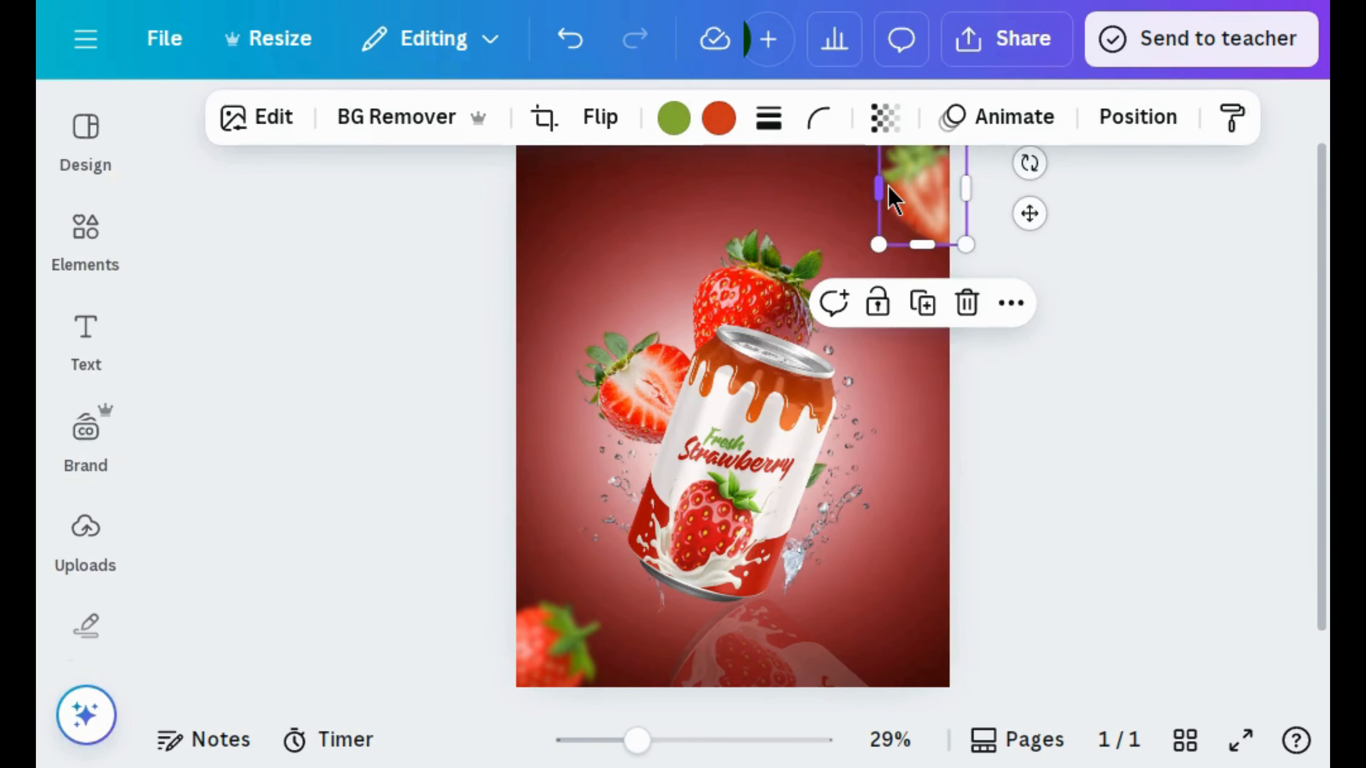
pyautogui.moveTo(881, 183); pyautogui.dragTo(918, 190)
pyautogui.click(1091, 398)
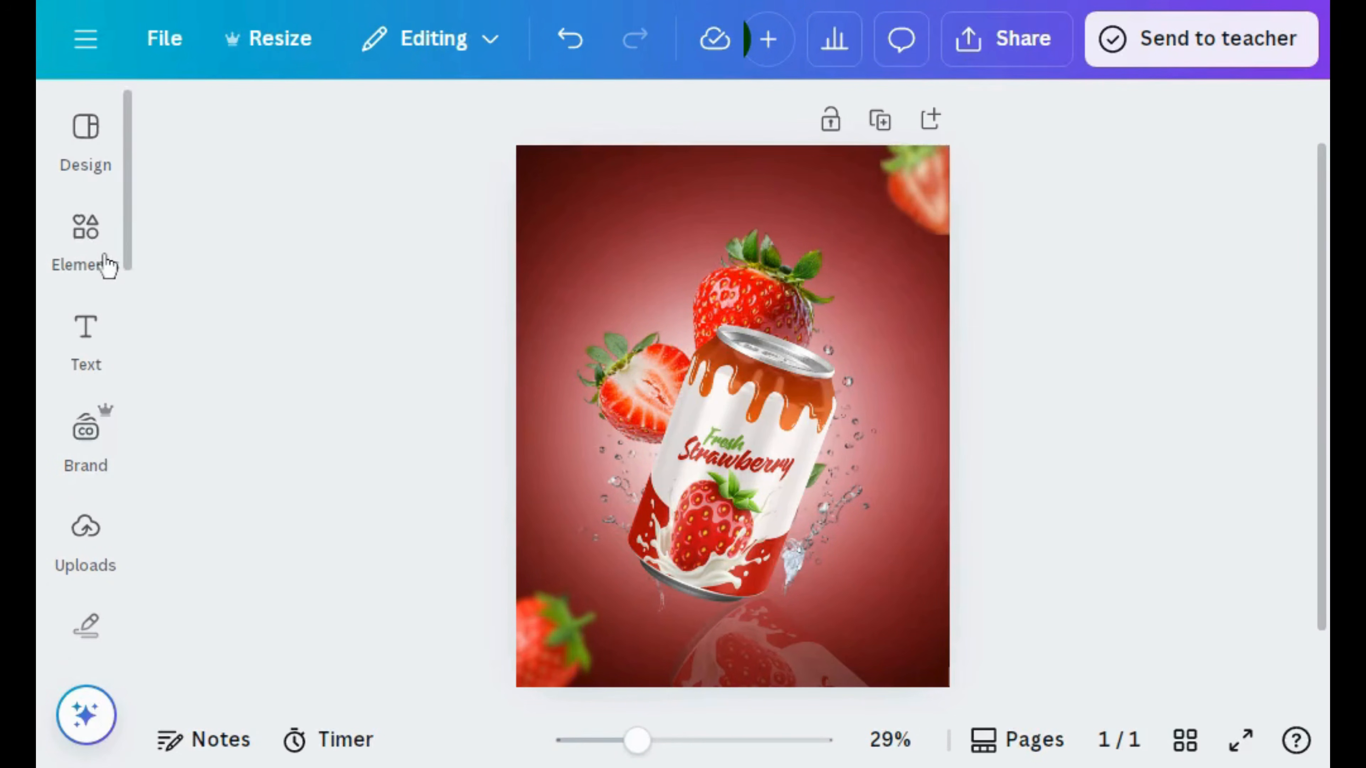
# Search the elements for "strawberry leaves" and add the photo of the three-leaf green sprig to the page.
pyautogui.click(107, 265)
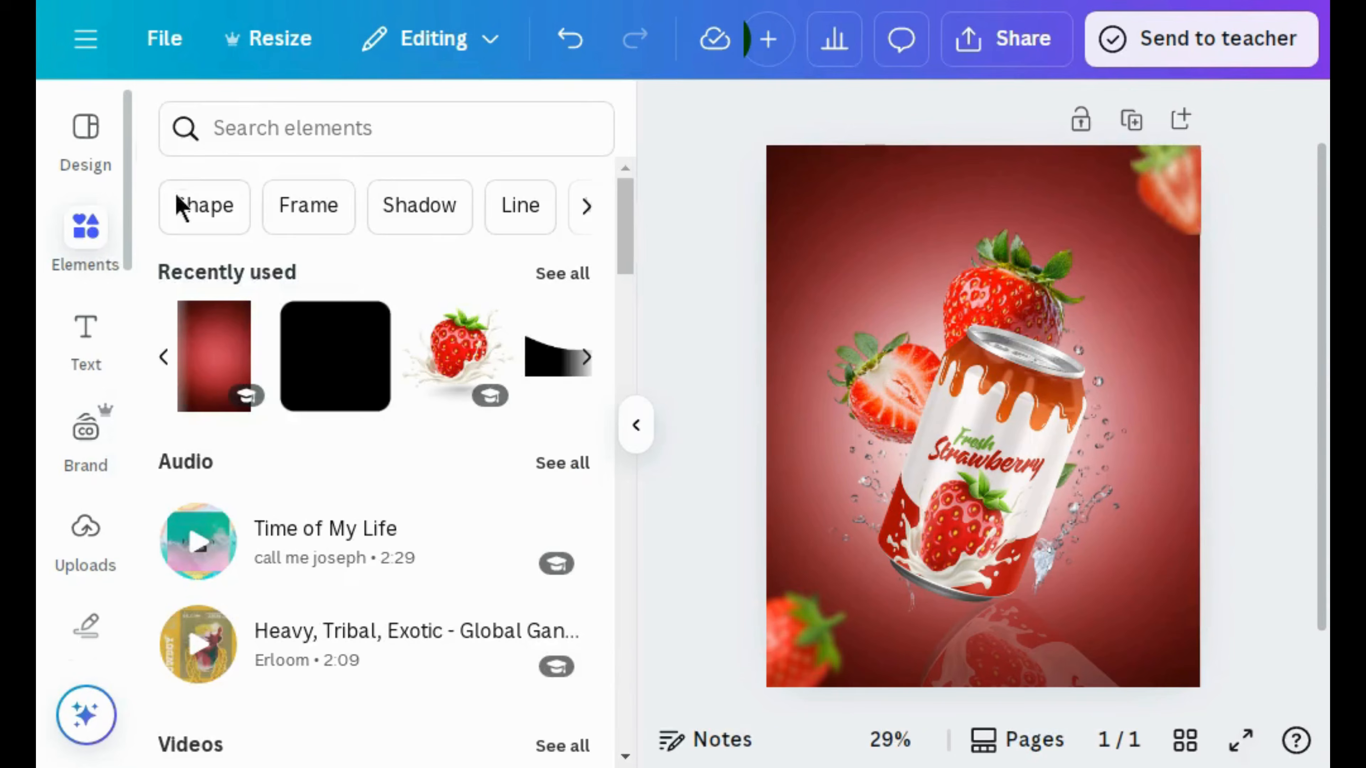
pyautogui.click(221, 128)
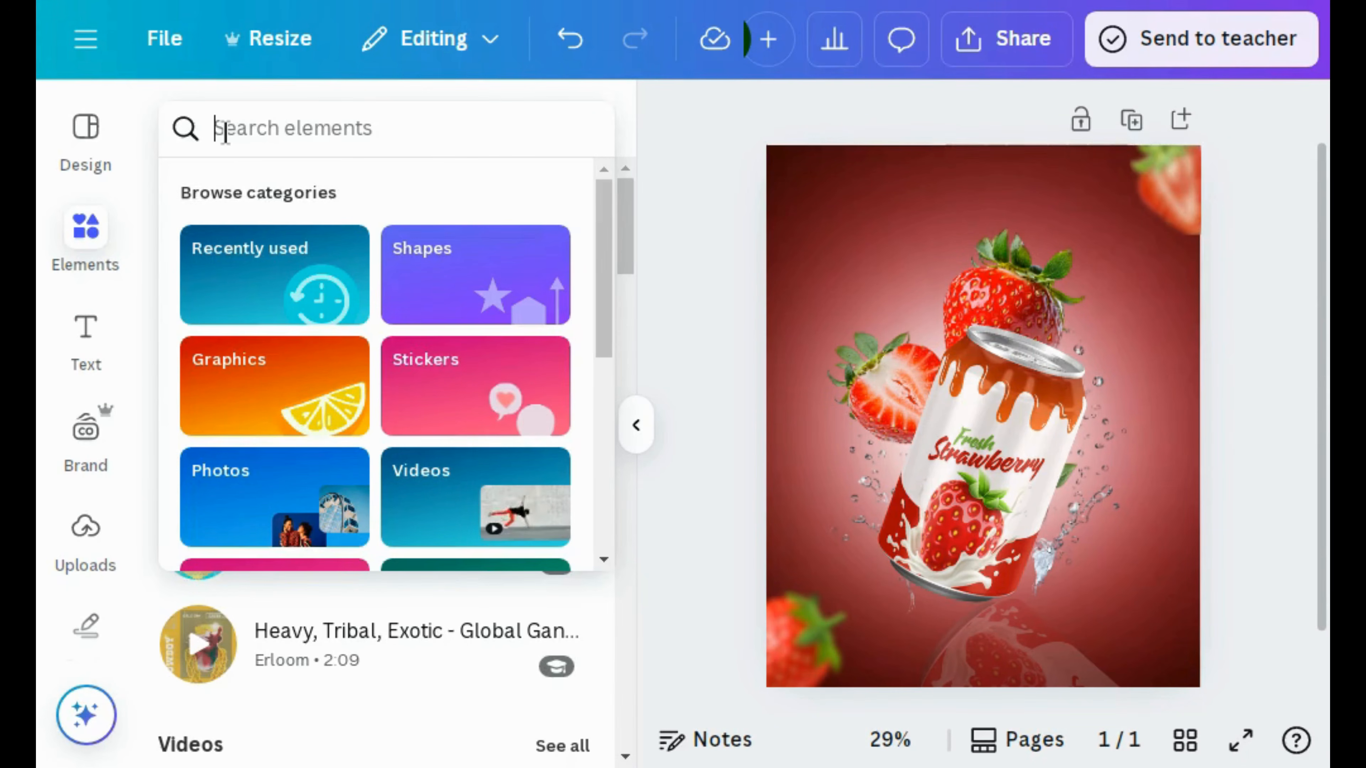
pyautogui.write('straw')
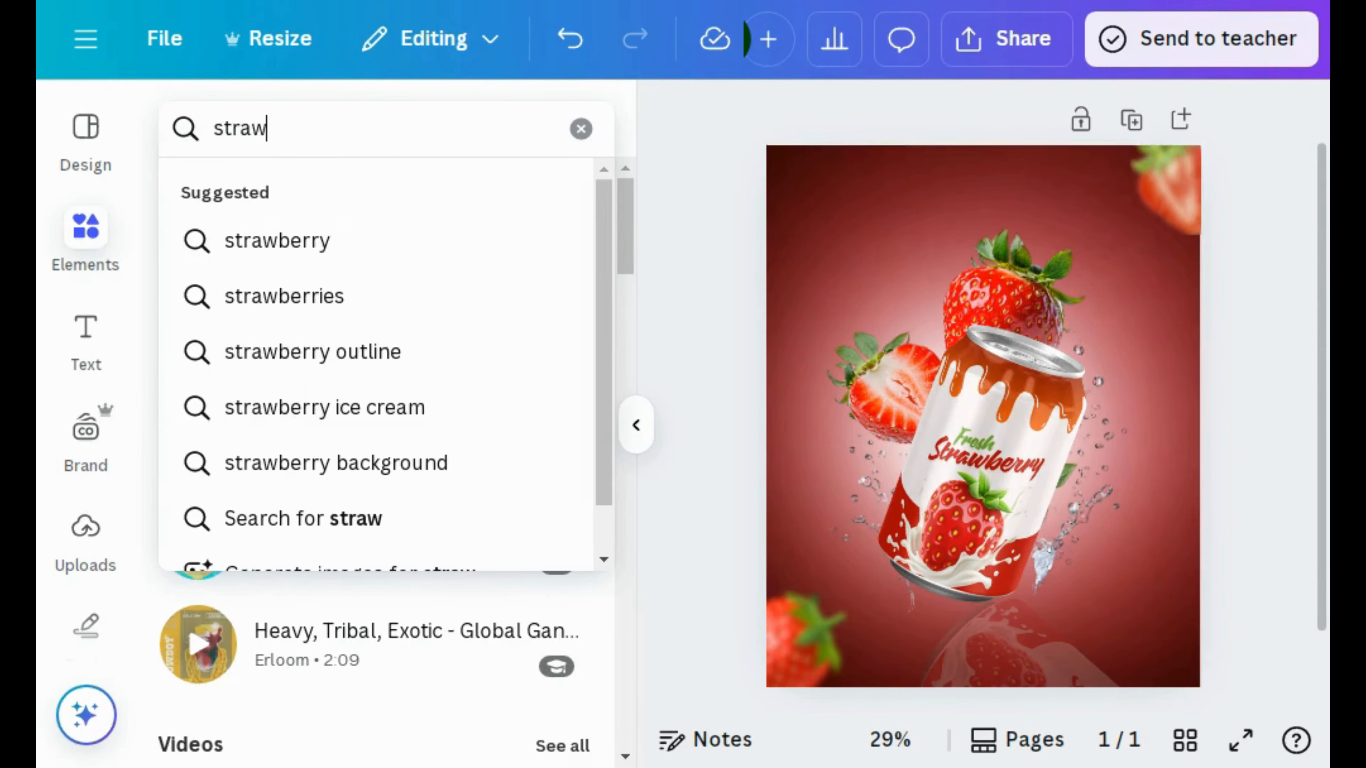
pyautogui.write('berry')
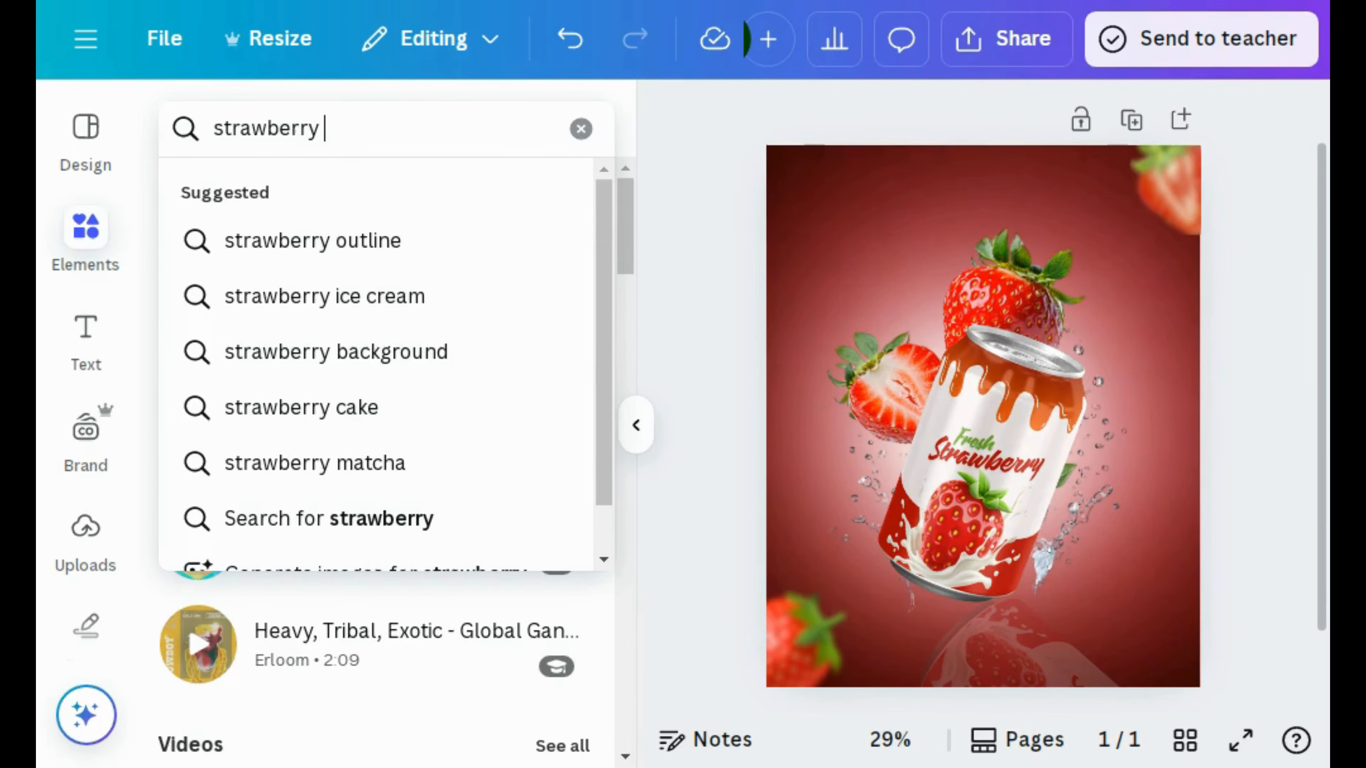
pyautogui.write(' leavc')
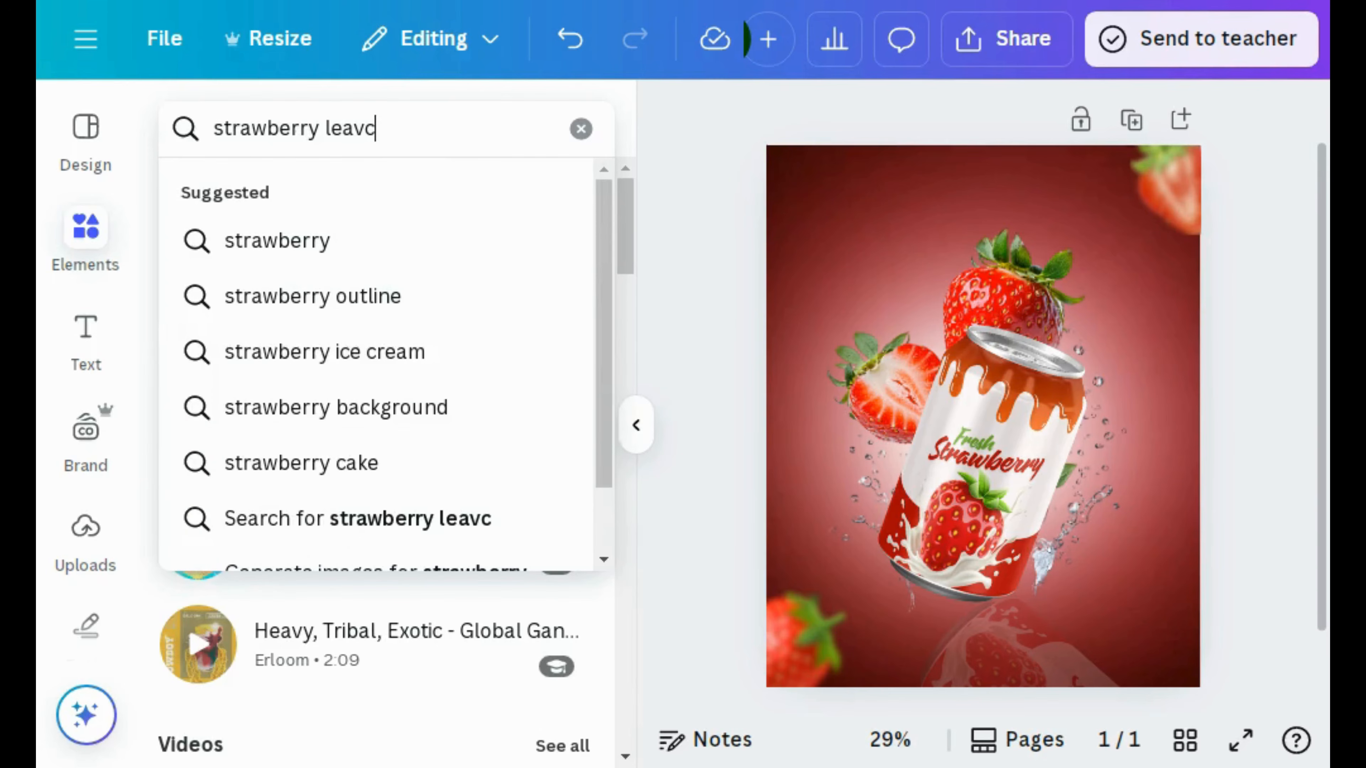
pyautogui.press('BackSpace')
pyautogui.write('es')
pyautogui.press('Return')
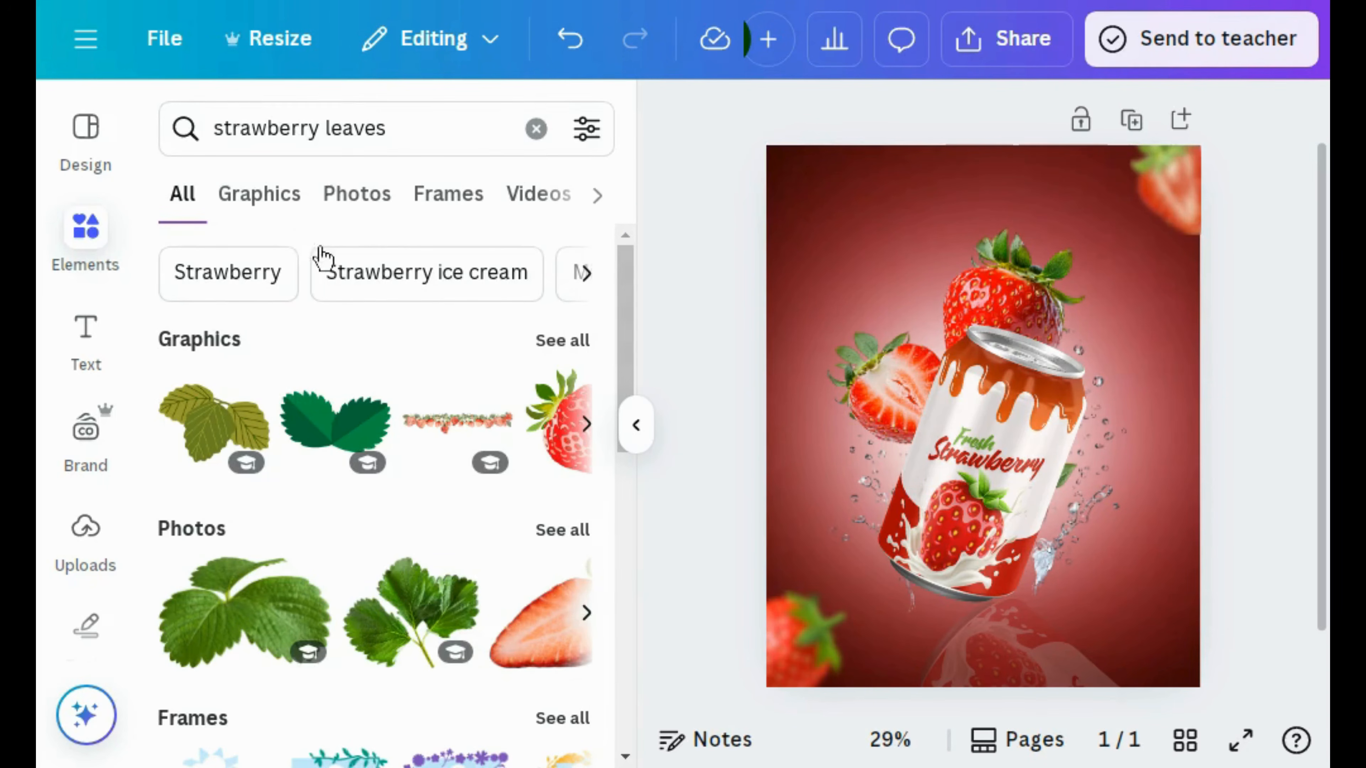
pyautogui.click(345, 209)
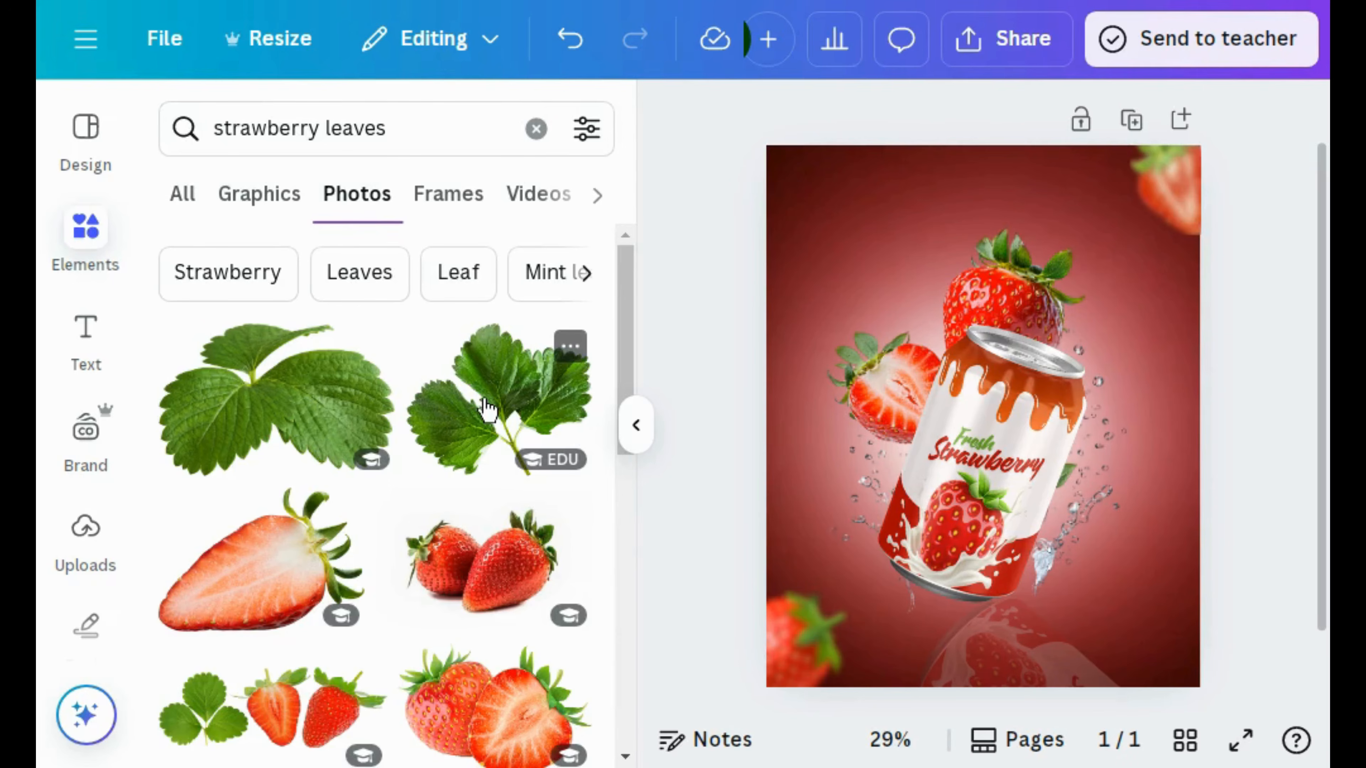
pyautogui.click(486, 409)
pyautogui.click(636, 425)
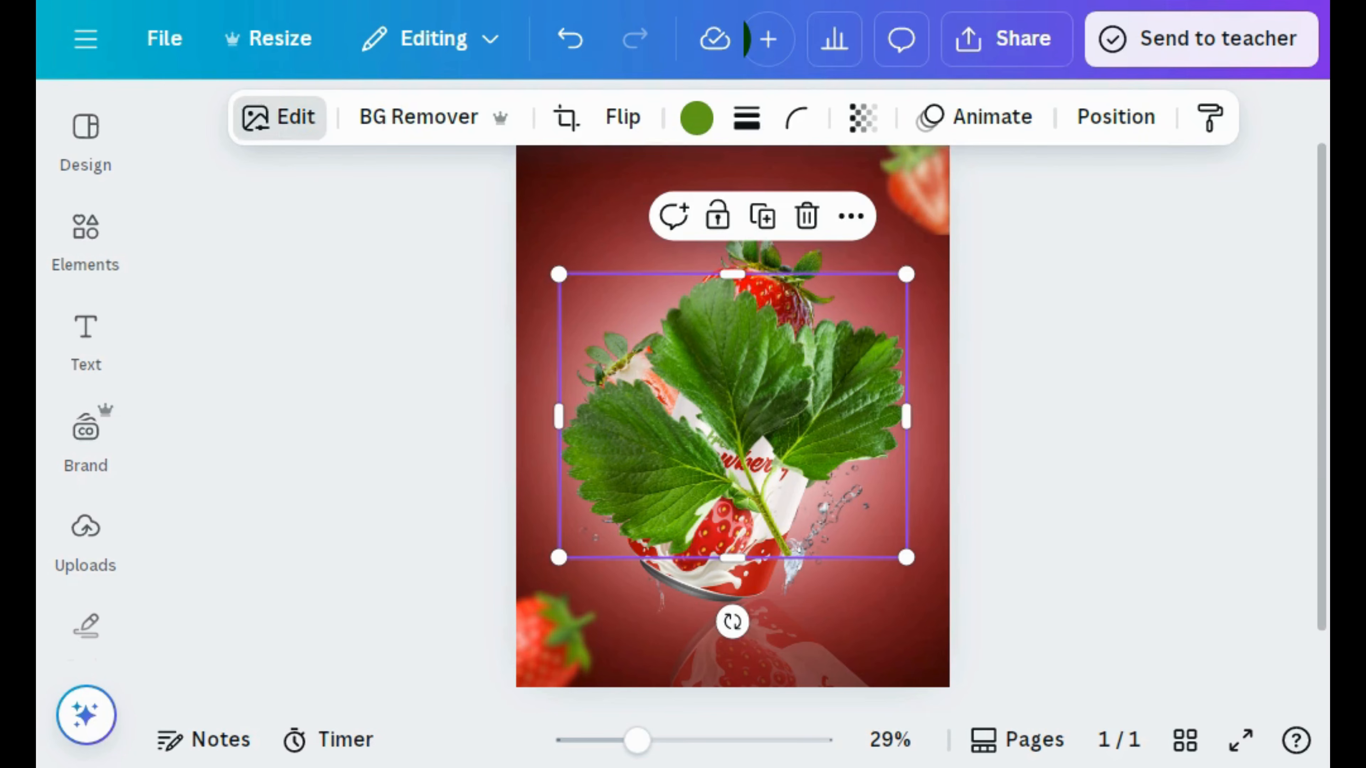
# Separate the sprig's left leaf with Magic Grab and delete the remaining leaves from the page.
pyautogui.press('Delete')
pyautogui.hotkey('ctrl', 'z')
pyautogui.click(276, 116)
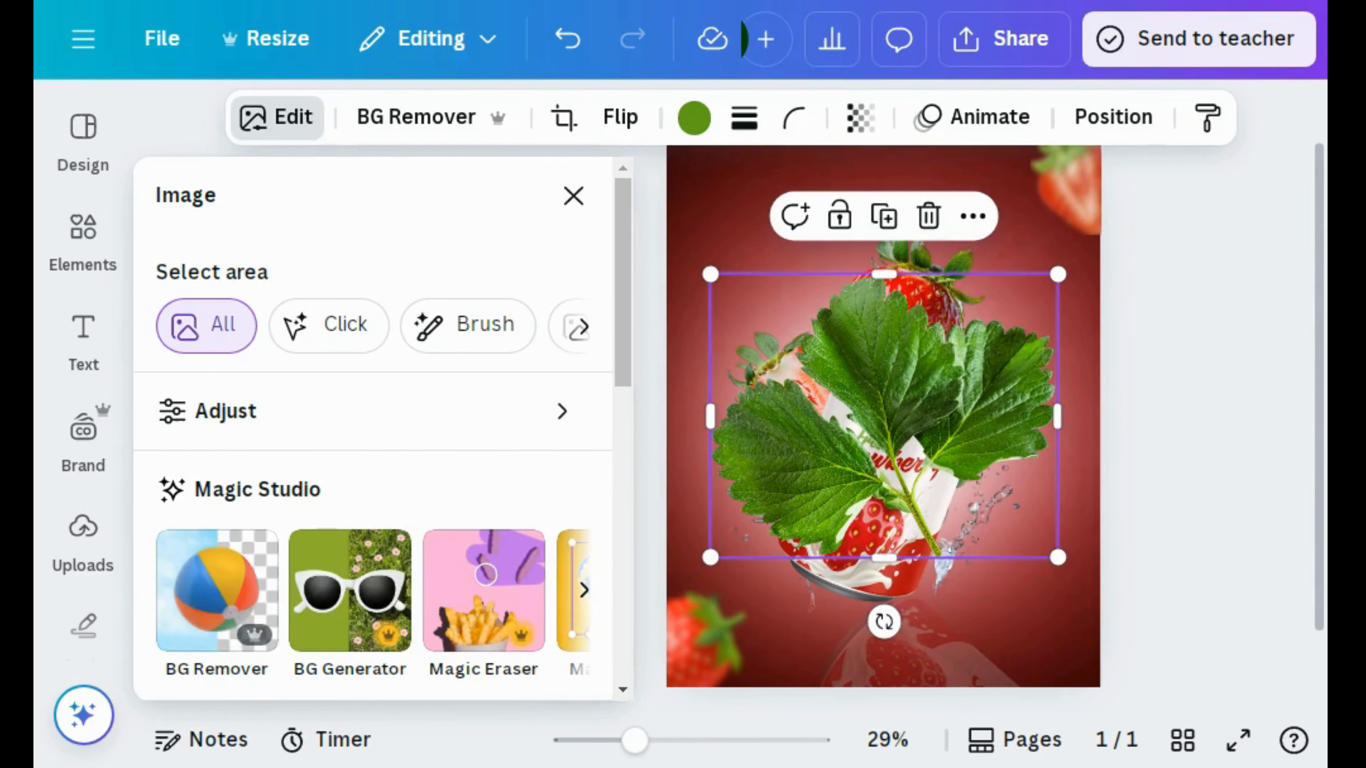
pyautogui.click(586, 592)
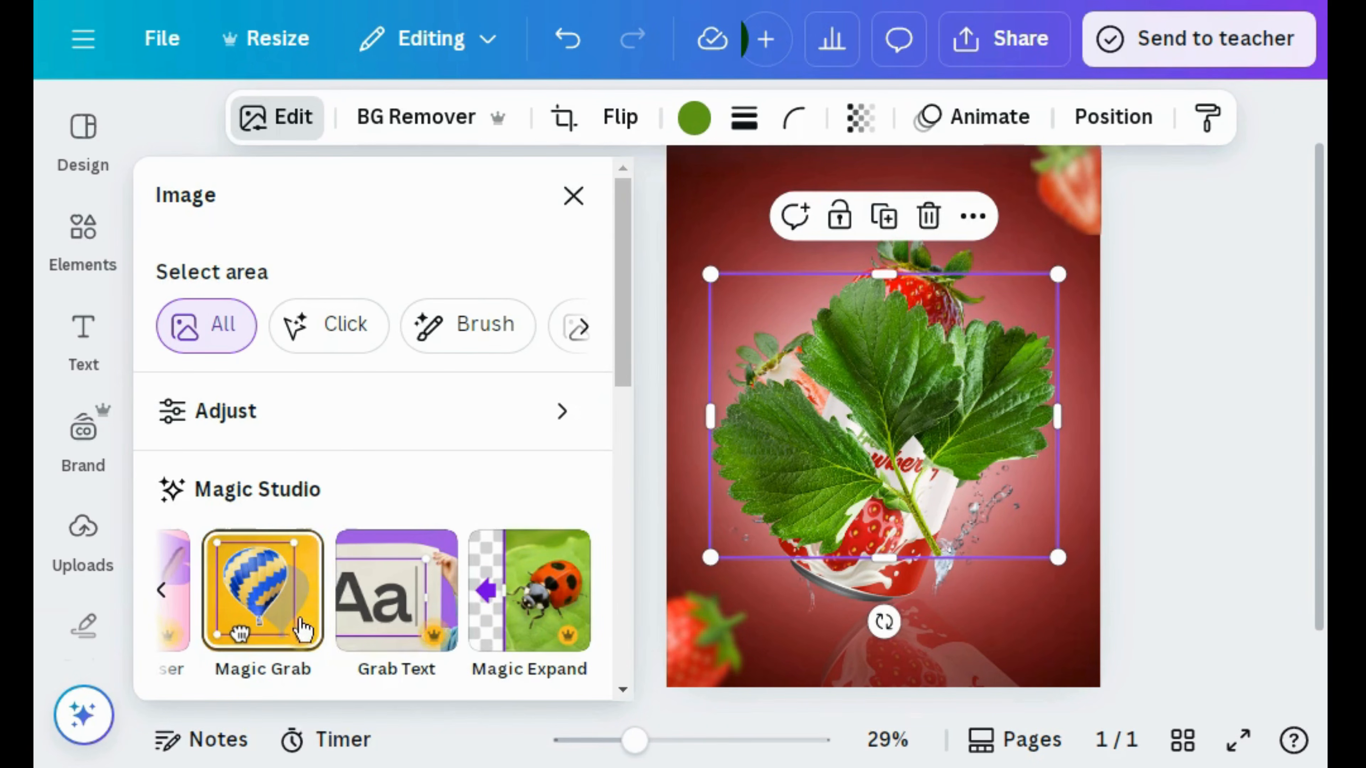
pyautogui.click(280, 624)
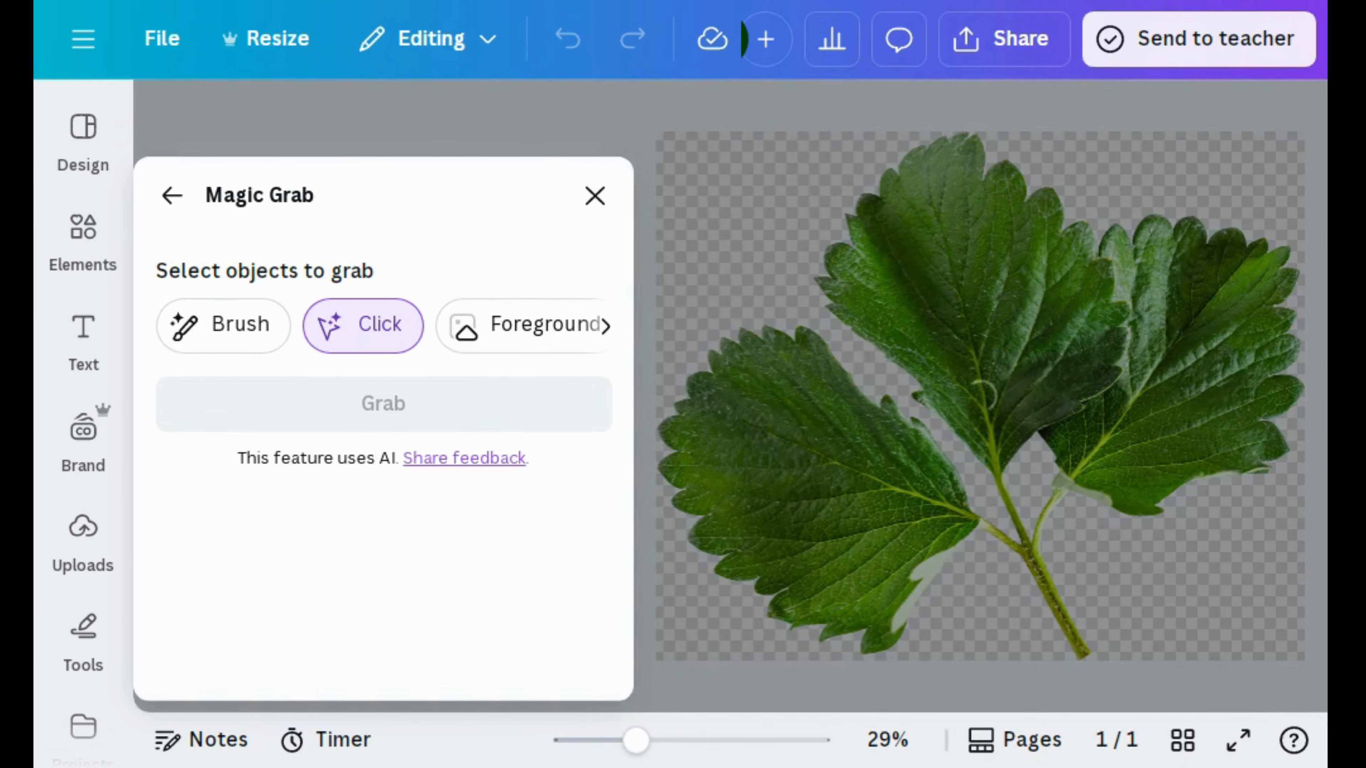
pyautogui.click(914, 574)
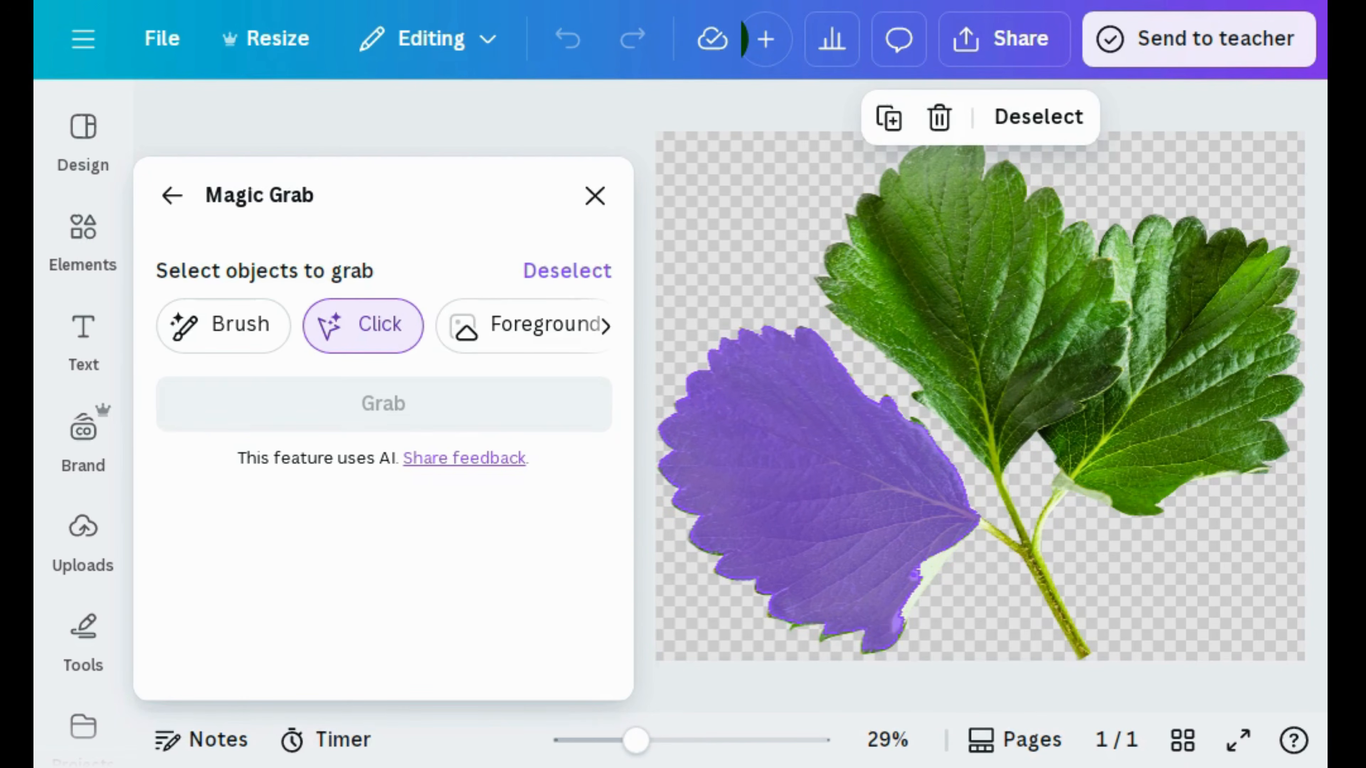
pyautogui.click(546, 427)
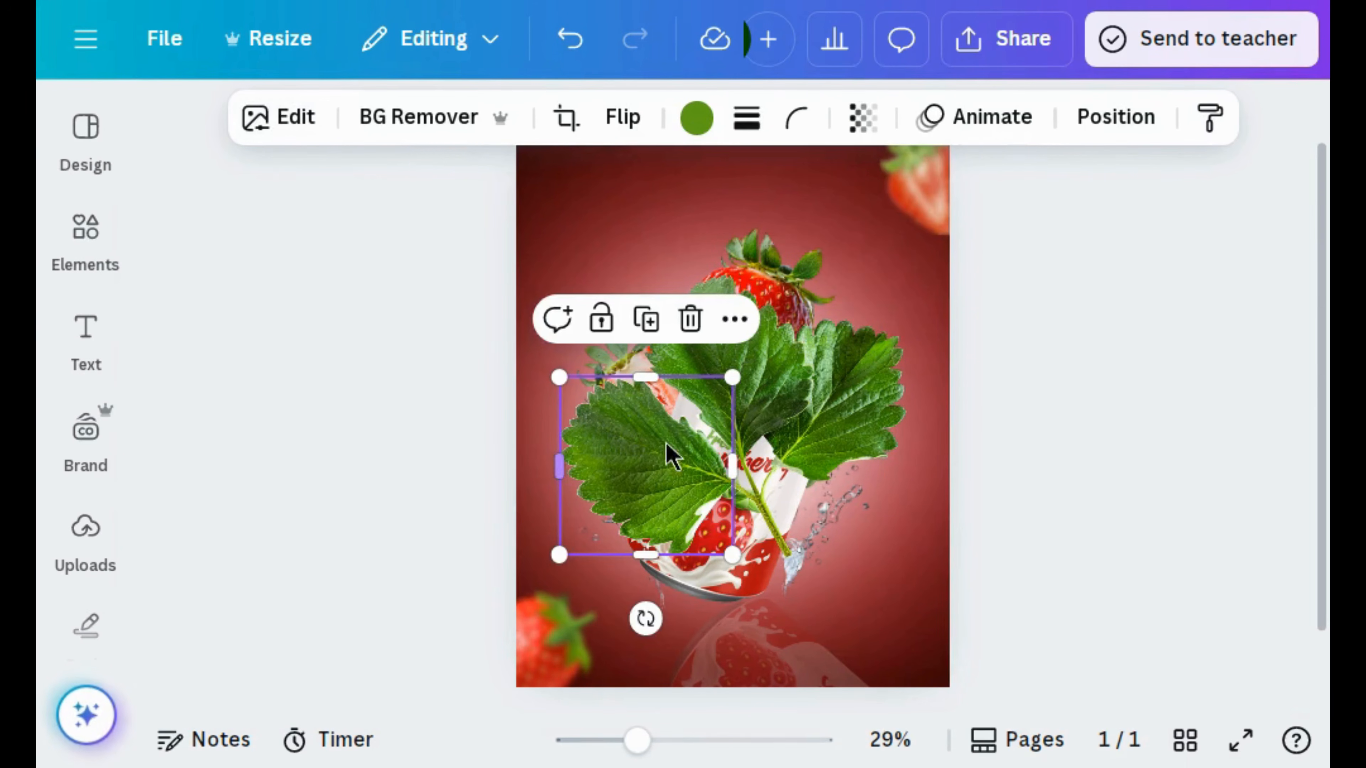
pyautogui.click(782, 428)
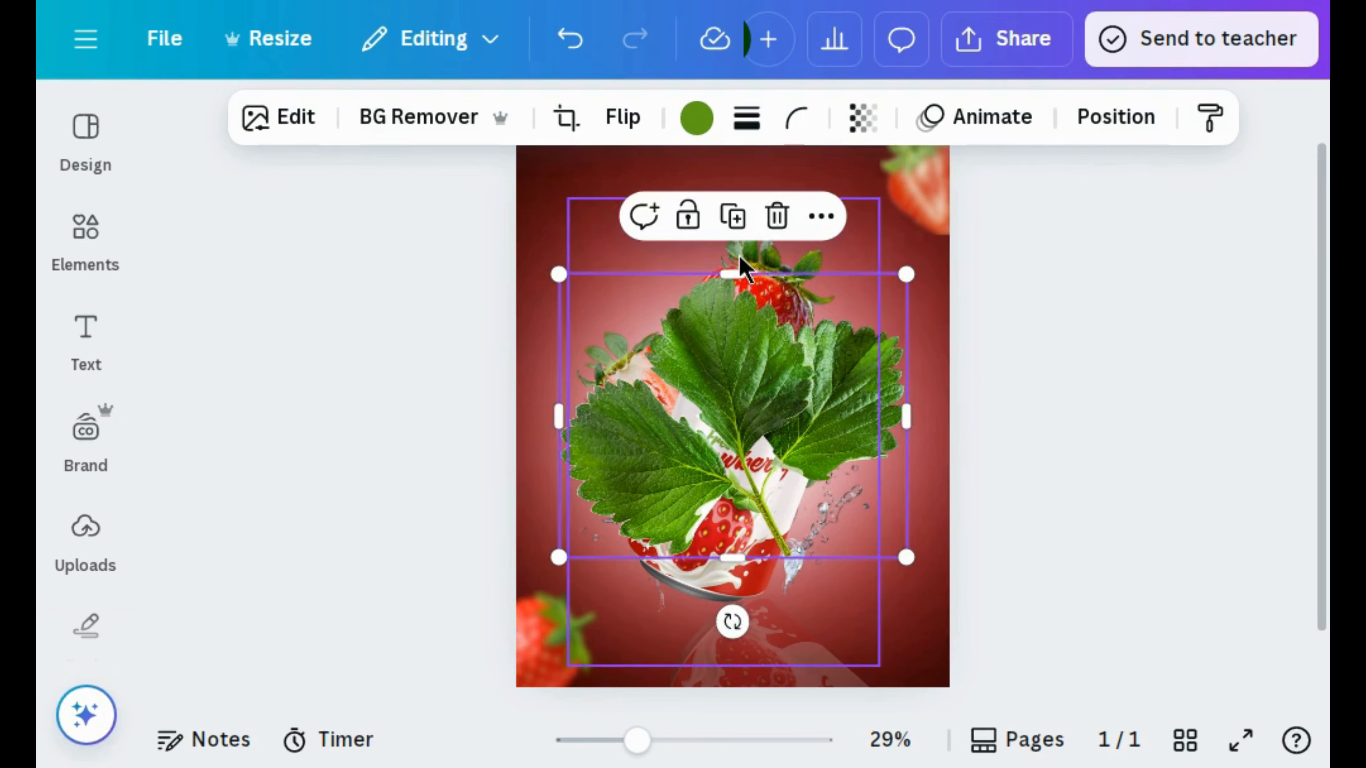
pyautogui.click(777, 226)
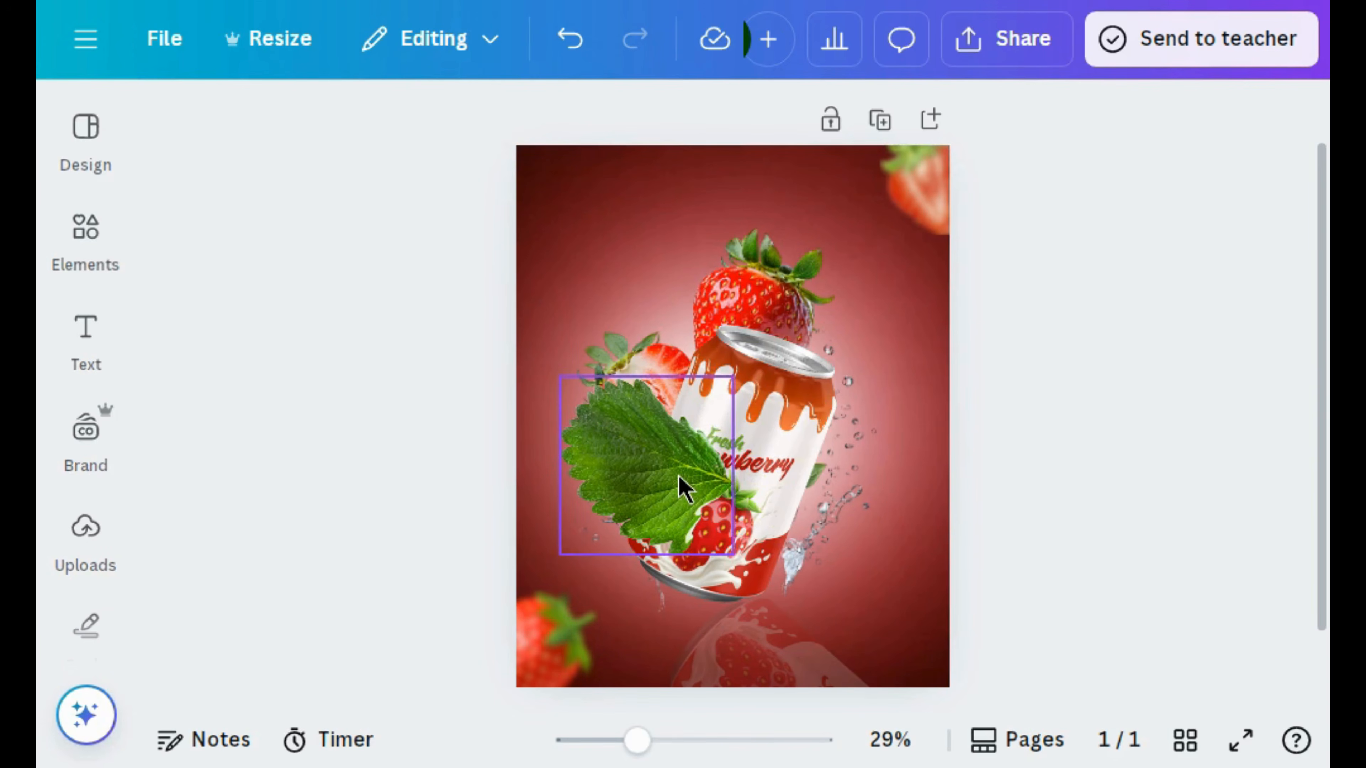
# Shrink the single leaf to a small accent and move it into the page's upper-left corner.
pyautogui.click(680, 487)
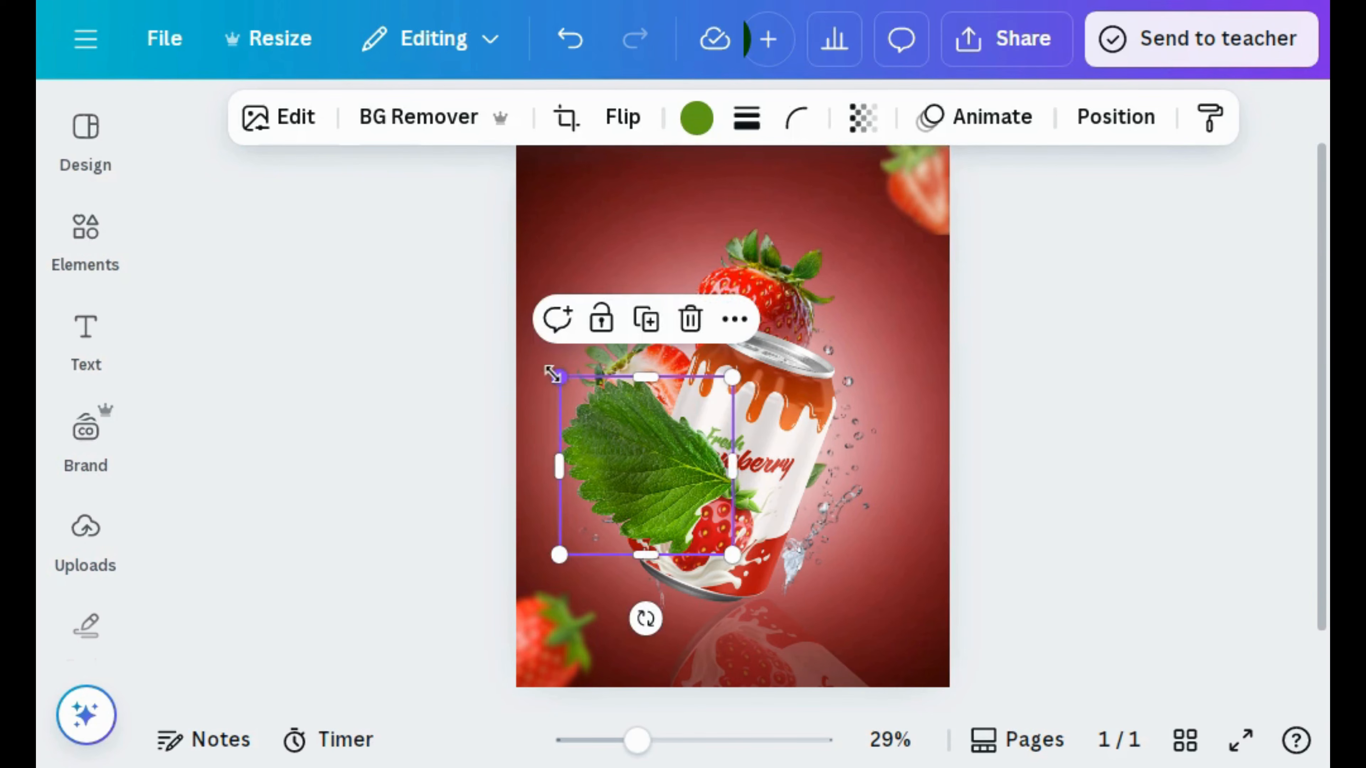
pyautogui.moveTo(583, 407); pyautogui.dragTo(661, 481)
pyautogui.moveTo(722, 622); pyautogui.dragTo(620, 326)
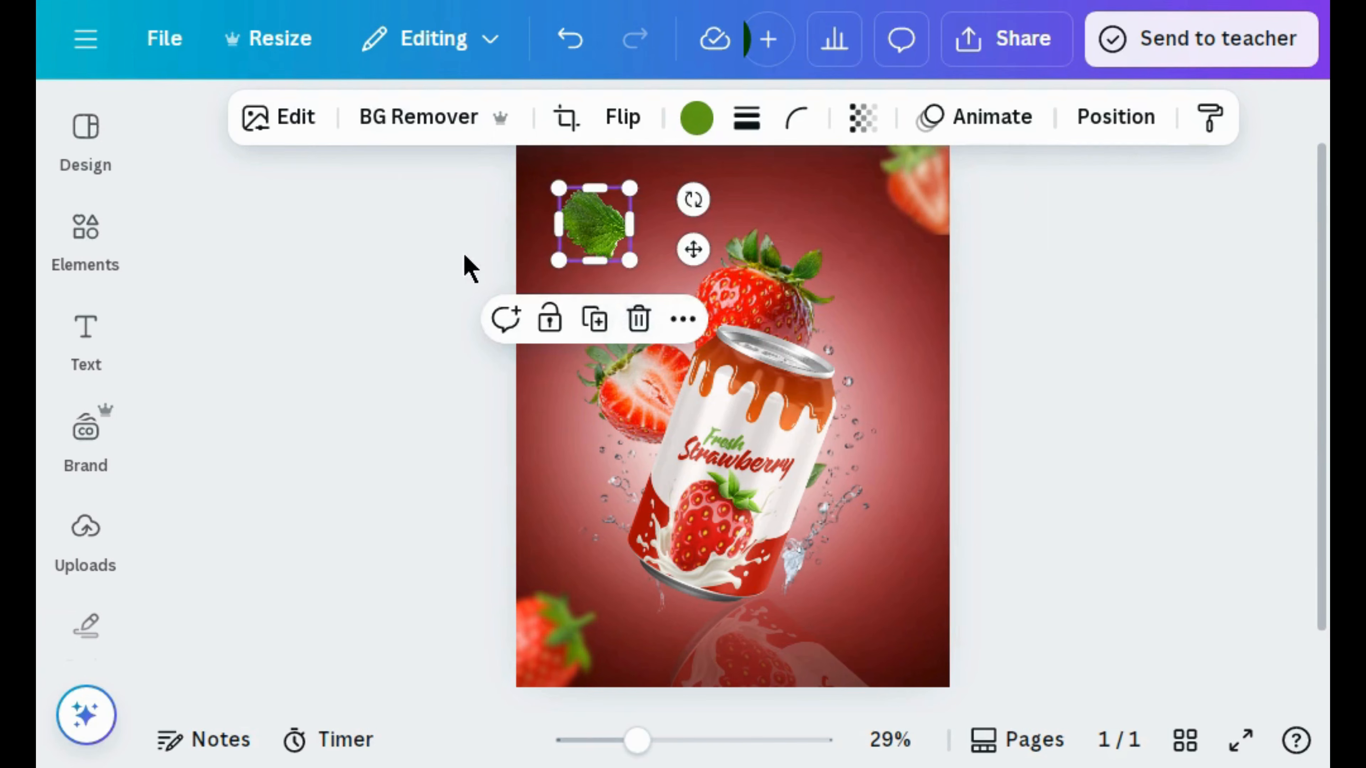
pyautogui.moveTo(674, 245); pyautogui.dragTo(658, 244)
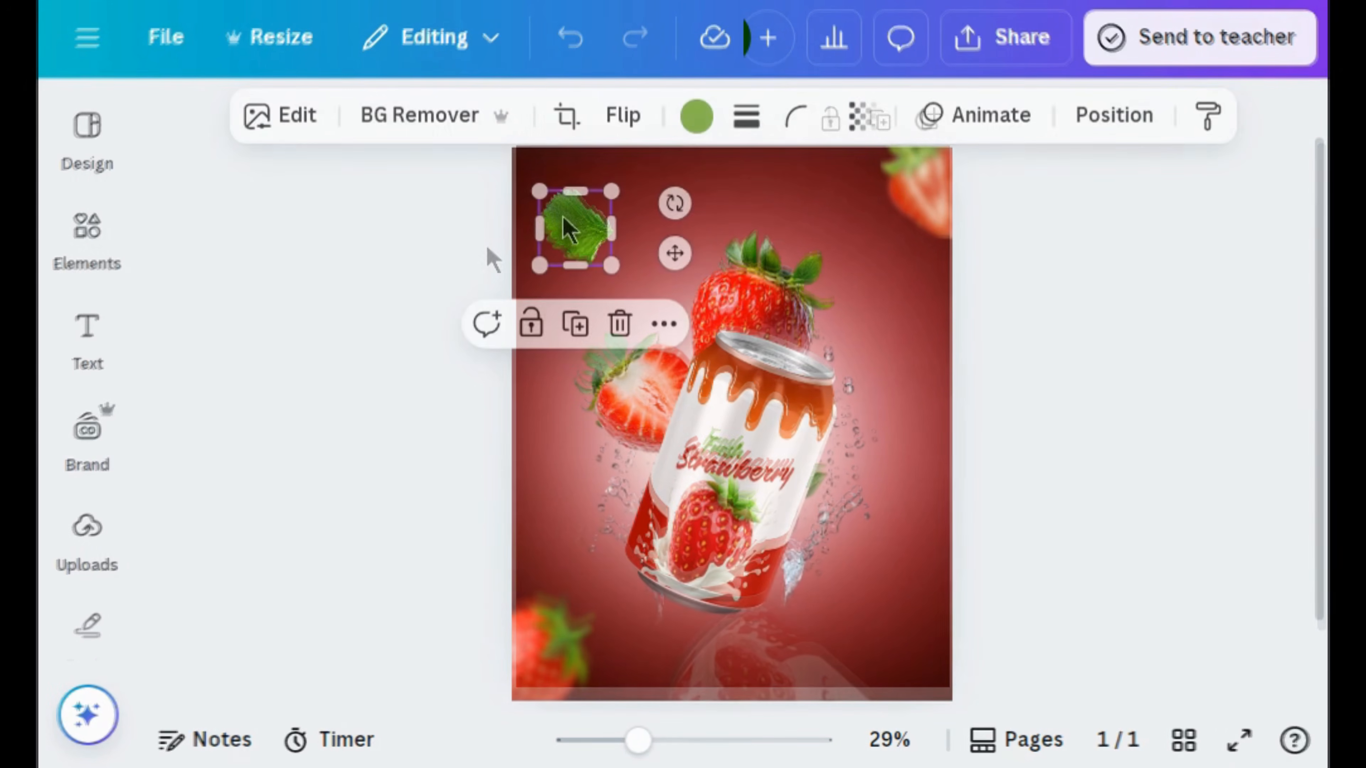
# Blur the whole image of the small leaf at an intensity of 51.
pyautogui.click(319, 134)
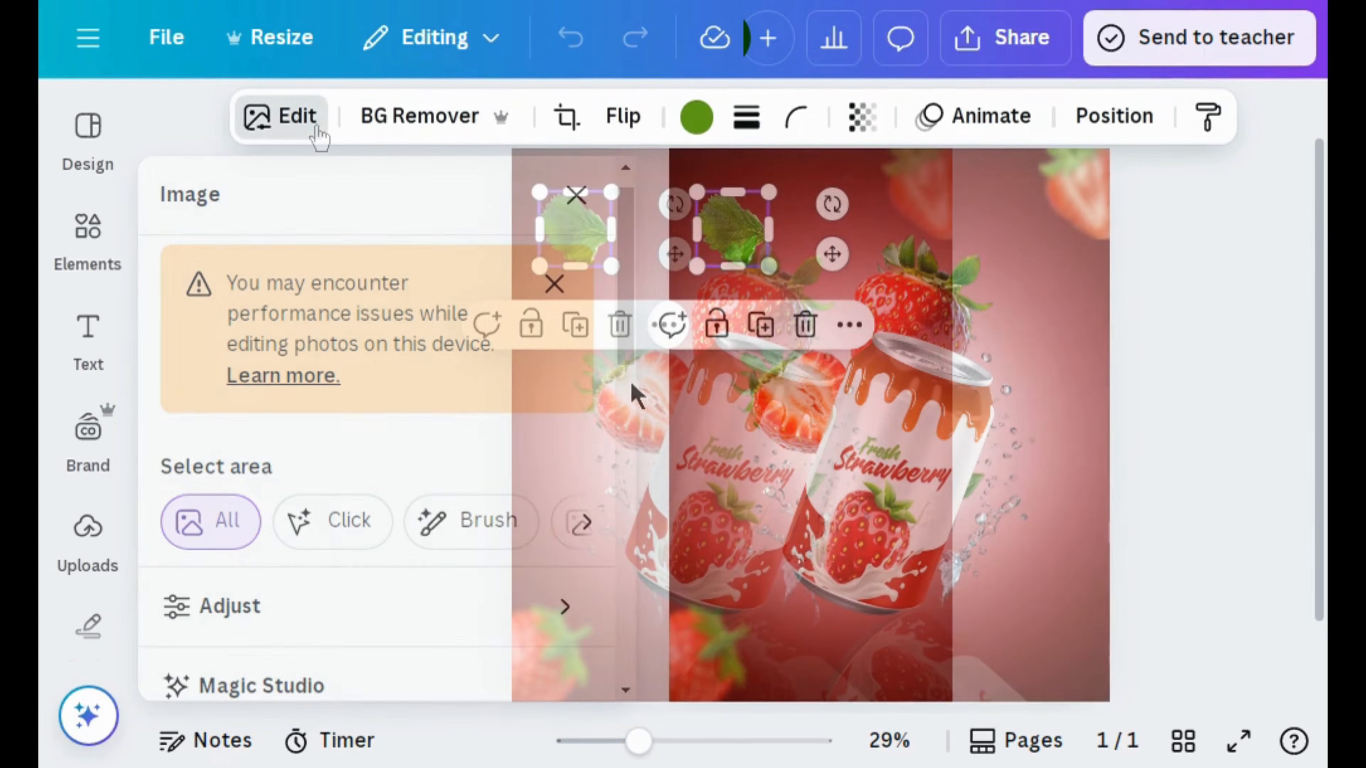
pyautogui.scroll(-8, 628, 398)
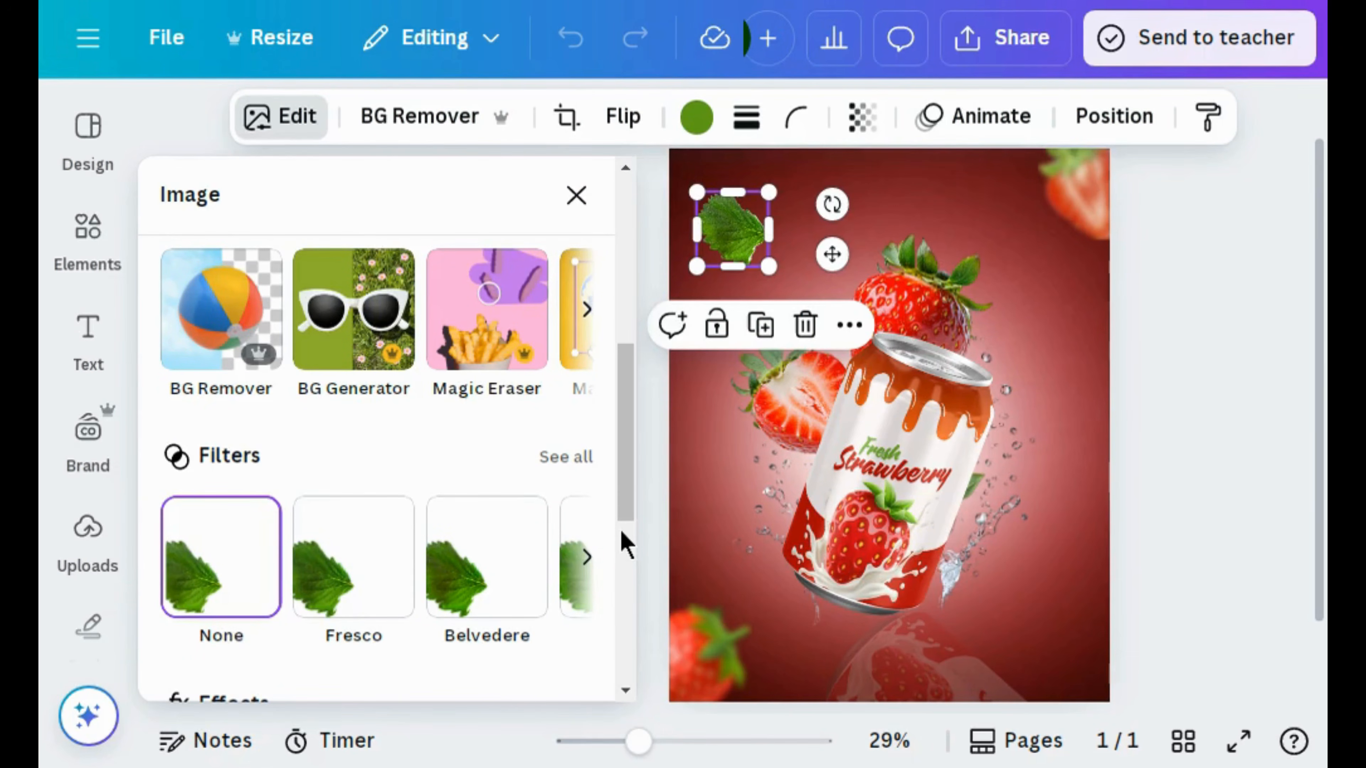
pyautogui.scroll(-7, 624, 557)
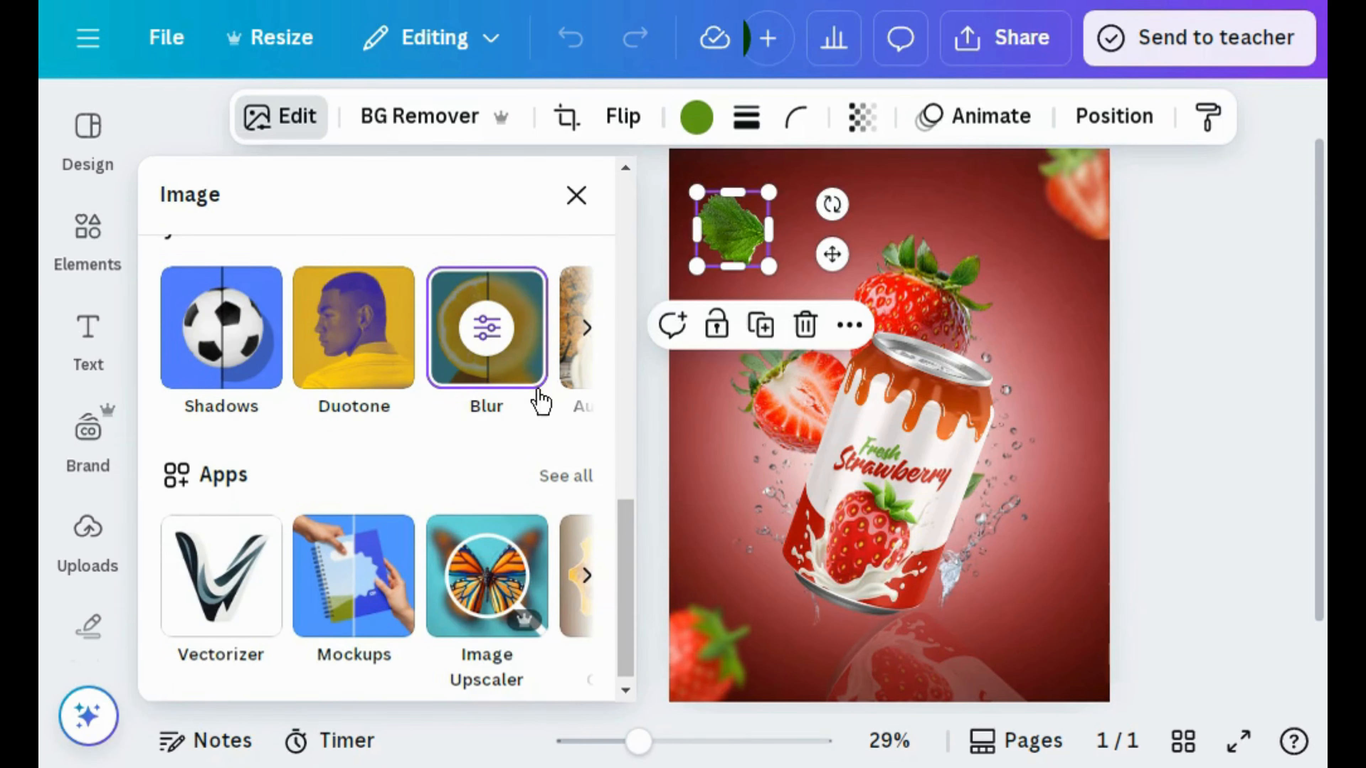
pyautogui.click(502, 336)
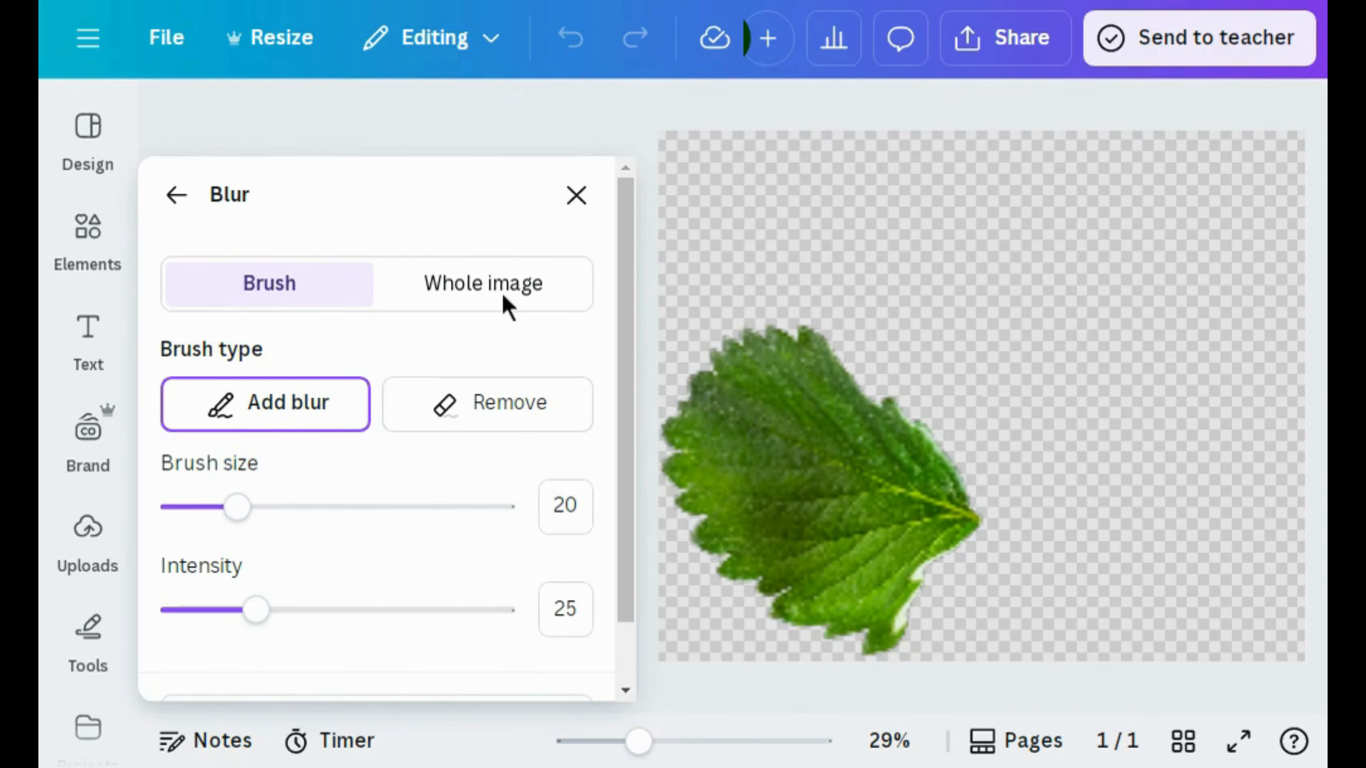
pyautogui.click(505, 301)
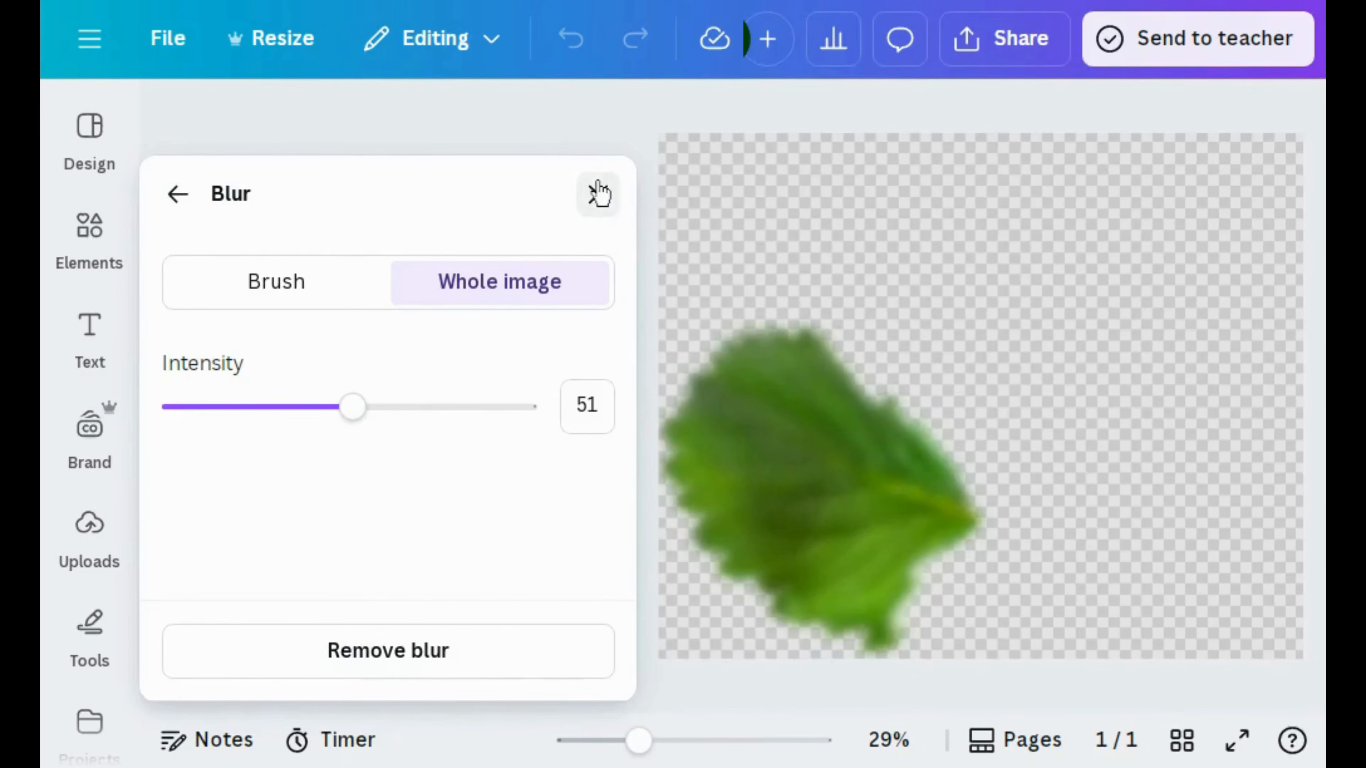
pyautogui.click(597, 194)
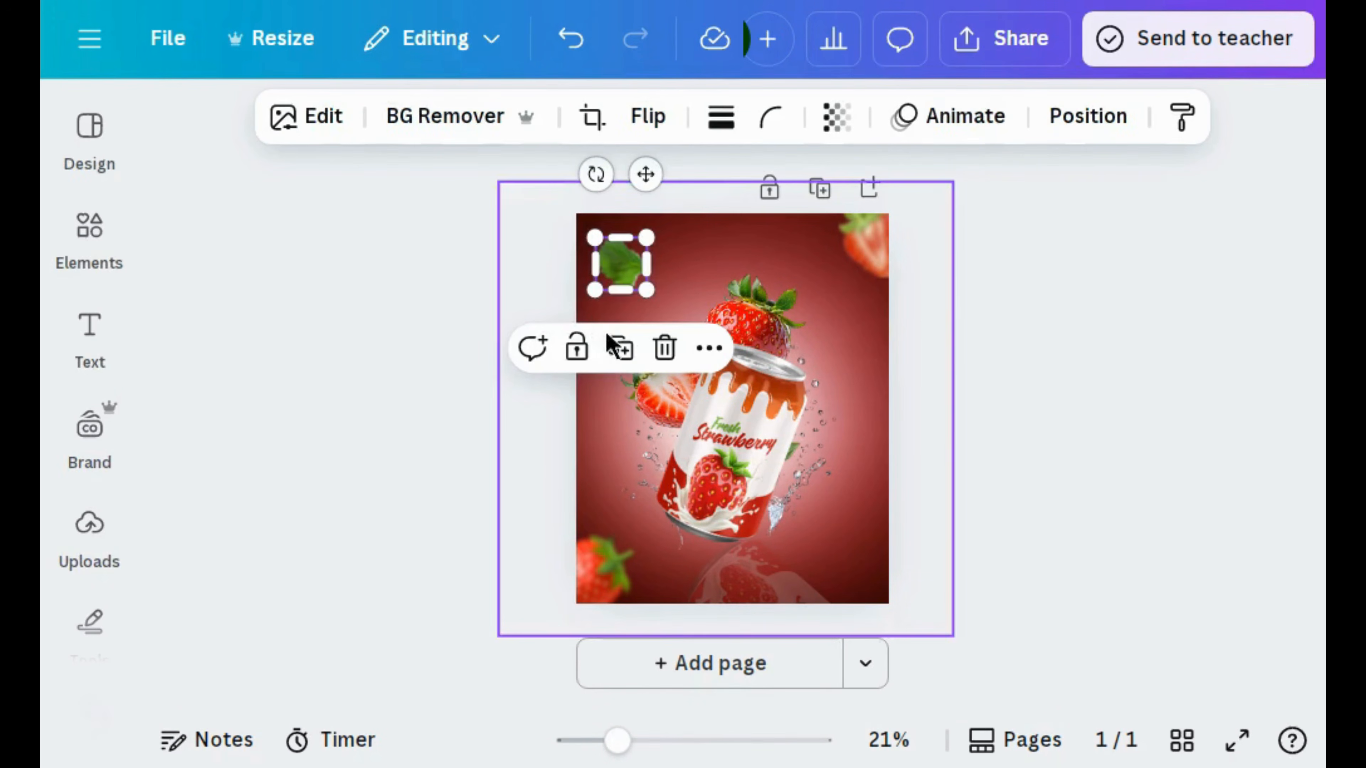
# Duplicate the blurred leaf and place a slightly enlarged copy partly off the page's right edge near the lower corner.
pyautogui.click(619, 346)
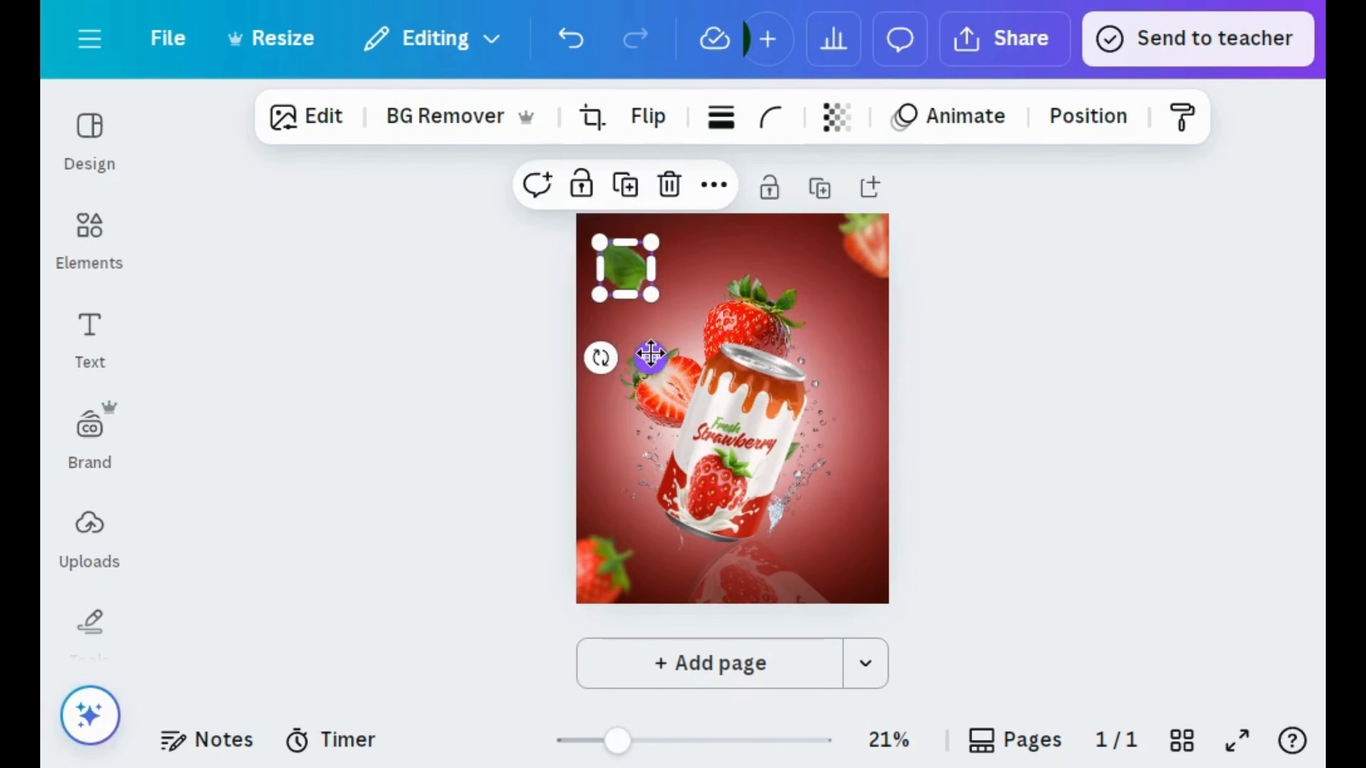
pyautogui.moveTo(649, 356); pyautogui.dragTo(900, 635)
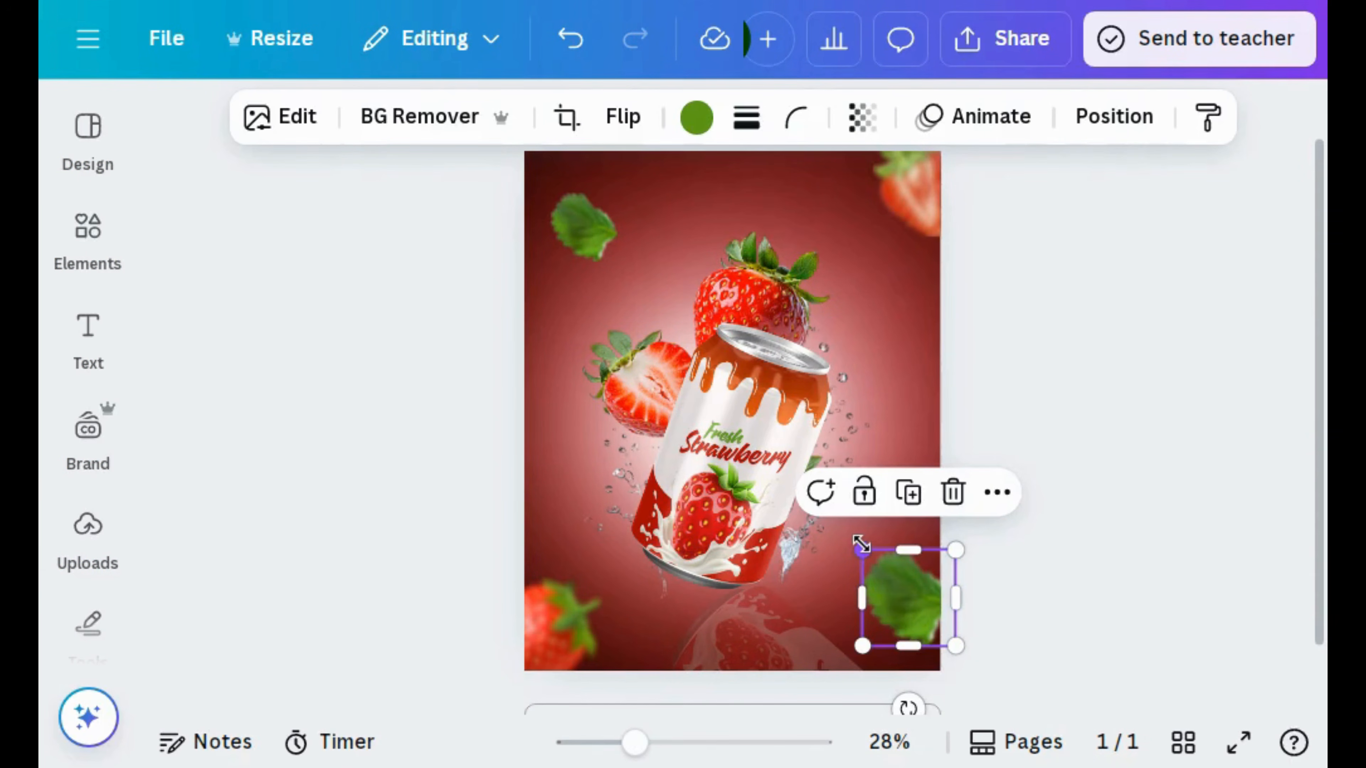
pyautogui.moveTo(890, 590)
pyautogui.mouseDown()
pyautogui.moveTo(893, 573)
pyautogui.moveTo(894, 587)
pyautogui.mouseUp()
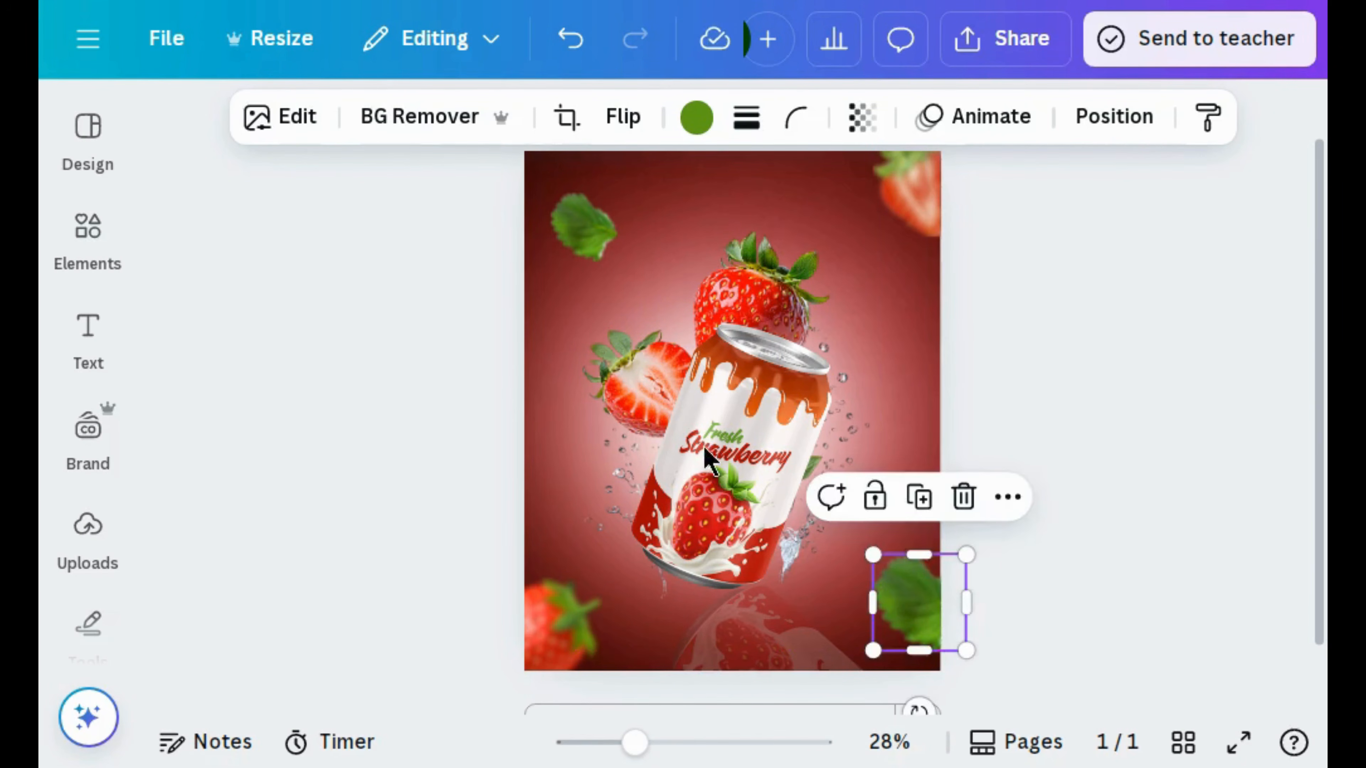